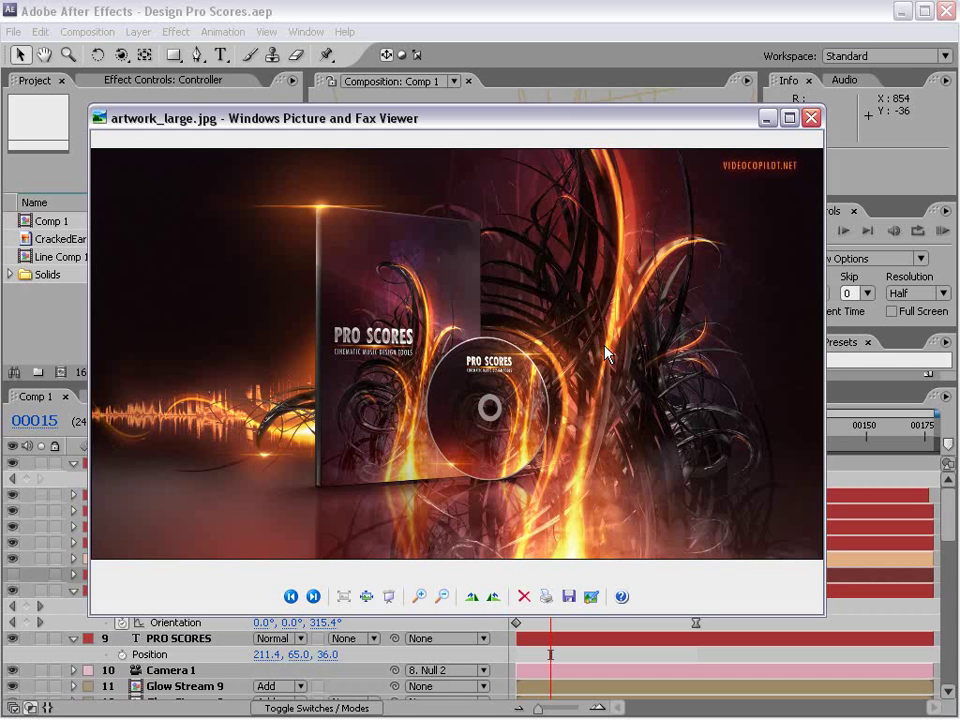
- Bring After Effects back in front of the PRO SCORES artwork in the image viewer
click(600, 12)
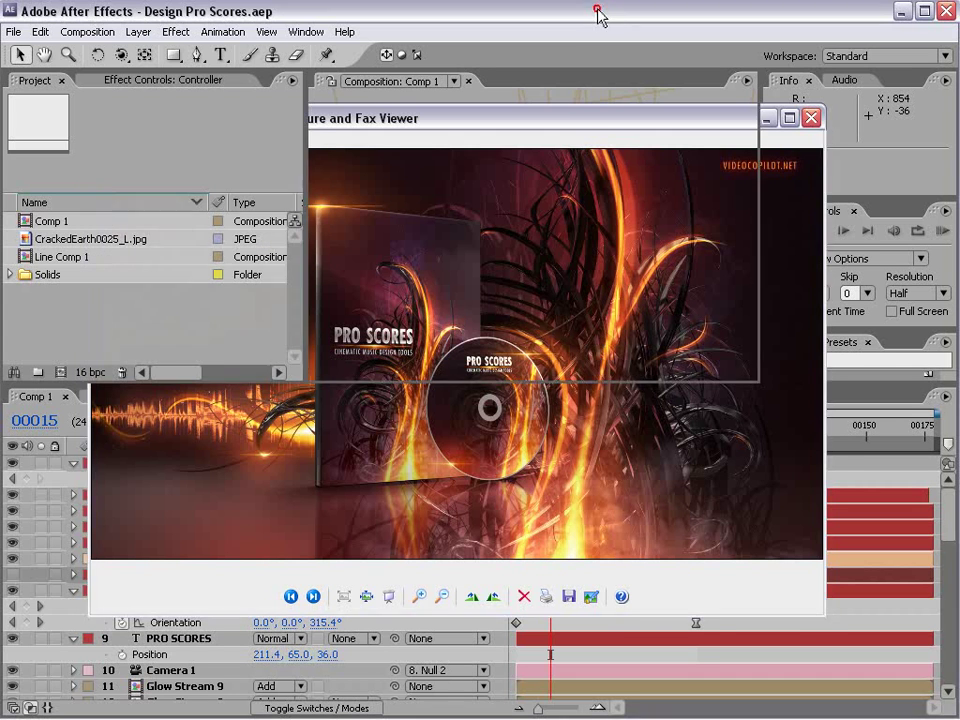
- RAM-preview Comp 1, stop playback, and scrub the time indicator back to frame 00000
key(KP_0)
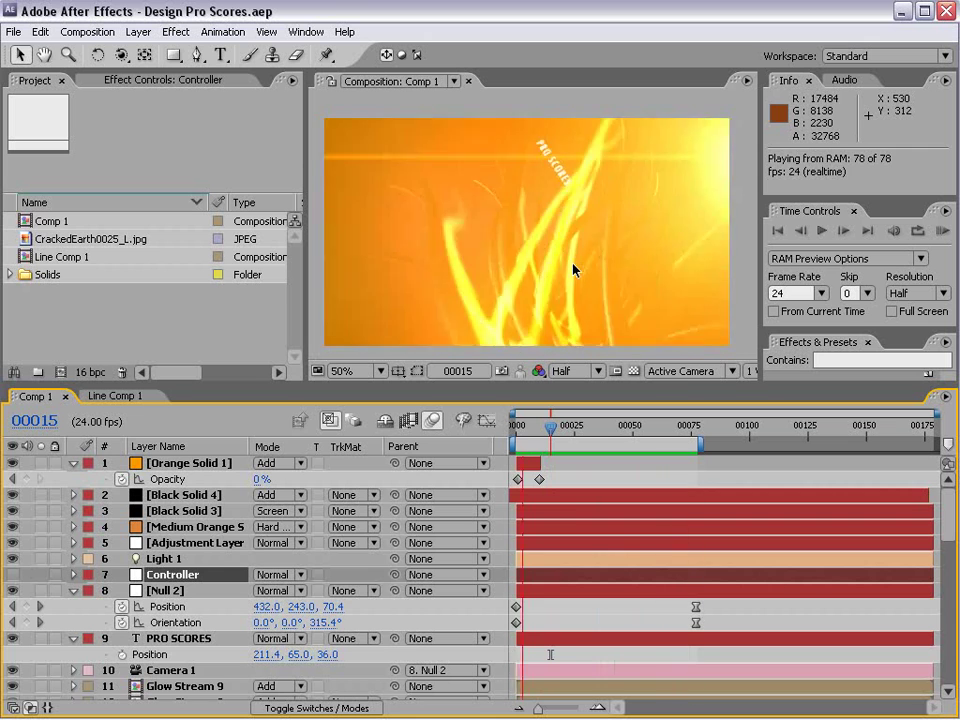
click(576, 403)
drag(557, 430, 489, 452)
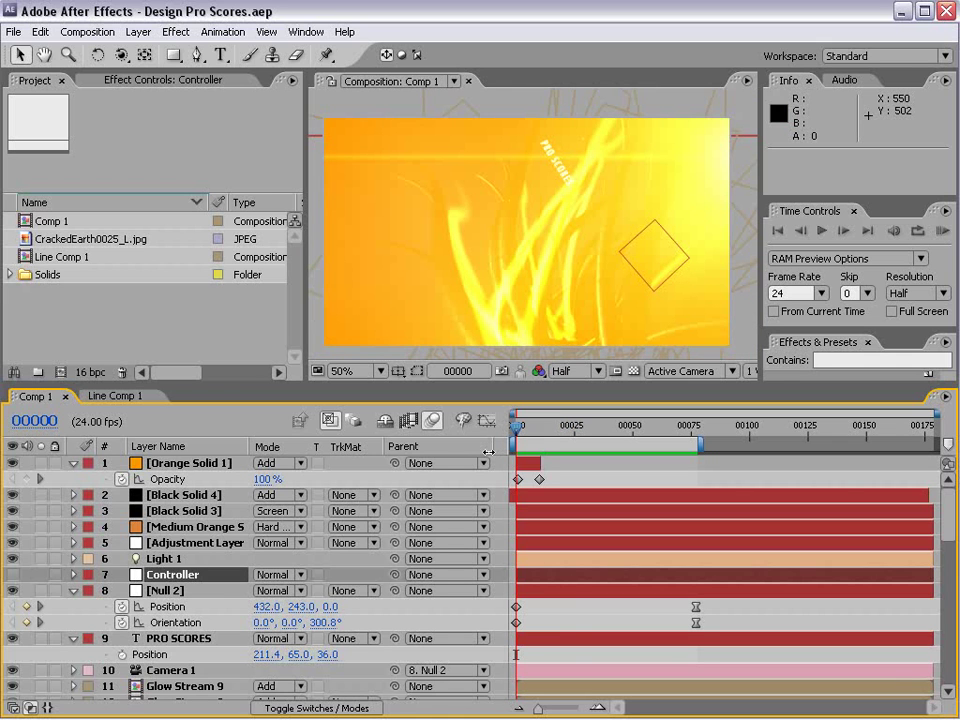
- Create Comp 2 from the NTSC D1 Widescreen Square Pixel preset at 24 fps, then enlarge its viewer
click(88, 32)
click(97, 56)
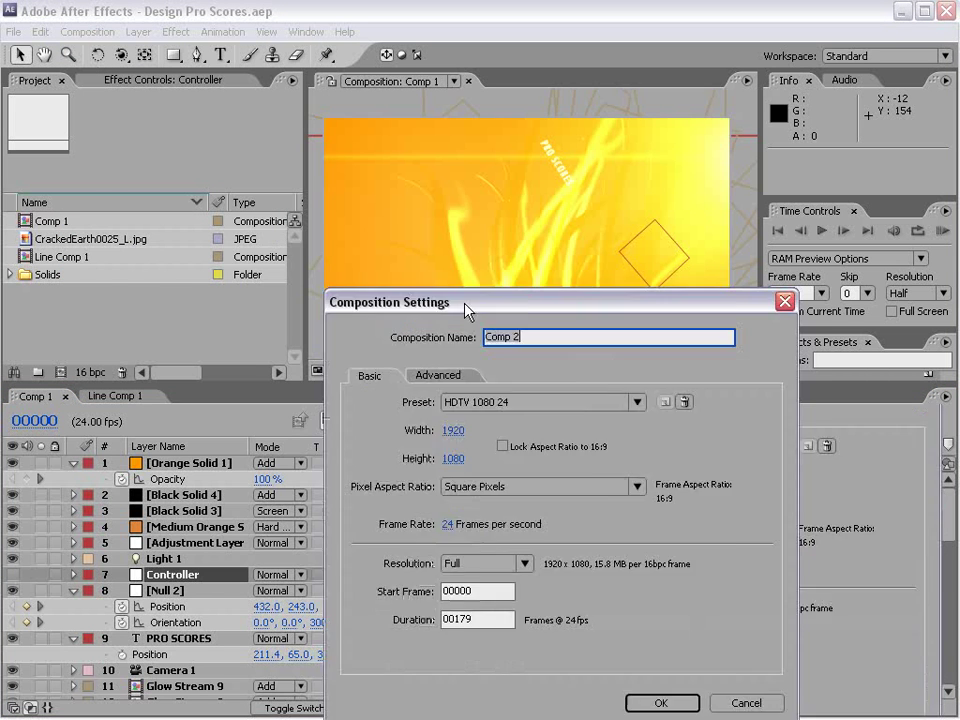
drag(400, 291, 229, 154)
click(272, 247)
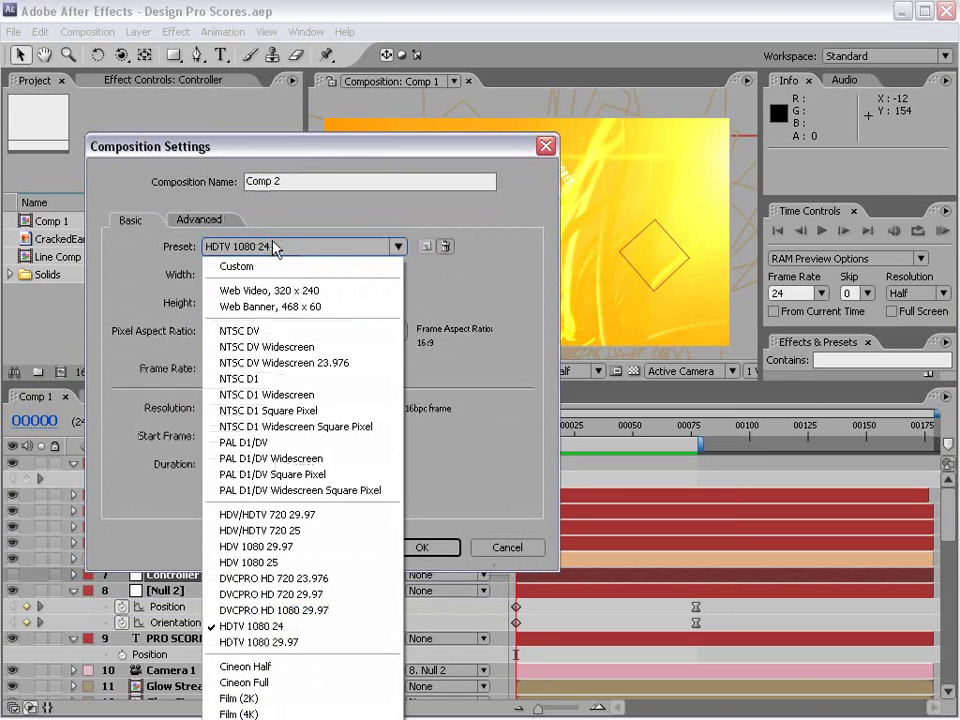
click(342, 427)
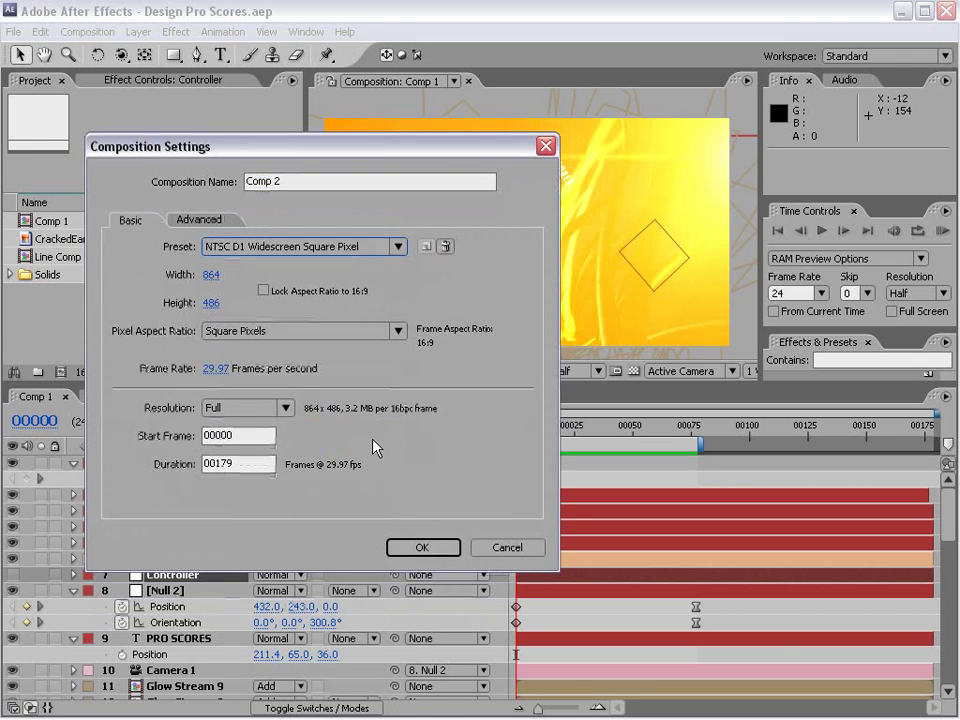
click(220, 368)
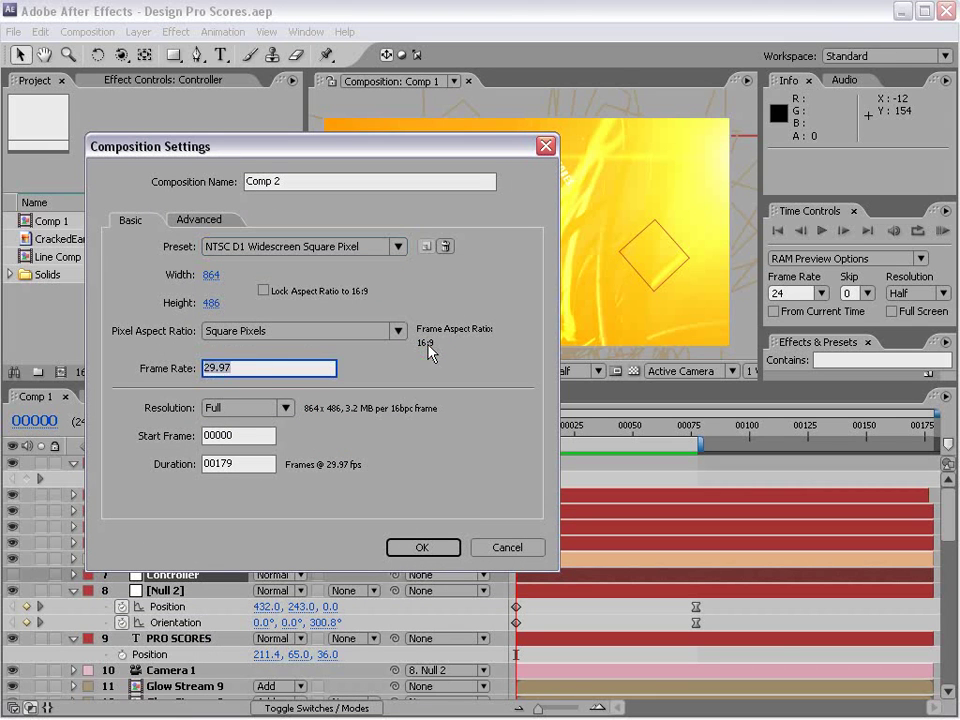
text(24)
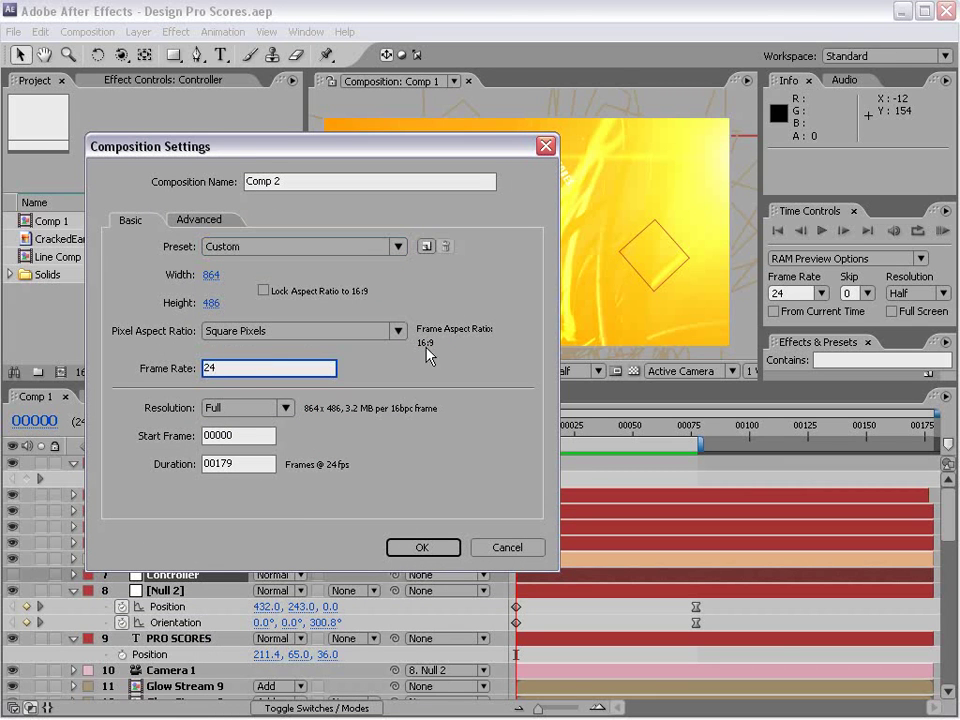
click(421, 548)
click(373, 349)
click(290, 383)
drag(290, 383, 300, 419)
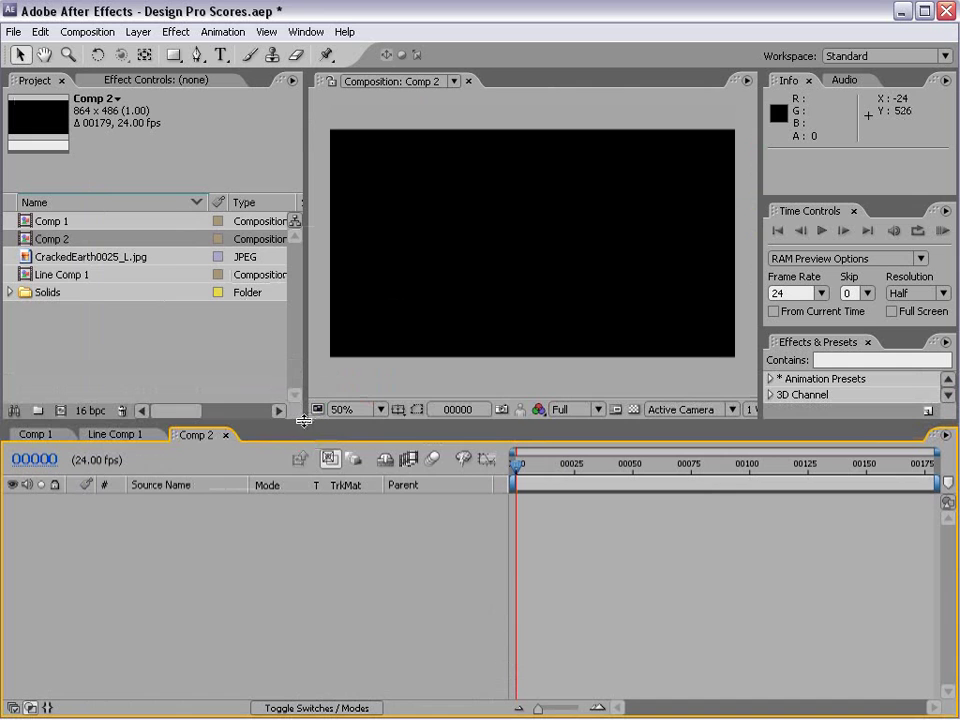
- Add a black solid layer named BG to Comp 2
click(138, 31)
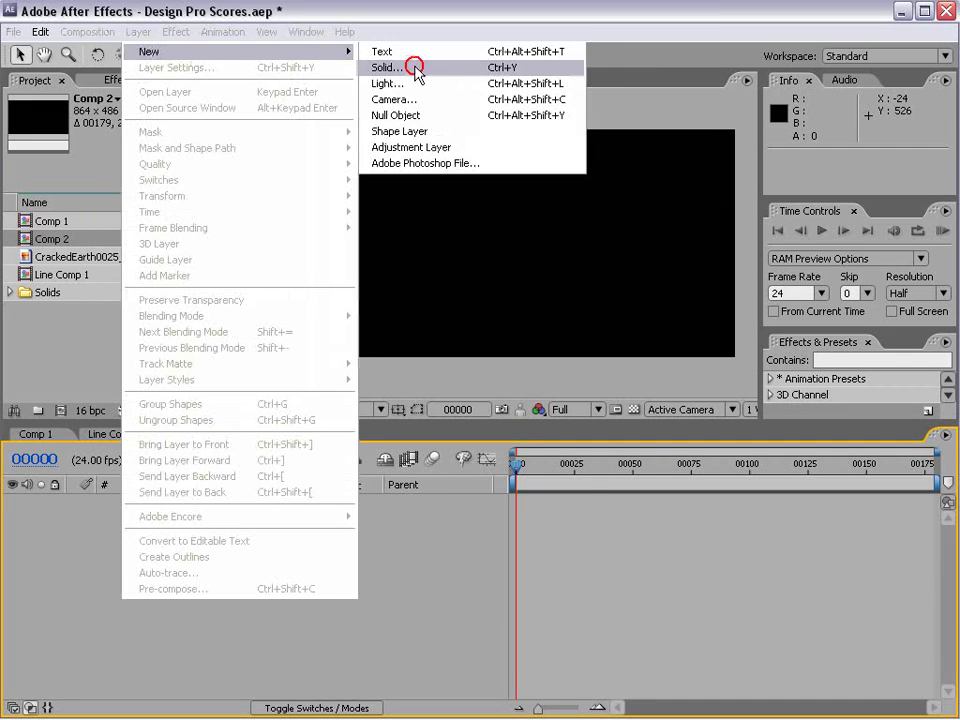
click(400, 67)
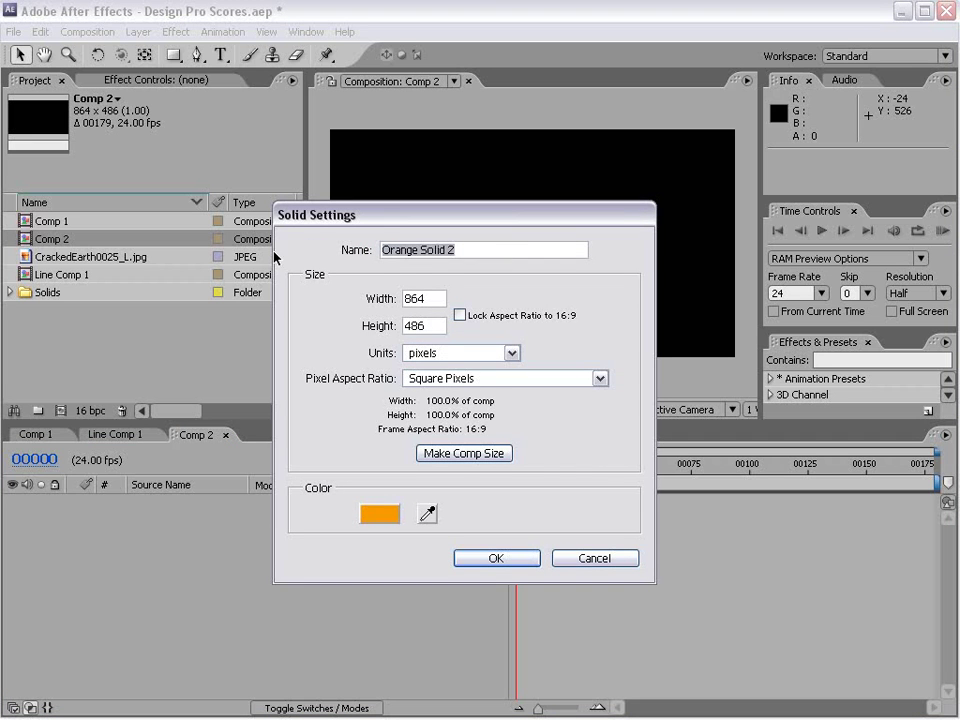
text(BG)
click(388, 512)
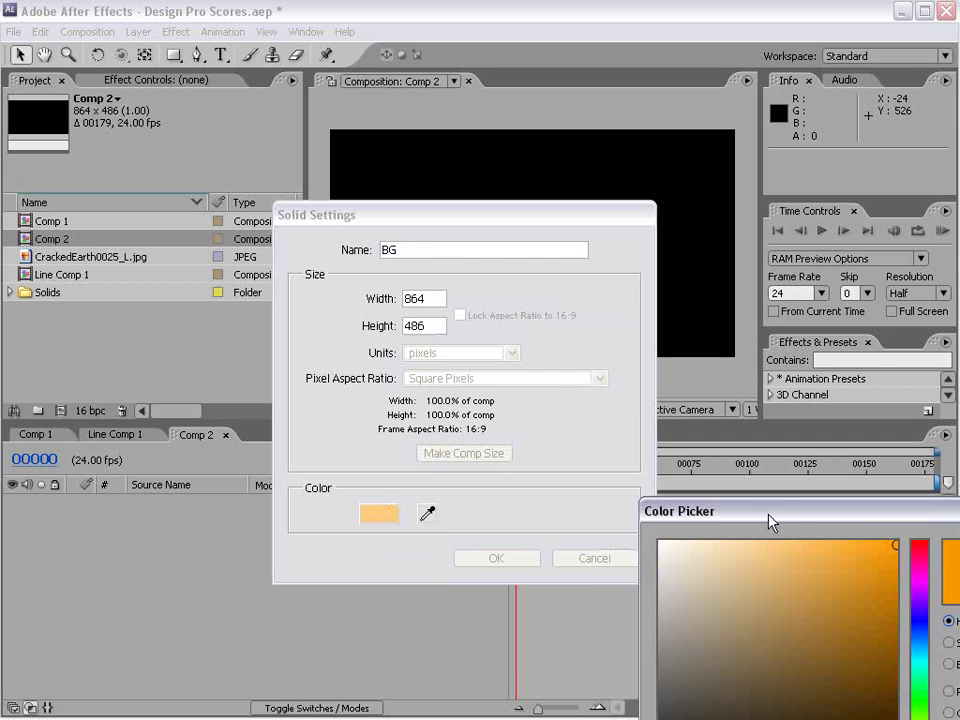
drag(768, 518, 510, 325)
drag(594, 519, 733, 641)
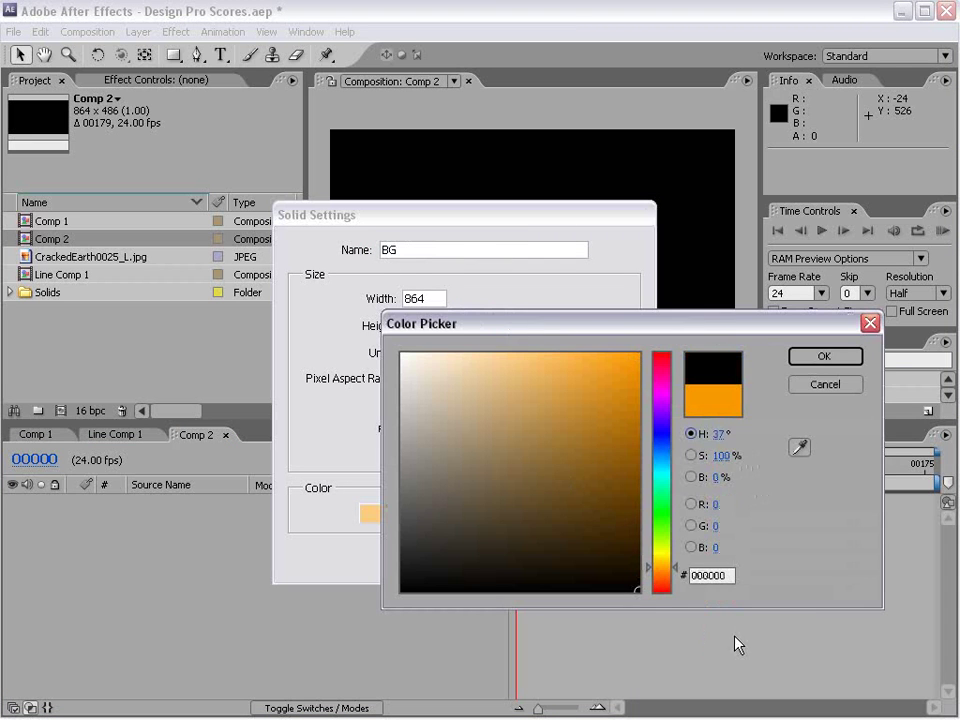
click(810, 360)
click(495, 558)
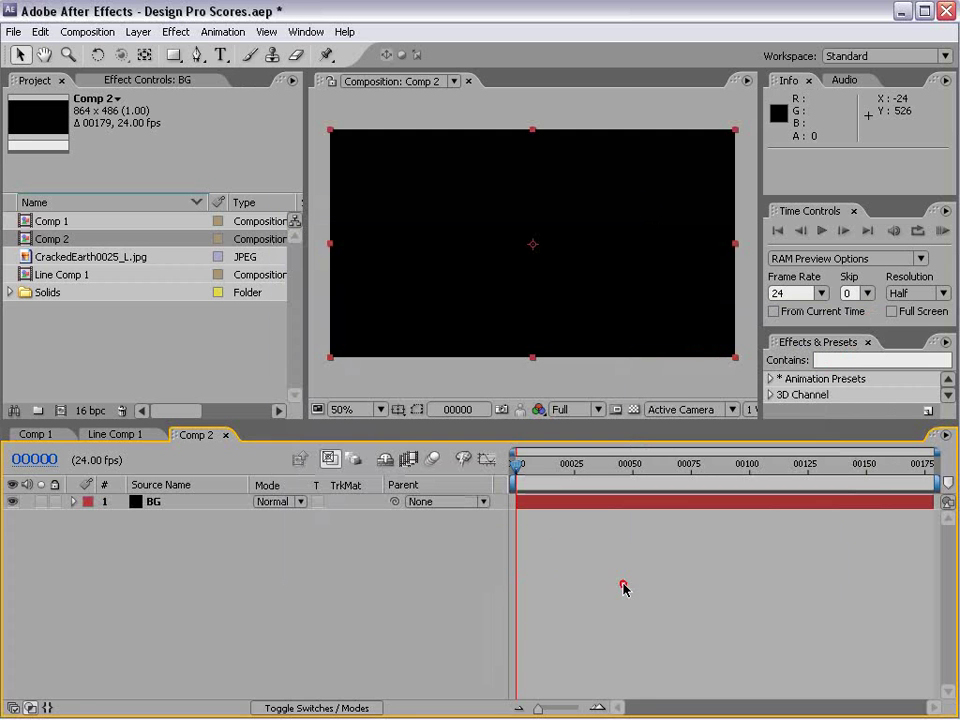
- Add a second solid in dark brown (about 3A251C) above BG
click(138, 32)
mouse_move(148, 52)
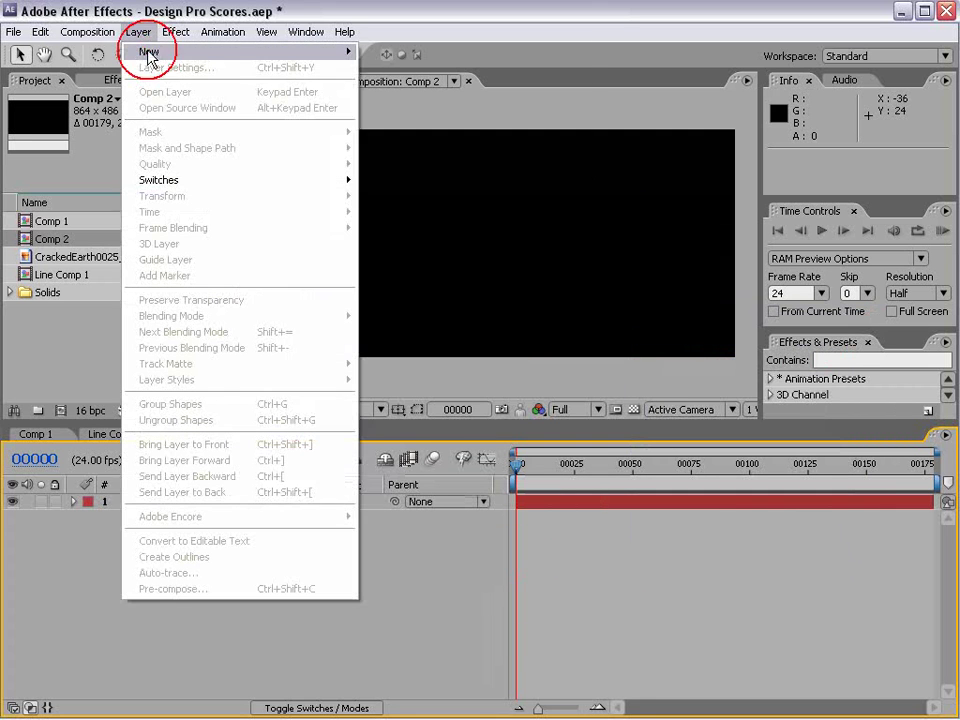
click(400, 67)
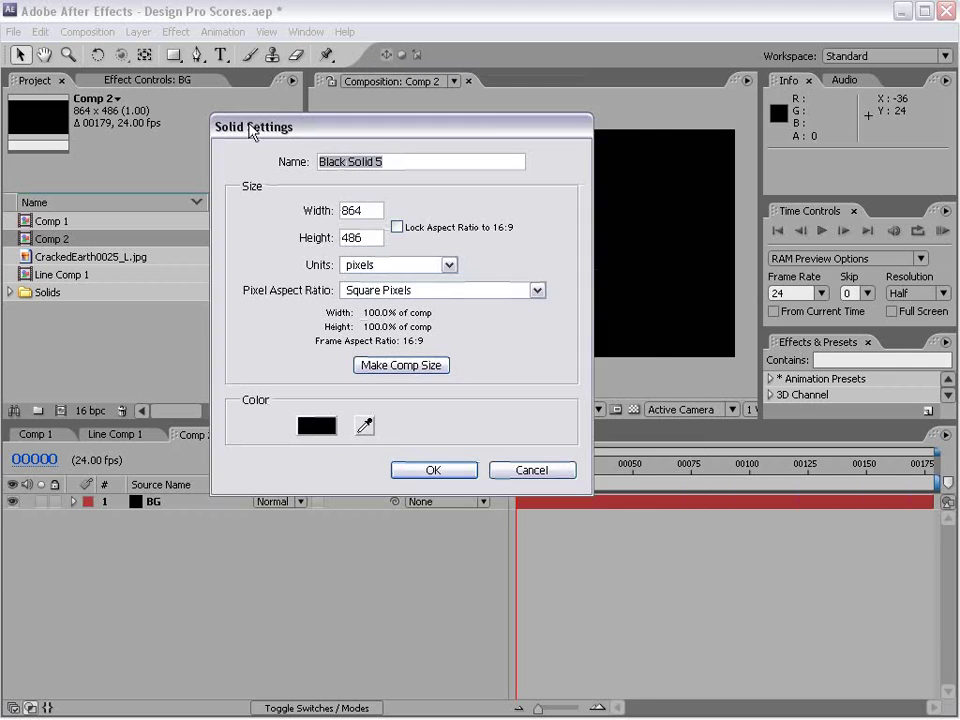
click(316, 425)
drag(663, 592, 666, 582)
click(522, 531)
mouse_move(522, 531)
mouse_down()
mouse_move(536, 544)
mouse_move(540, 536)
mouse_move(522, 538)
mouse_up()
click(820, 356)
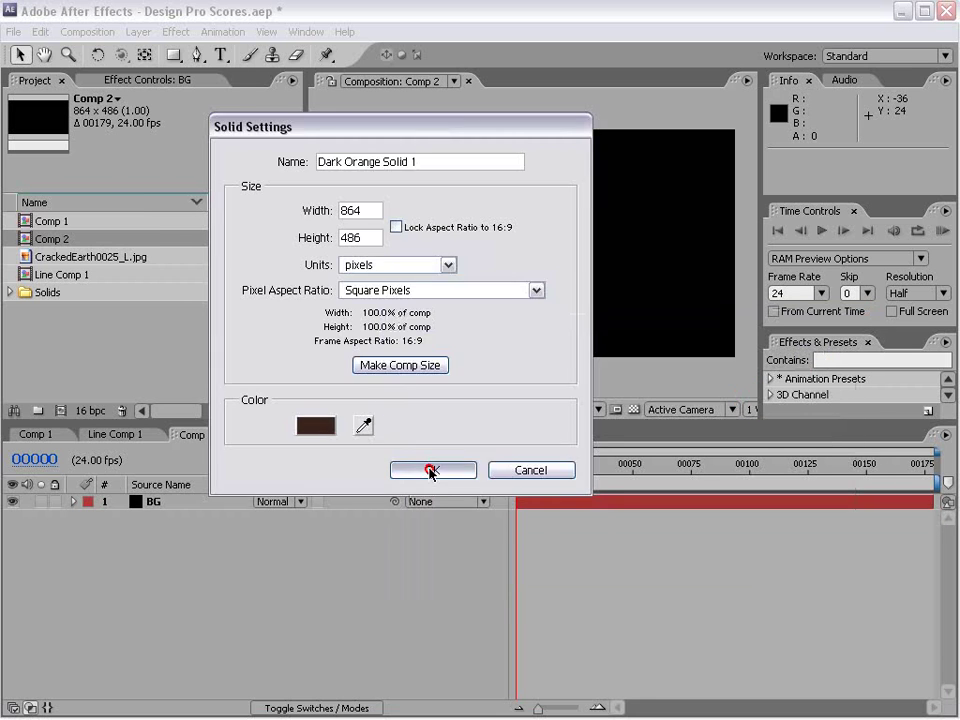
click(431, 468)
- Draw an elliptical mask on the Dark Orange Solid and start raising its feather
drag(174, 55, 208, 96)
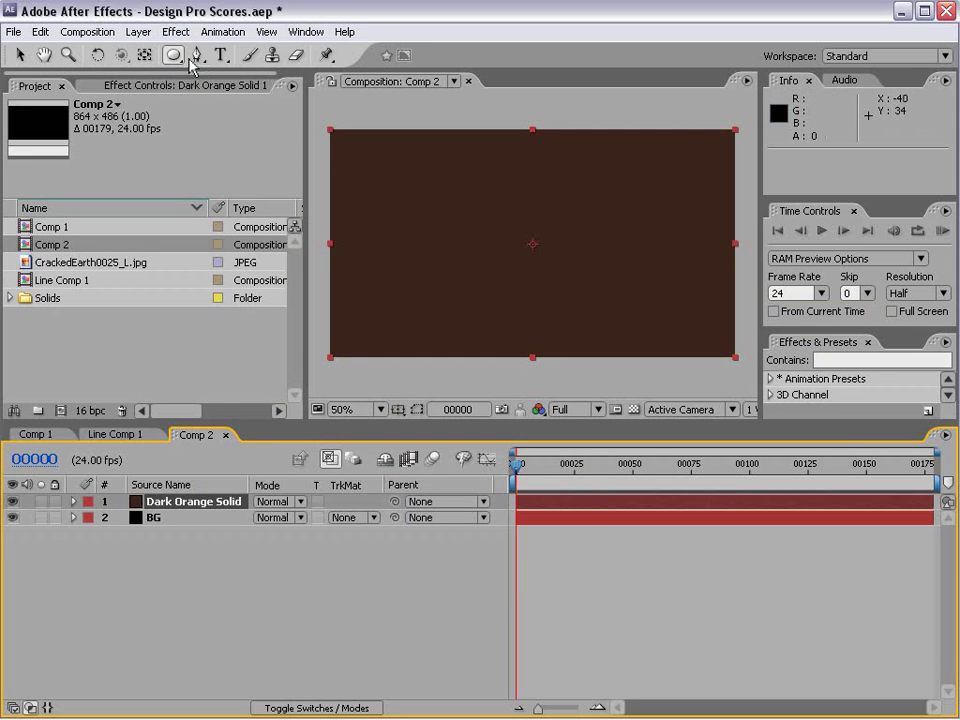
drag(518, 244, 617, 293)
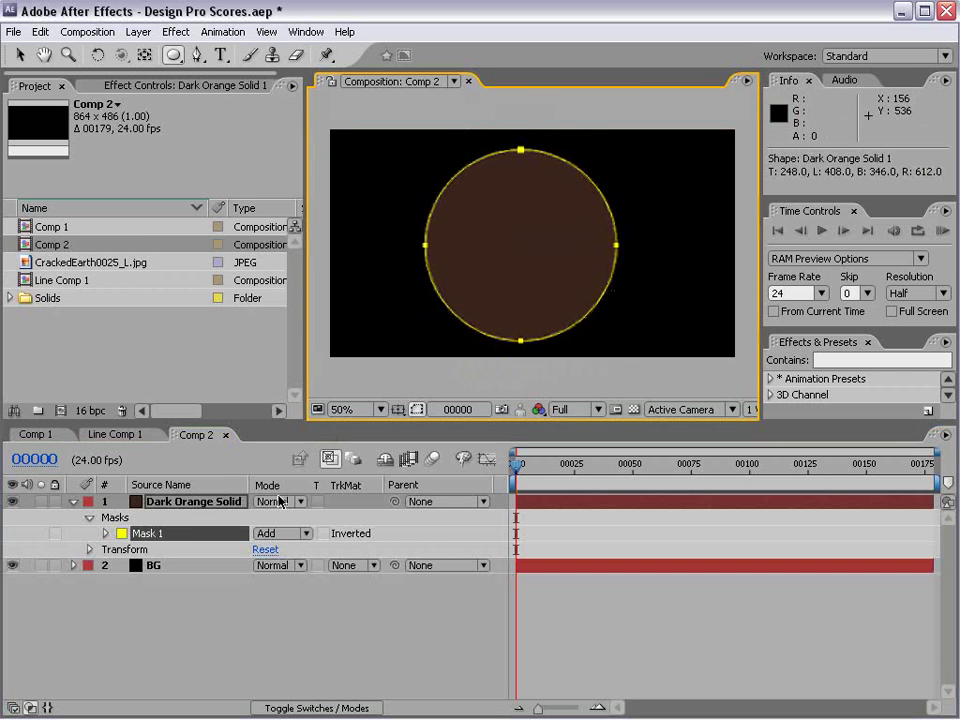
key(f)
click(193, 502)
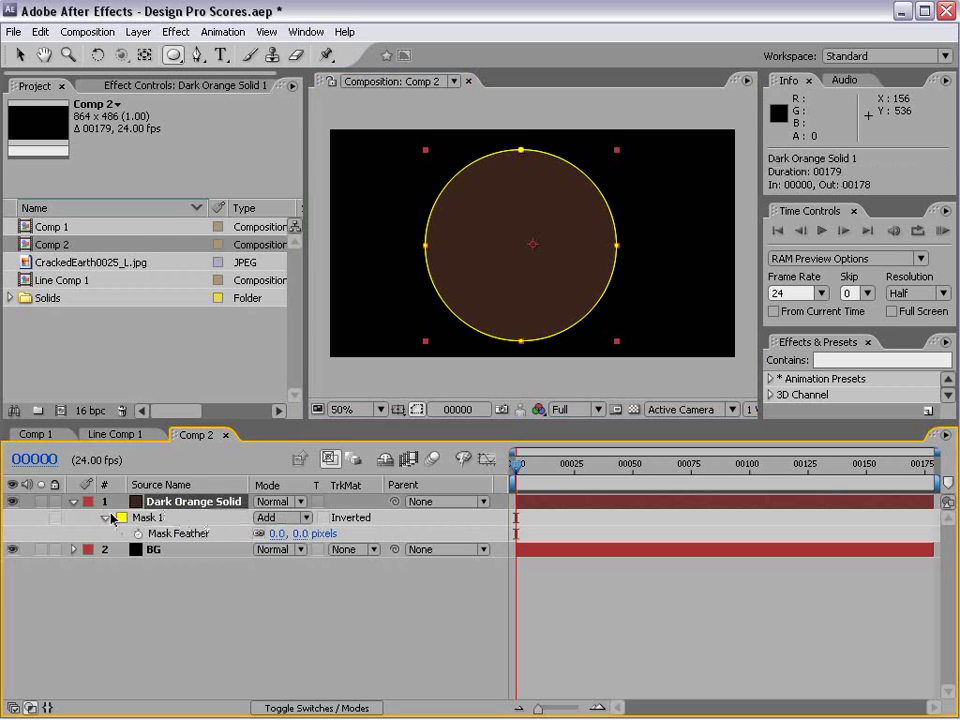
click(104, 518)
drag(274, 549, 515, 540)
- Stretch the mask into a skewed oval and feather it to 369 pixels
key(v)
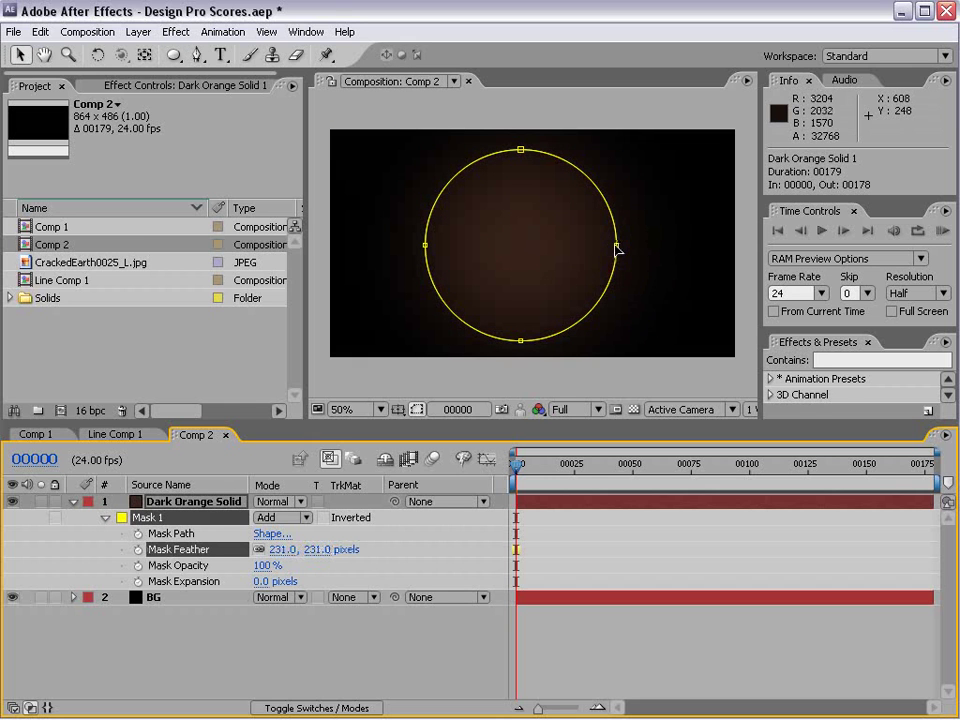
drag(616, 245, 697, 250)
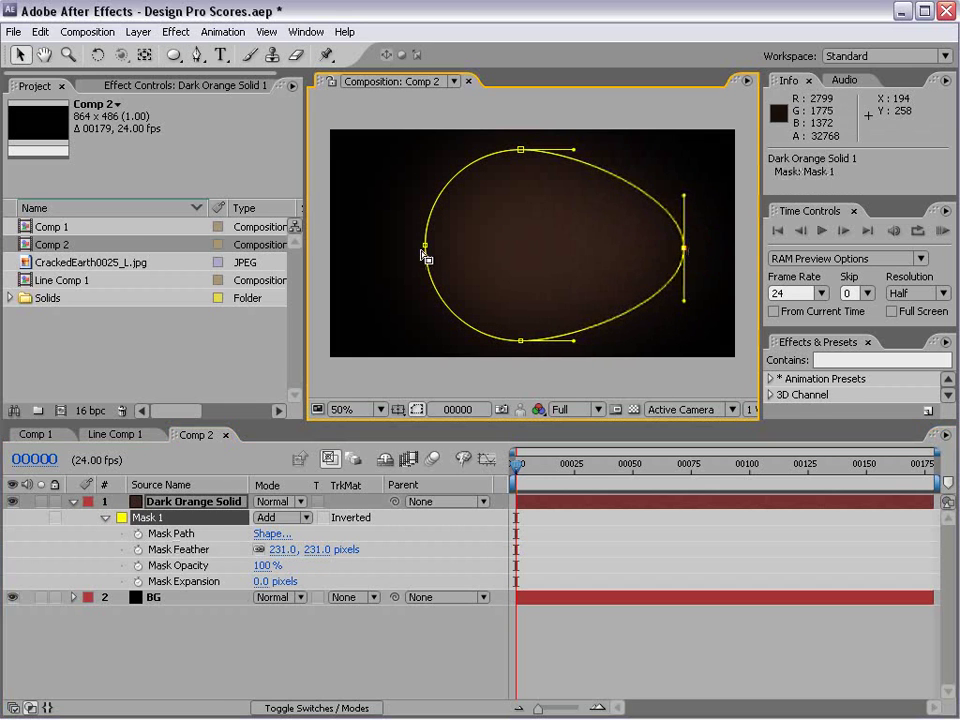
drag(422, 247, 352, 246)
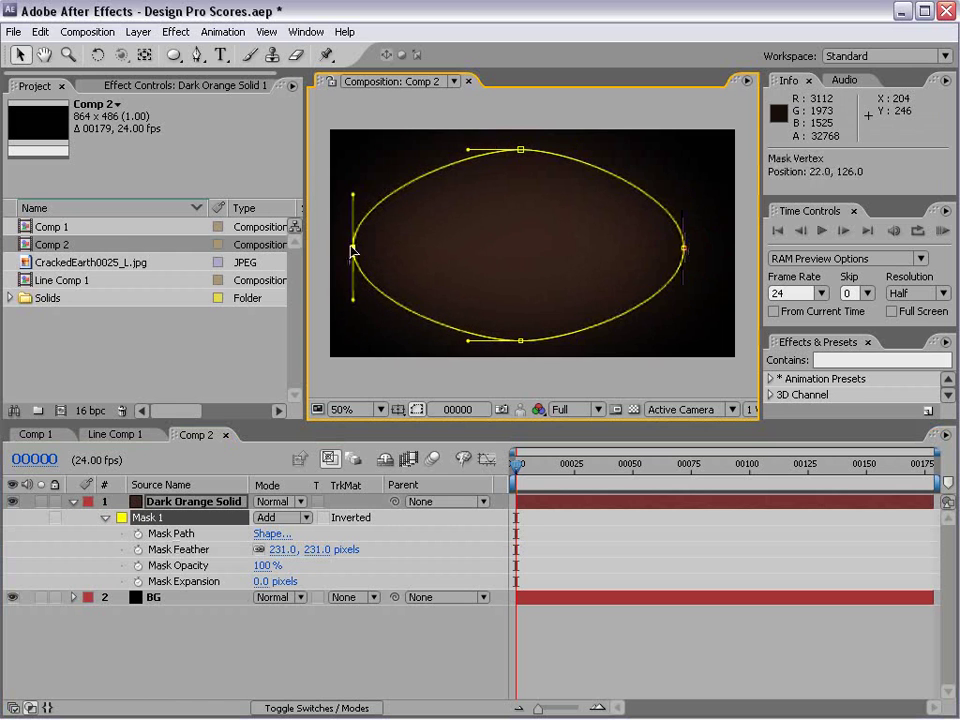
click(686, 250)
drag(701, 256, 699, 250)
drag(522, 150, 579, 146)
drag(283, 549, 472, 581)
click(596, 643)
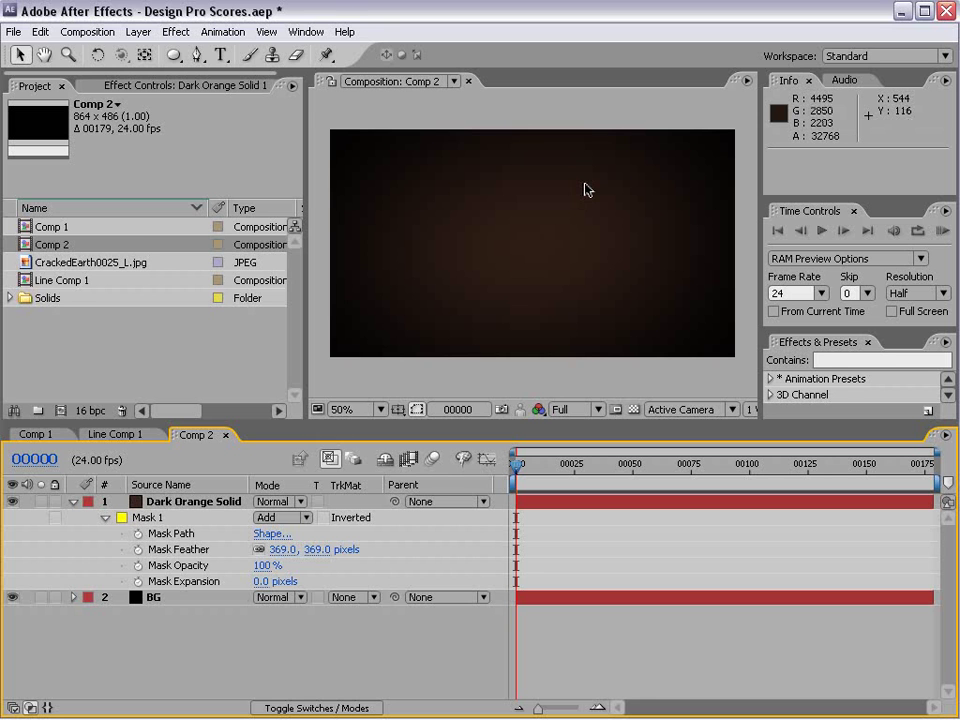
- Create Black Solid 5, a black 400 × 720 solid, at the top of the layer stack
click(138, 32)
mouse_move(150, 51)
click(414, 65)
drag(279, 232, 276, 228)
drag(326, 313, 225, 317)
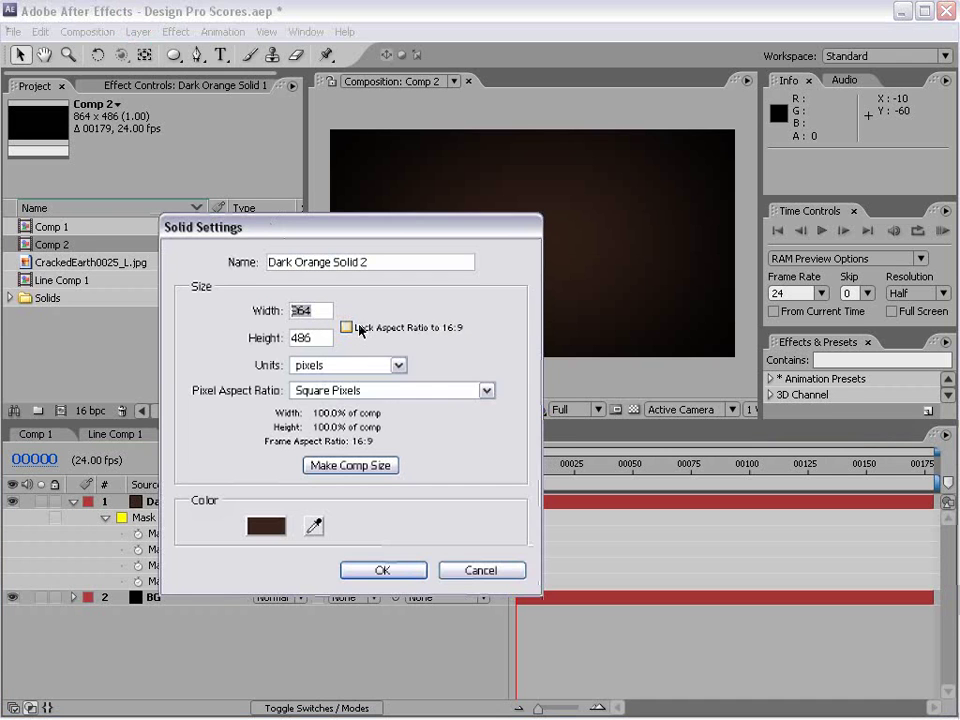
text(400)
key(Tab)
text(720)
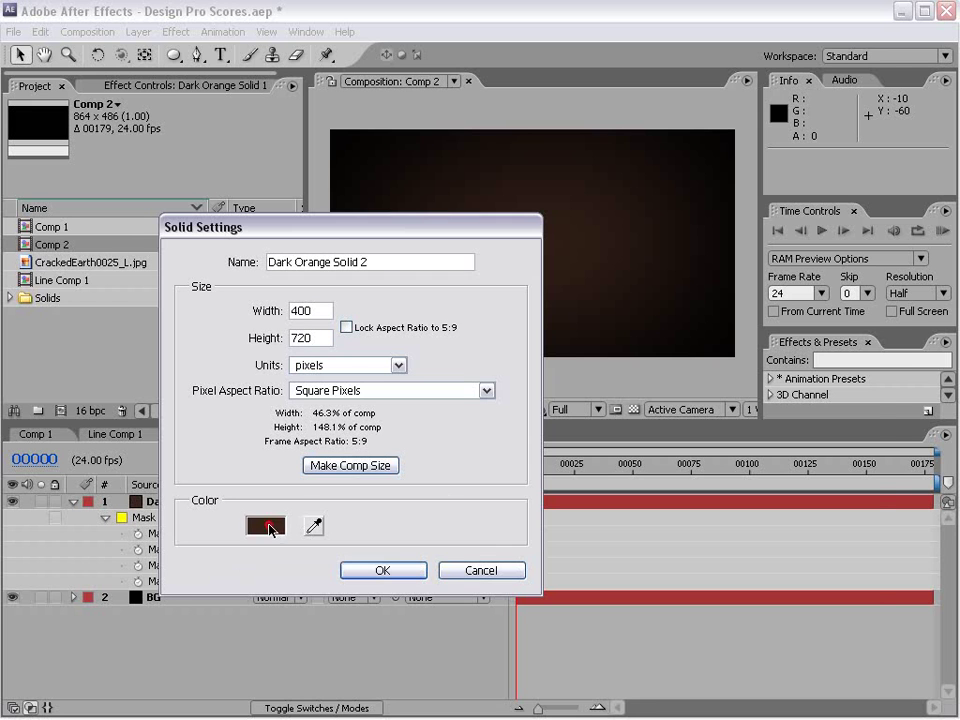
click(266, 525)
drag(469, 431, 640, 528)
click(822, 357)
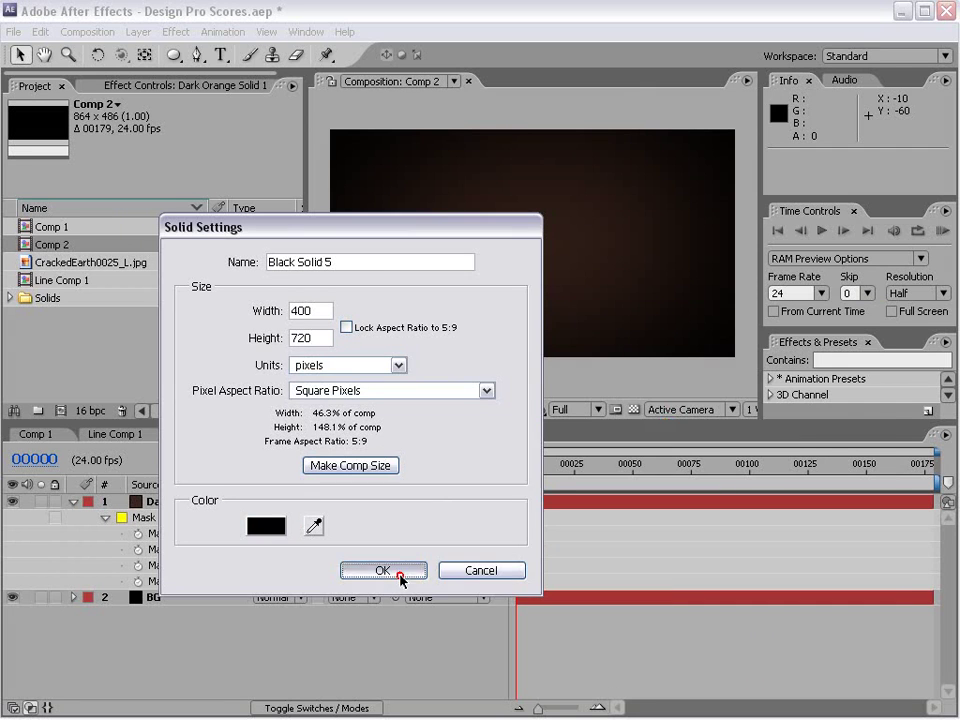
click(390, 571)
scroll(533, 229, down, 1)
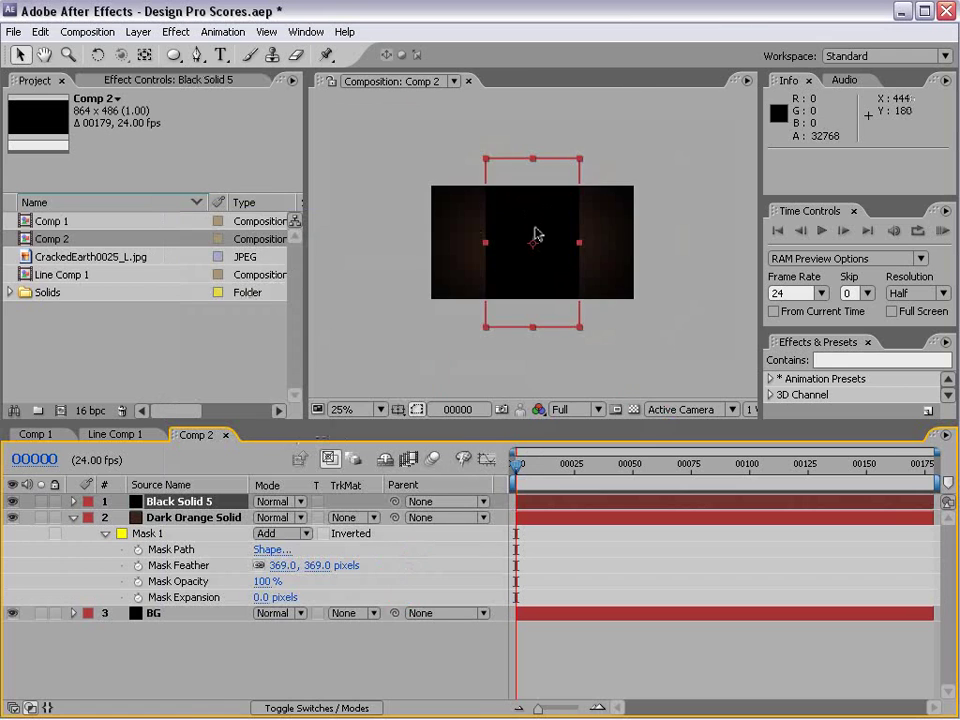
- With the Pen tool, plot the vine mask's left side from below the comp upward
key(grave)
scroll(405, 379, up, 1)
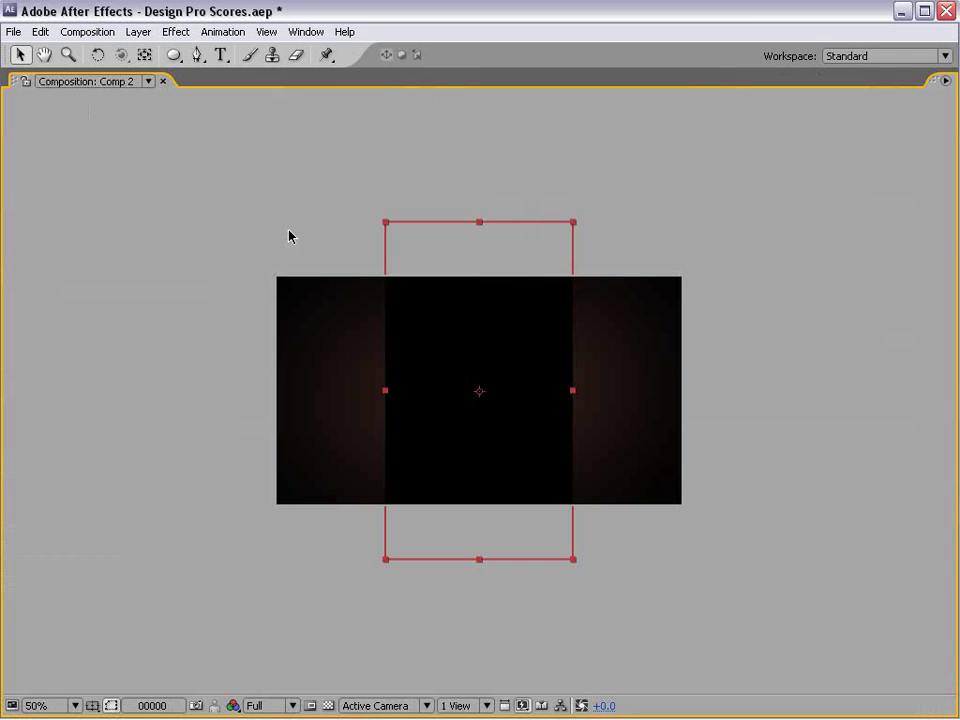
click(198, 56)
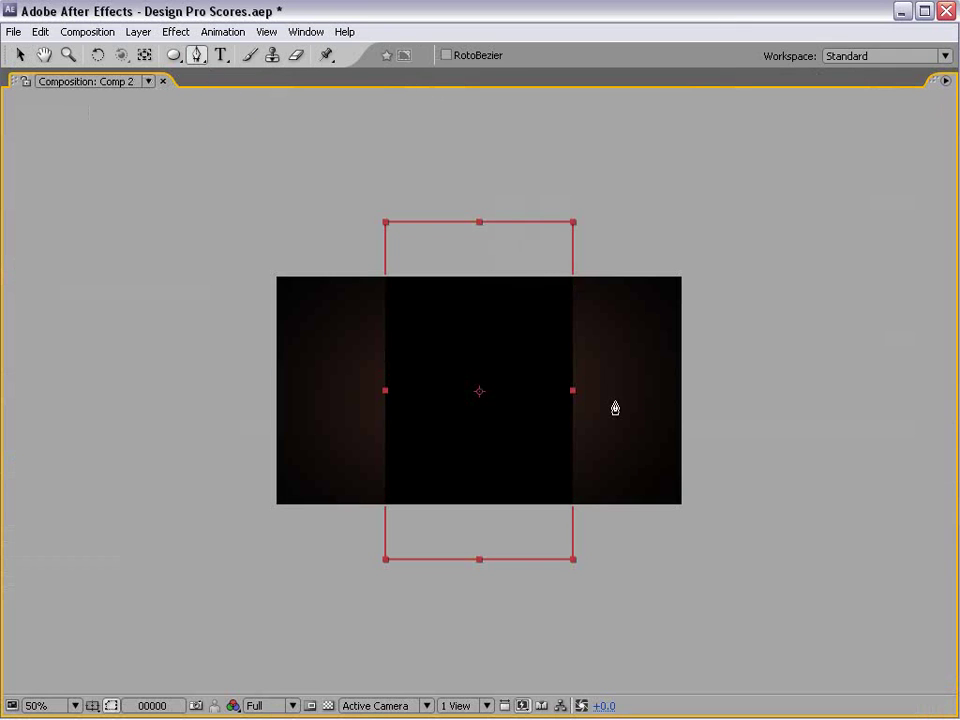
scroll(602, 399, up, 1)
key(grave)
scroll(491, 258, down, 1)
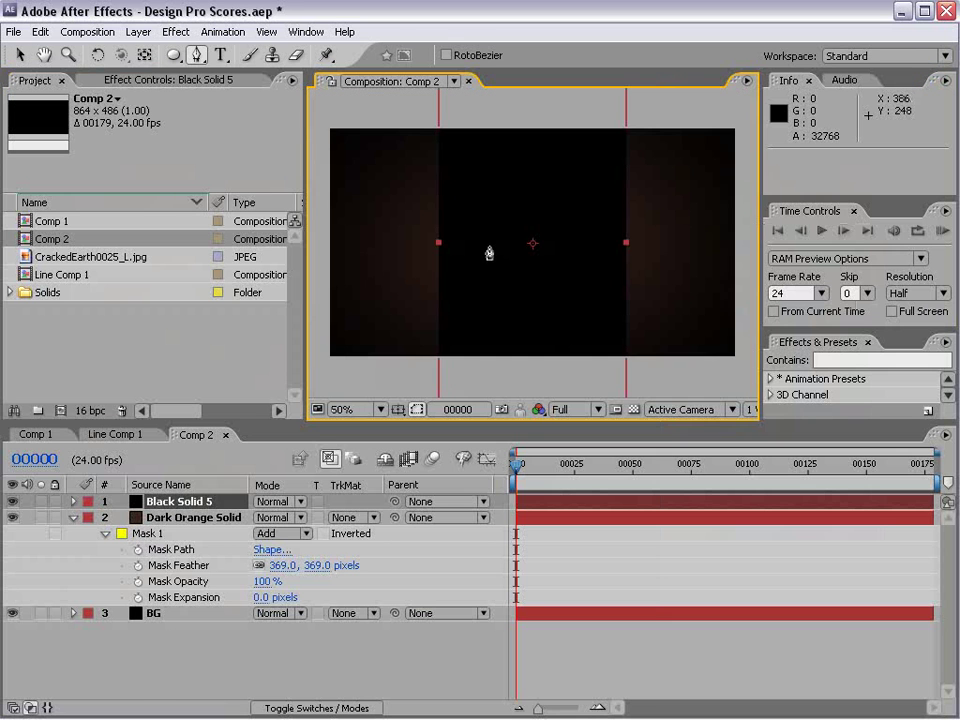
key(grave)
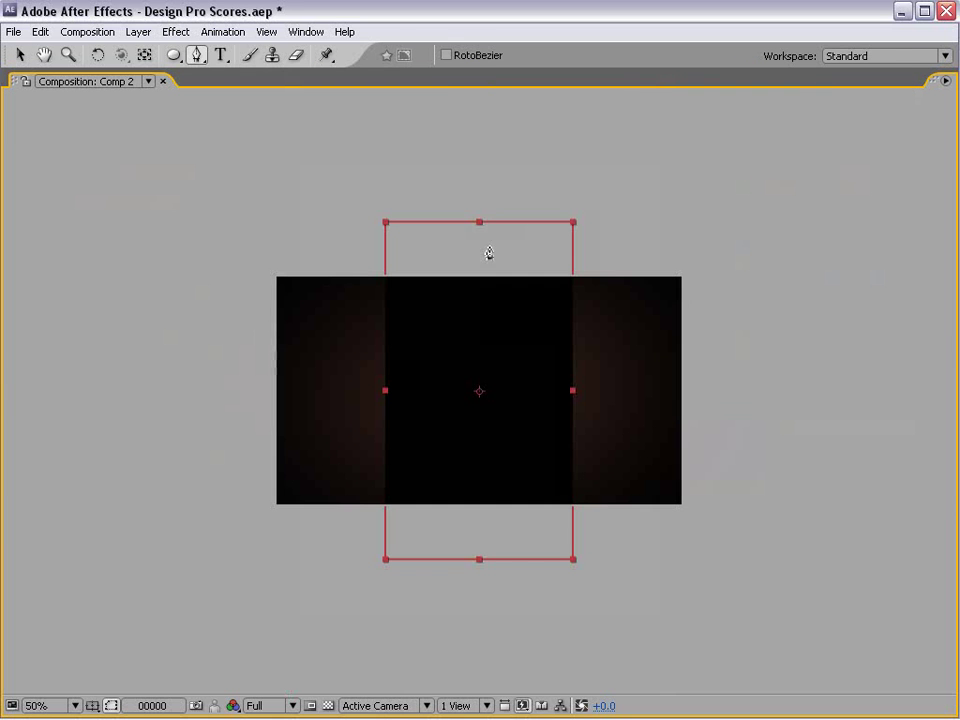
click(472, 544)
drag(443, 522, 446, 514)
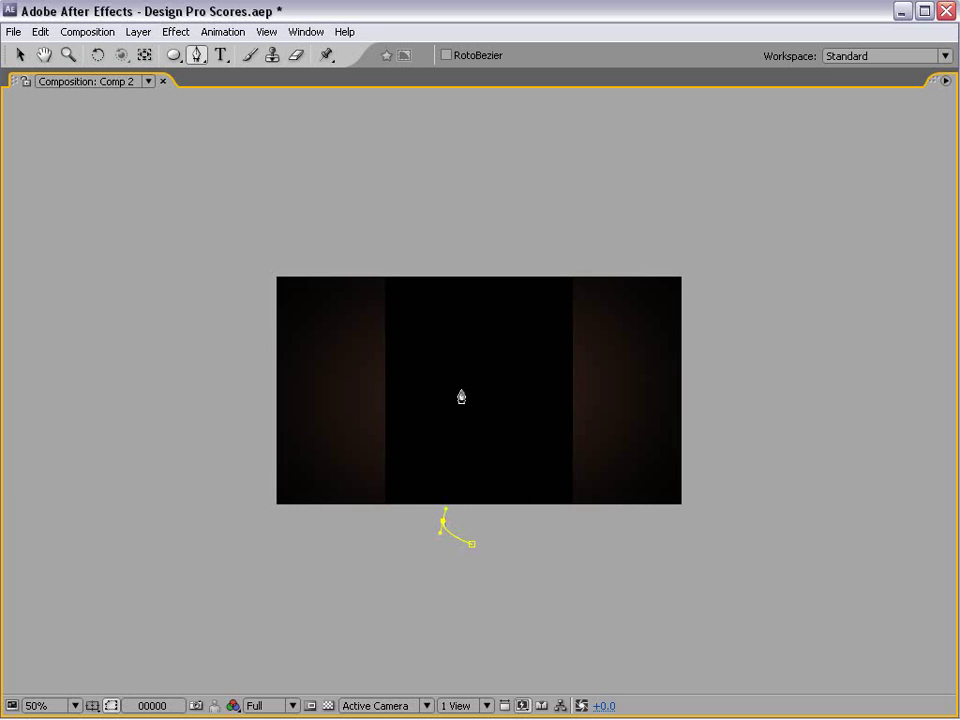
drag(451, 425, 429, 291)
click(424, 314)
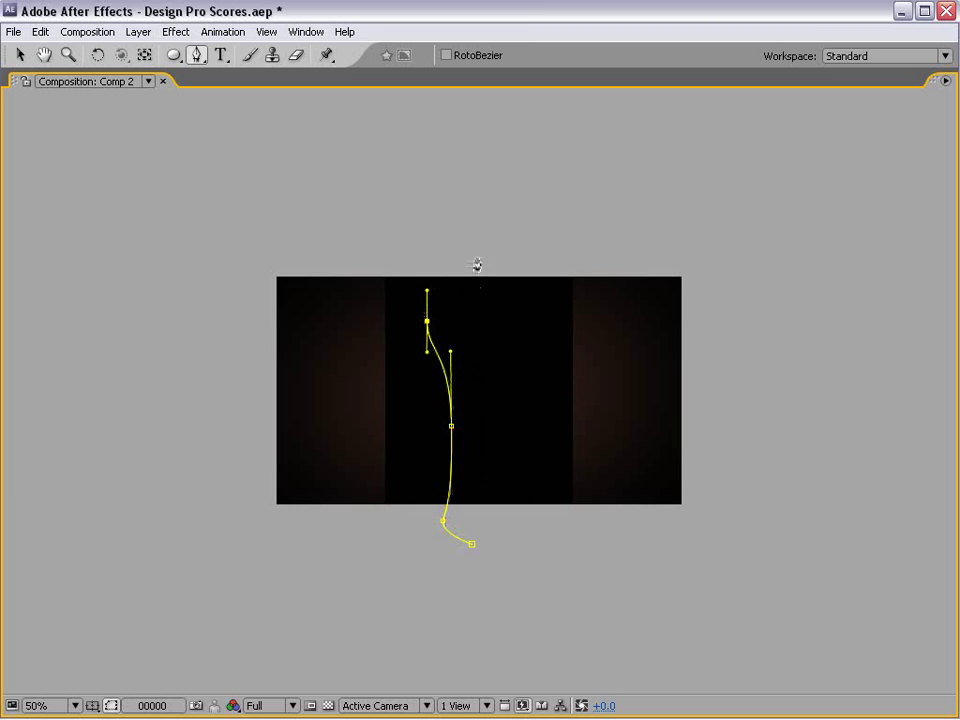
- Place the vine's tip above the comp and curve back down to close the mask
click(479, 239)
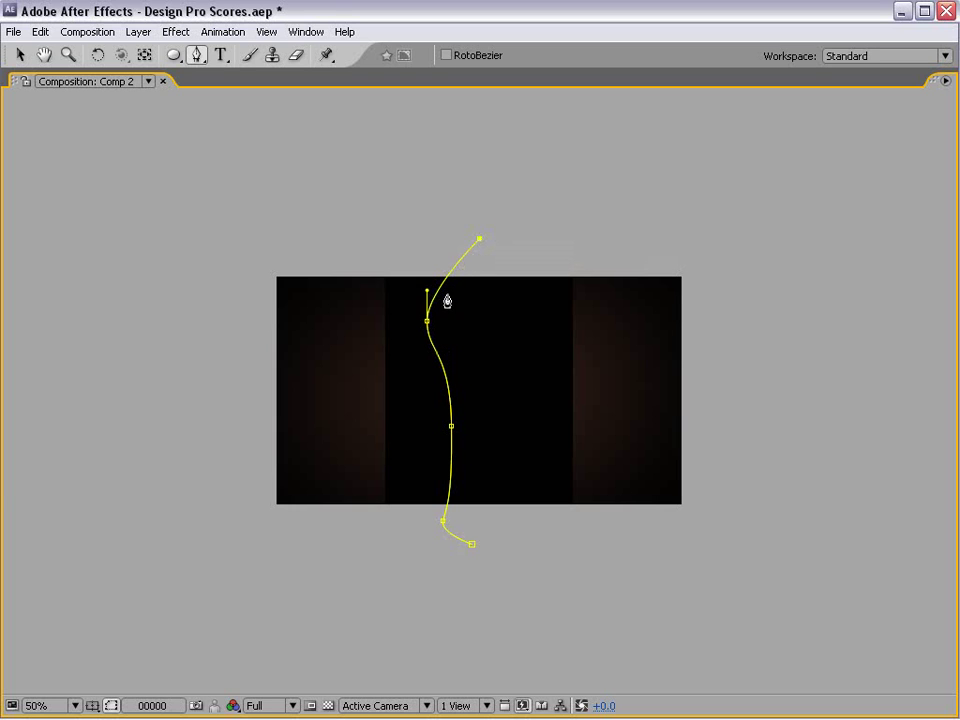
drag(445, 302, 436, 331)
click(466, 447)
drag(466, 452, 467, 505)
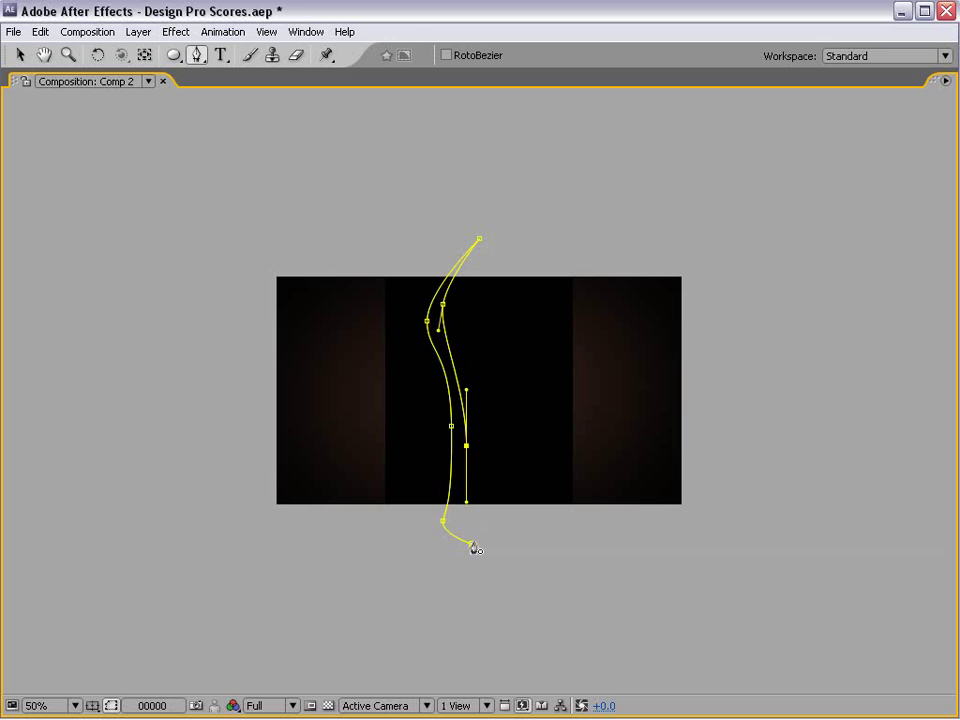
click(472, 546)
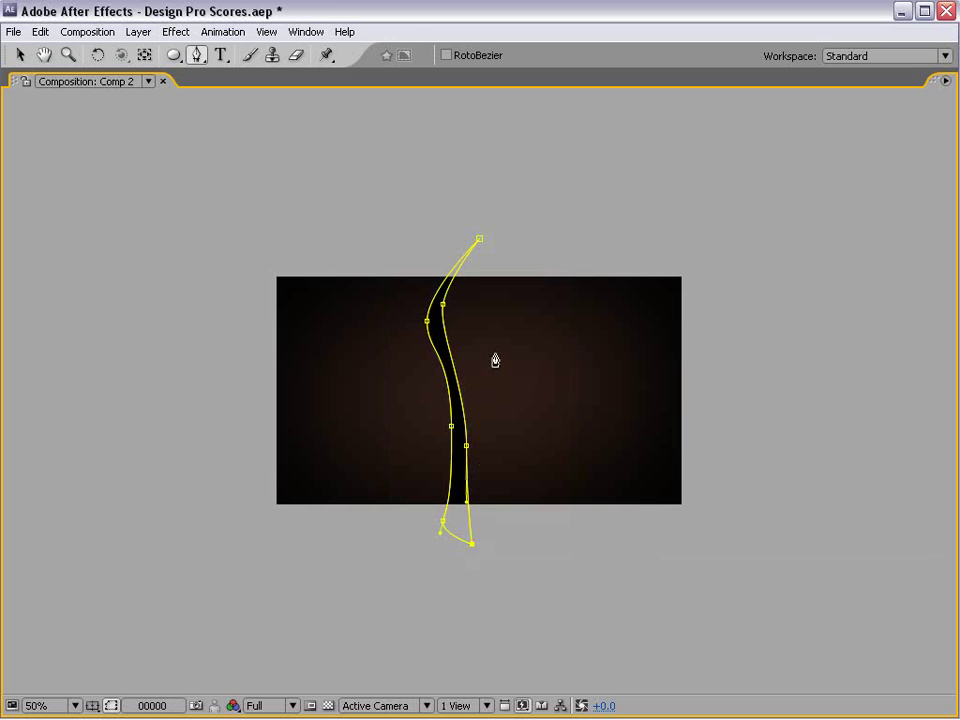
key(v)
key(grave)
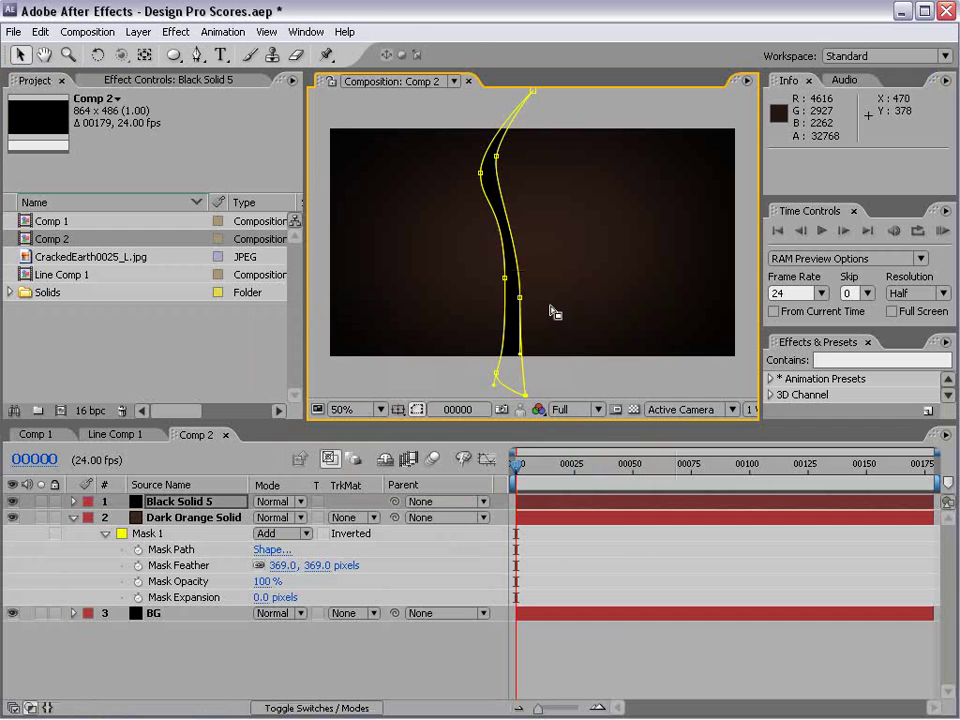
- Scale the black vine solid down in the 25% view
key(comma)
click(561, 519)
click(566, 336)
click(525, 315)
drag(535, 320, 506, 291)
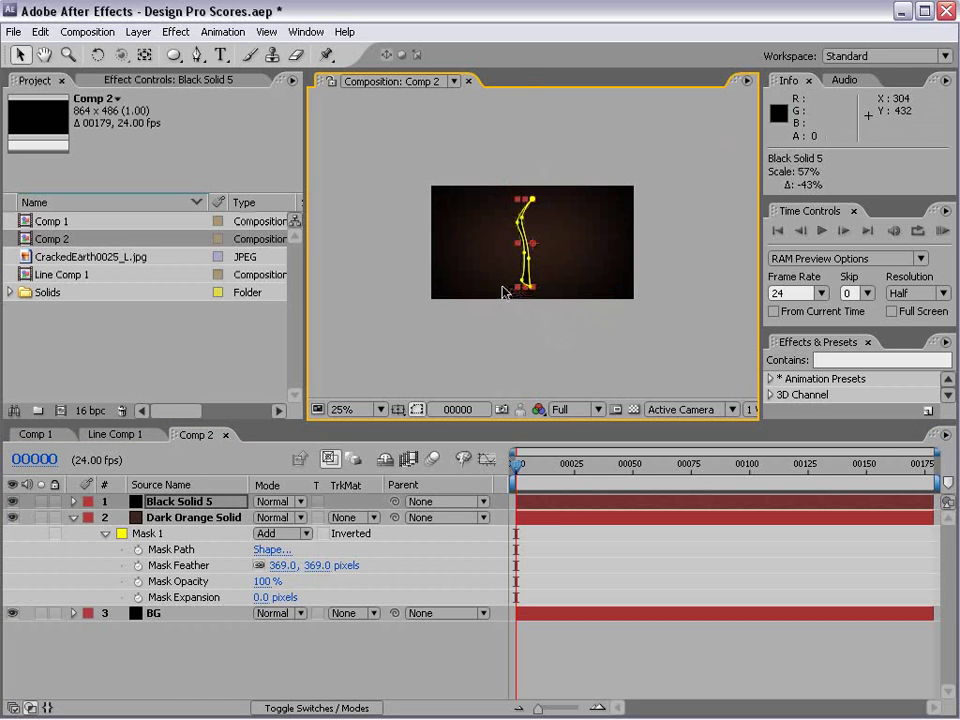
- Create a pale pink solid and place it directly below the black vine layer
click(138, 31)
mouse_move(150, 51)
click(420, 69)
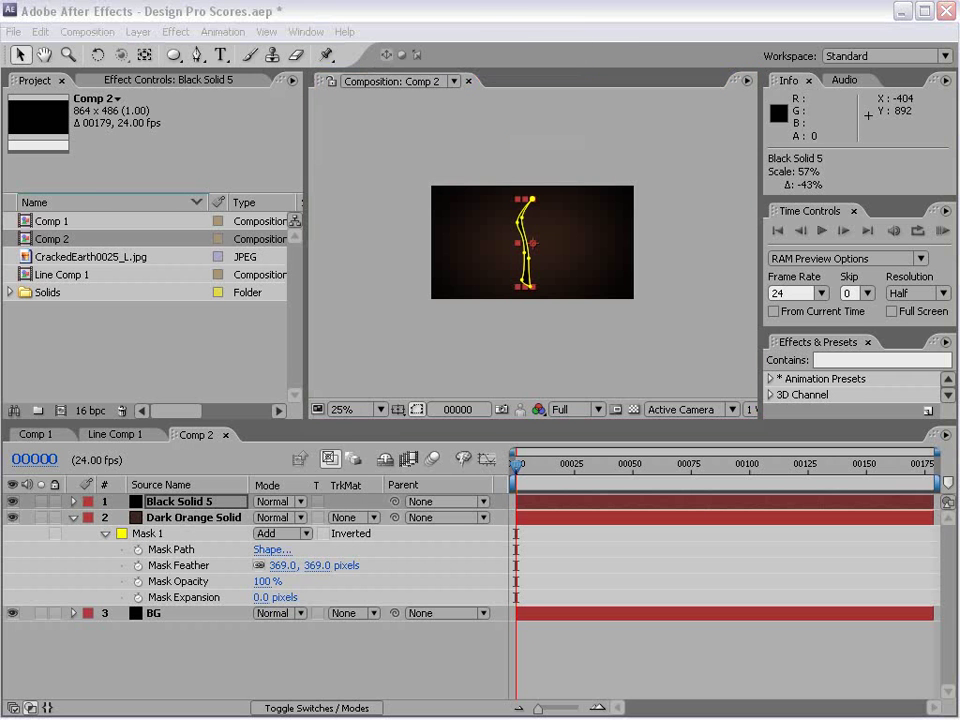
click(452, 570)
click(422, 407)
click(823, 357)
click(566, 557)
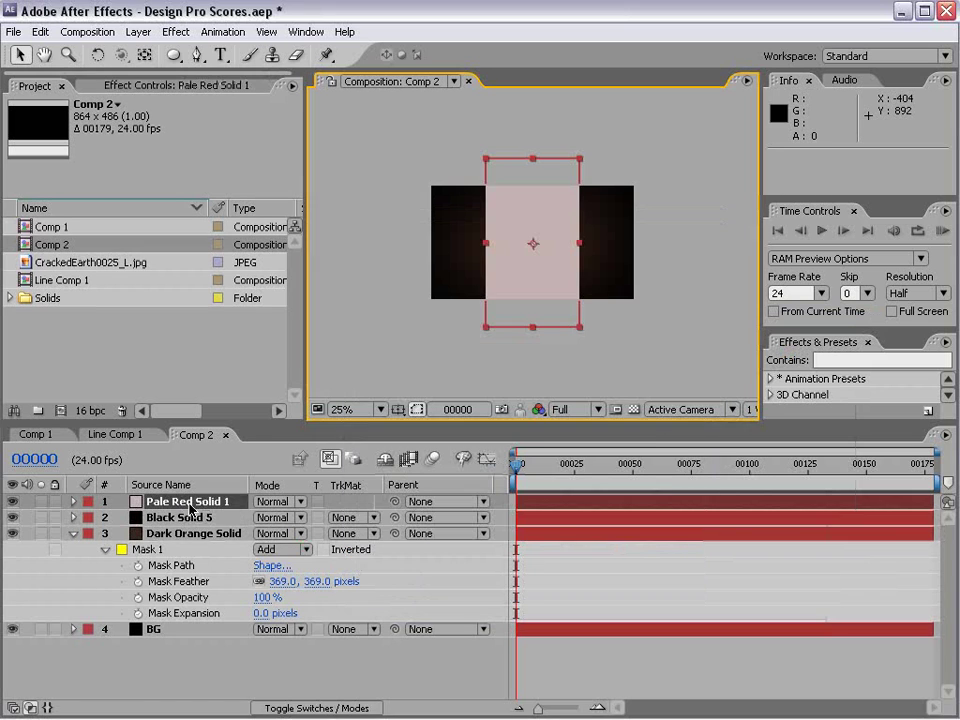
drag(190, 507, 195, 521)
- Reposition the vine mask's top, bottom and right-side points for a smoother S-curve
click(561, 503)
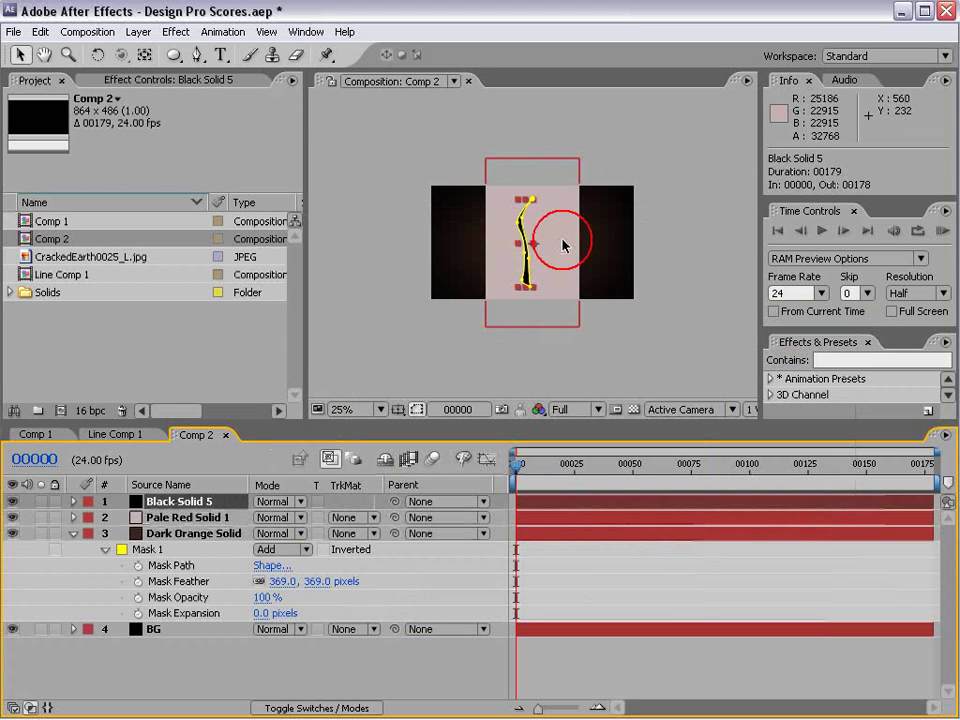
key(period)
mouse_move(534, 155)
mouse_down()
mouse_move(536, 125)
mouse_move(523, 150)
mouse_up()
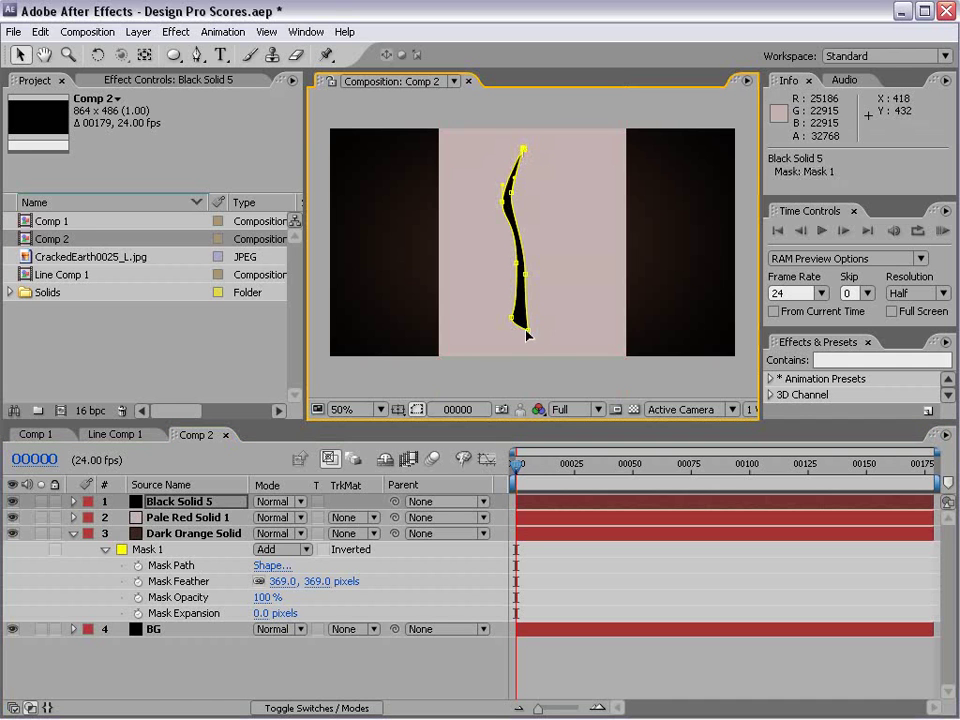
mouse_move(527, 335)
mouse_down()
mouse_move(534, 354)
mouse_move(532, 336)
mouse_up()
key(period)
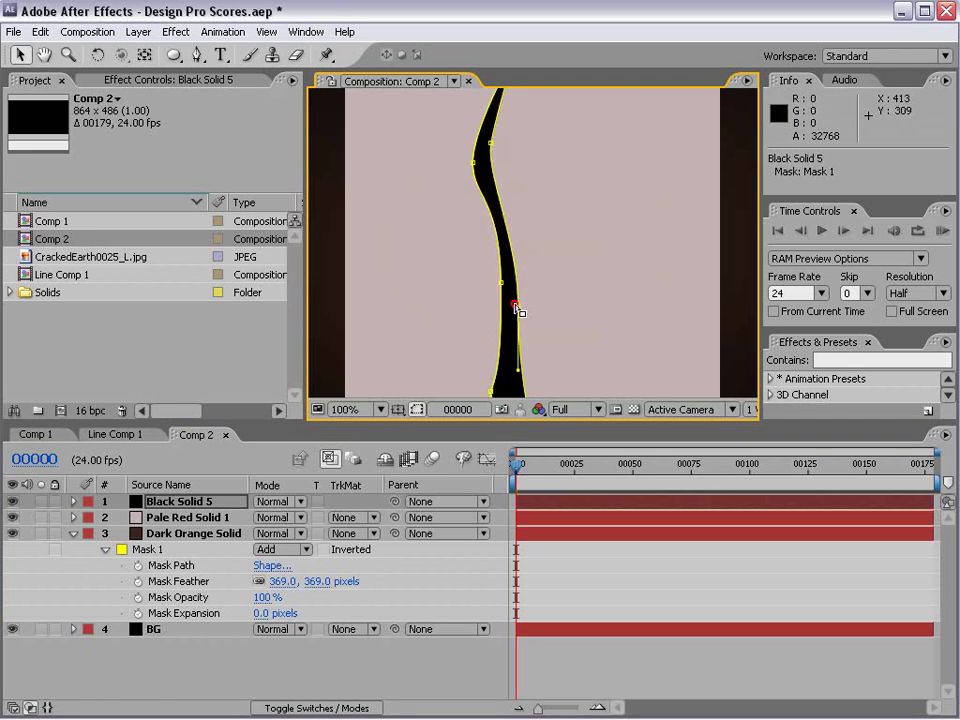
drag(519, 305, 527, 291)
click(503, 285)
key(h)
drag(527, 157, 510, 252)
key(v)
drag(498, 152, 512, 169)
click(418, 364)
- Refine the vine's left edge, middle and lower-right curves into a tapering tendril
key(h)
drag(546, 368, 522, 270)
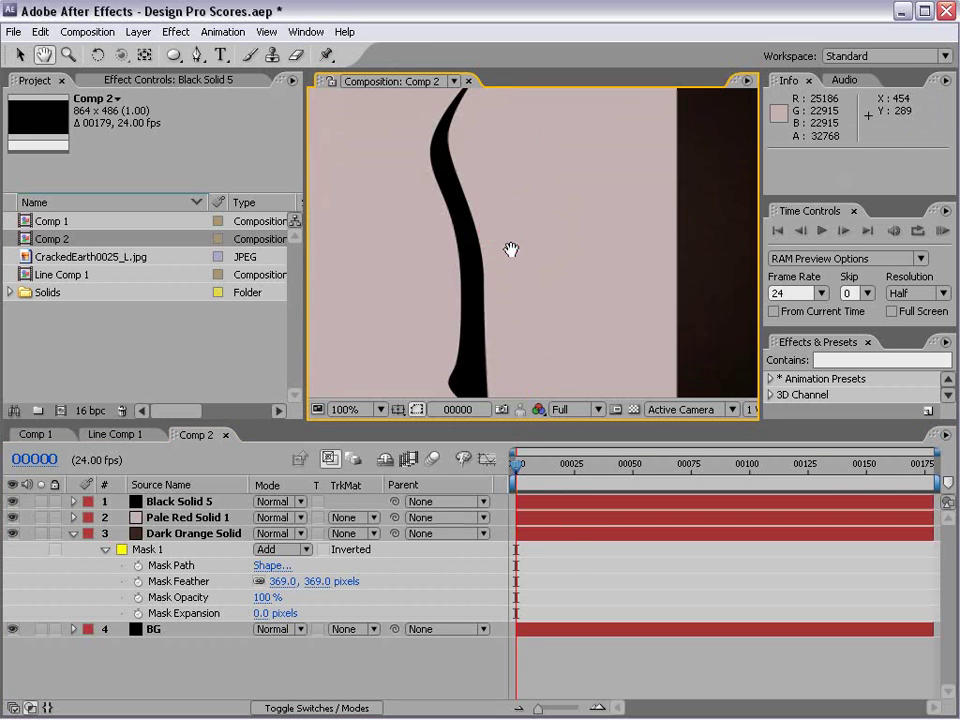
key(v)
click(465, 300)
click(448, 133)
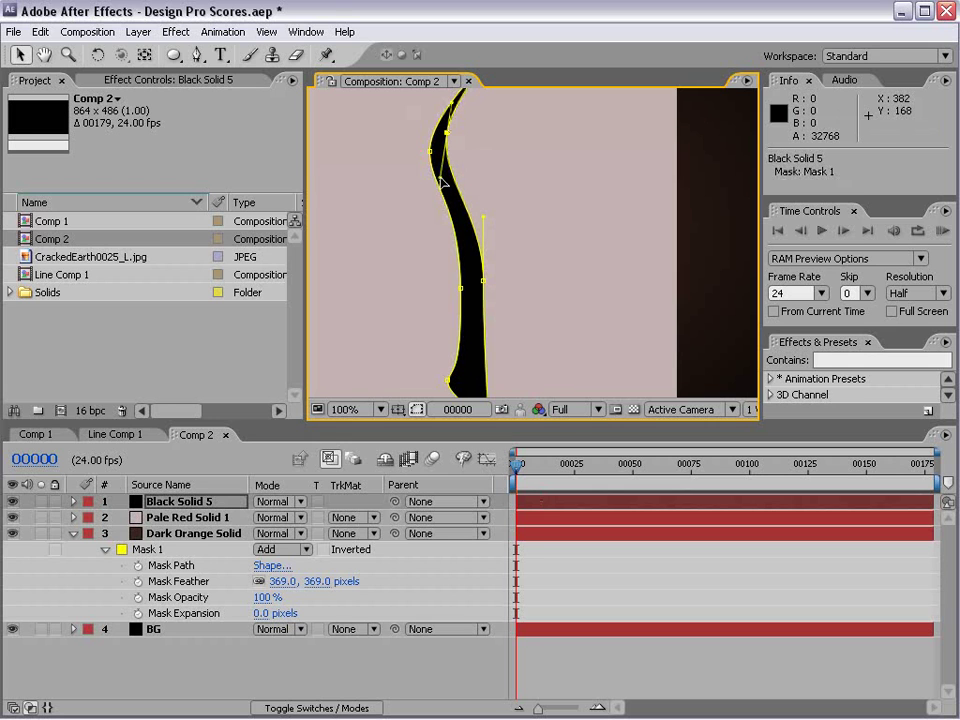
mouse_move(431, 154)
mouse_down()
mouse_move(437, 143)
mouse_move(437, 152)
mouse_up()
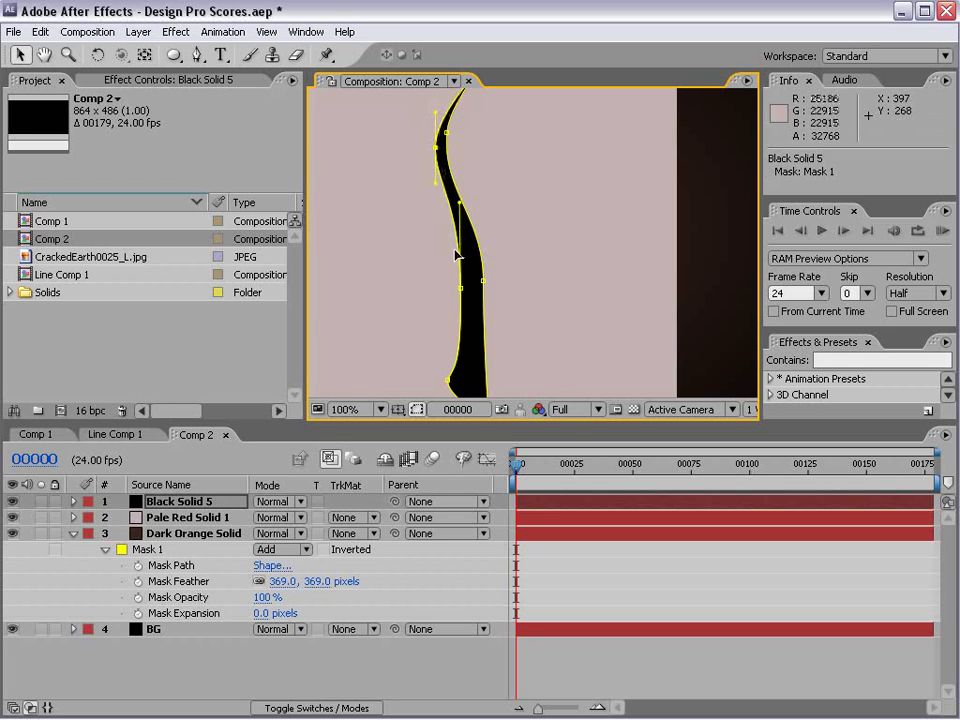
drag(459, 200, 466, 269)
drag(455, 210, 456, 206)
drag(483, 285, 489, 311)
click(564, 240)
key(grave)
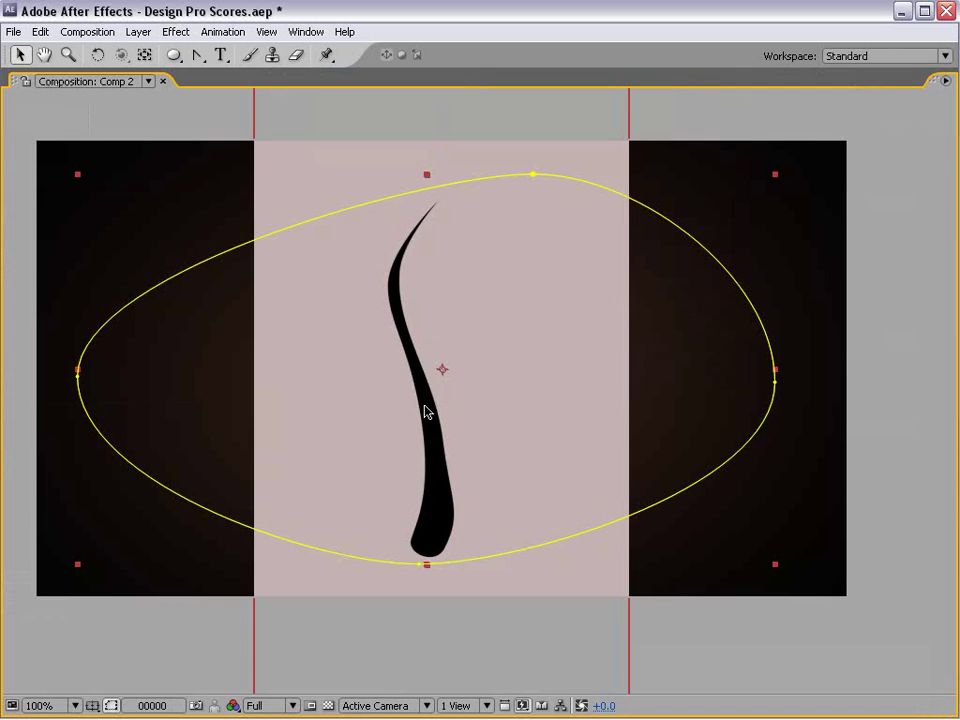
key(grave)
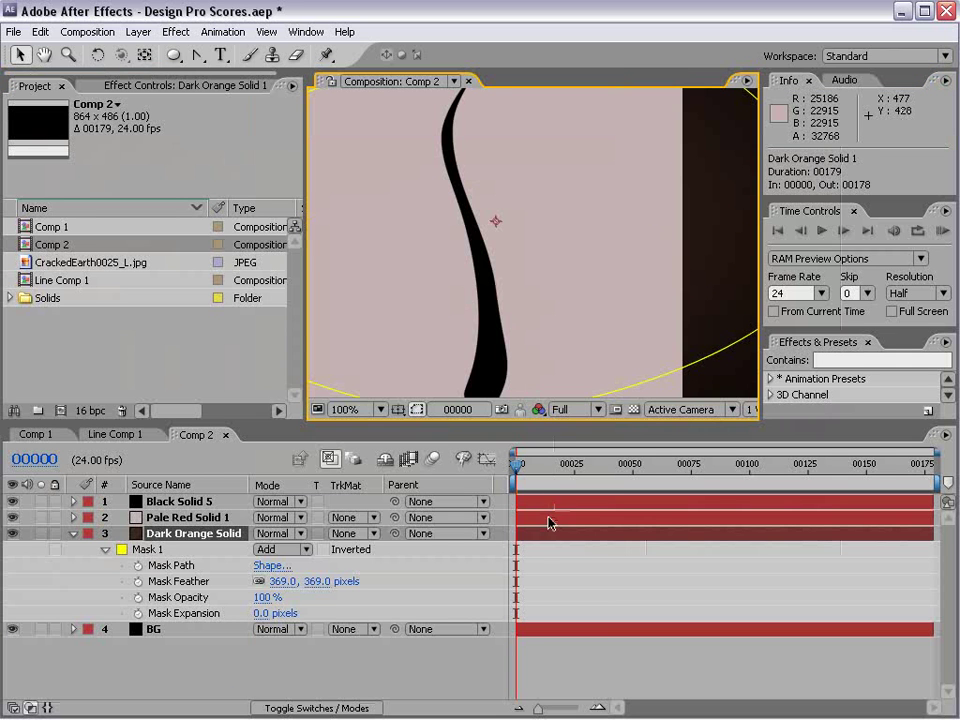
- Apply a Ramp gradient effect to Black Solid 5 with mask outlines hidden
click(165, 507)
scroll(520, 265, down, 2)
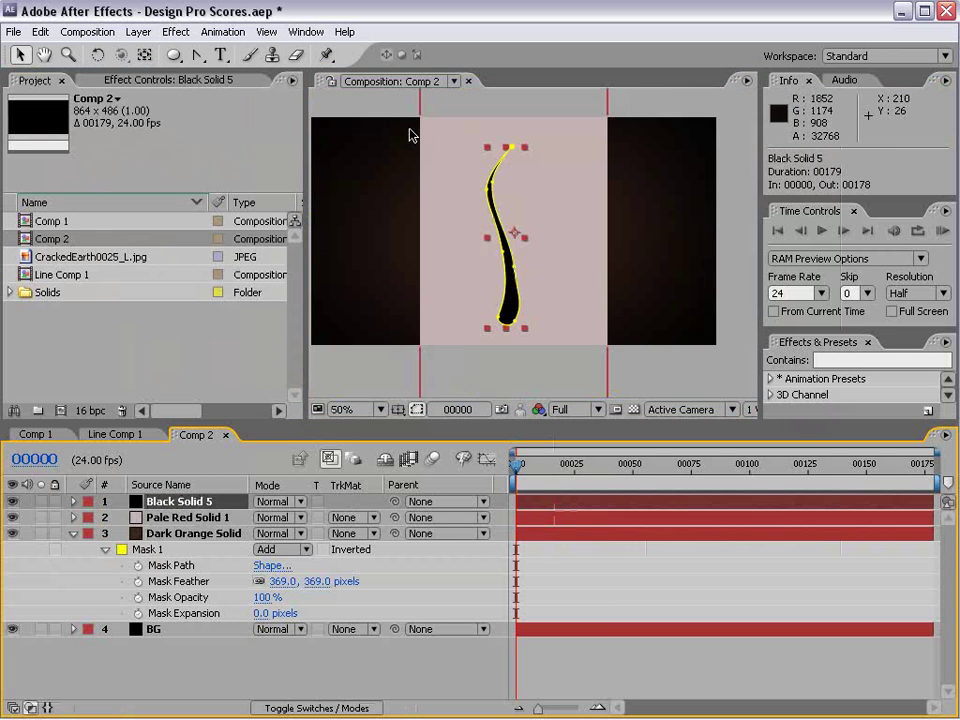
click(419, 411)
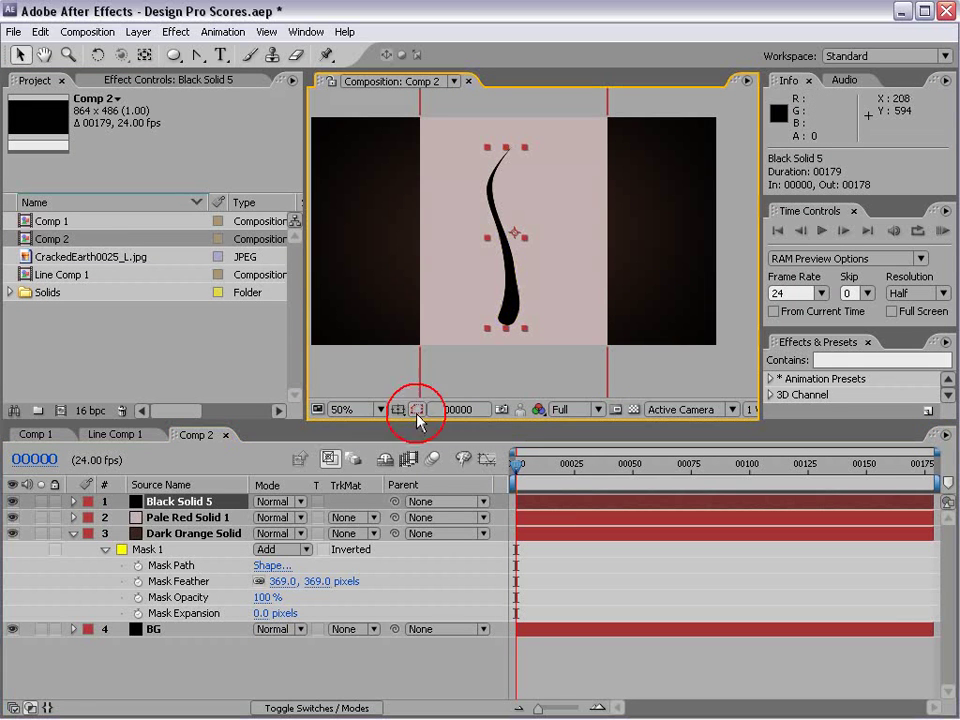
click(188, 31)
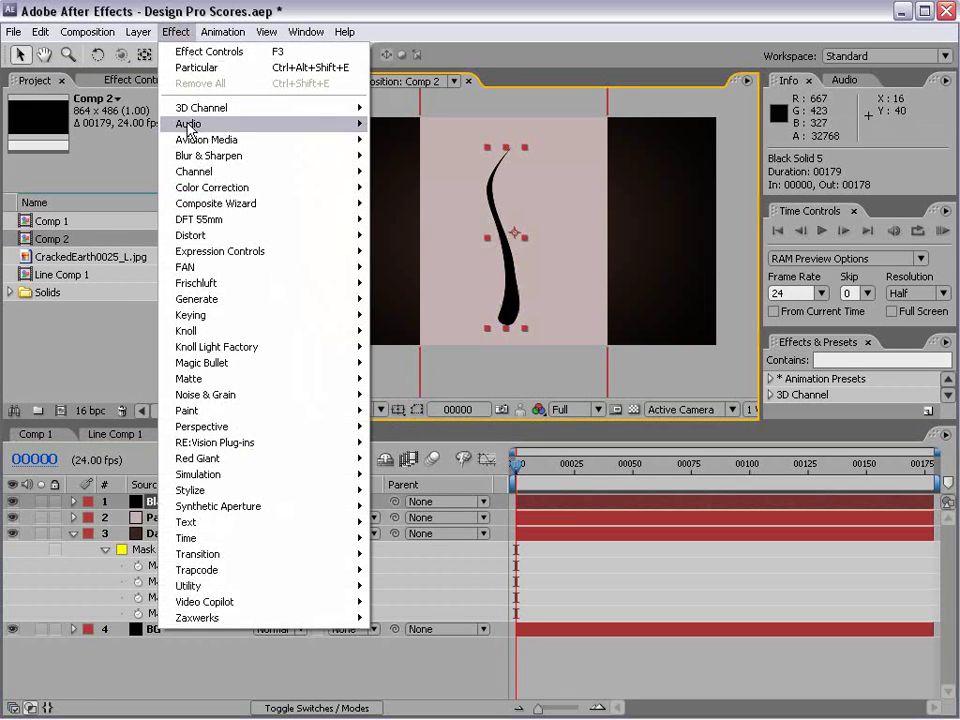
mouse_move(355, 299)
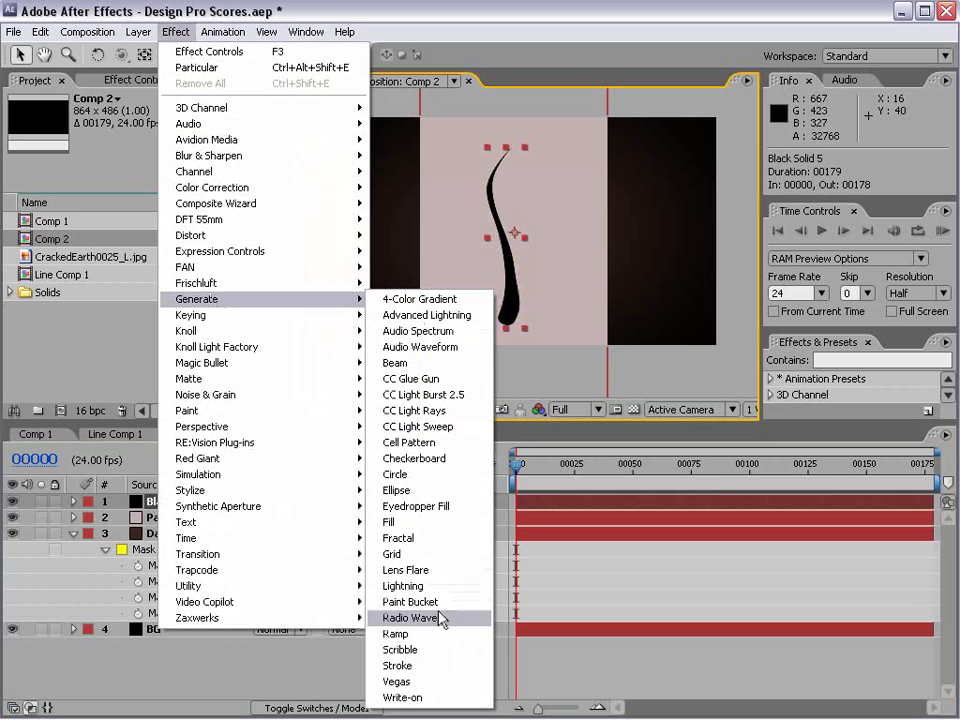
click(428, 633)
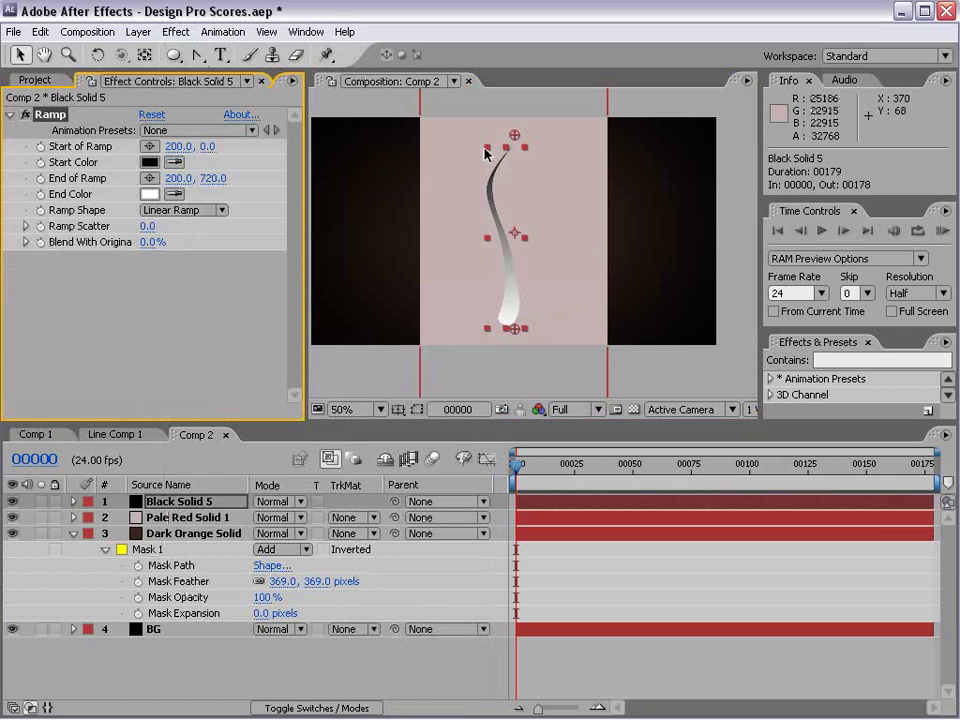
- Set the Ramp from a dark red start colour (4A2323) to a near-black end colour
click(150, 162)
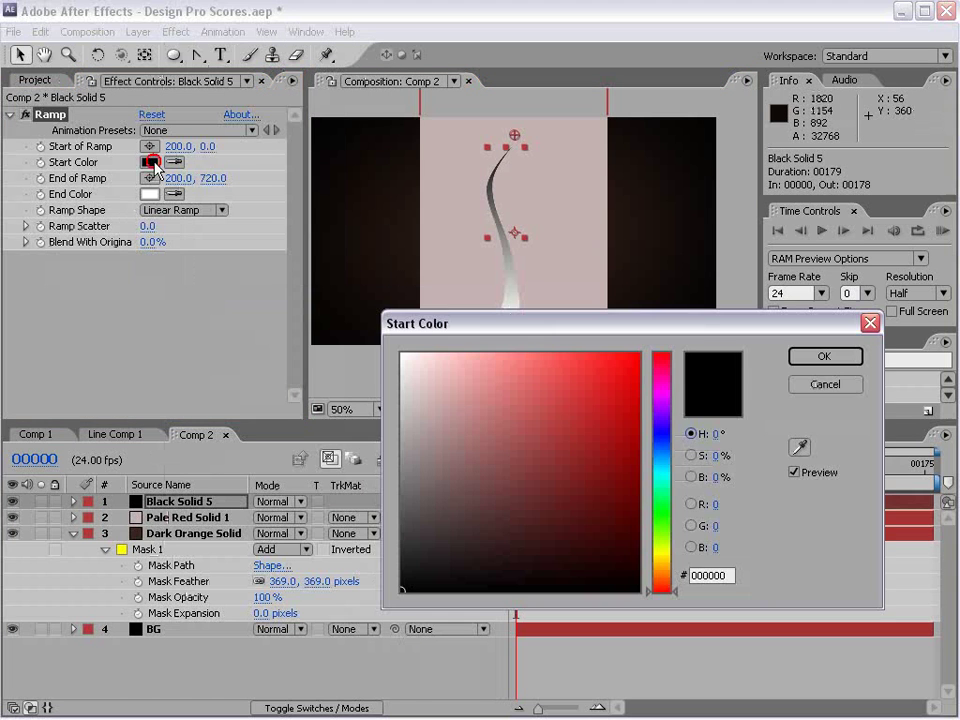
drag(594, 534, 659, 530)
drag(551, 546, 544, 544)
click(823, 356)
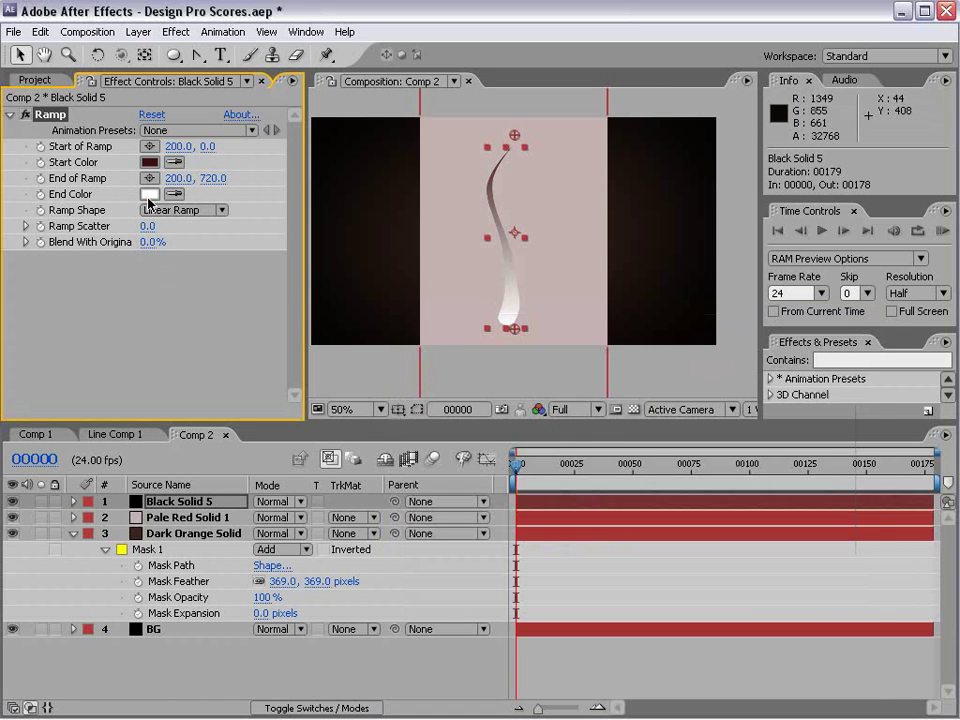
click(150, 194)
mouse_move(520, 440)
mouse_down()
mouse_move(482, 476)
mouse_move(639, 591)
mouse_move(638, 572)
mouse_up()
click(824, 355)
click(822, 357)
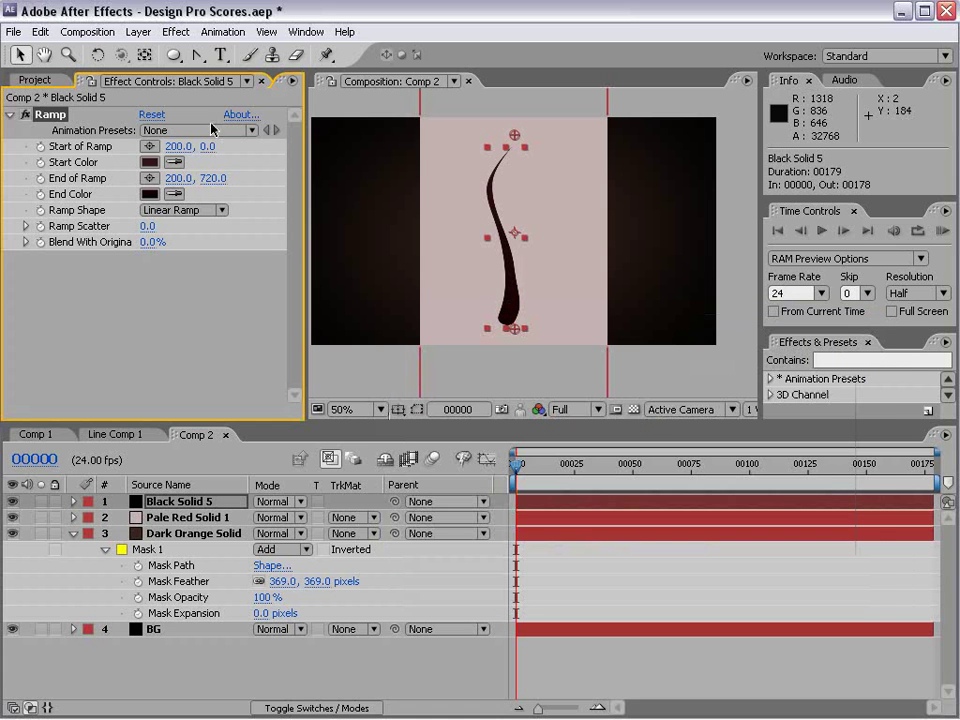
click(147, 167)
drag(523, 506, 525, 521)
click(825, 356)
- Delete the temporary pale pink solid and check the vine at 100%
key(period)
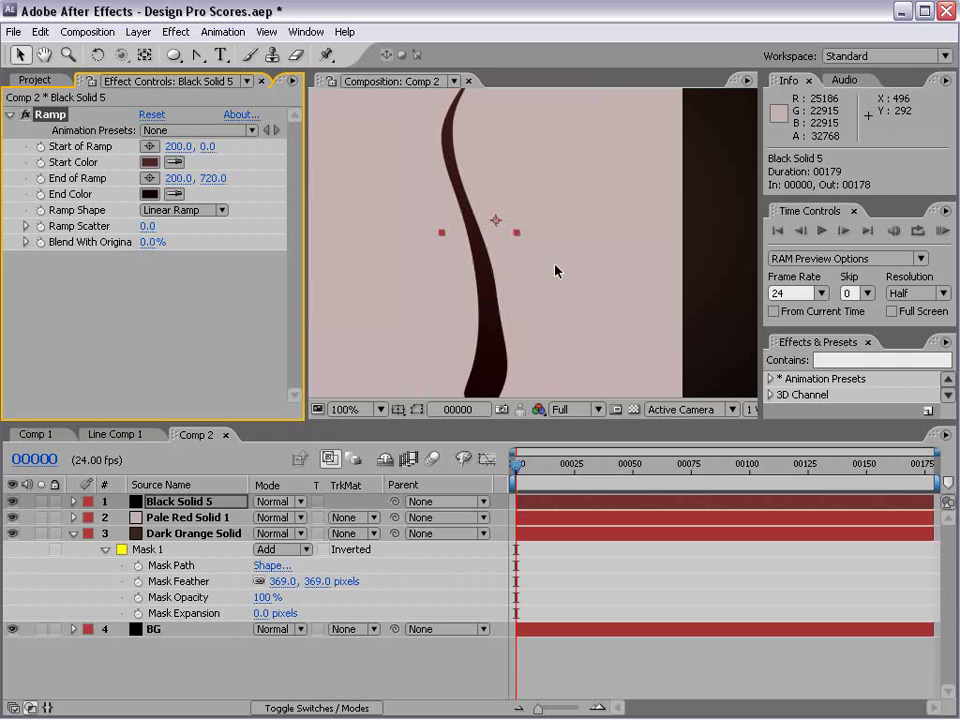
click(158, 517)
key(Delete)
key(grave)
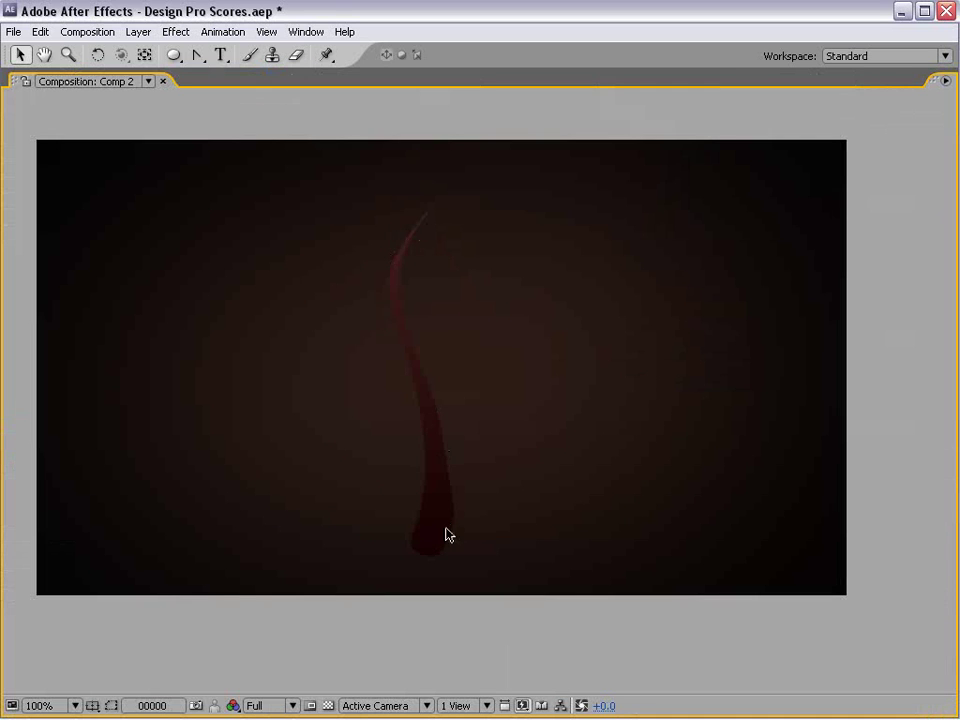
key(grave)
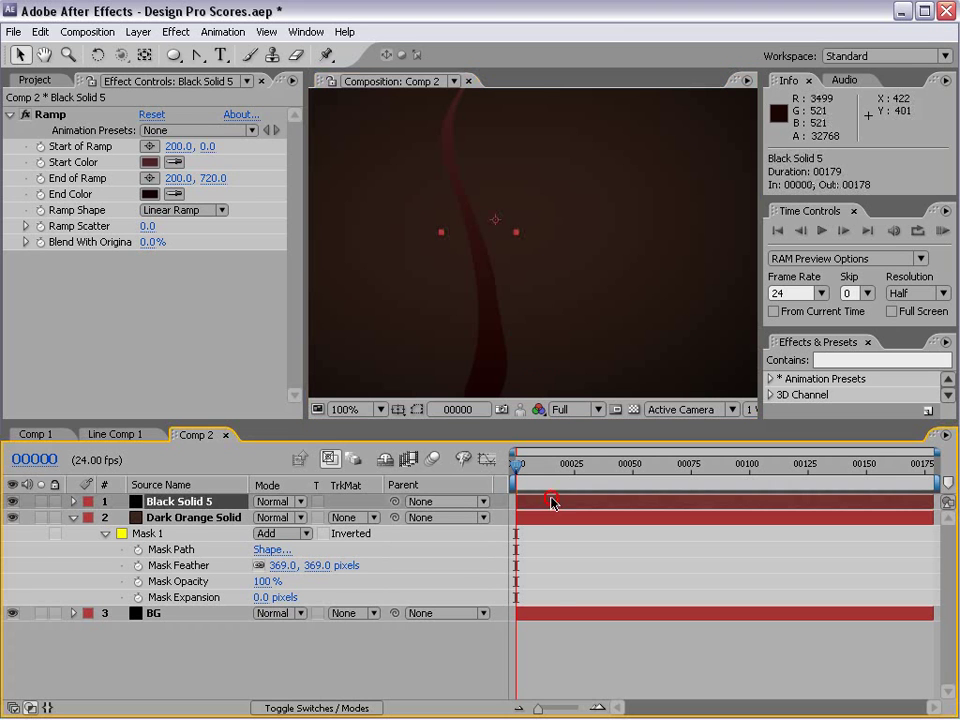
- Apply Bevel Alpha to Black Solid 5 with edge thickness 17.80 and light angle -8°
click(542, 506)
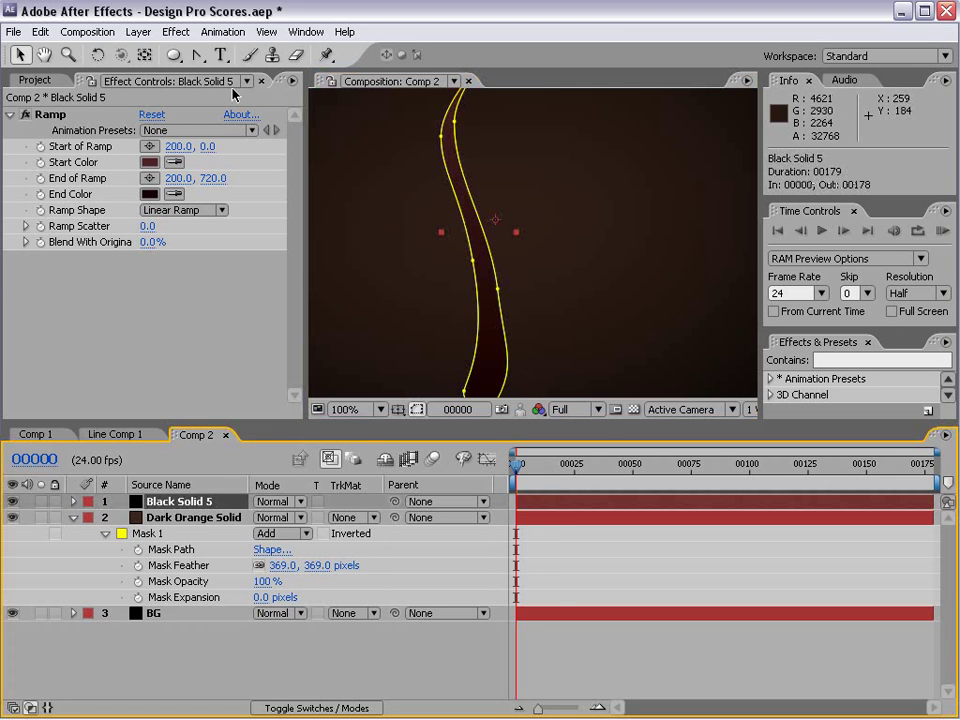
click(172, 33)
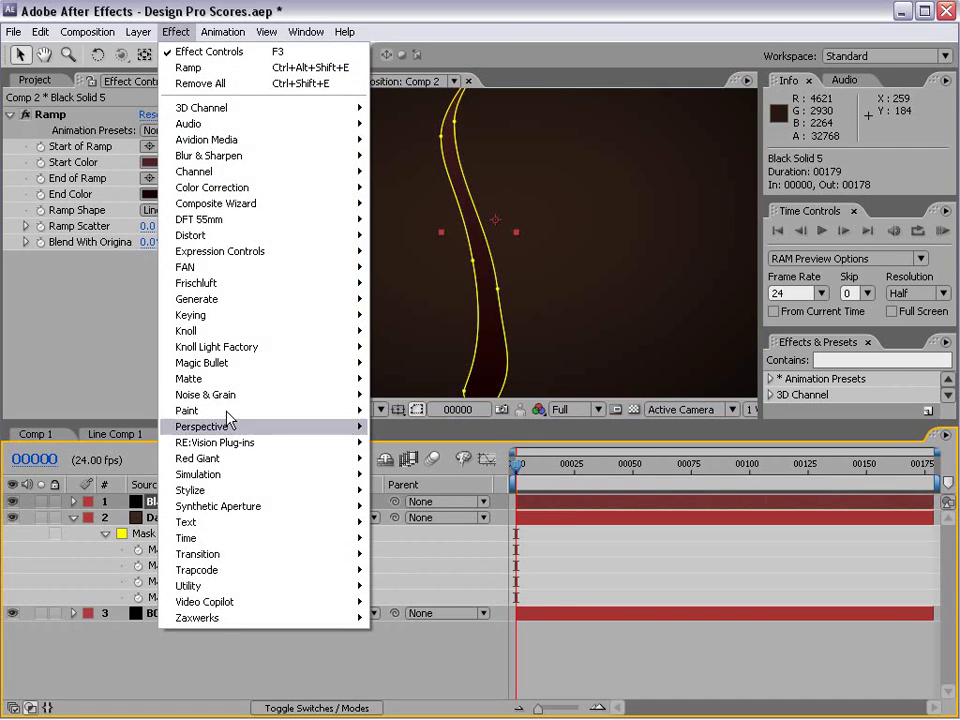
click(253, 427)
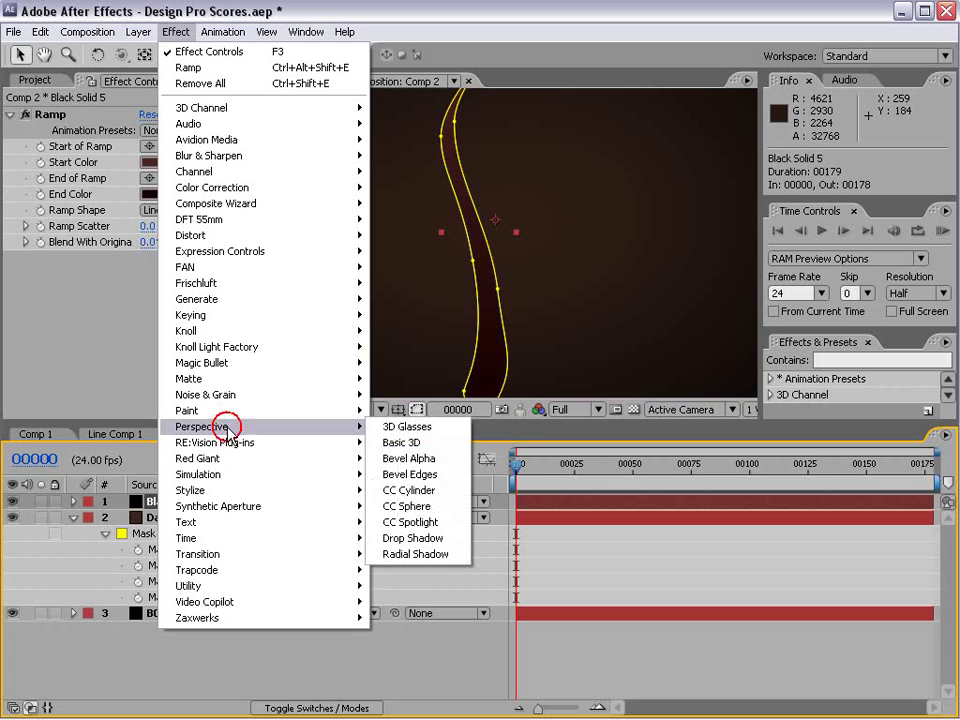
click(441, 459)
click(416, 409)
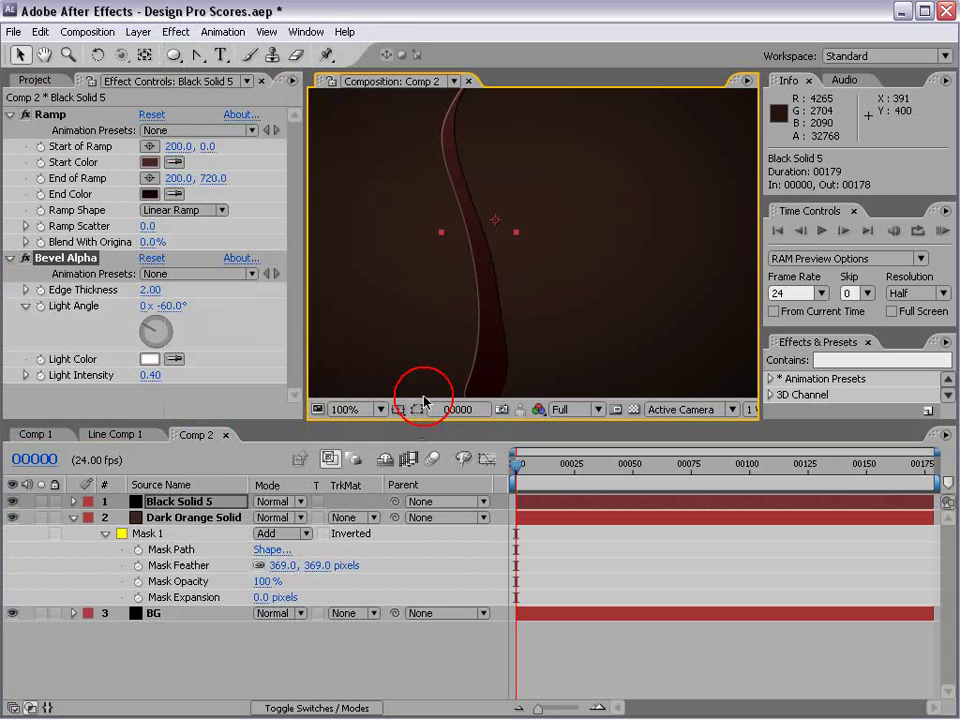
scroll(535, 277, down, 1)
scroll(514, 182, up, 1)
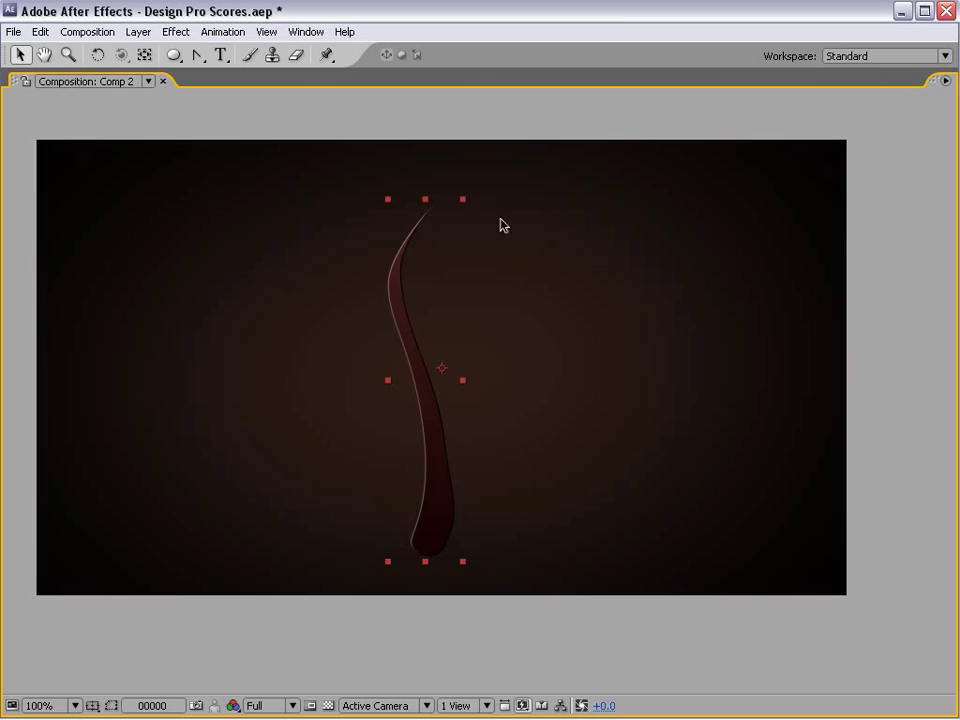
key(grave)
key(grave)
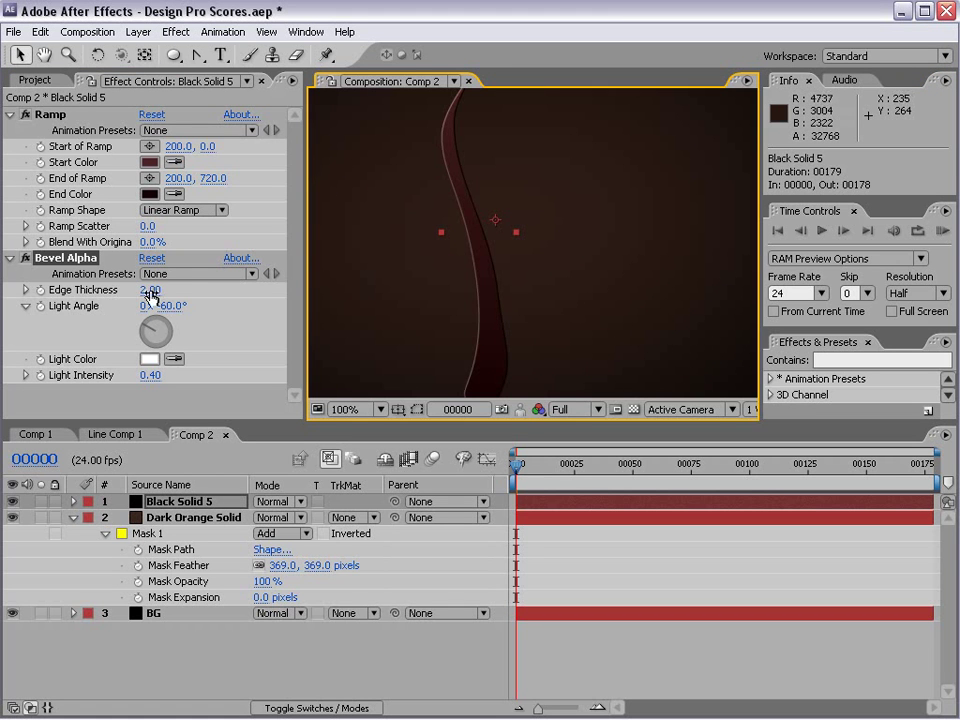
drag(150, 289, 233, 286)
mouse_move(180, 305)
mouse_down()
mouse_move(208, 297)
mouse_move(182, 290)
mouse_move(290, 287)
mouse_move(138, 285)
mouse_move(233, 281)
mouse_move(200, 290)
mouse_move(211, 278)
mouse_up()
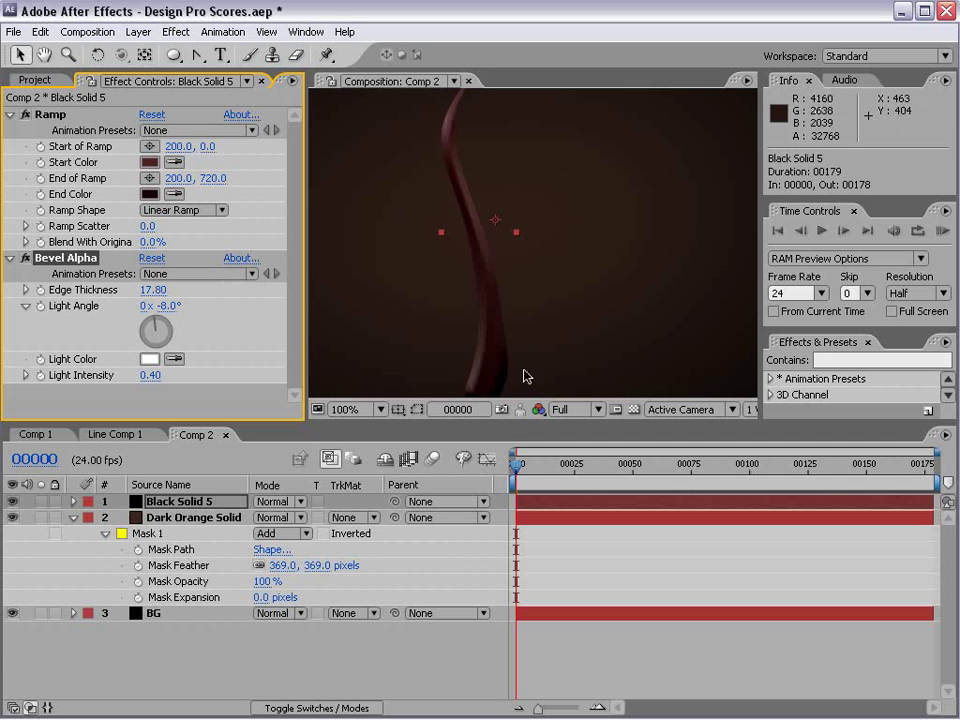
key(grave)
key(grave)
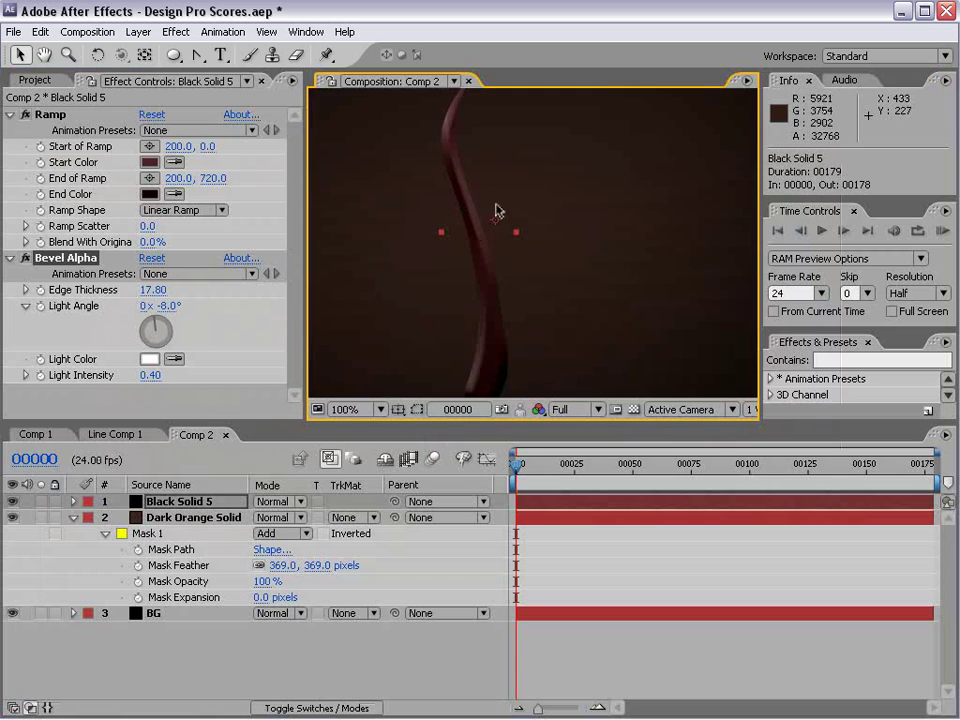
- Rename the Black Solid 5 layer to GRAPHICS
click(184, 506)
key(Return)
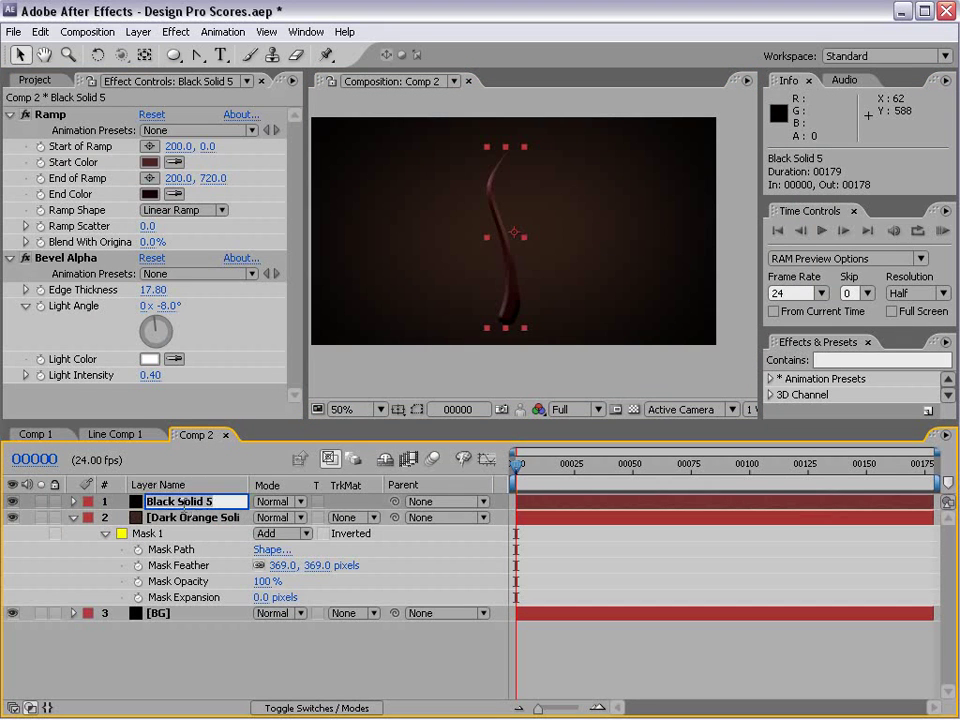
text(GRAPHI)
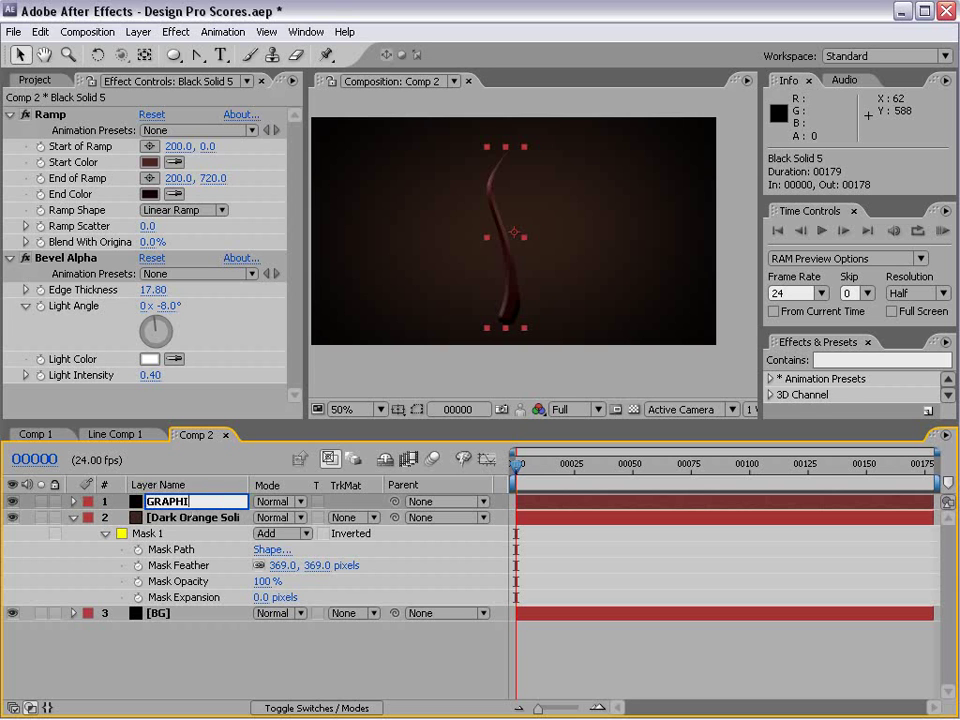
text(CS)
click(190, 517)
- Reset the GRAPHICS layer's transform so its scale returns to 100%
click(175, 501)
click(131, 33)
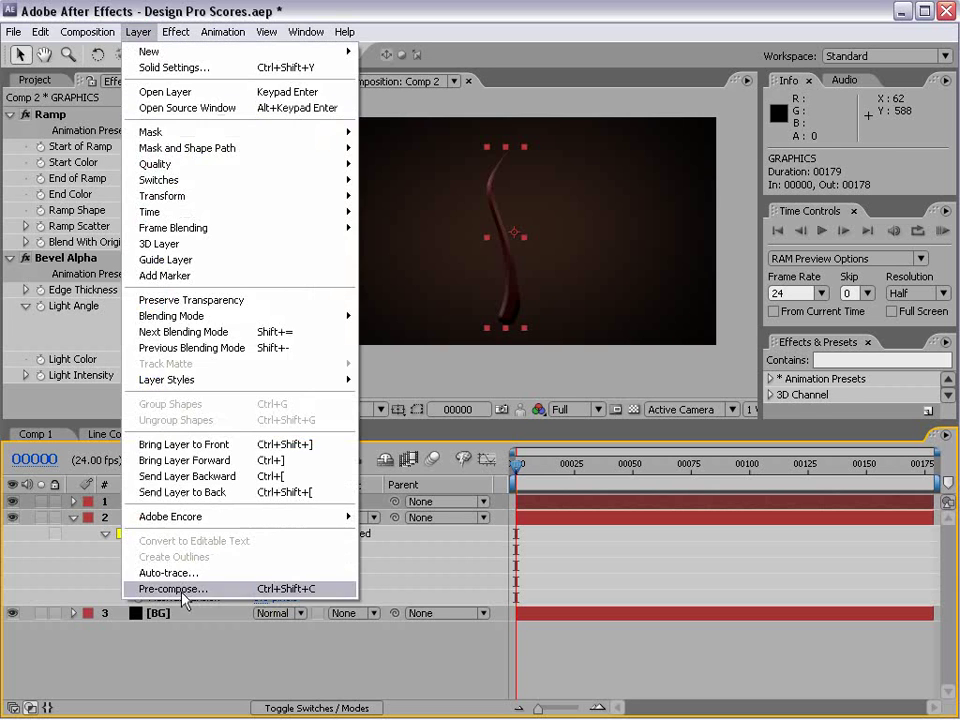
click(186, 648)
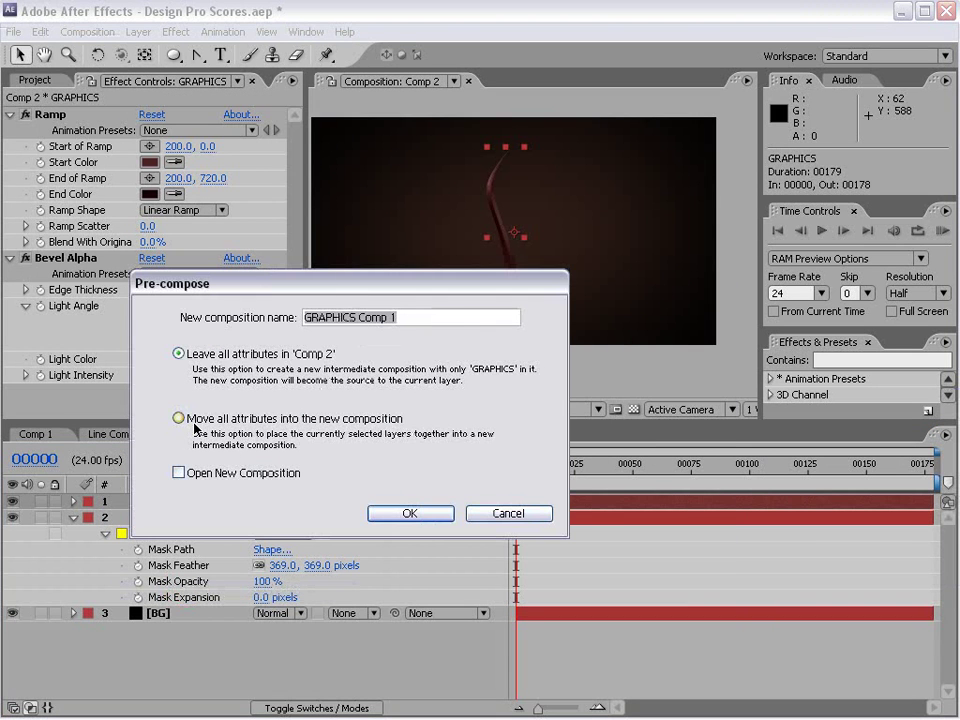
click(508, 513)
click(165, 502)
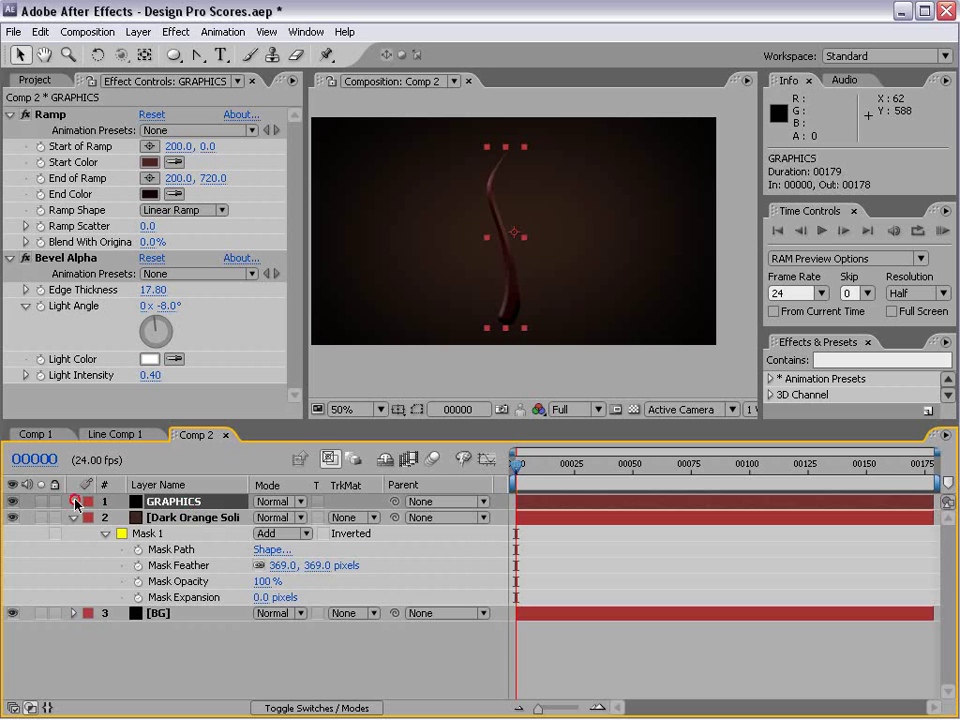
click(73, 502)
click(90, 549)
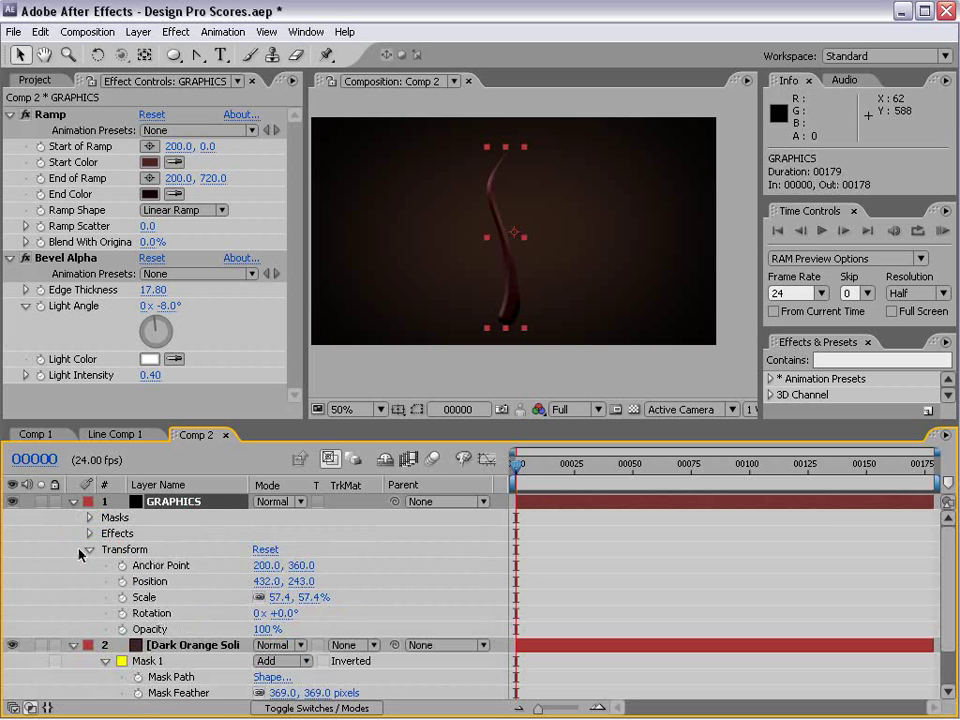
click(263, 551)
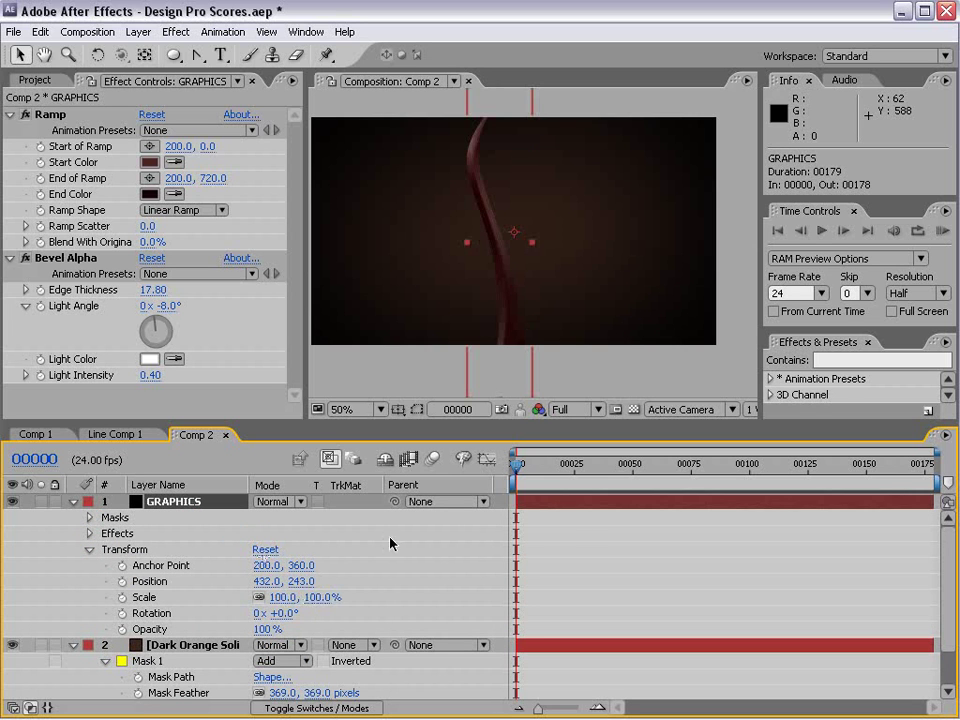
click(564, 523)
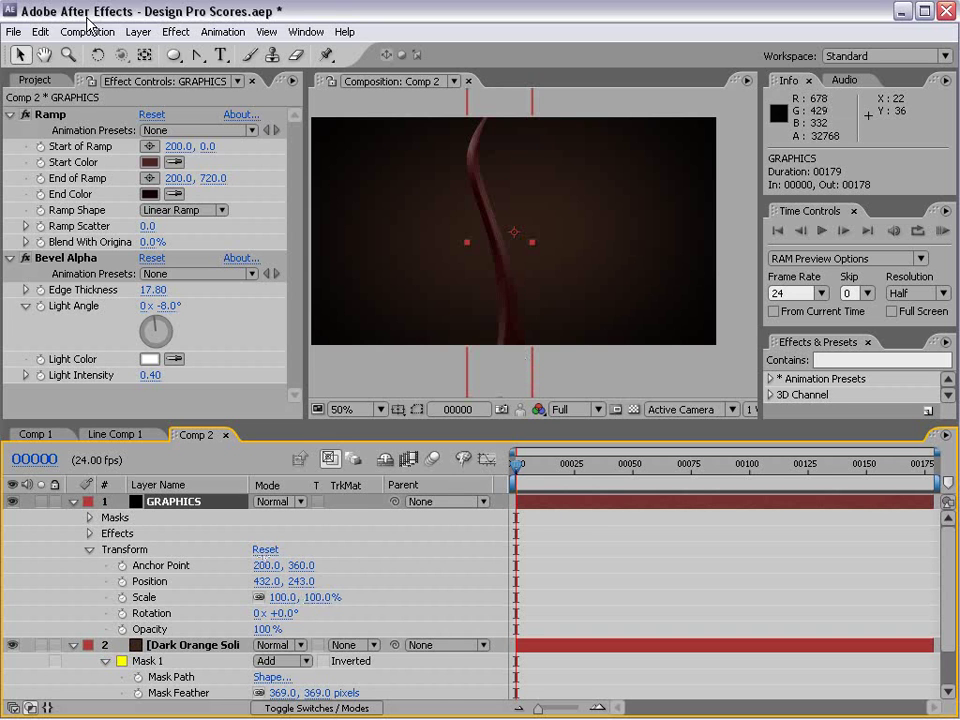
- Pre-compose GRAPHICS into GRAPHICS Comp 1 with all attributes moved into it
click(138, 31)
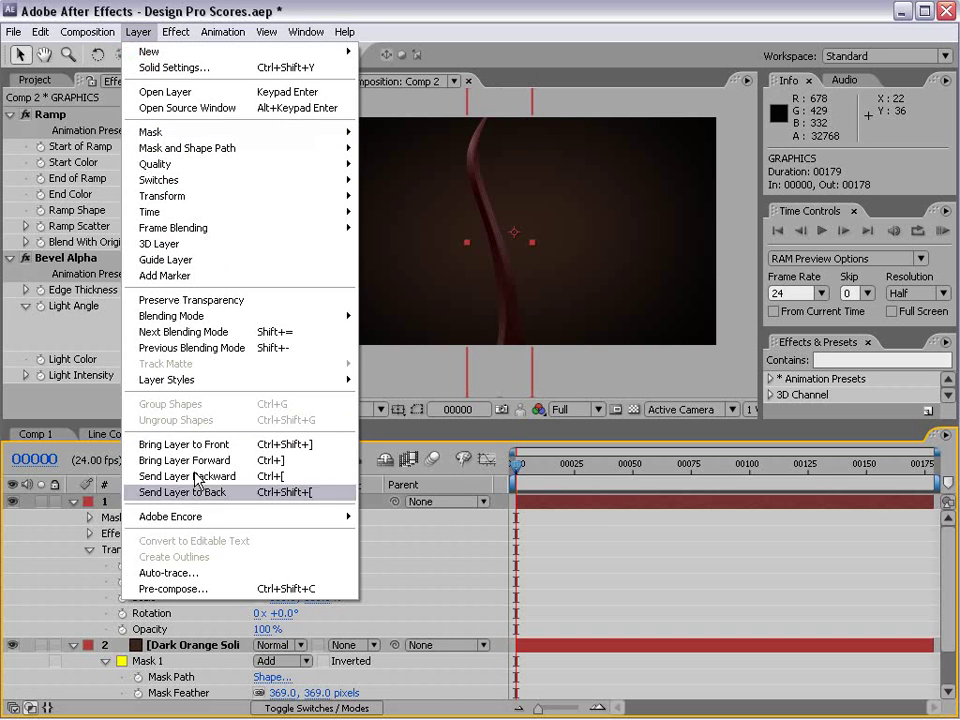
click(193, 588)
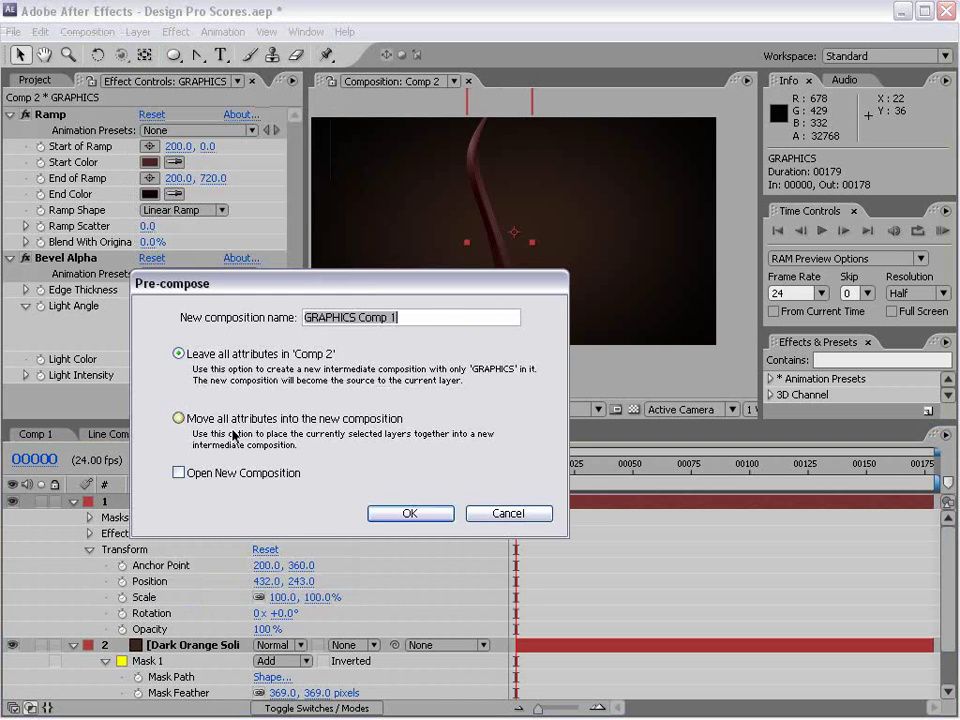
click(179, 418)
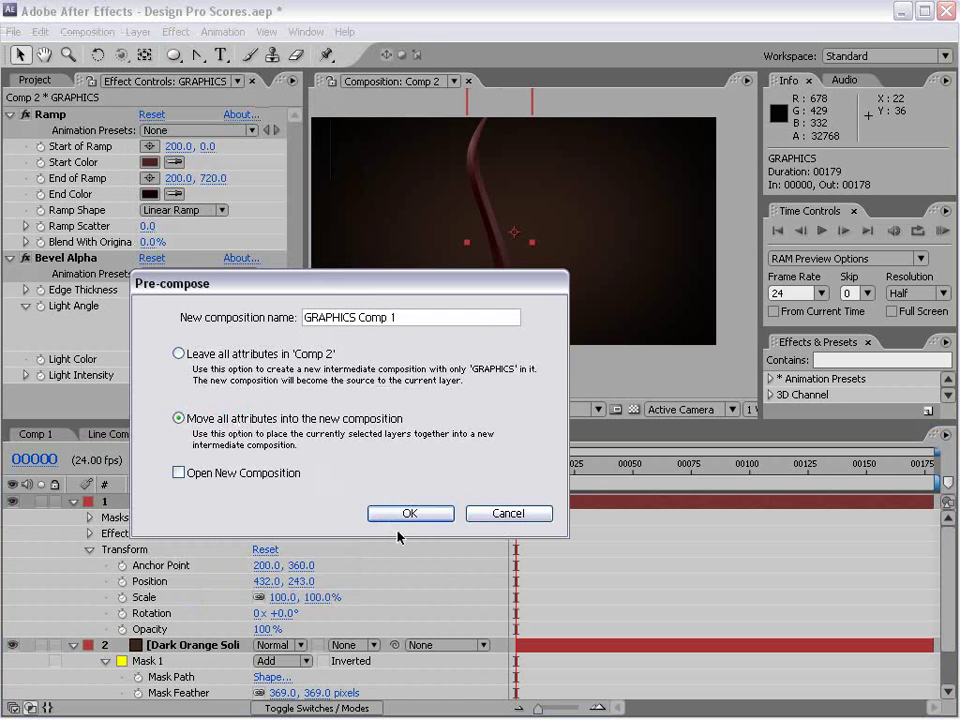
click(406, 514)
click(566, 515)
click(566, 509)
- Open GRAPHICS Comp 1, zoomed out to show the whole frame, with the GRAPHICS layer selected
double_click(204, 505)
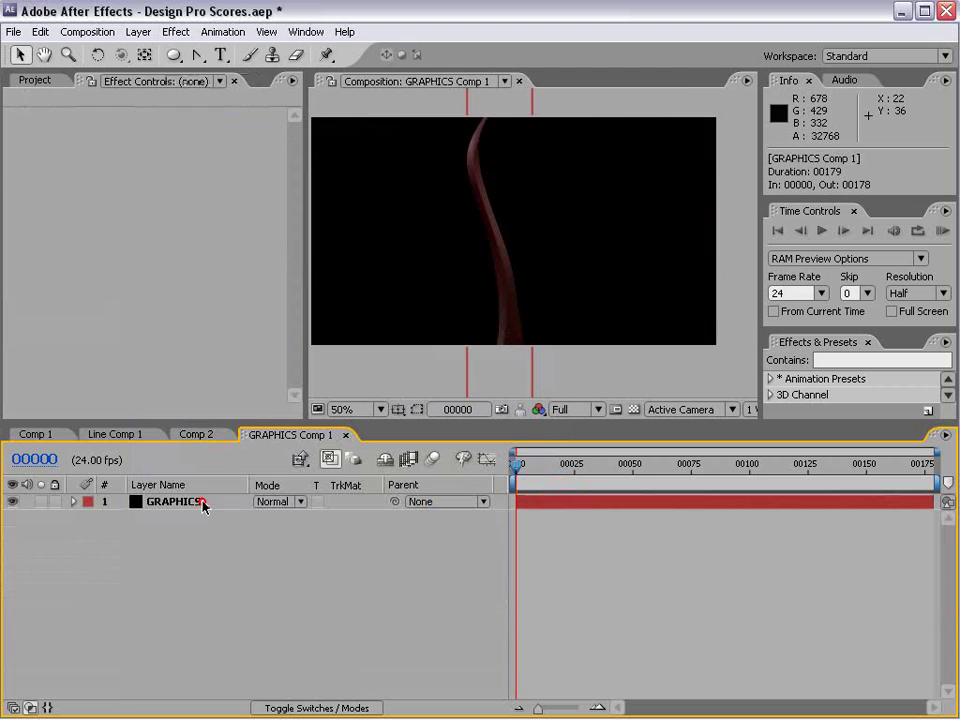
key(comma)
click(521, 188)
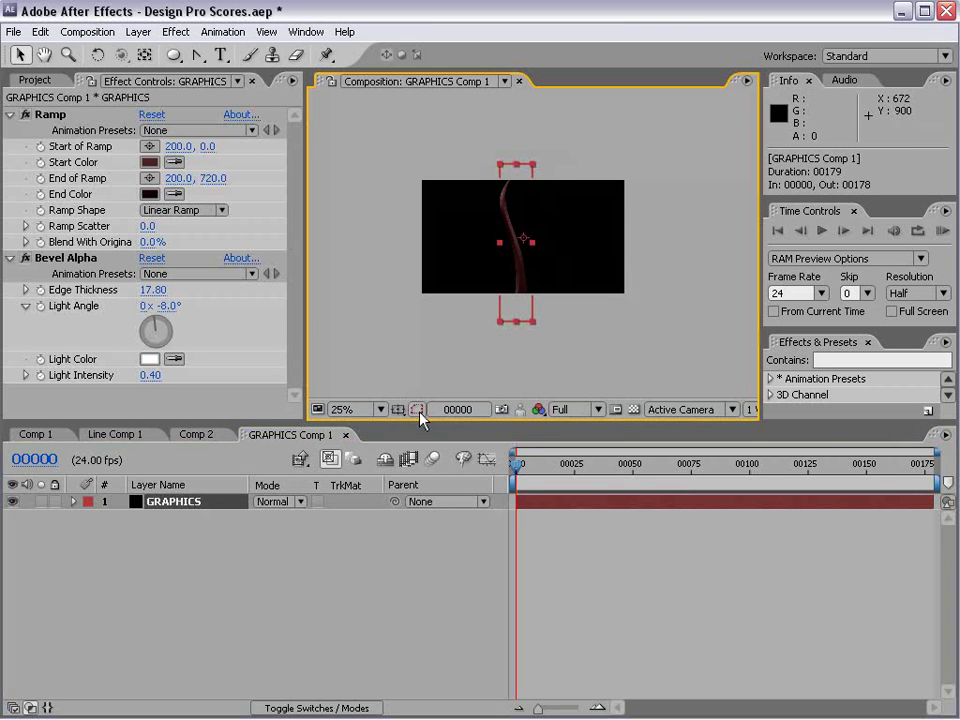
- Change the composition size from 864 wide to 300 × 720
click(86, 31)
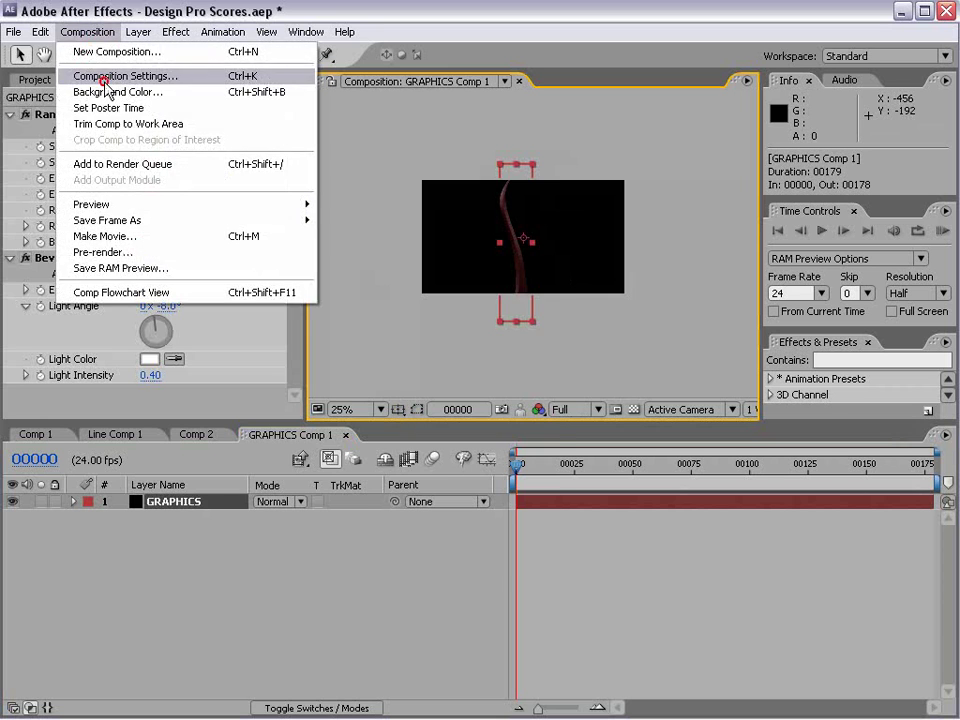
click(105, 82)
drag(289, 144, 345, 380)
click(266, 509)
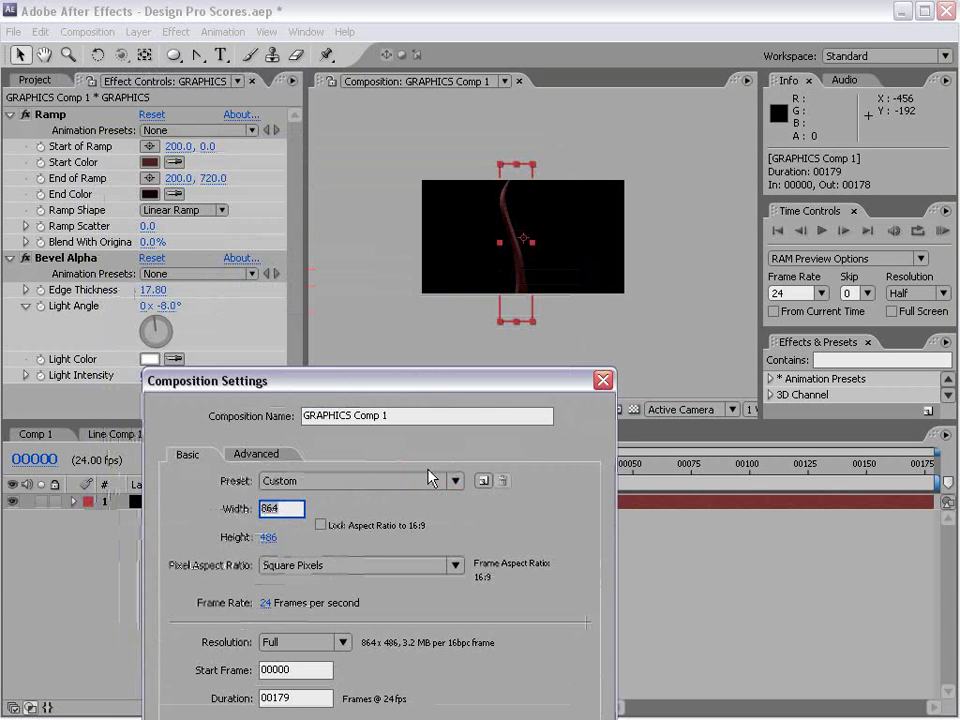
text(300)
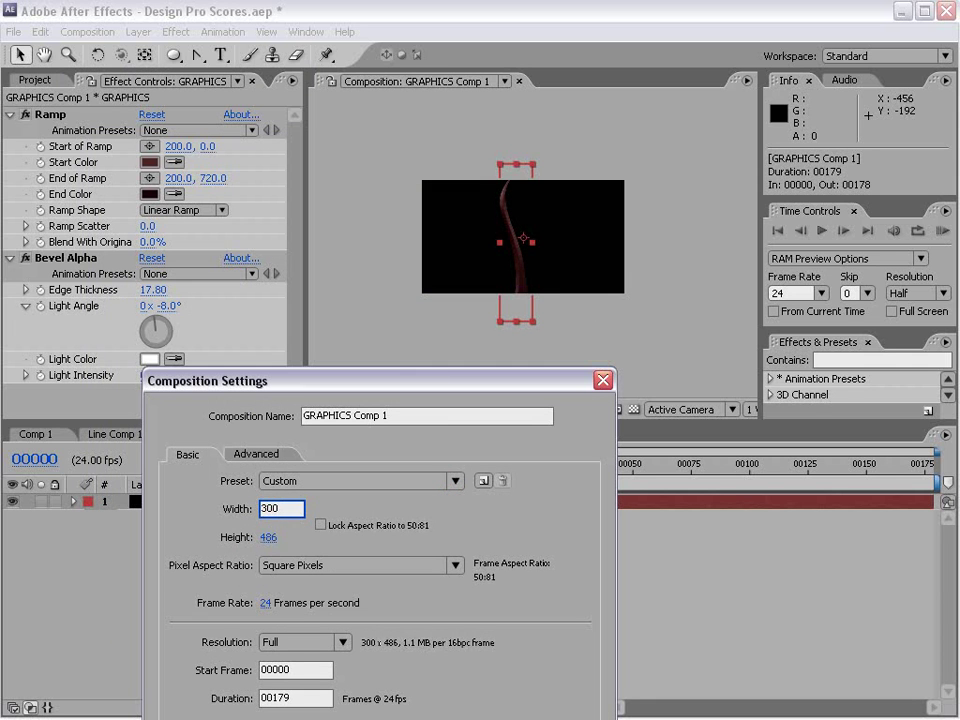
key(Tab)
text(720)
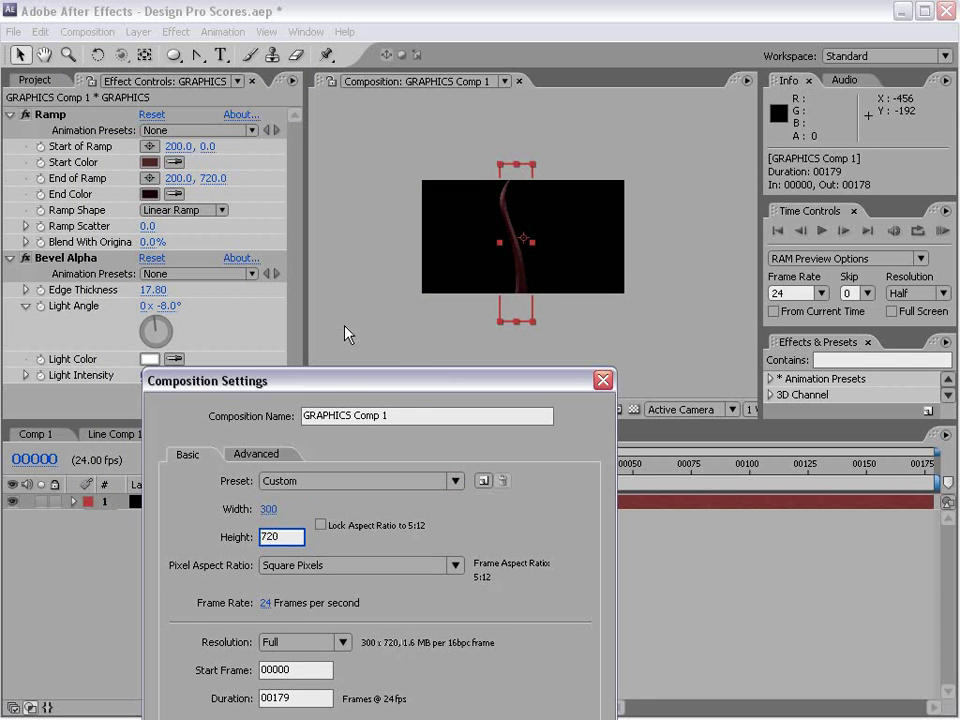
drag(325, 390, 254, 260)
click(420, 655)
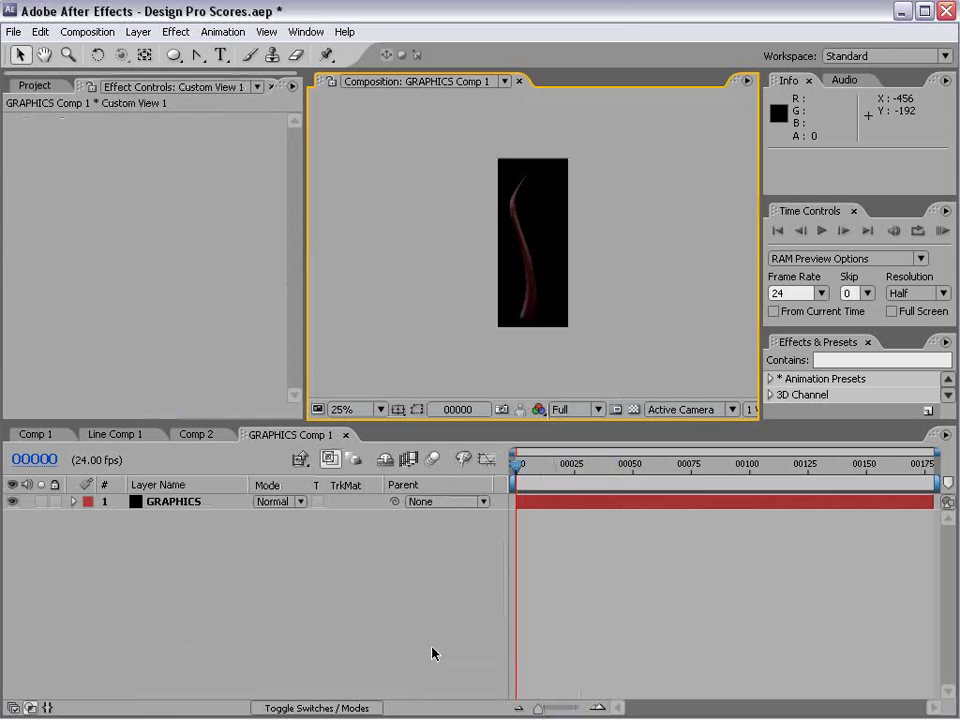
- Nudge the GRAPHICS vine slightly right, viewing the comp at 50%
click(560, 340)
key(period)
drag(531, 316, 540, 317)
drag(572, 419, 551, 411)
click(479, 602)
click(317, 585)
- Duplicate the GRAPHICS layer and name the copy Hilight
key(ctrl+d)
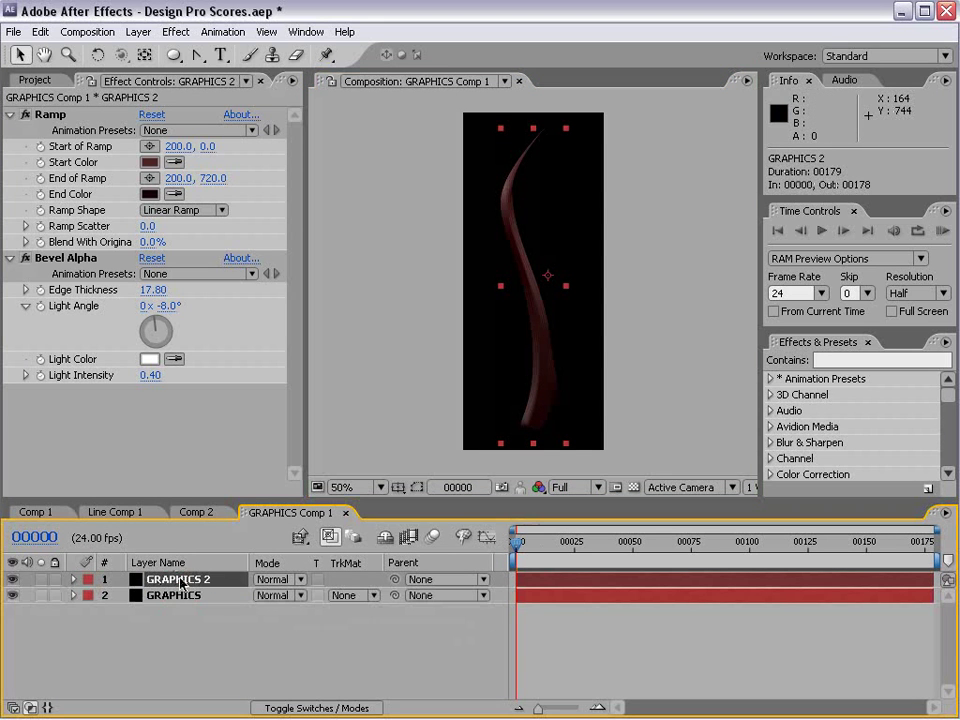
key(Return)
text(Hi)
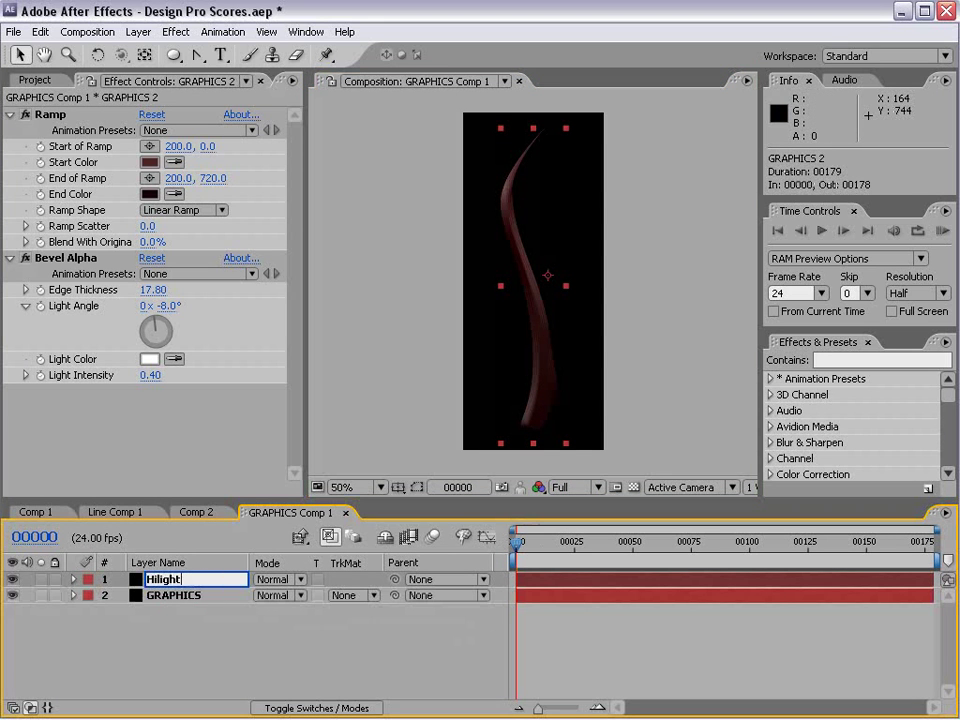
text(light)
key(Return)
- Add a Fill effect to Hilight in pale cream (FFF7D2)
click(172, 578)
key(m)
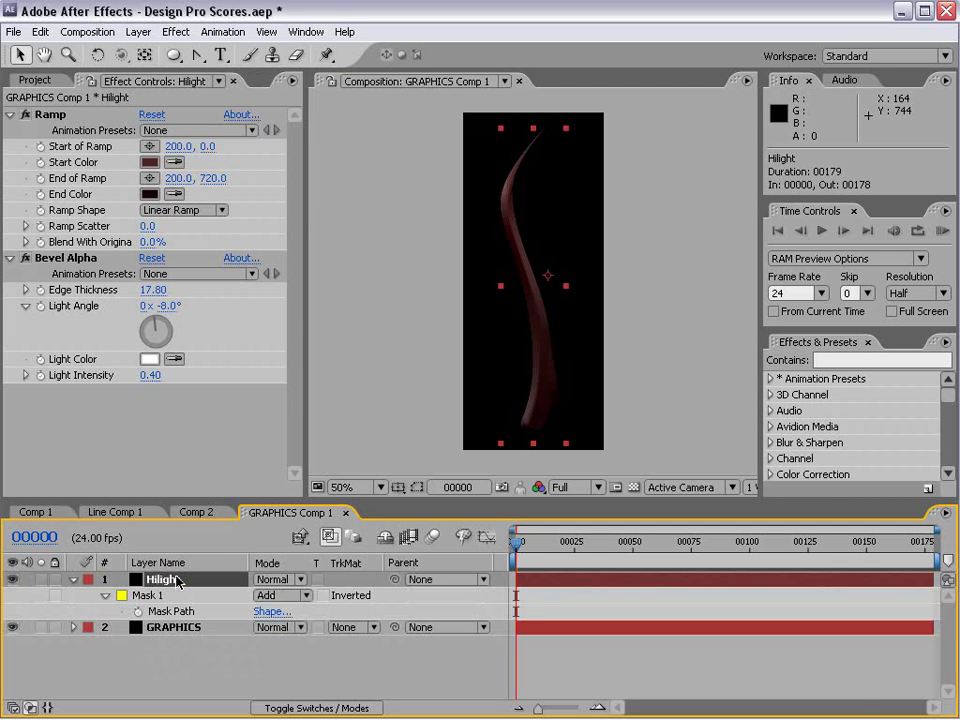
click(180, 32)
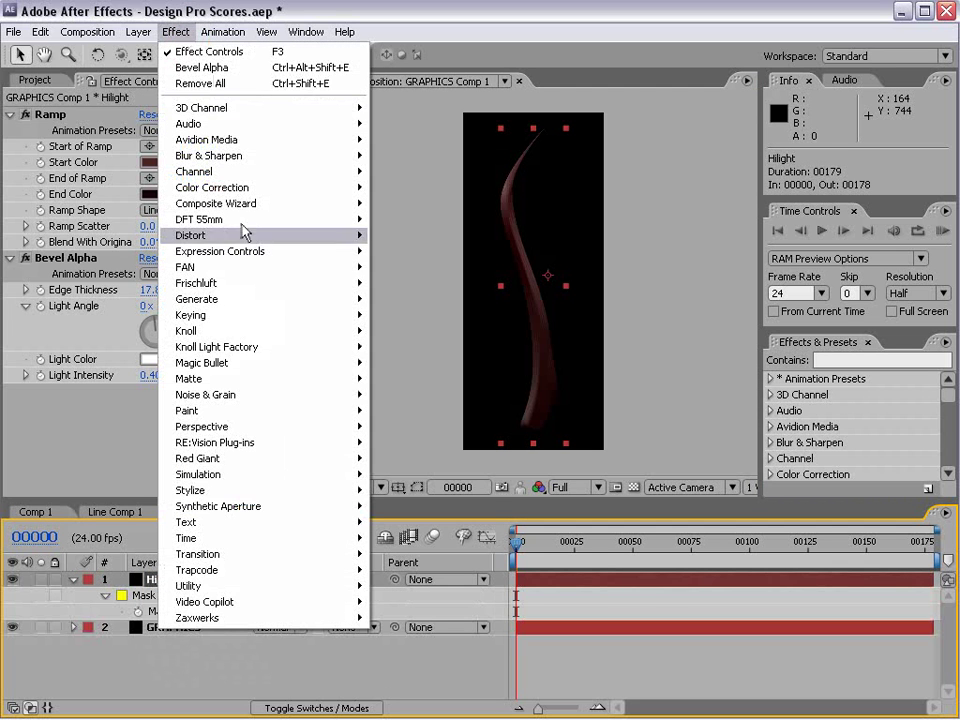
mouse_move(234, 299)
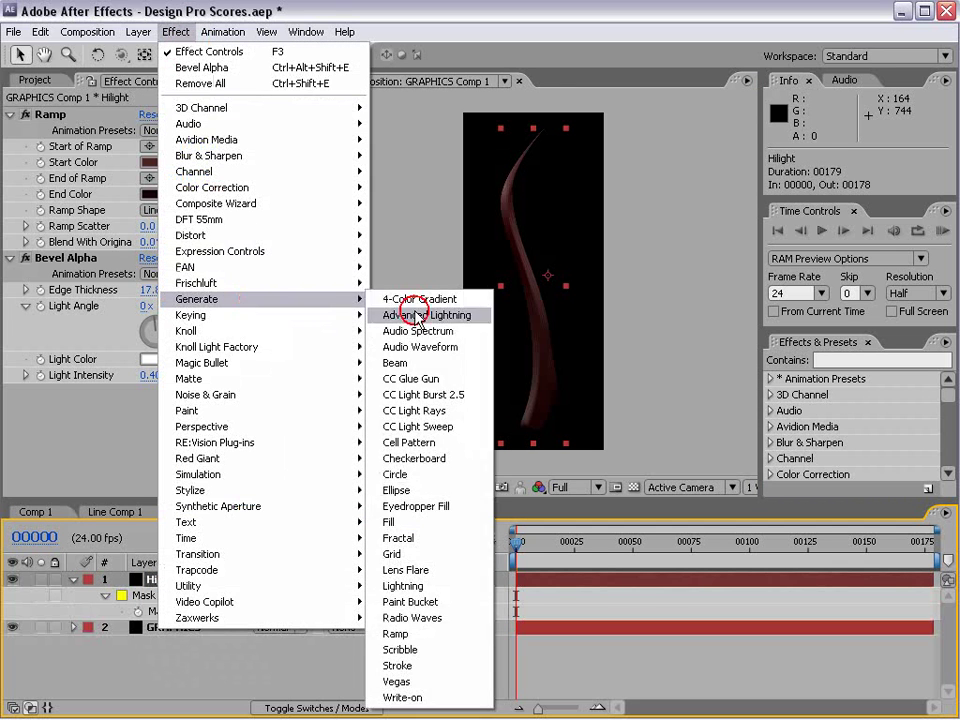
click(413, 520)
click(155, 430)
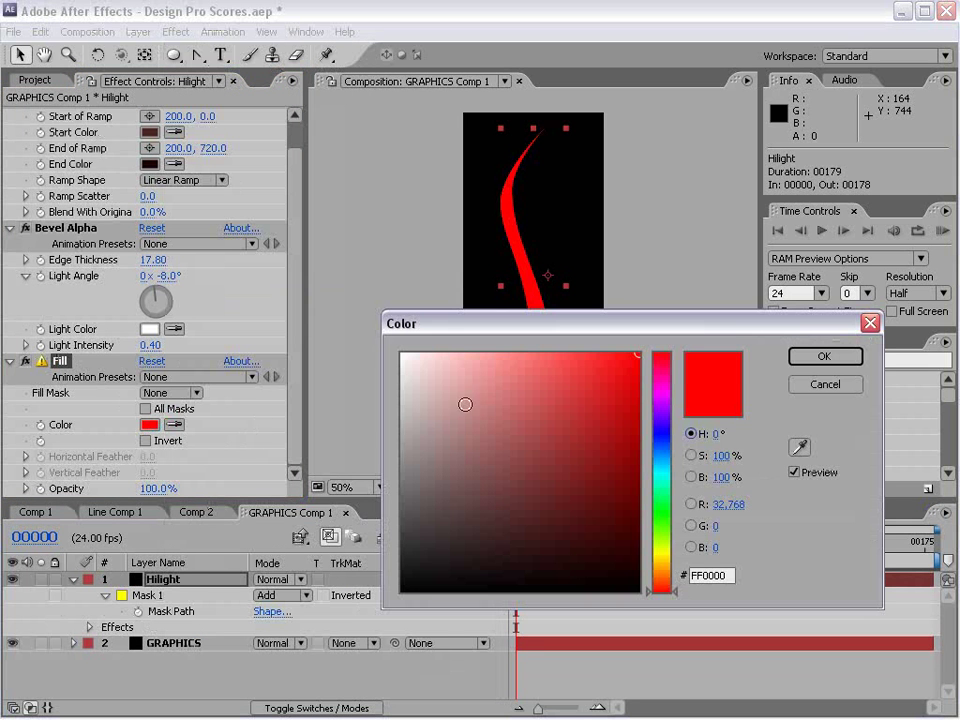
drag(497, 388, 442, 352)
drag(670, 597, 671, 568)
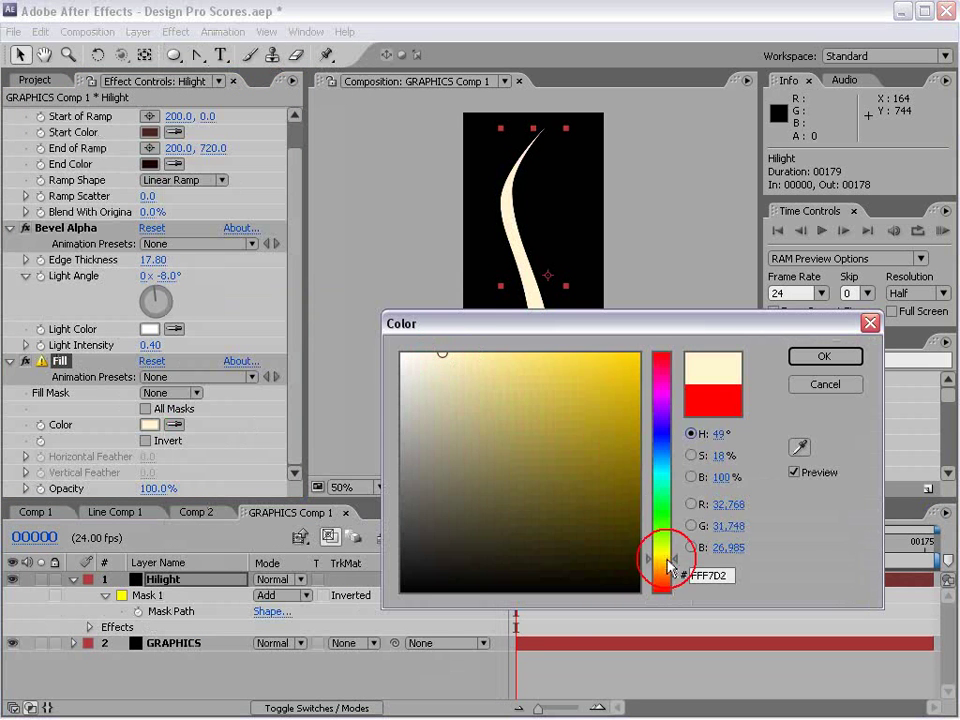
click(823, 357)
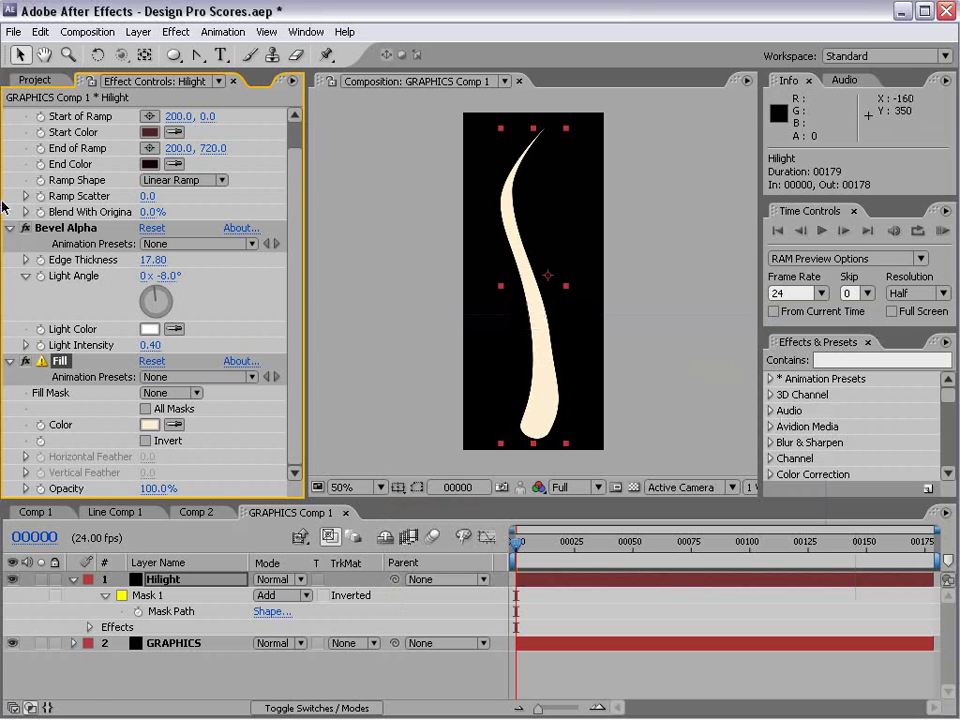
- Delete the Bevel Alpha and Ramp effects from Hilight
click(95, 231)
key(Delete)
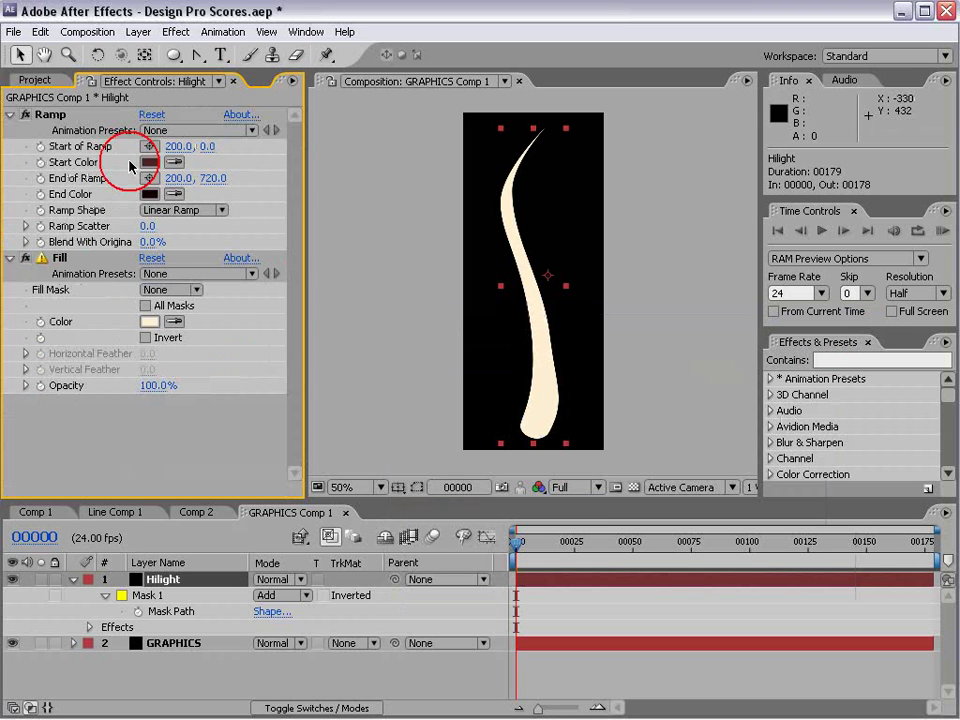
click(50, 113)
key(Delete)
- Duplicate Hilight's Mask 1 to create Mask 2
click(126, 595)
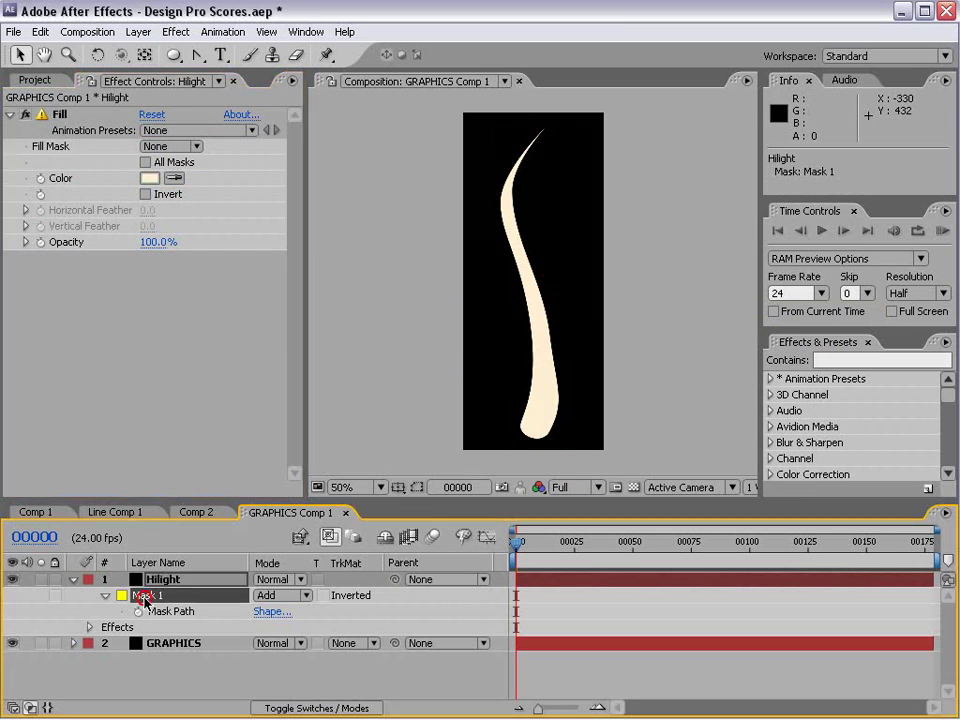
click(103, 596)
click(474, 414)
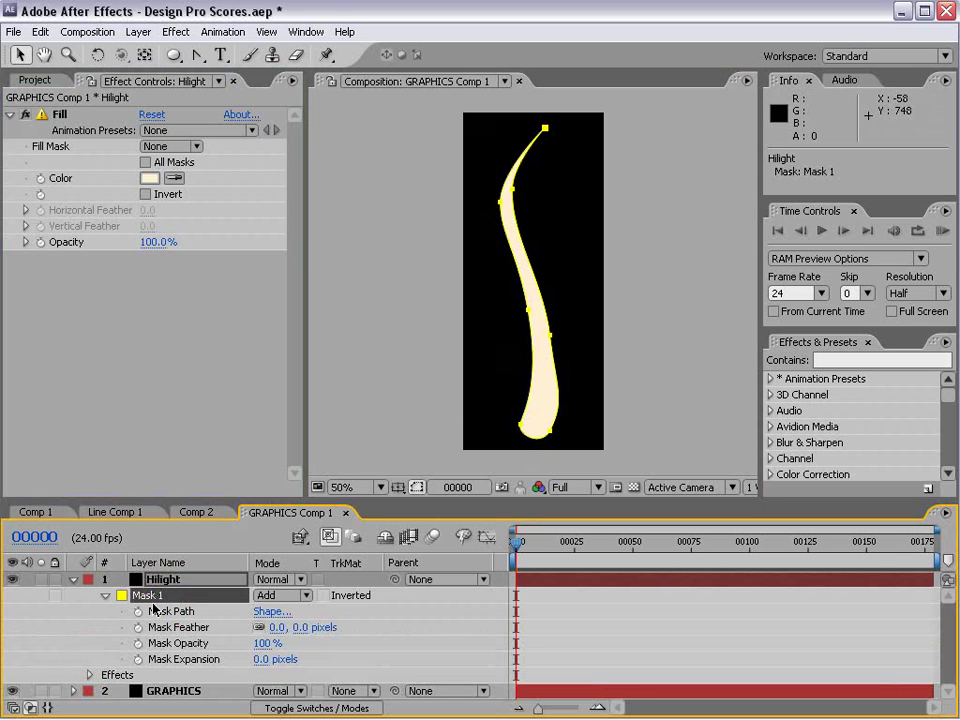
click(40, 32)
click(72, 196)
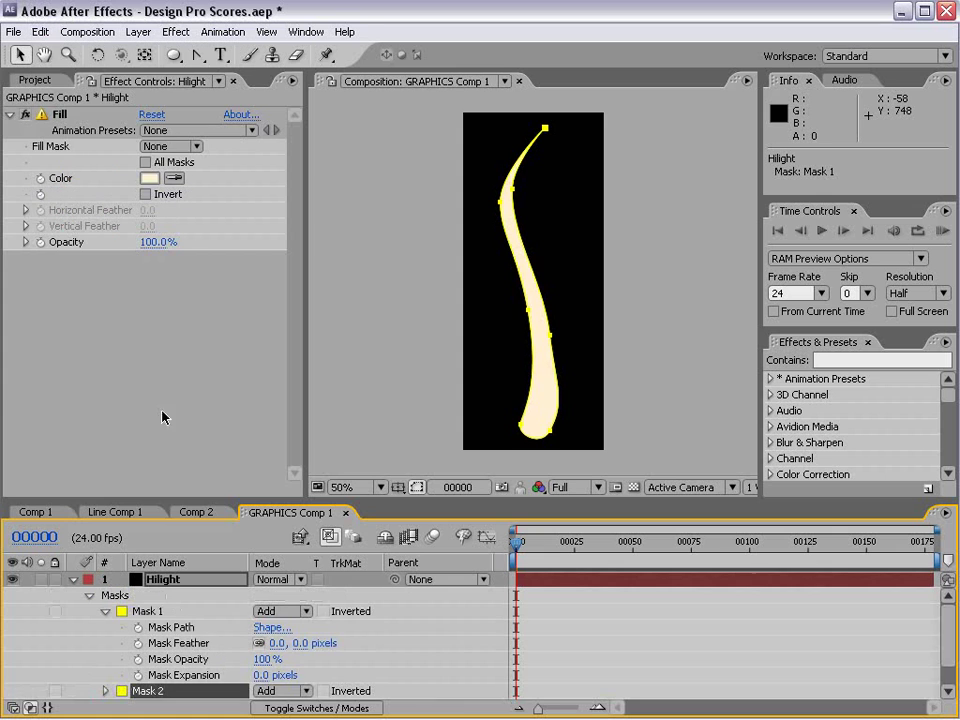
drag(215, 498, 190, 415)
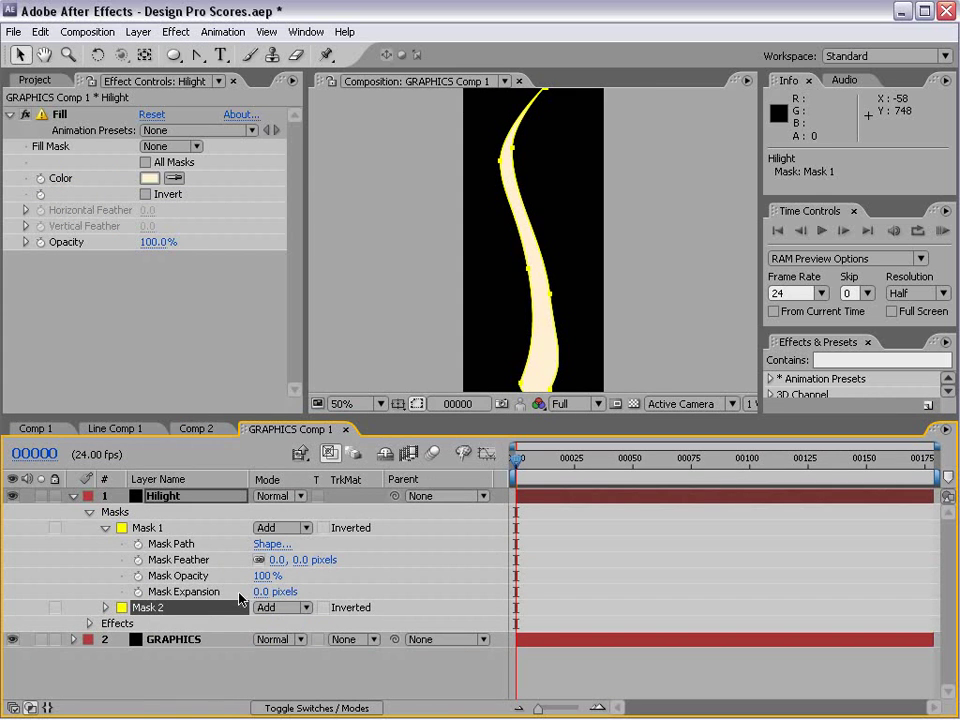
- Set Mask 2 to Subtract and free-transform Mask 1 to offset it
click(275, 609)
click(285, 622)
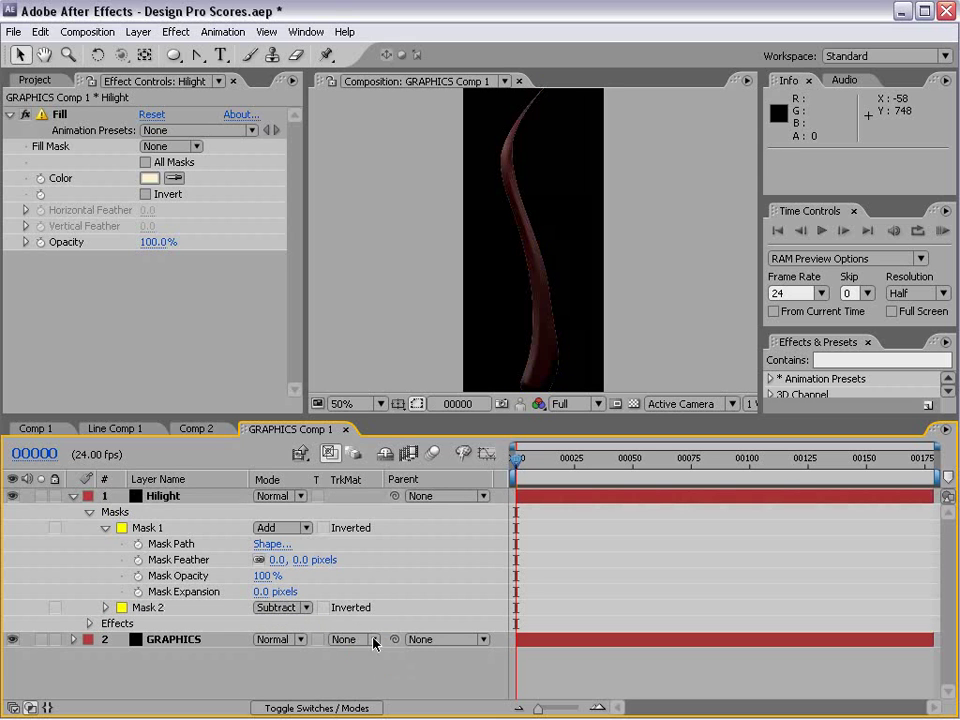
click(157, 530)
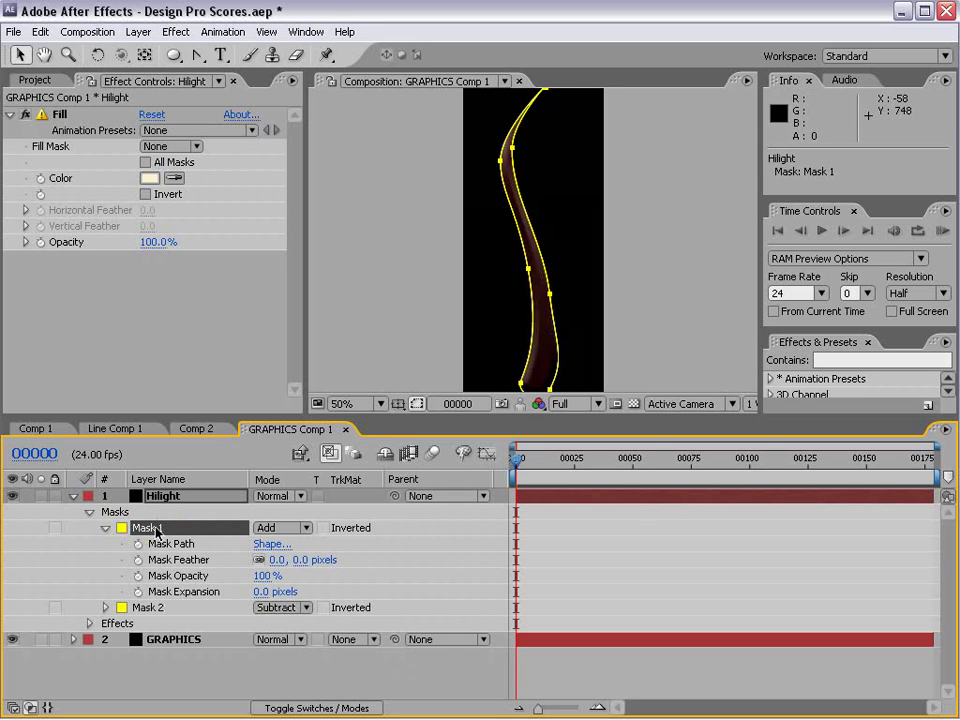
click(180, 609)
click(564, 300)
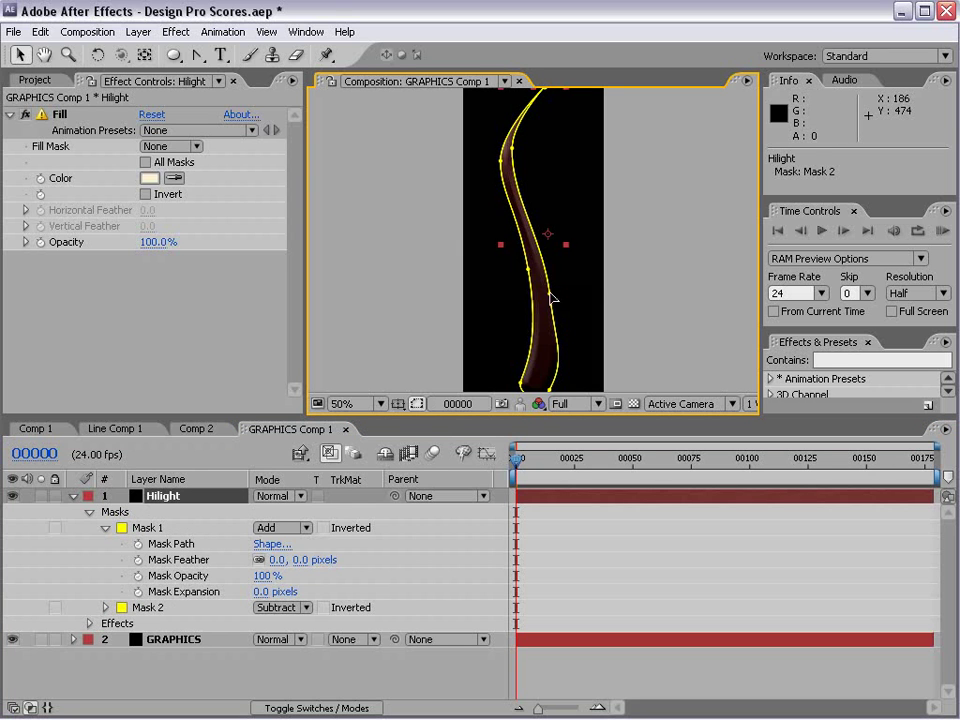
double_click(552, 297)
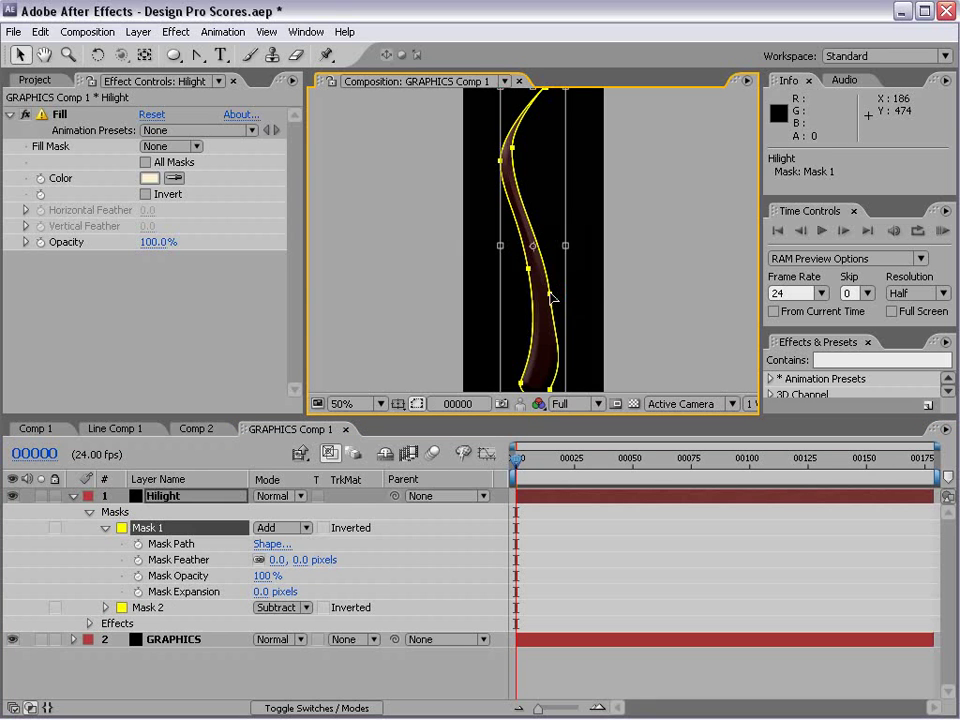
click(418, 404)
- Nudge Mask 1 left so the highlight sits on the vine's left edge
key(grave)
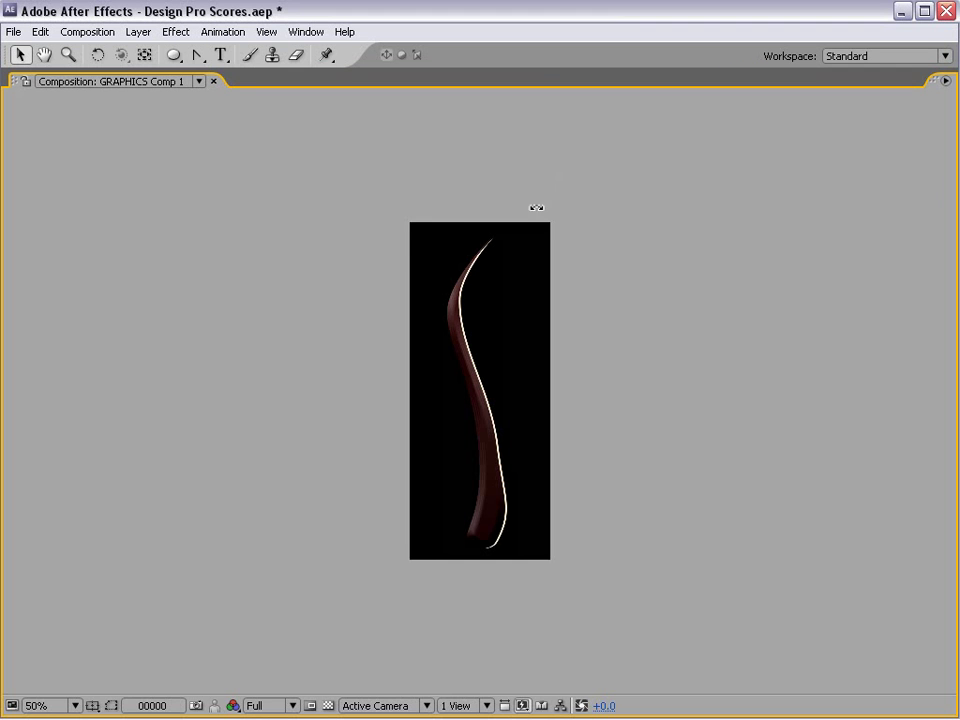
key(period)
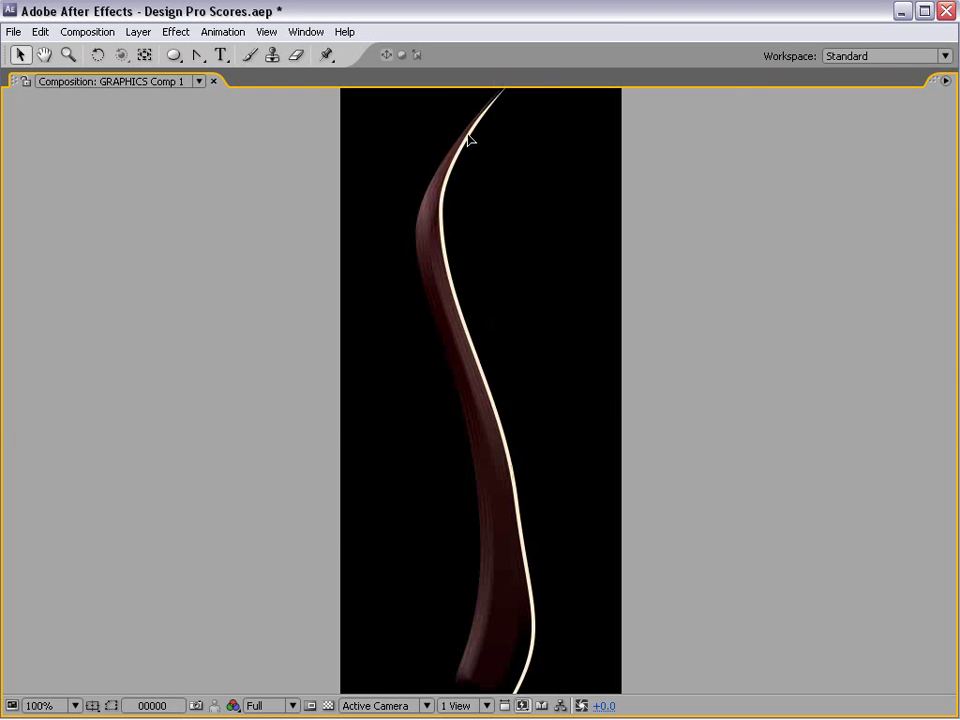
key(grave)
click(167, 496)
click(152, 527)
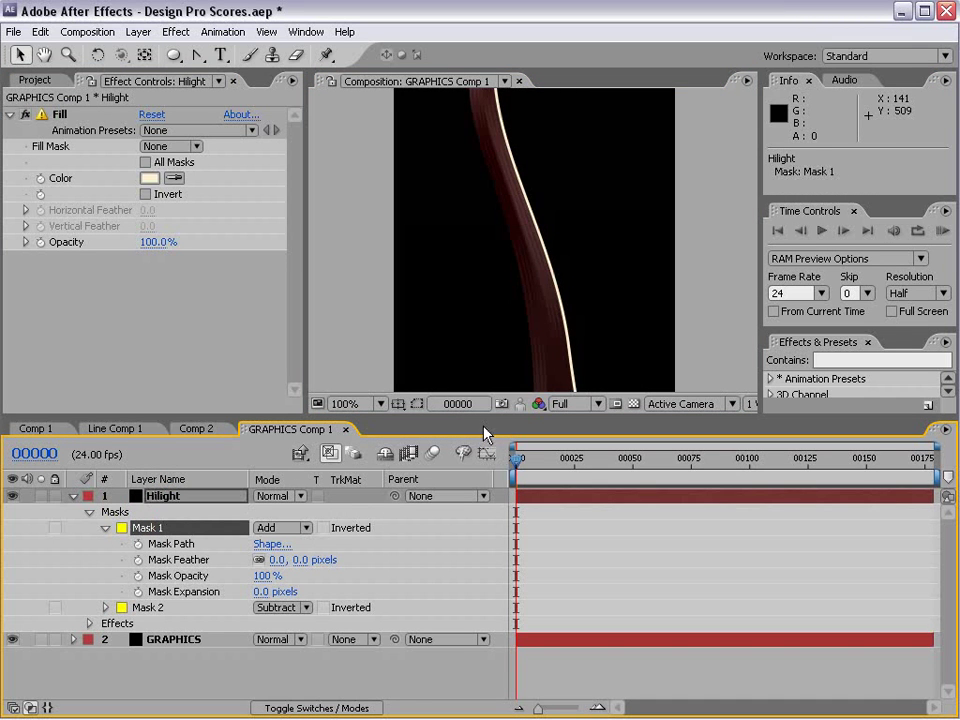
key(Left)
key(Left)
key(Left)
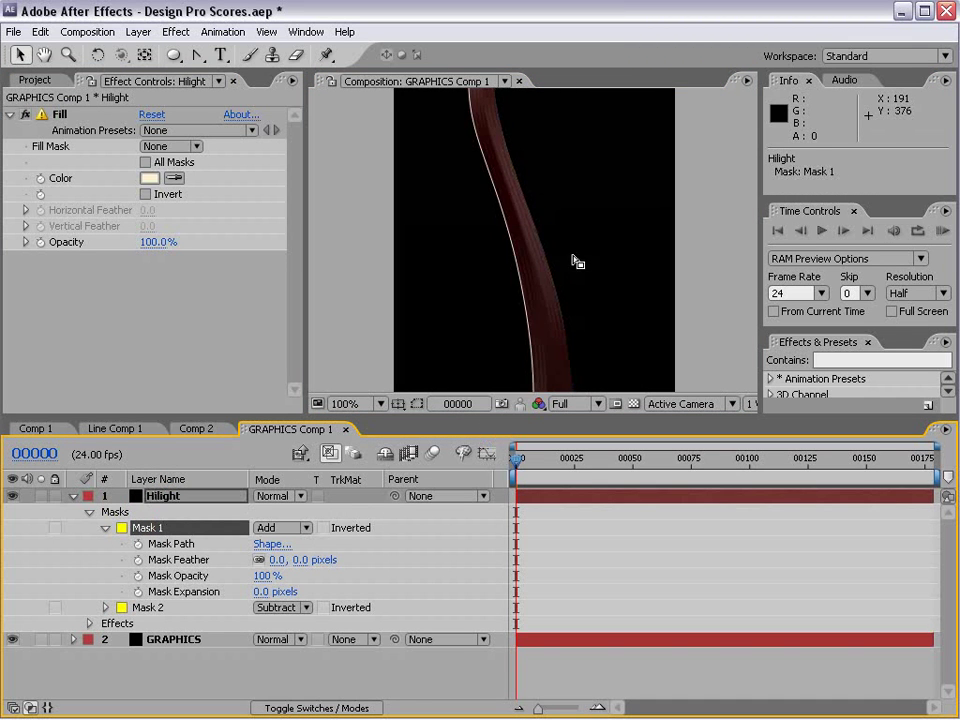
double_click(223, 527)
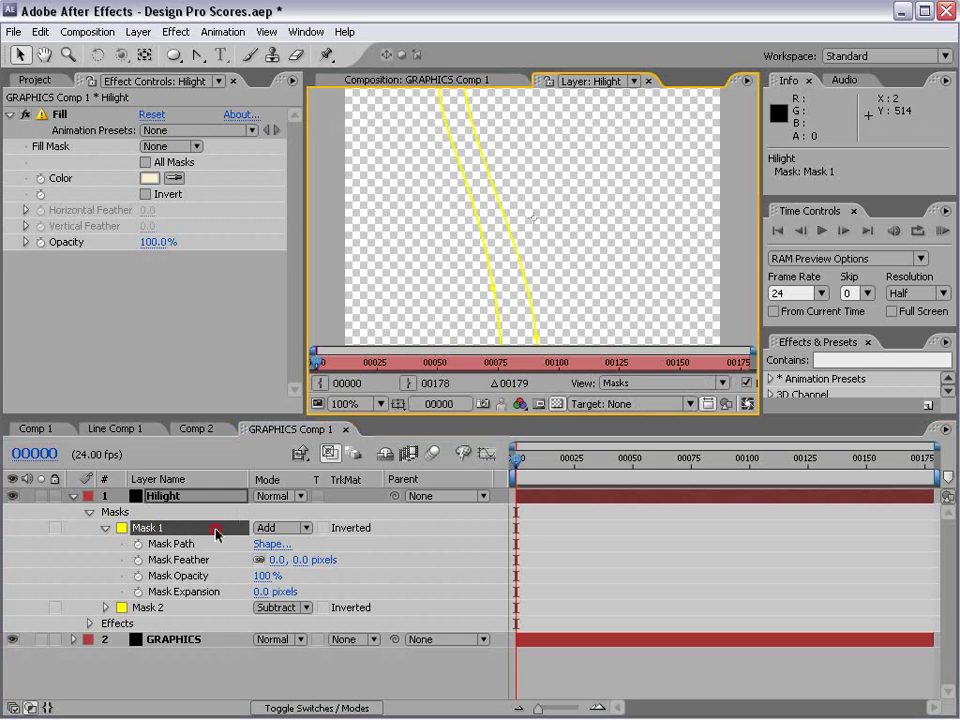
click(415, 81)
scroll(510, 188, down, 2)
- Rotate Mask 1's path slightly to follow the vine's curve, checking at 100%
click(417, 403)
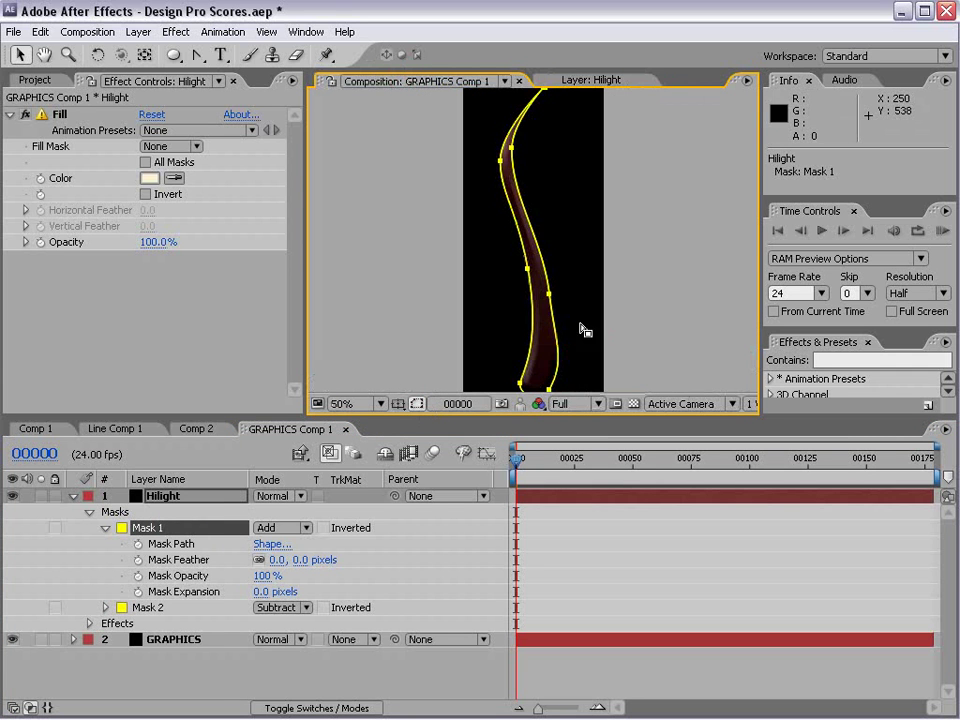
double_click(549, 298)
drag(596, 326, 587, 345)
click(606, 517)
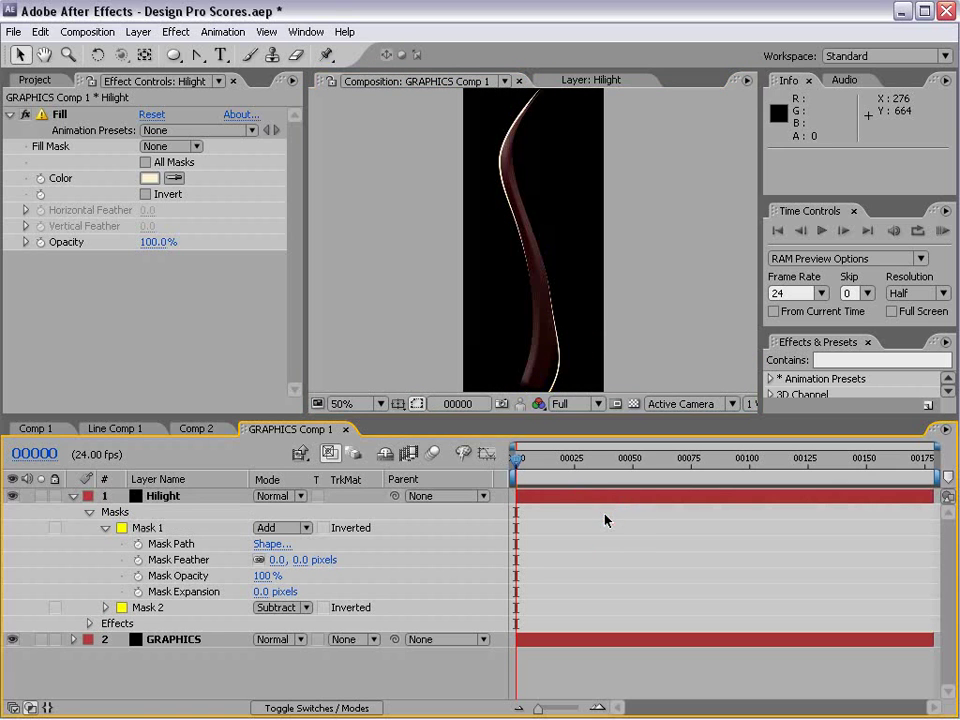
key(grave)
key(slash)
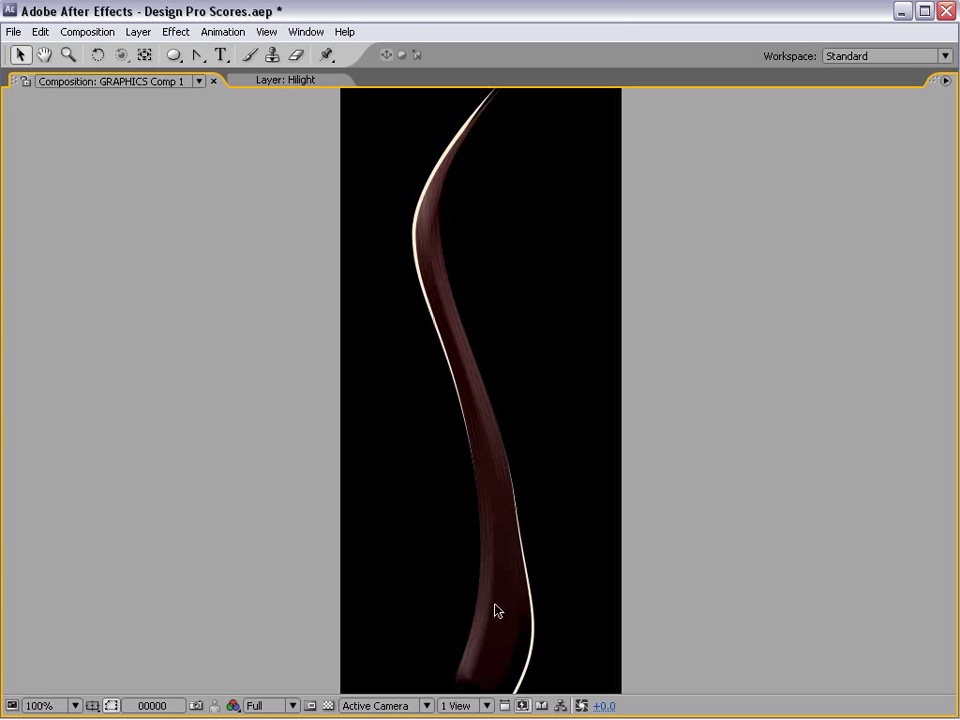
key(grave)
key(comma)
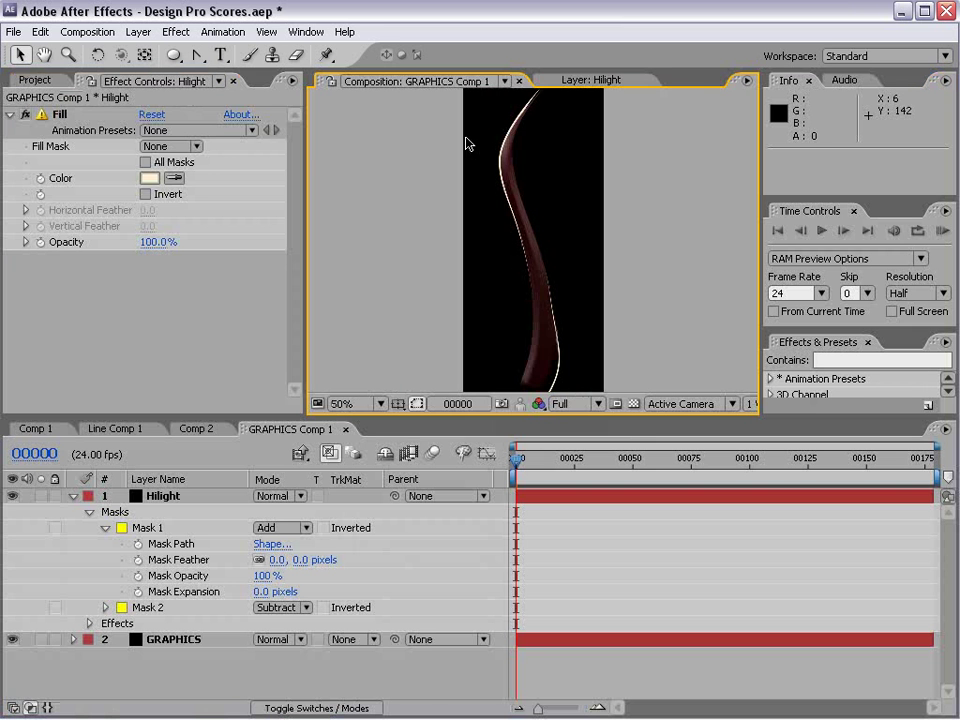
click(233, 494)
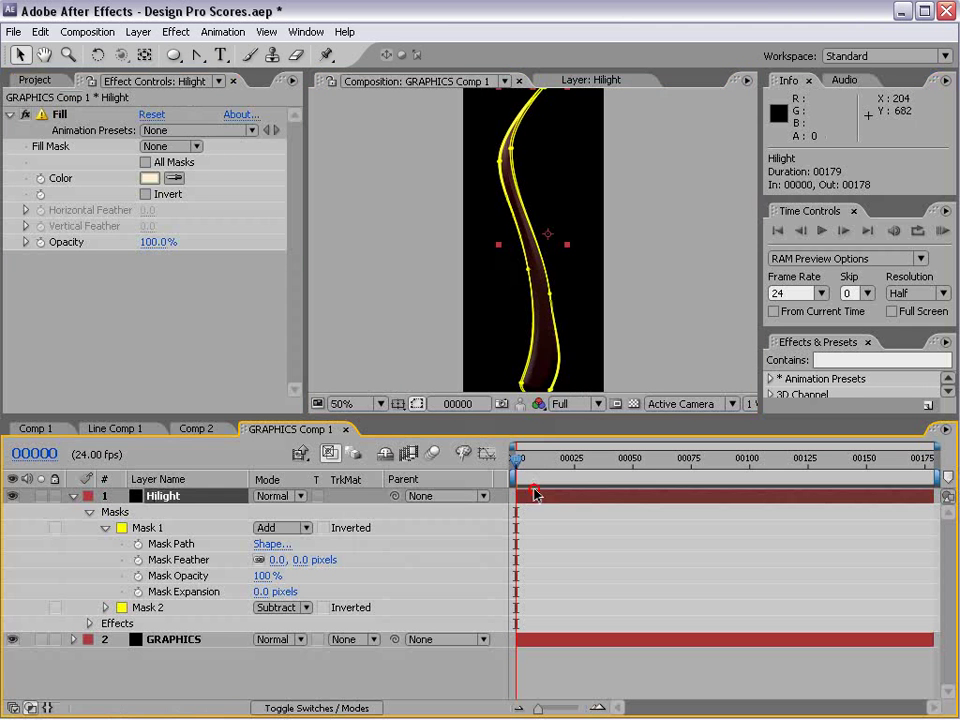
- Set Mask 1's expansion to -2.0 pixels, comparing against the GRAPHICS layer
click(172, 530)
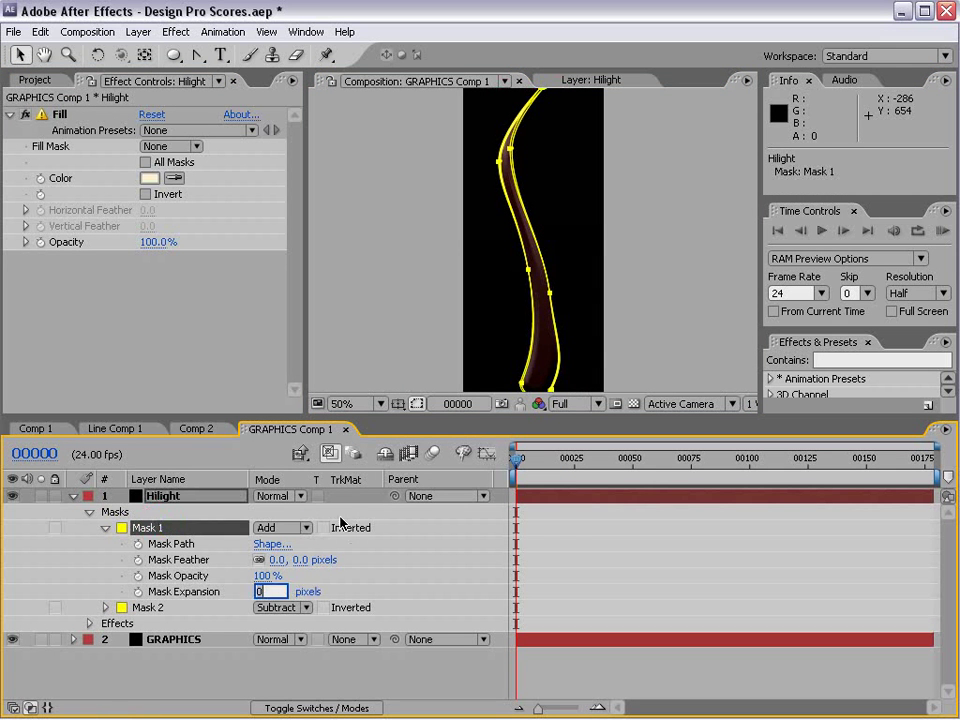
key(Return)
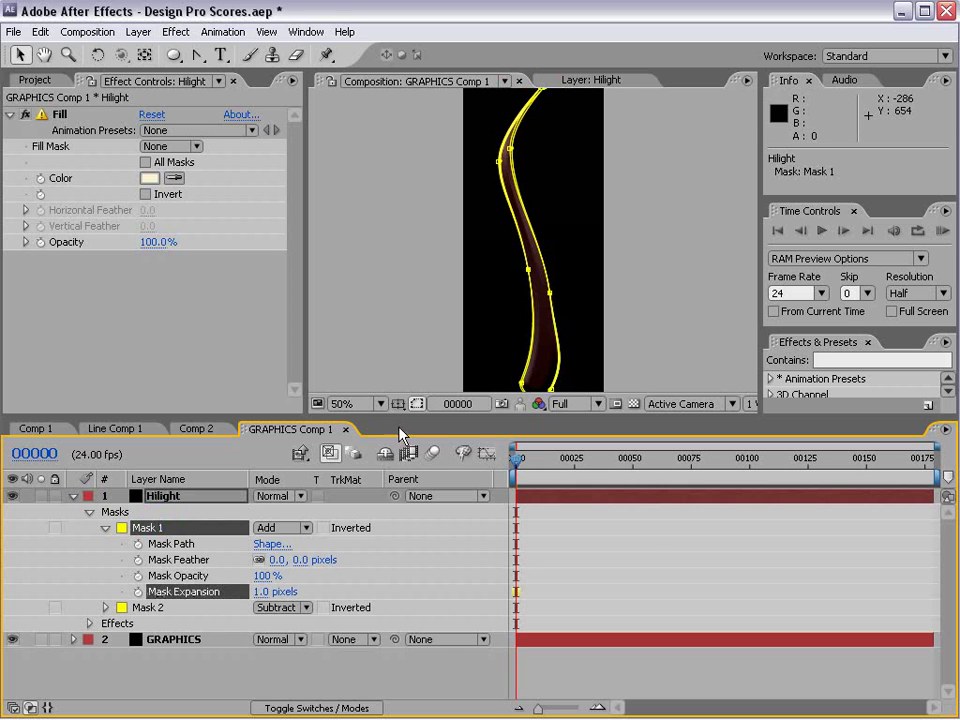
click(418, 403)
key(period)
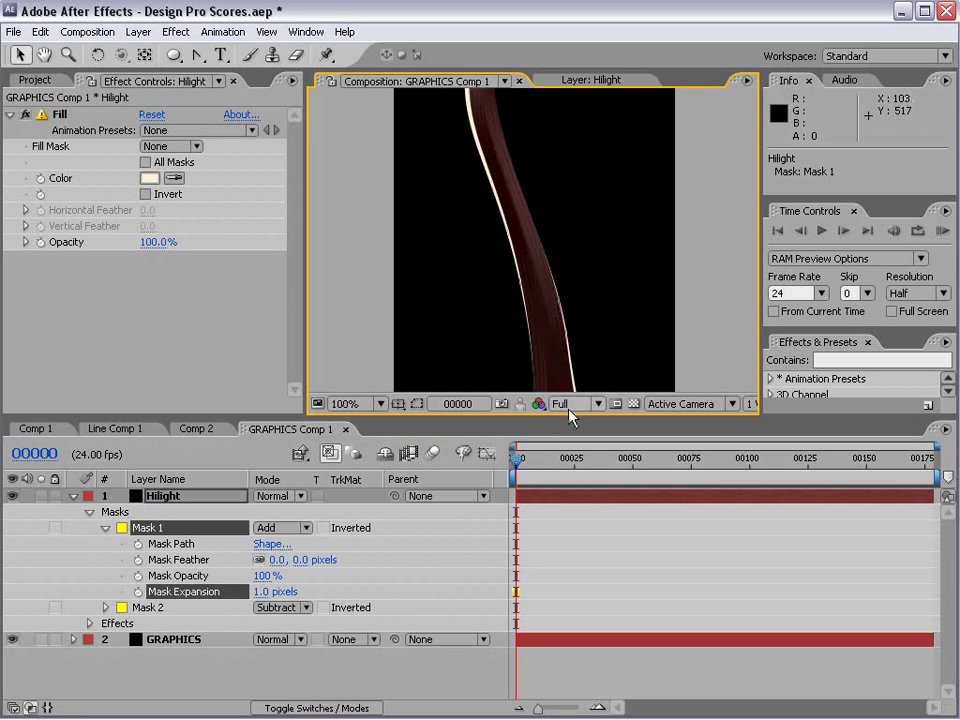
click(633, 403)
click(633, 403)
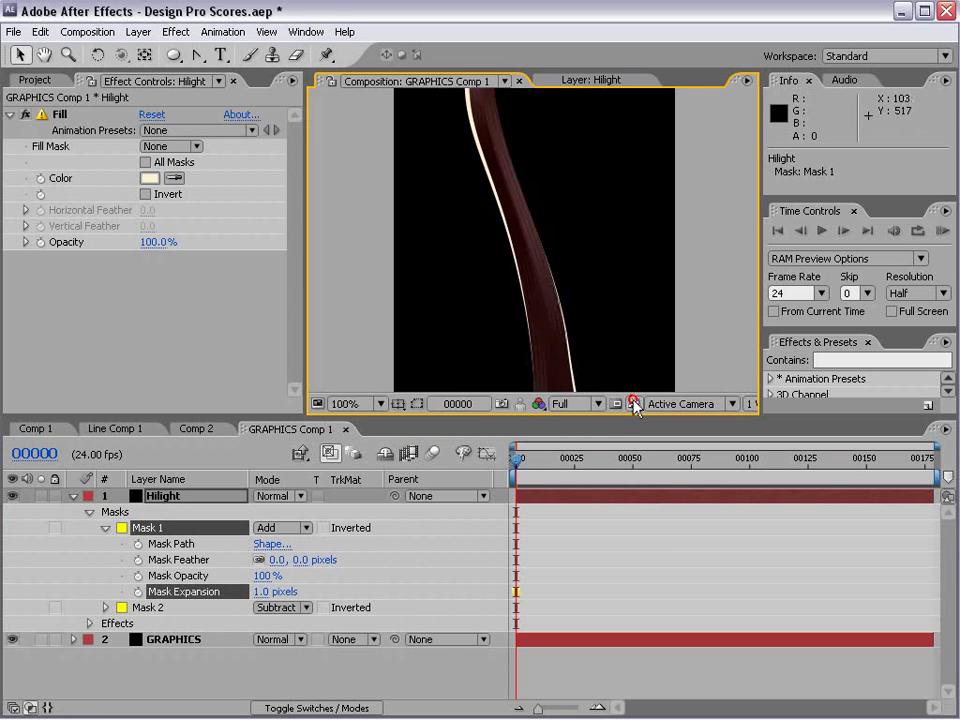
click(263, 591)
text(-1)
key(Return)
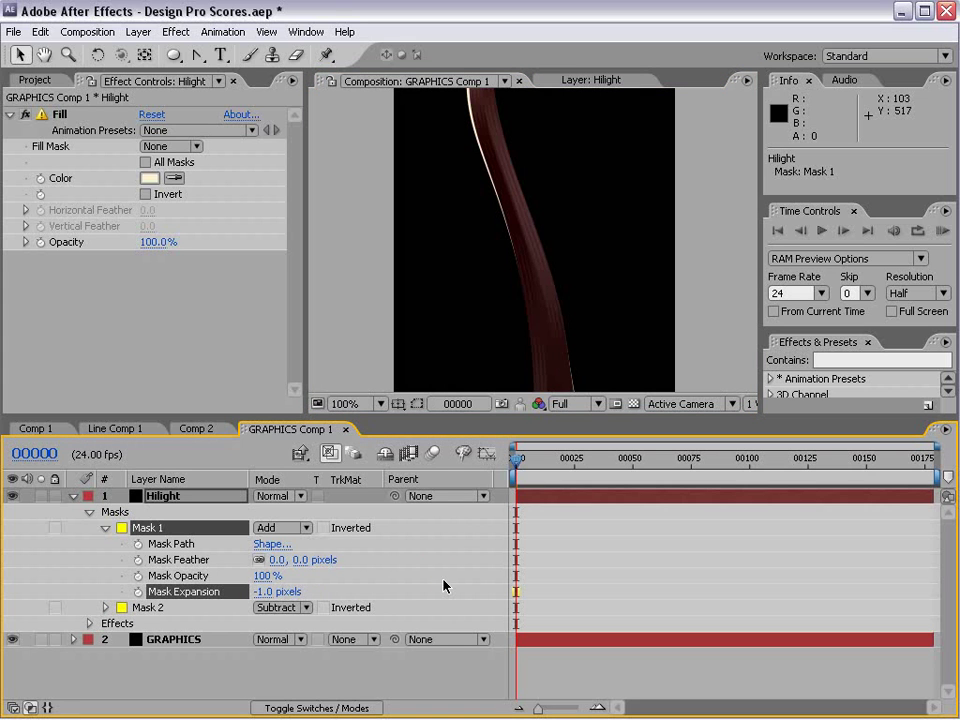
click(39, 640)
click(39, 640)
mouse_move(258, 592)
mouse_down()
mouse_move(180, 602)
mouse_move(167, 591)
mouse_move(262, 592)
mouse_up()
- Set Mask 2's expansion to -1.0 pixels and inspect the thinner highlight up close
click(107, 607)
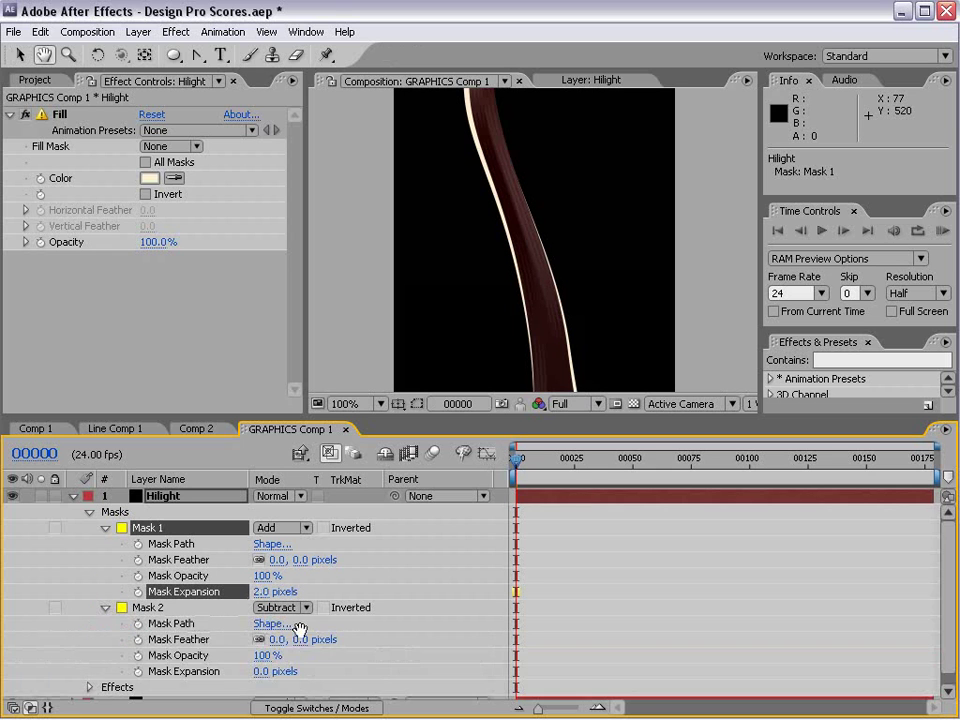
scroll(304, 613, down, 1)
mouse_move(257, 659)
mouse_down()
mouse_move(275, 659)
mouse_move(257, 659)
mouse_up()
drag(259, 579, 251, 580)
key(grave)
key(space)
drag(591, 272, 573, 429)
key(grave)
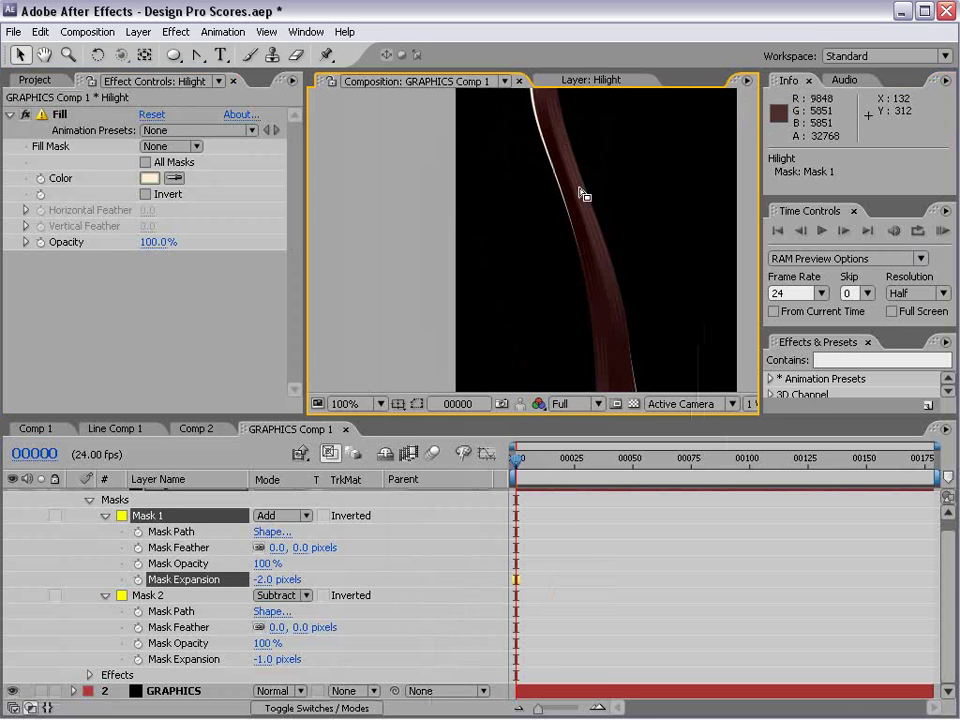
key(comma)
key(comma)
click(544, 499)
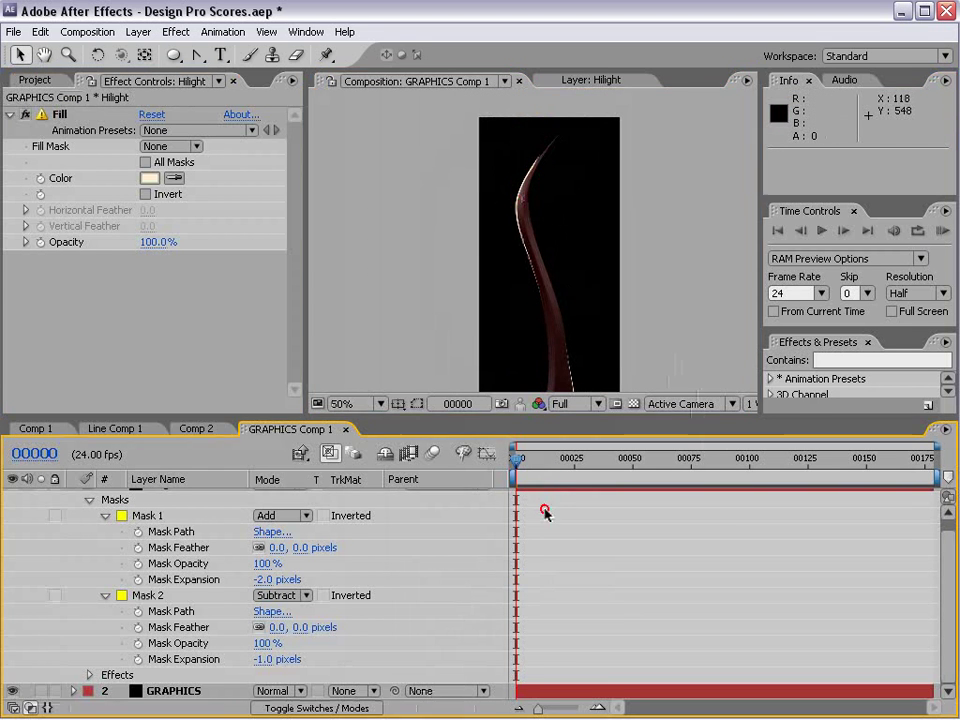
scroll(550, 505, up, 1)
- Rotate the Hilight layer to 0.8°
click(565, 495)
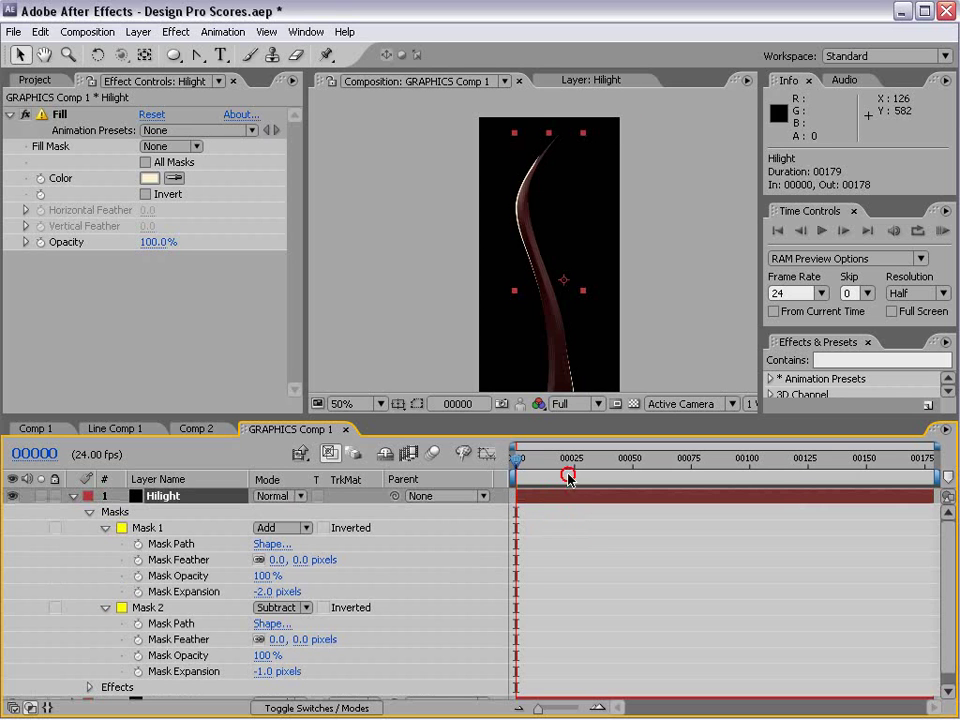
key(w)
drag(555, 146, 559, 143)
drag(589, 299, 555, 212)
- Inspect the highlight at 100% against the transparency grid
key(grave)
key(slash)
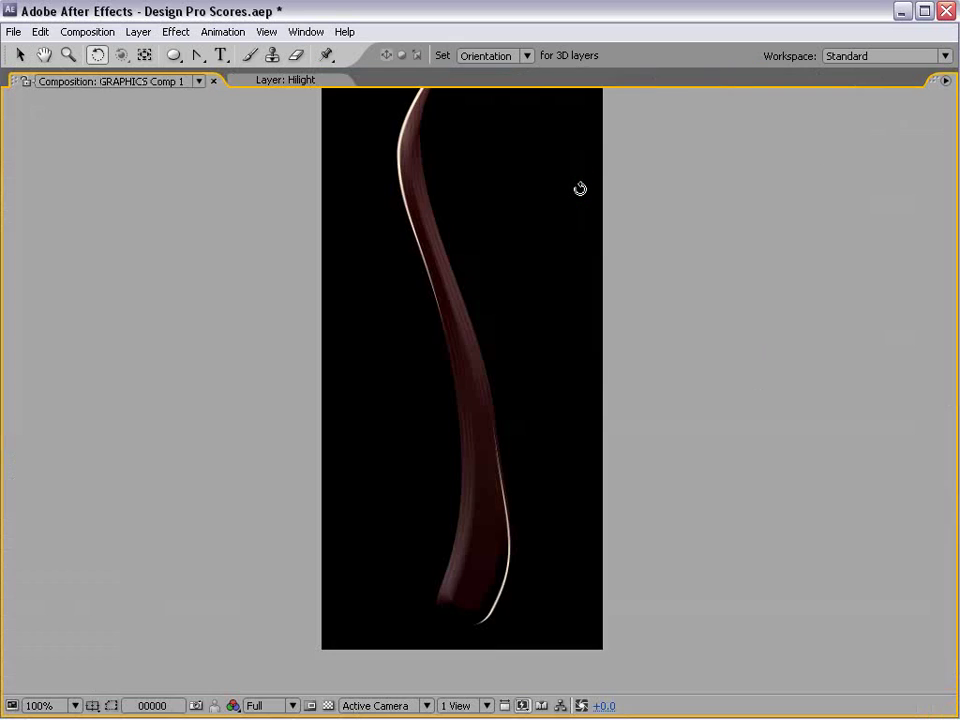
key(h)
drag(484, 234, 552, 303)
scroll(568, 424, down, 3)
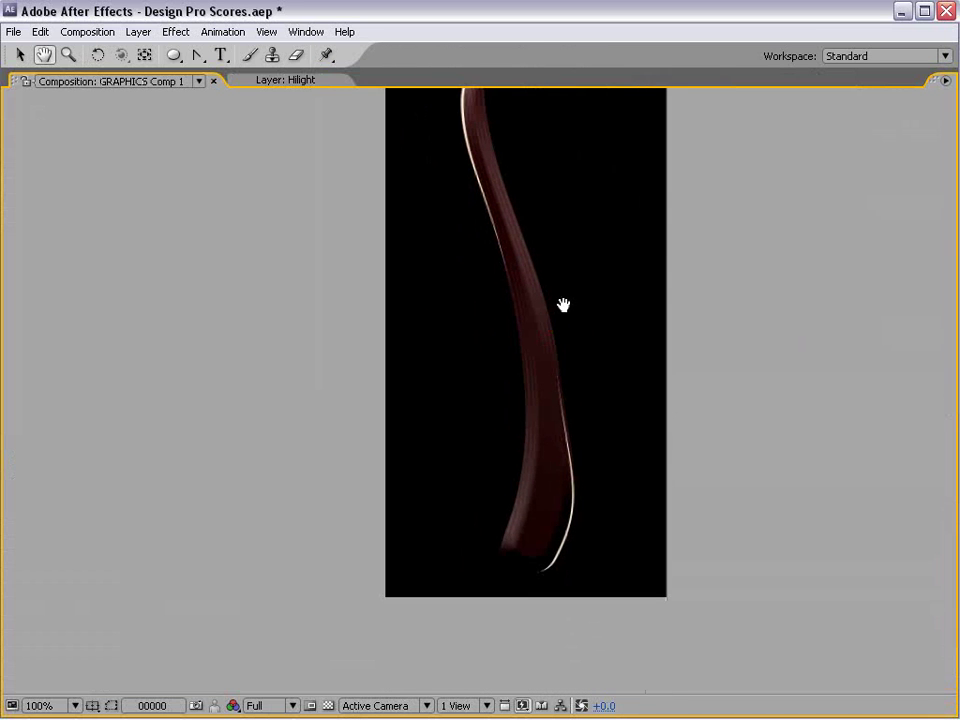
key(w)
click(327, 706)
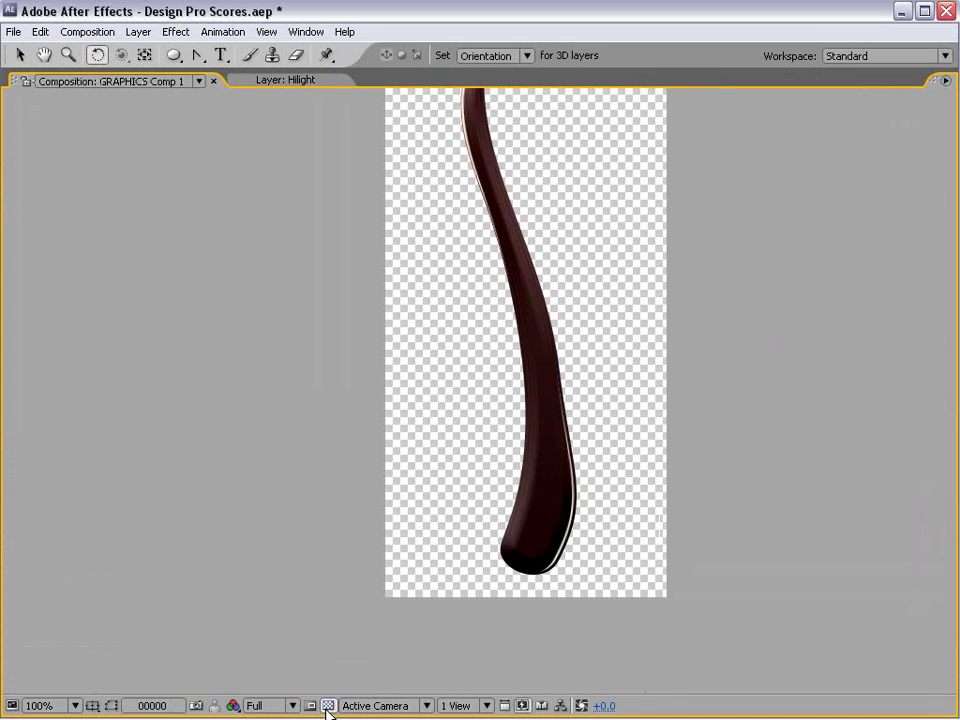
drag(538, 250, 542, 313)
click(327, 706)
key(grave)
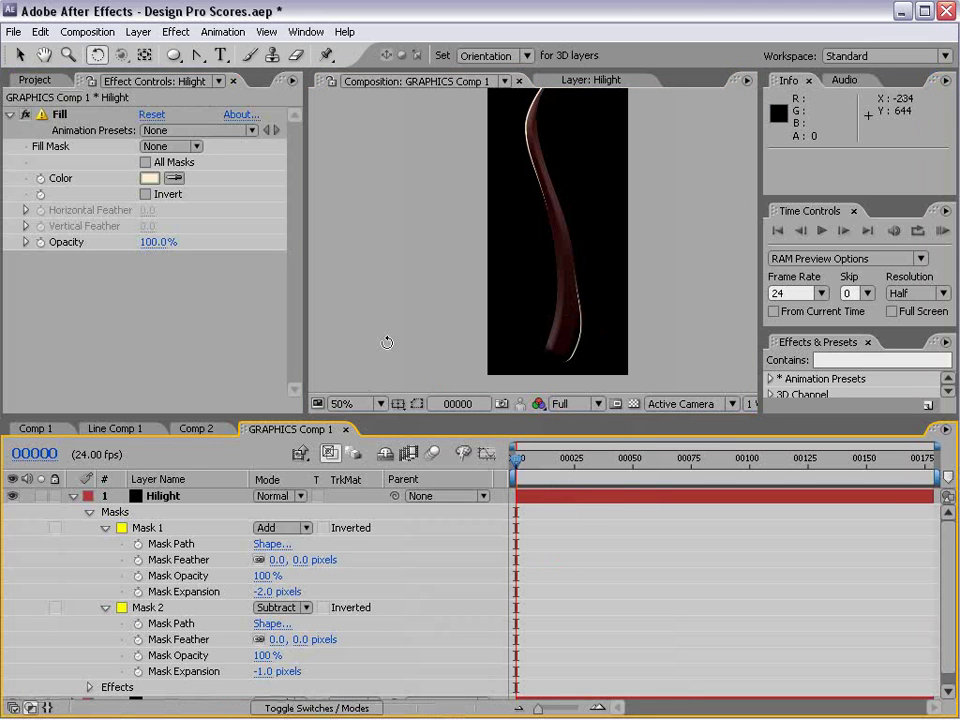
- Collapse Hilight's masks, review the full highlight stroke, and save Design Pro Scores.aep
click(73, 495)
key(grave)
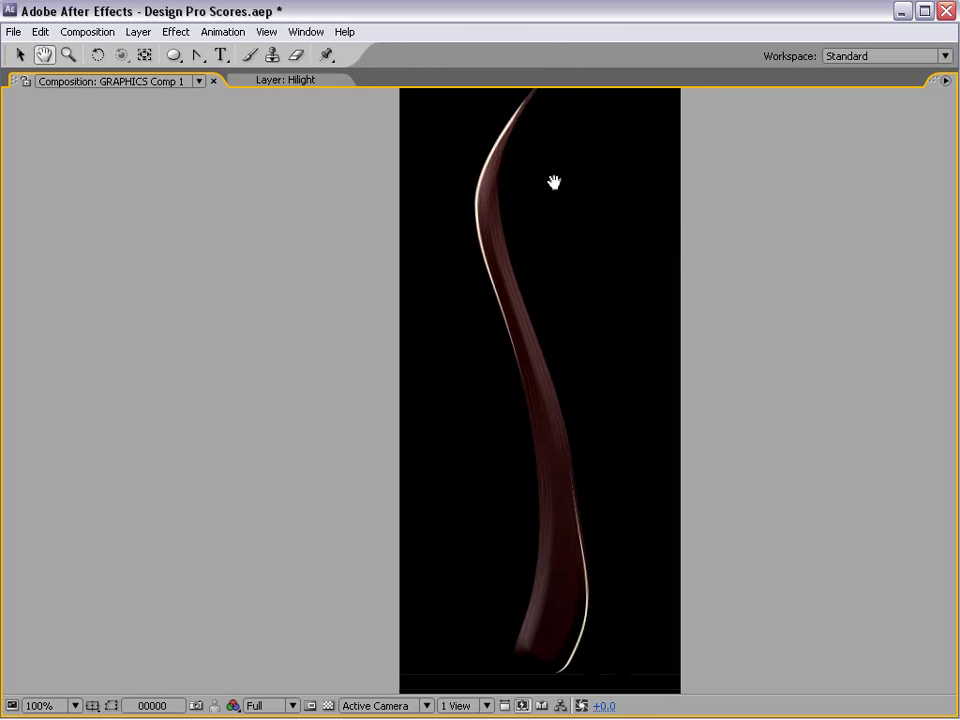
drag(570, 231, 536, 195)
key(ctrl+s)
key(grave)
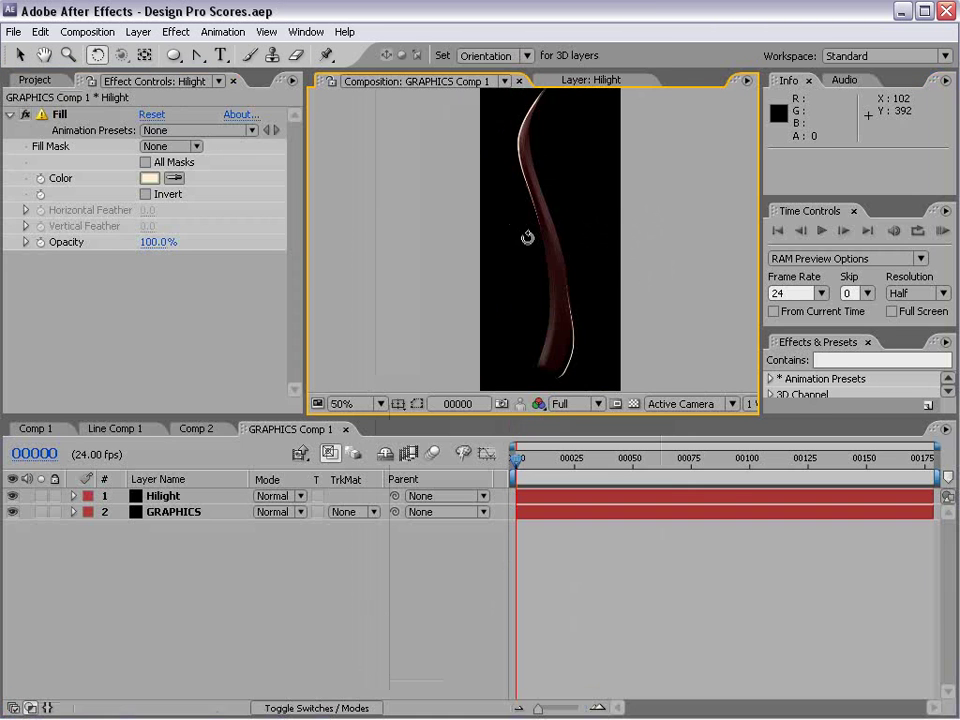
key(v)
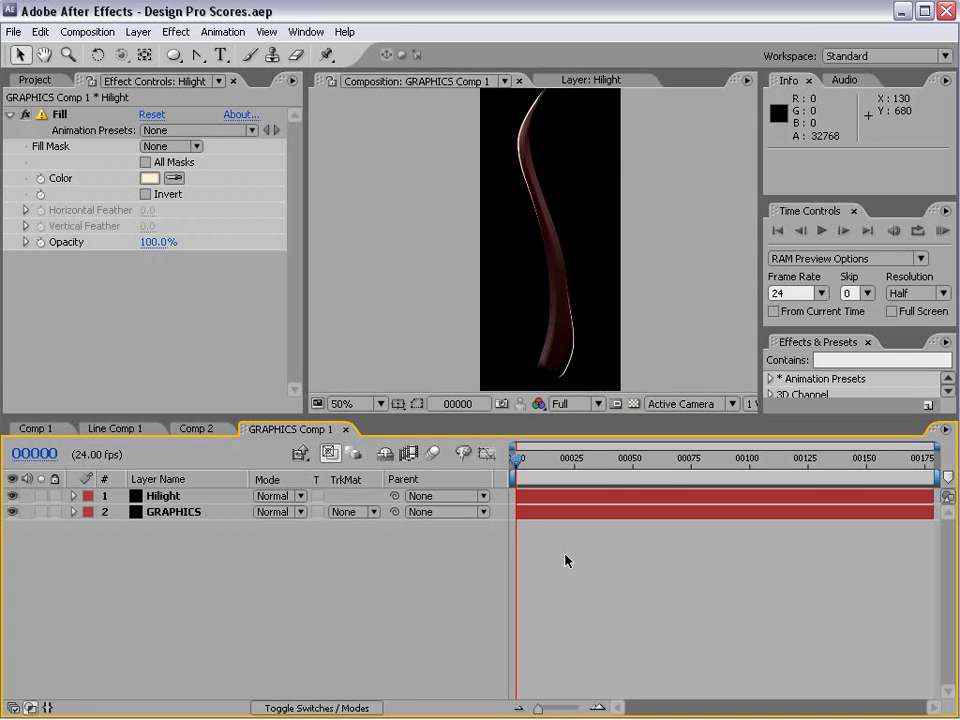
- Close GRAPHICS Comp 1 and scale the vine precomp in Comp 2 down to 87%
click(346, 430)
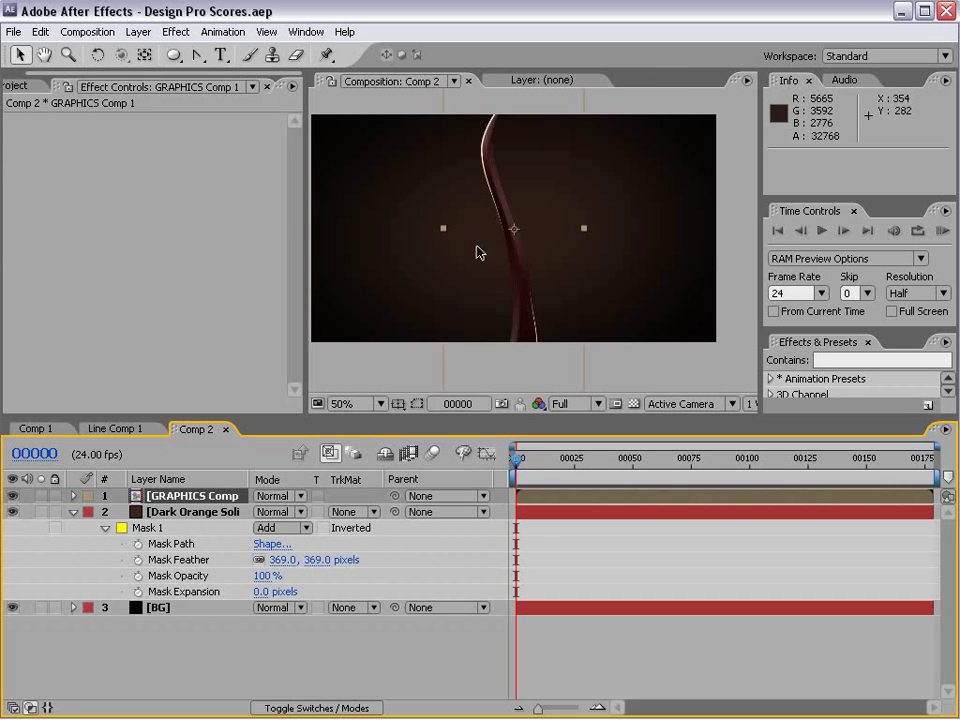
click(549, 332)
key(comma)
key(comma)
drag(556, 321, 541, 300)
click(555, 355)
key(period)
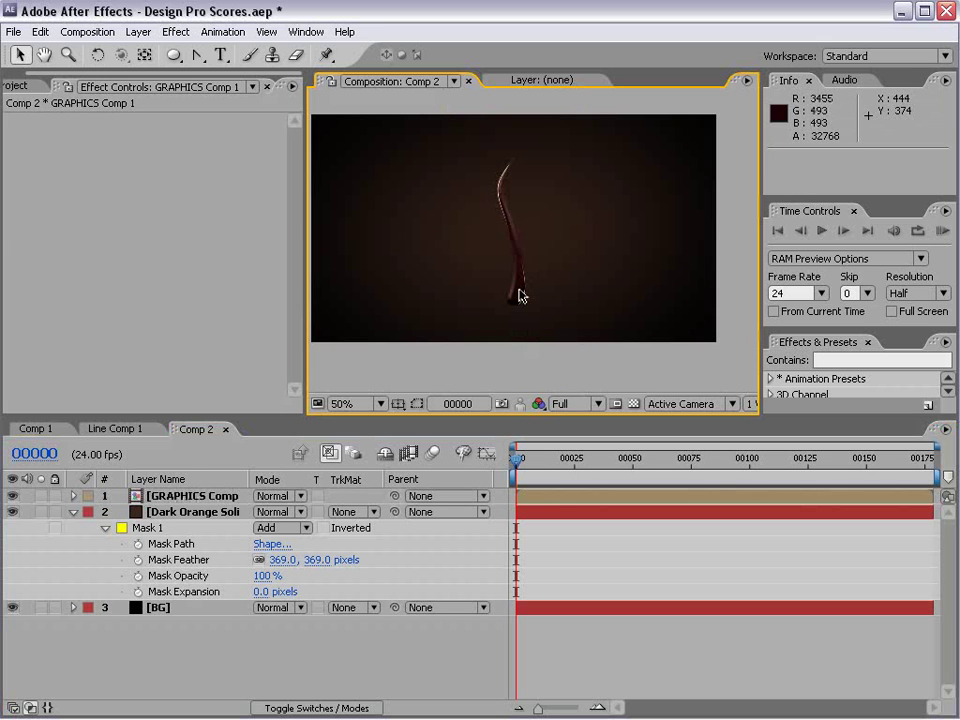
click(521, 294)
click(144, 55)
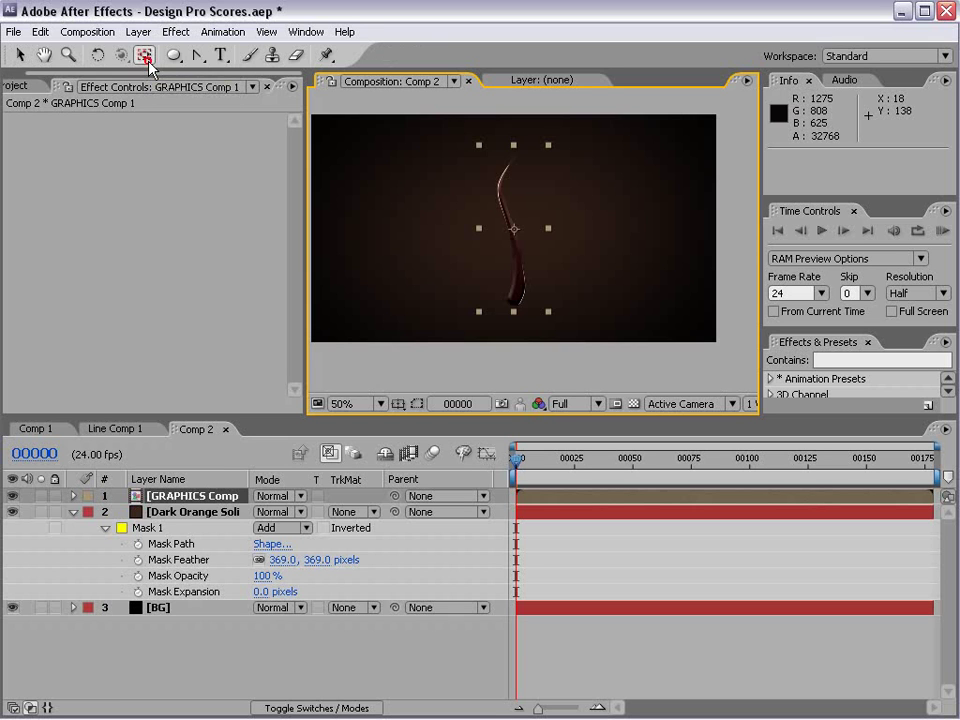
- Move the vine layer's anchor point to its bottom tip
drag(514, 234, 514, 300)
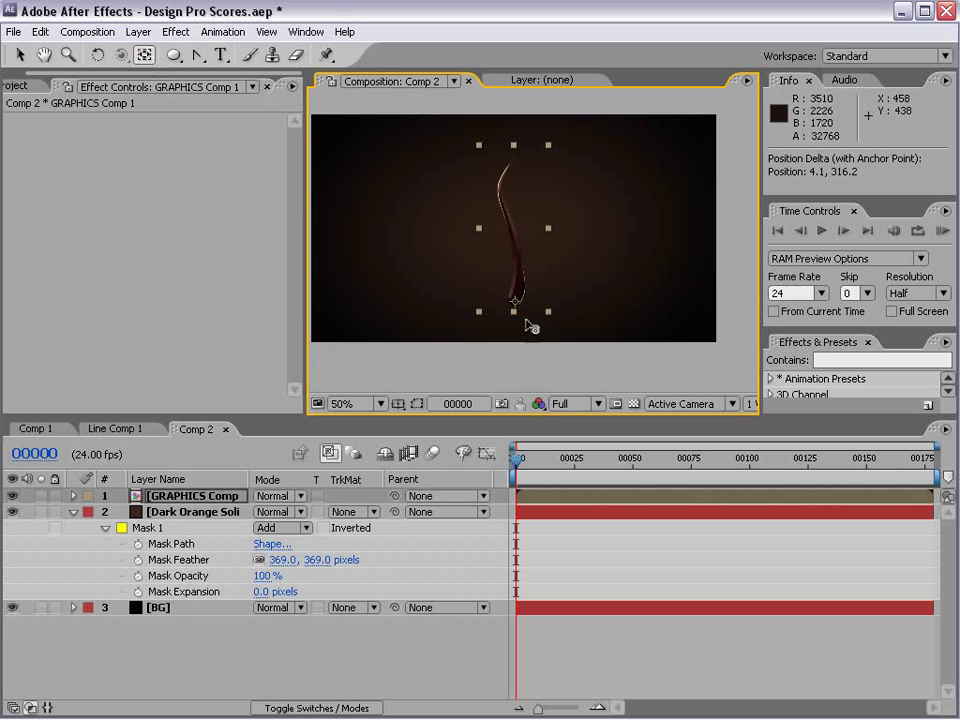
key(period)
mouse_move(498, 363)
mouse_down()
mouse_move(506, 242)
mouse_move(497, 336)
mouse_move(507, 374)
mouse_up()
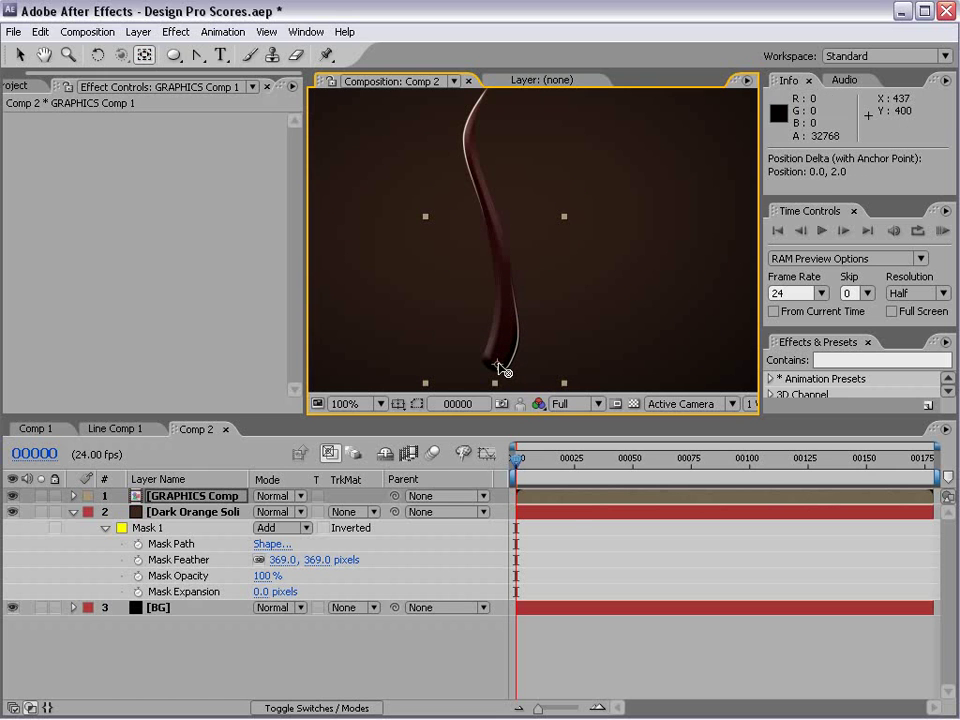
- Rotate the vine layer slightly around its new anchor point
click(552, 499)
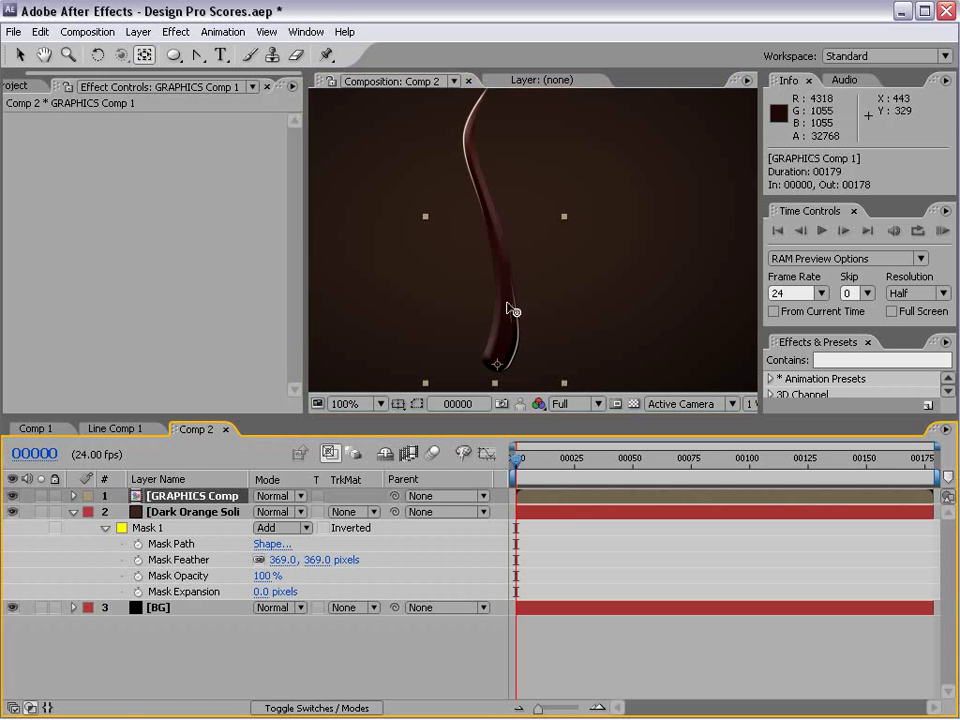
key(w)
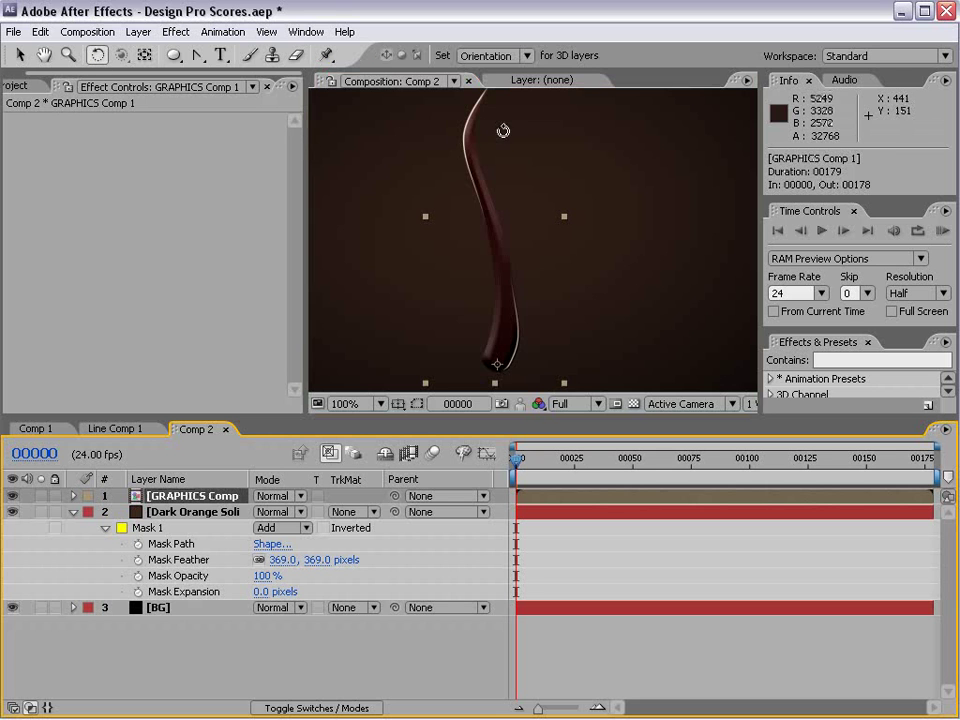
drag(497, 124, 525, 135)
click(540, 527)
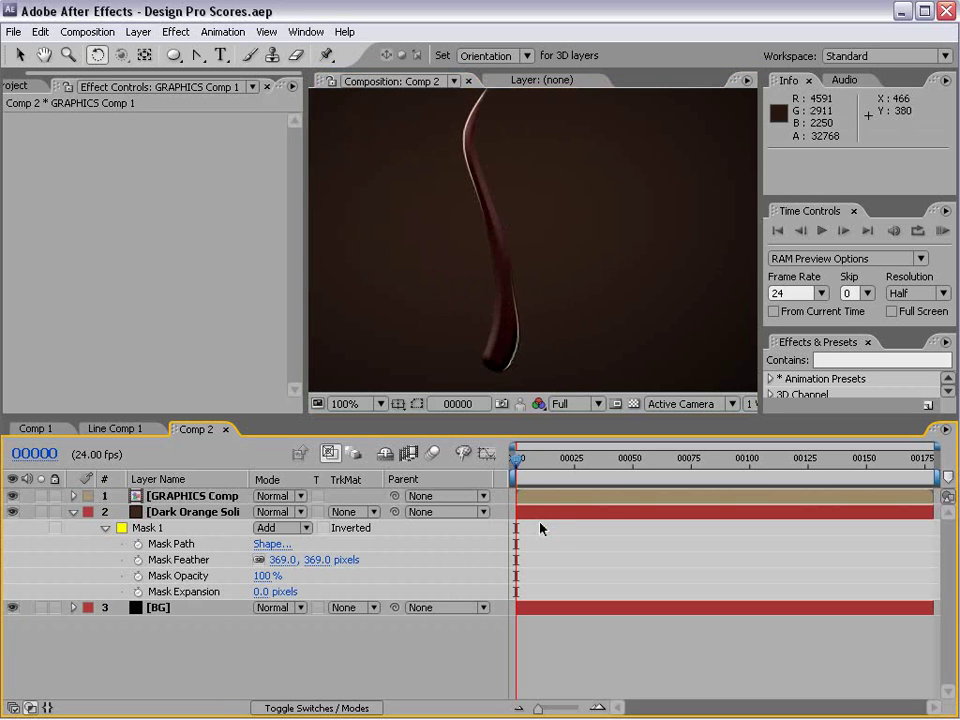
scroll(529, 279, up, 1)
scroll(525, 274, down, 3)
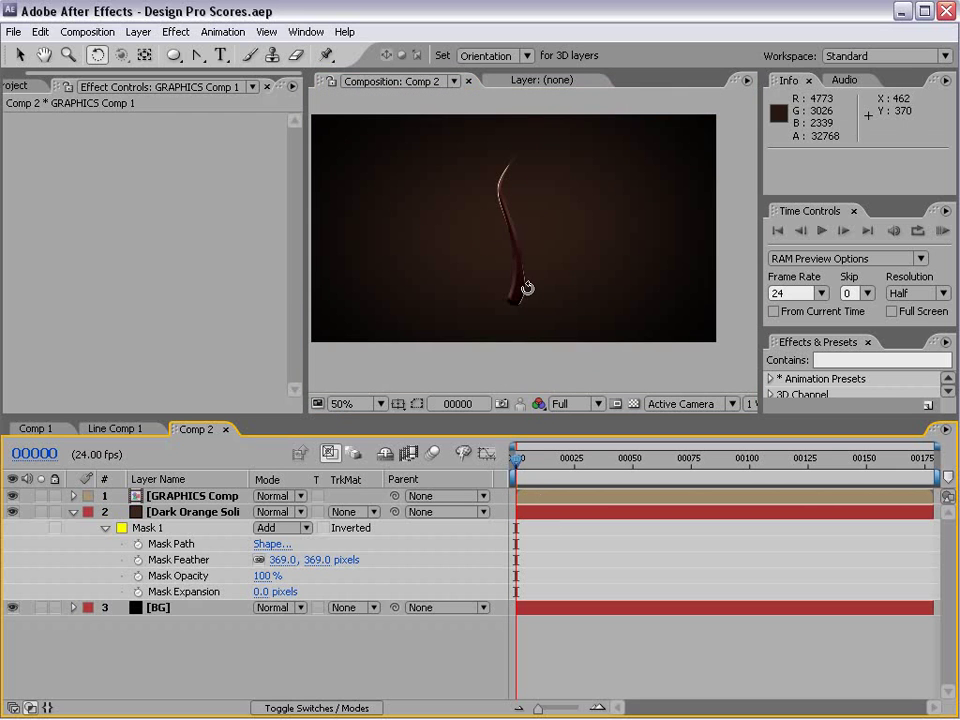
click(536, 494)
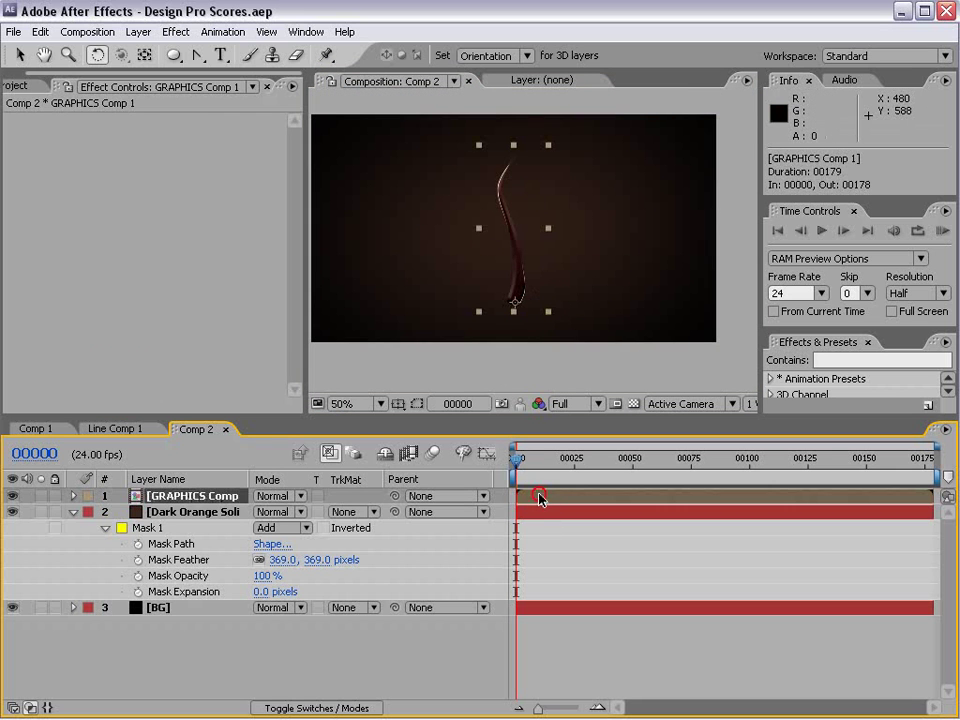
click(13, 89)
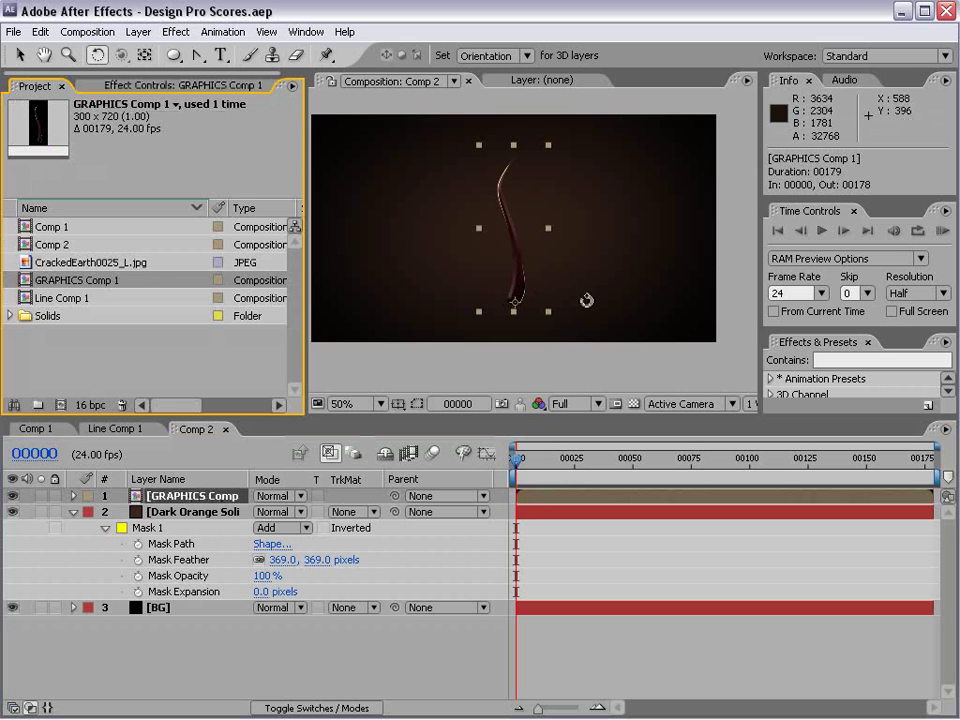
scroll(587, 300, up, 2)
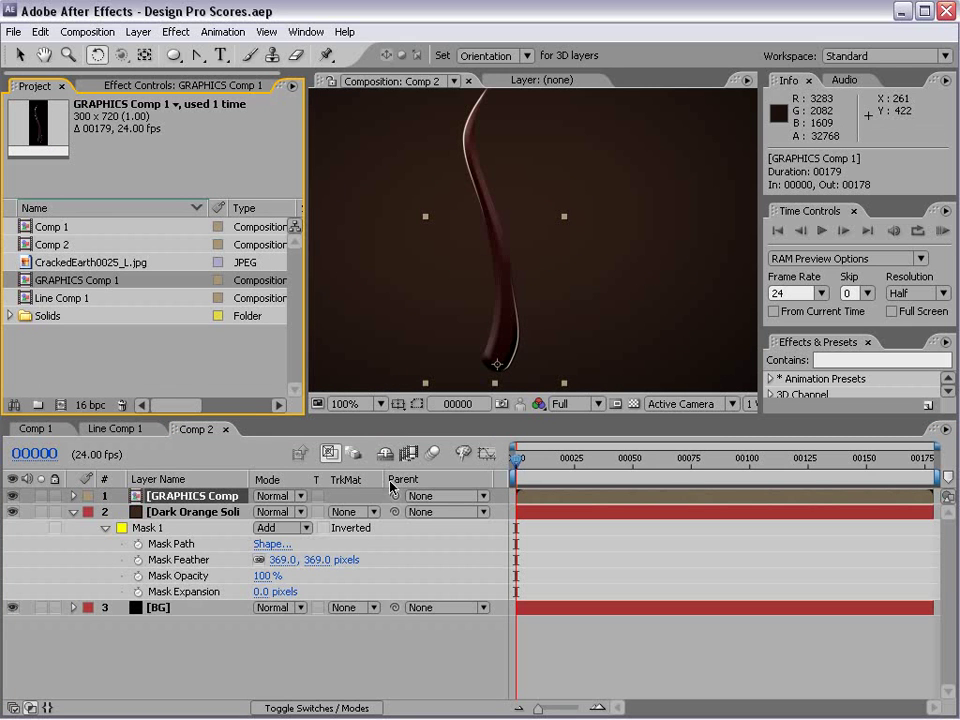
- Turn on the 3D Layer switch for GRAPHICS Comp 1
click(328, 708)
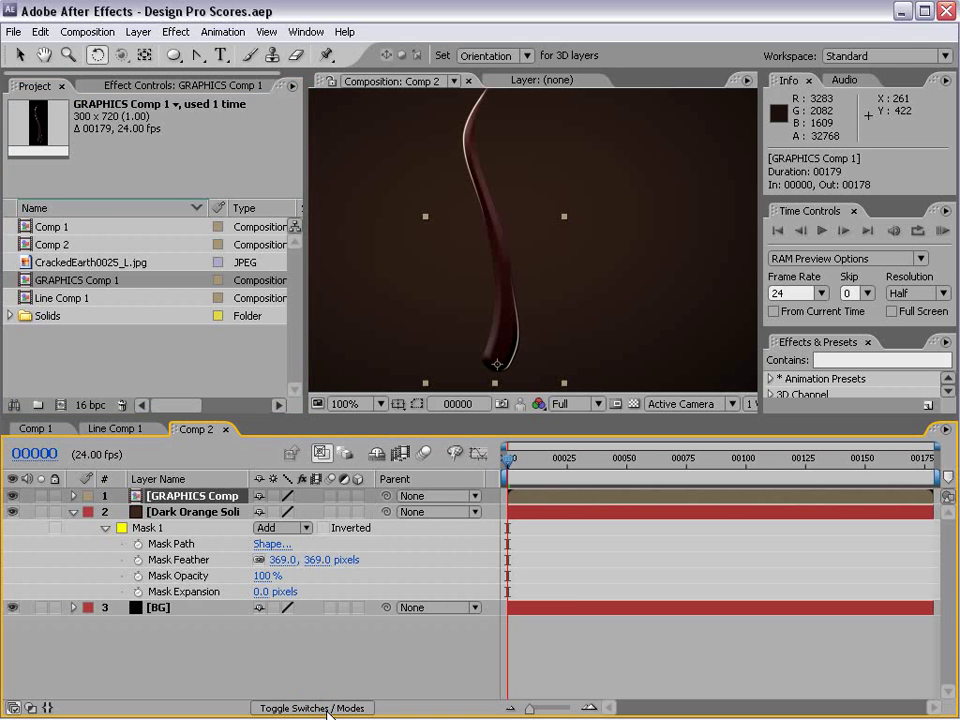
click(358, 496)
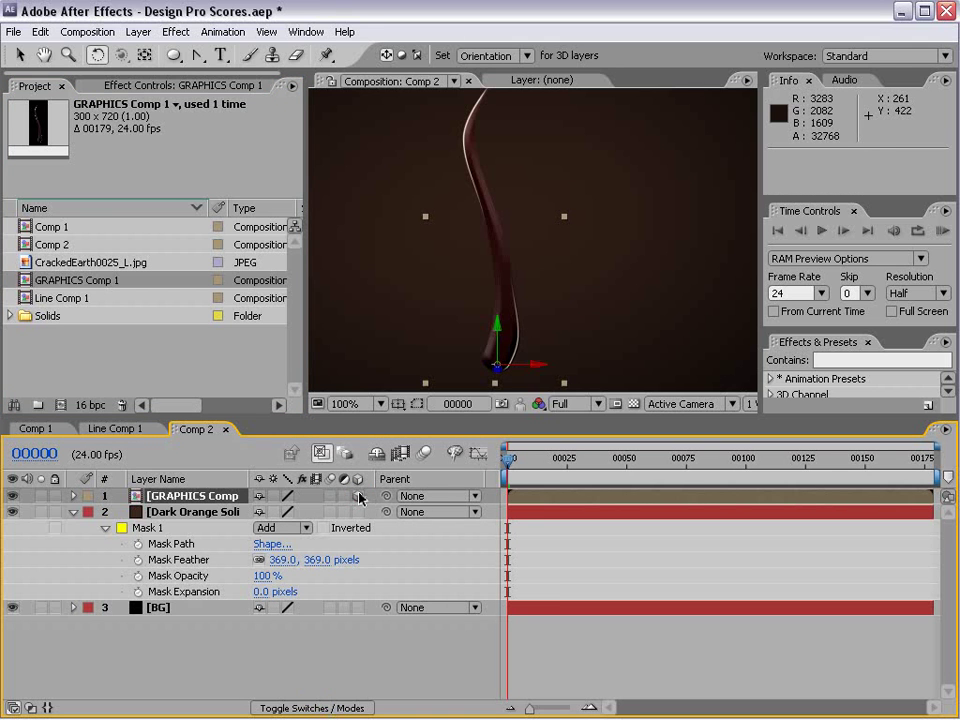
click(564, 525)
click(540, 496)
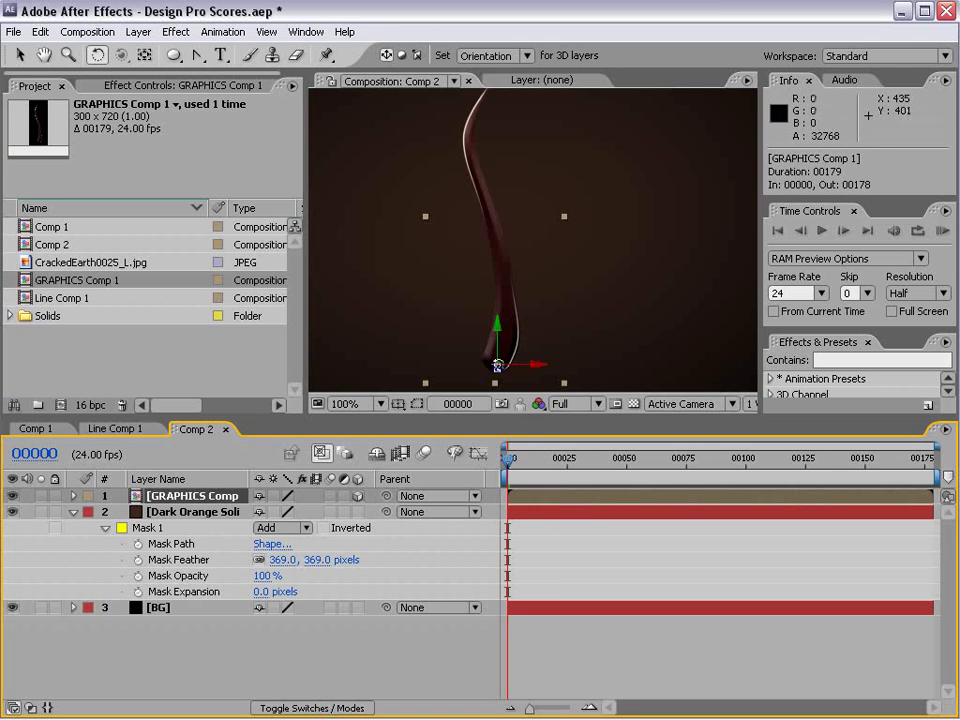
- Try pushing the vine back in depth, undo it, and save the project
key(v)
drag(497, 366, 477, 500)
key(ctrl+z)
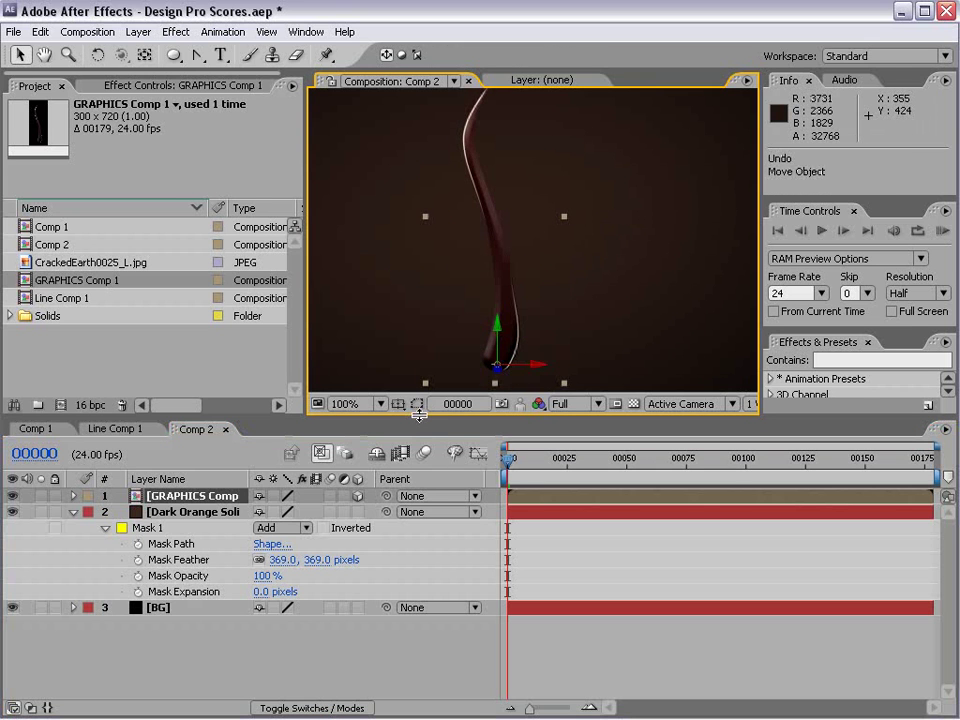
key(ctrl+s)
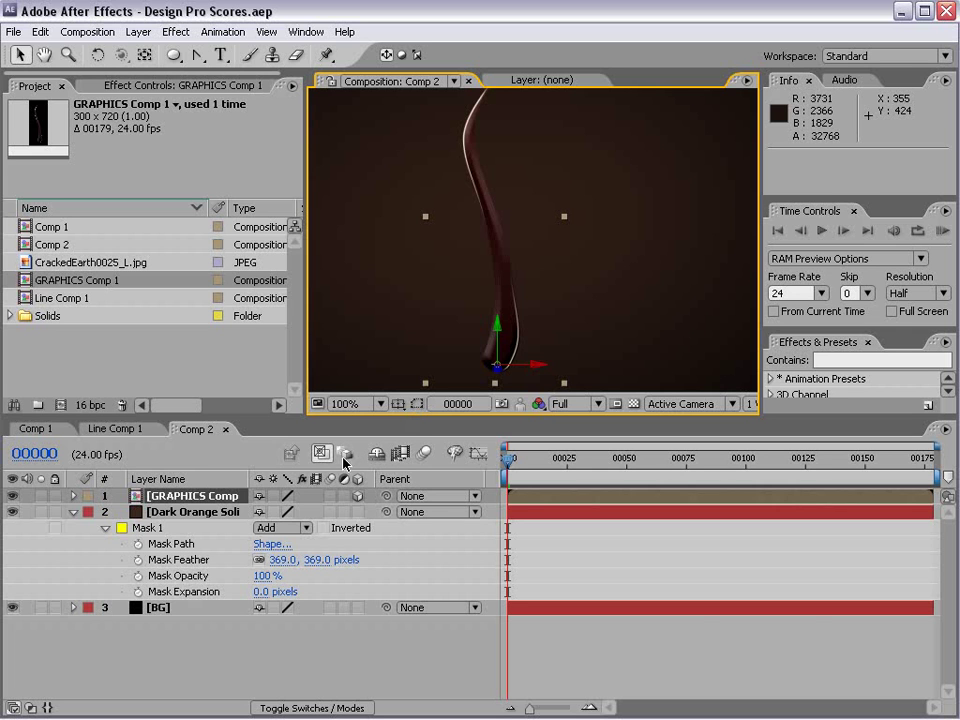
- Add a Camera 1 layer to Comp 2 using the 24mm lens preset
click(72, 512)
click(139, 32)
mouse_move(143, 51)
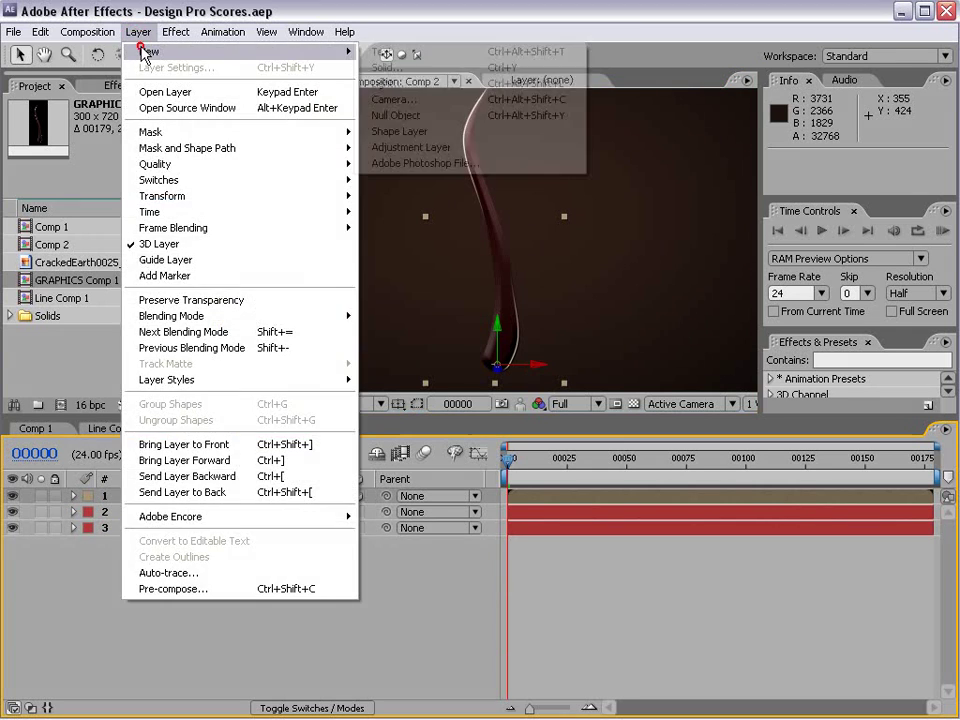
click(400, 100)
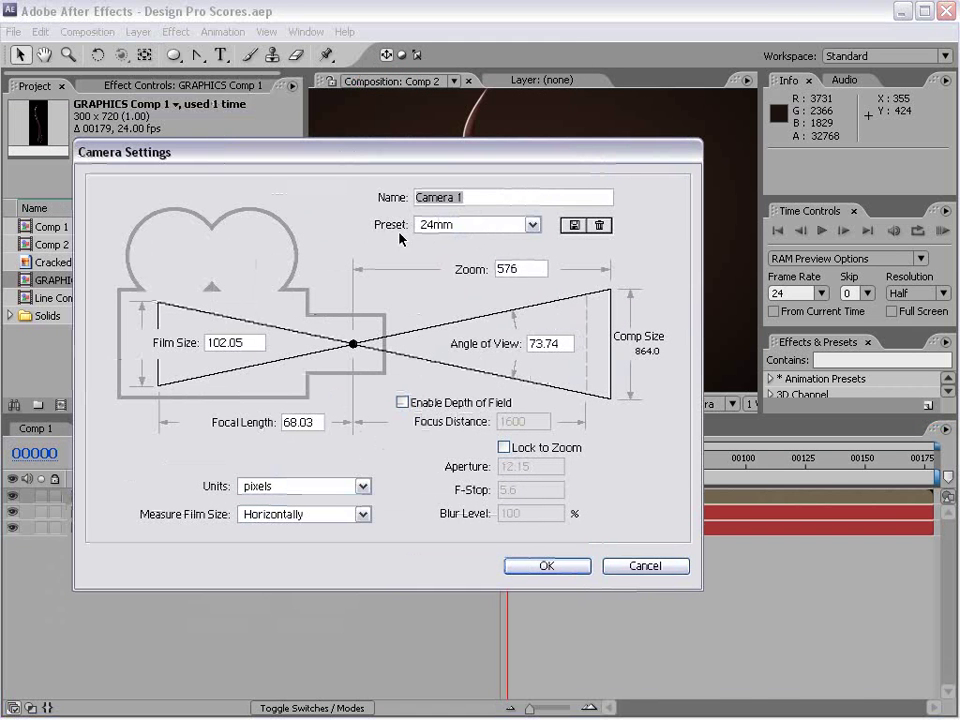
click(533, 224)
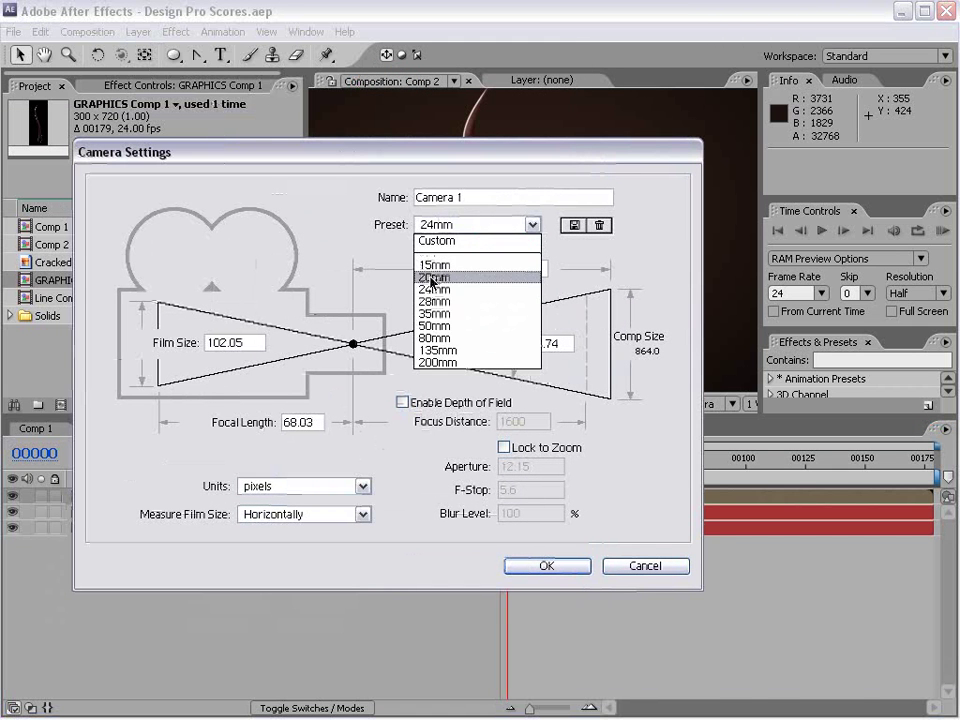
click(432, 290)
click(551, 566)
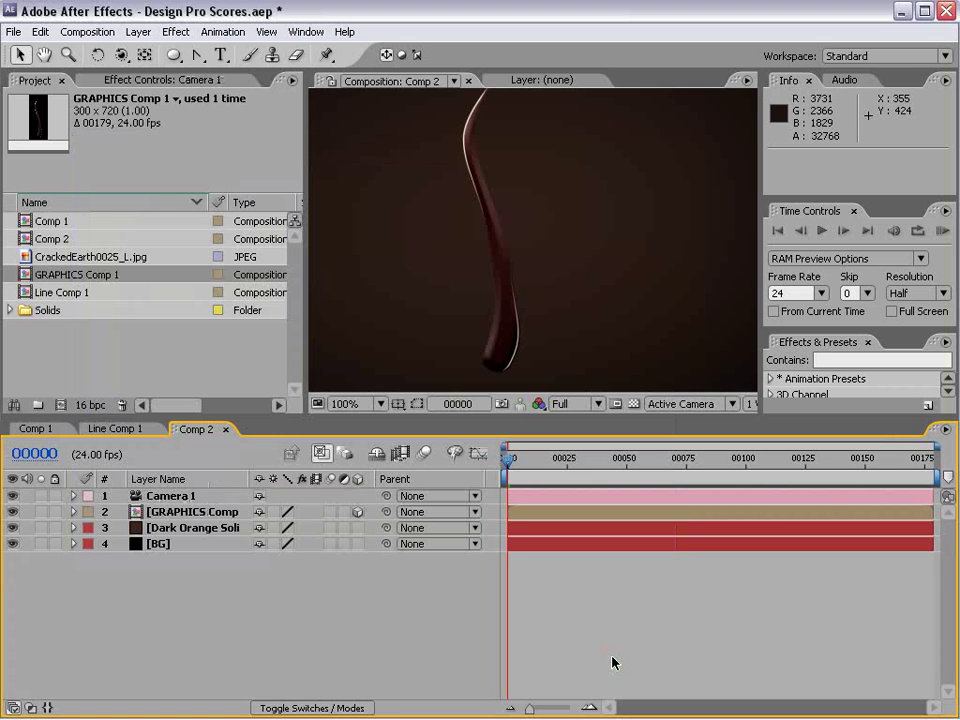
- Save, then nudge GRAPHICS Comp 1 about 30 px right to position 464, 403, 0
key(grave)
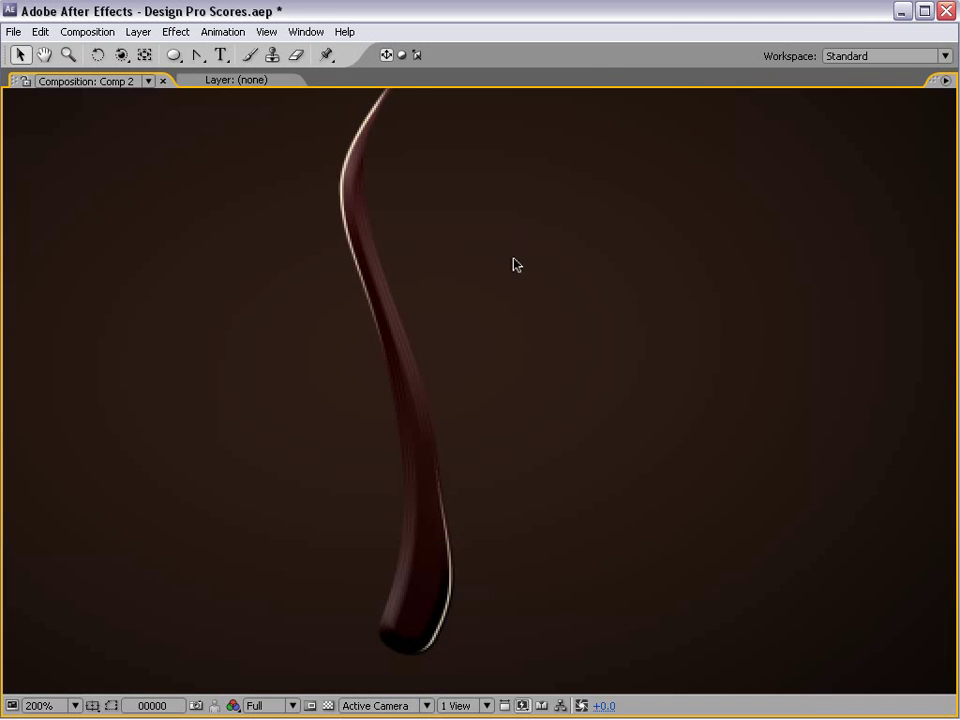
key(grave)
key(ctrl+s)
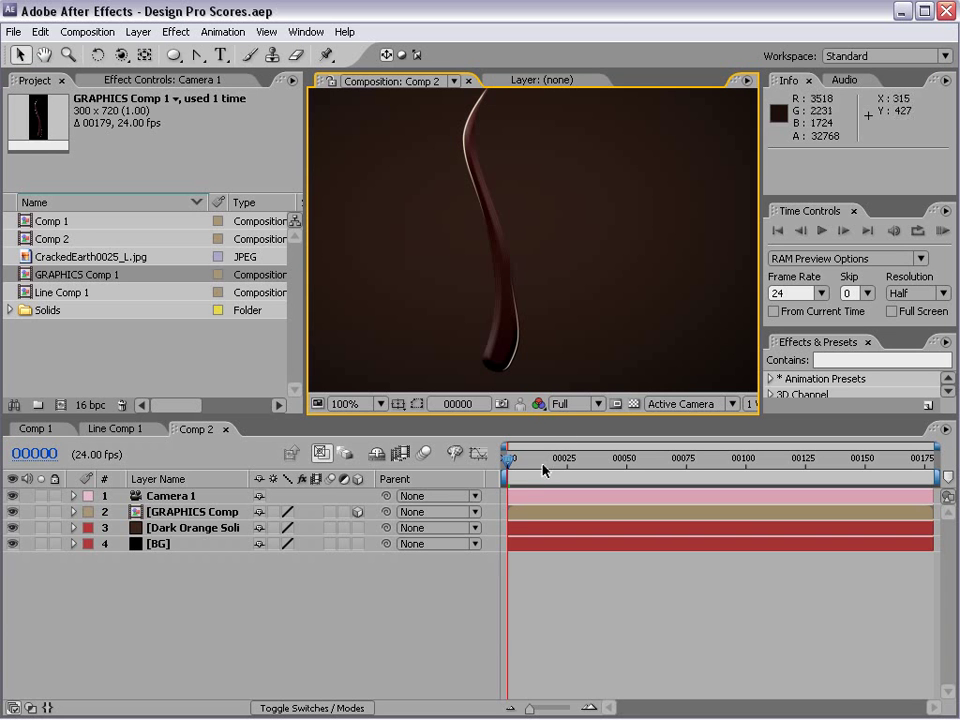
click(173, 517)
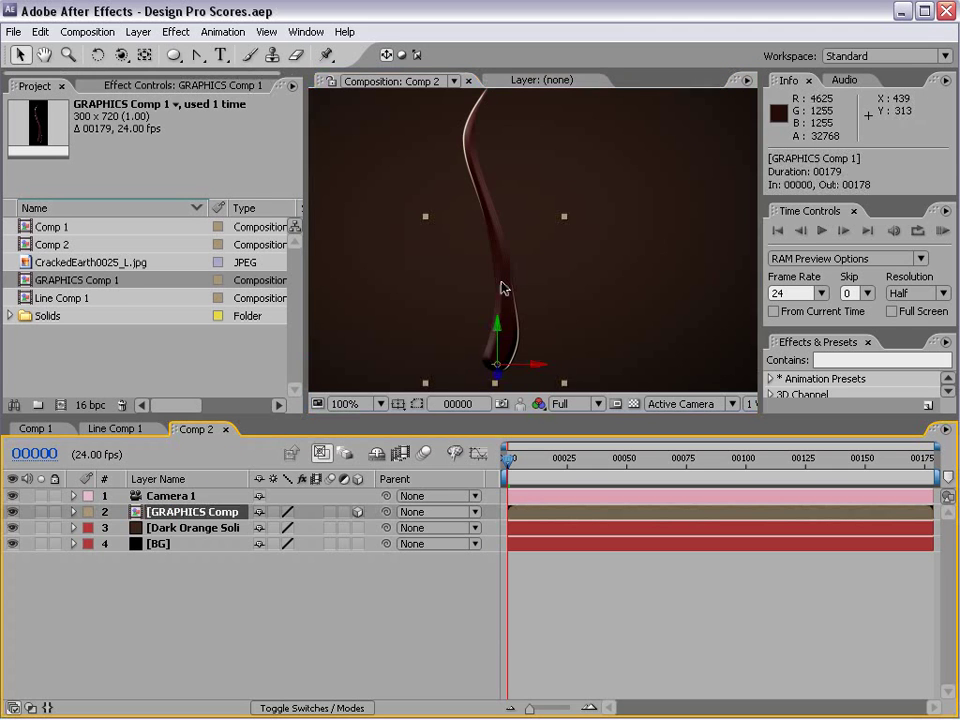
drag(499, 285, 529, 288)
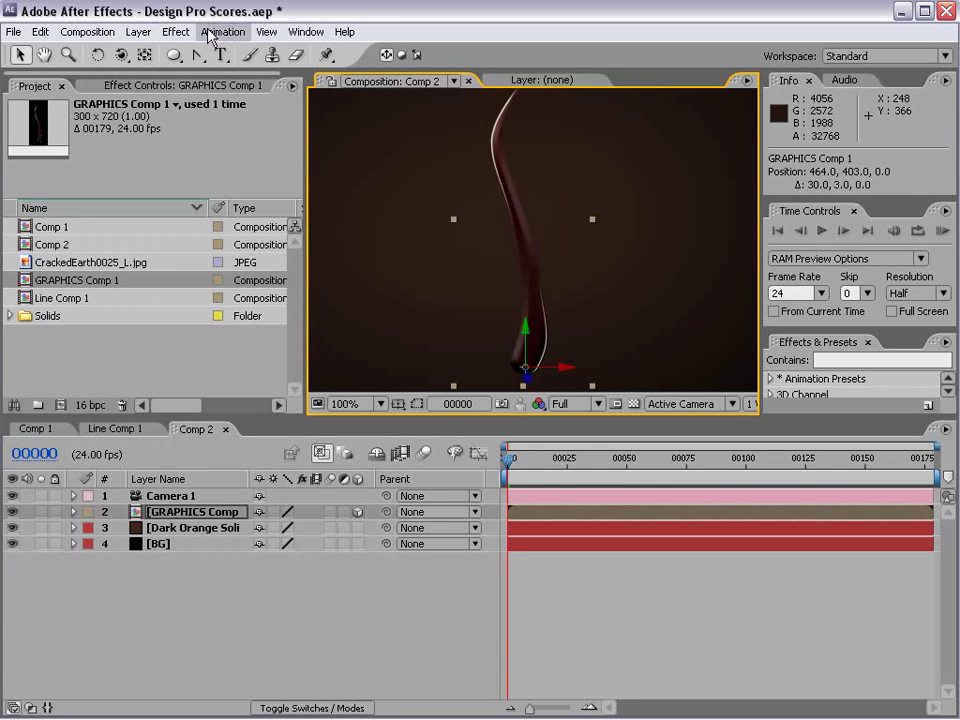
click(139, 32)
- Add an adjustment layer to Comp 2 and name it Controller
mouse_move(150, 54)
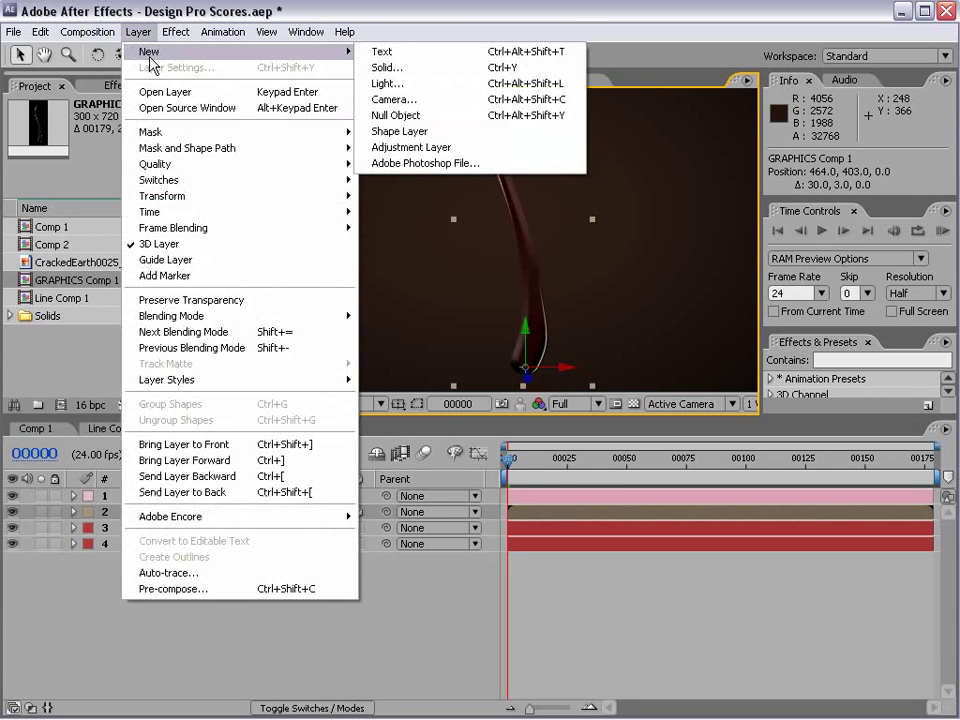
click(410, 148)
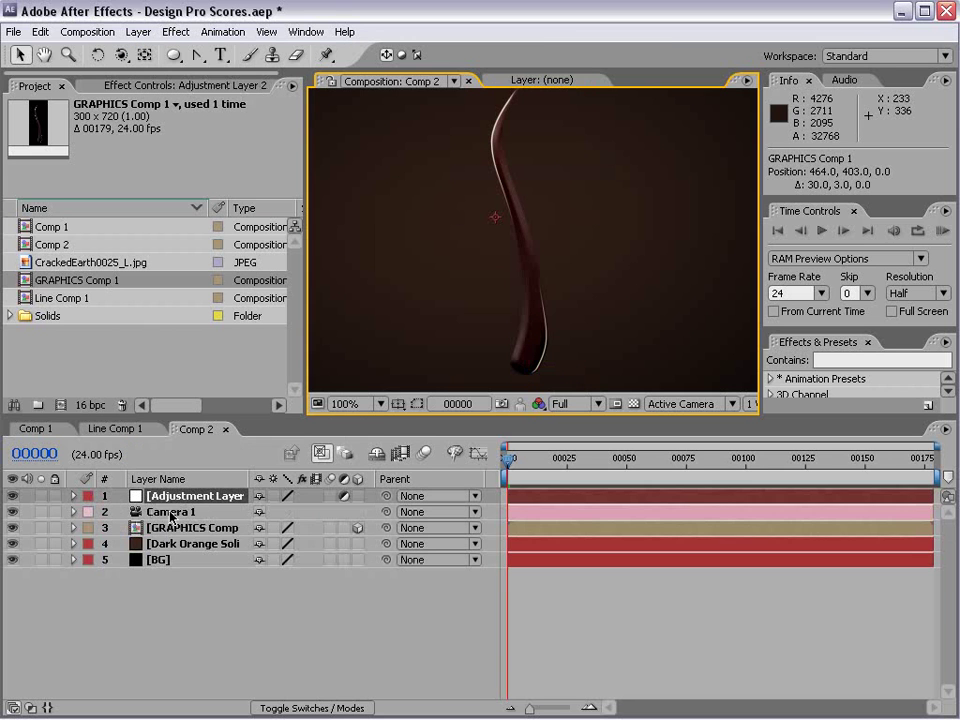
click(197, 498)
key(Return)
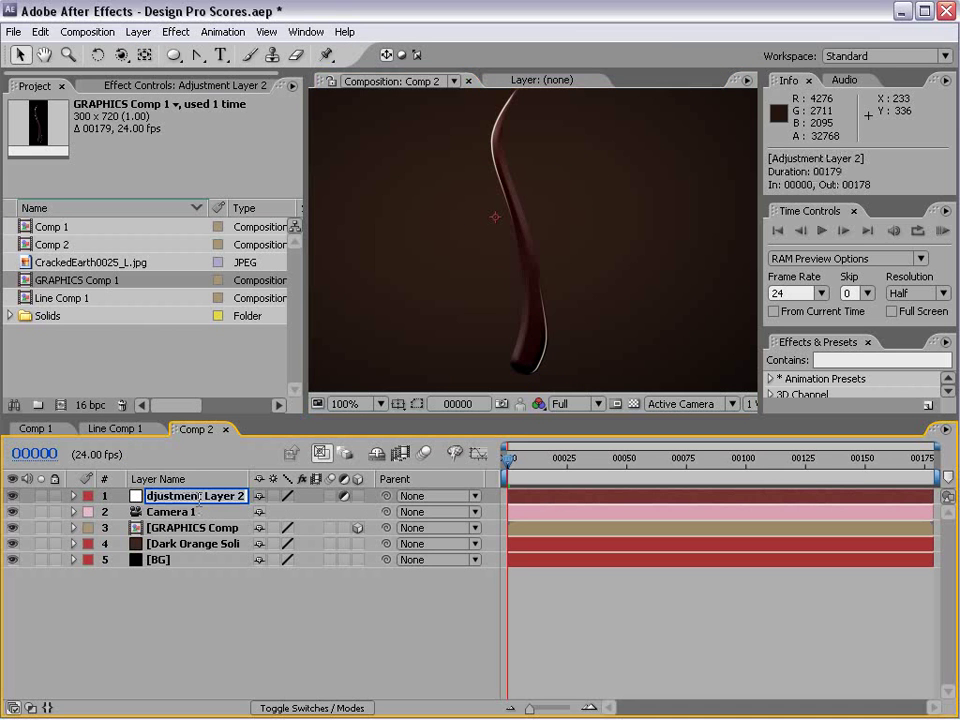
text(Controller)
key(Return)
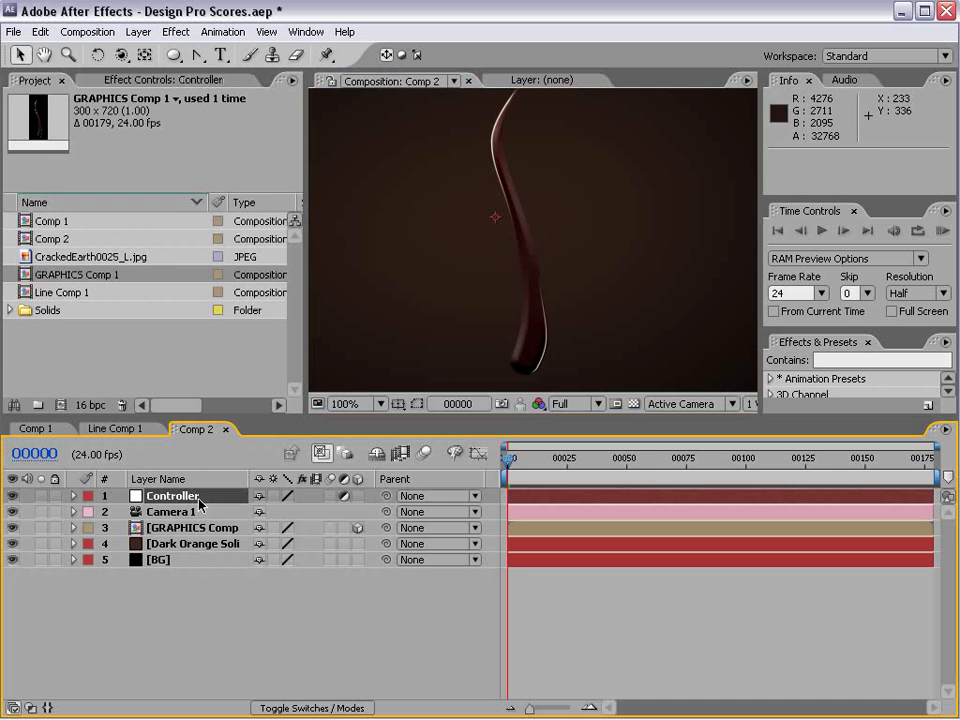
- Apply a Slider Control effect to the Controller layer
click(122, 81)
click(178, 31)
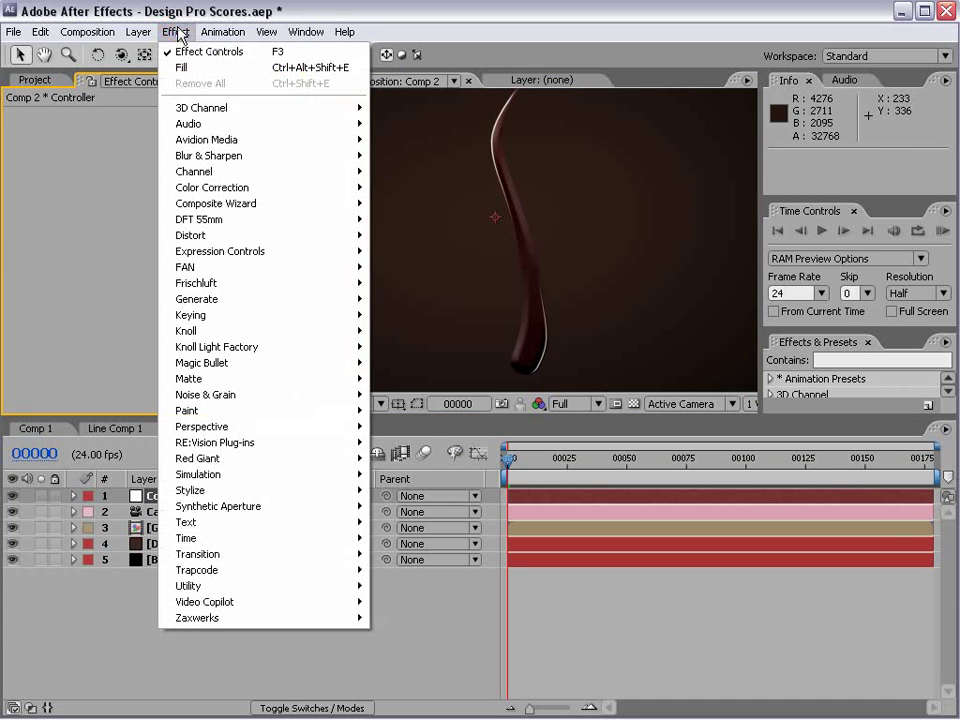
mouse_move(255, 253)
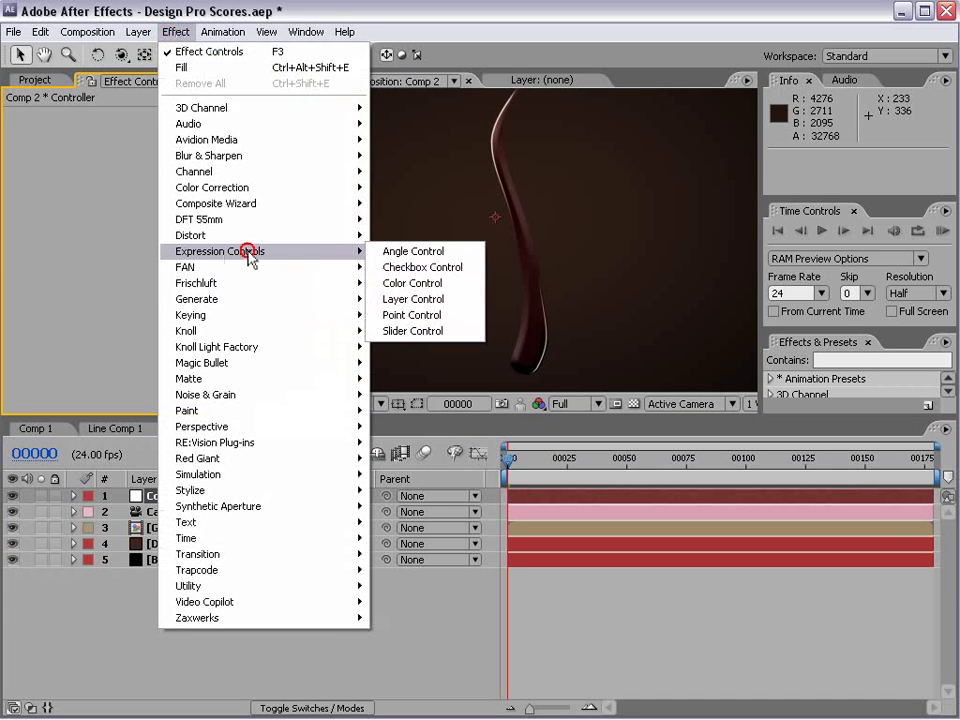
click(430, 331)
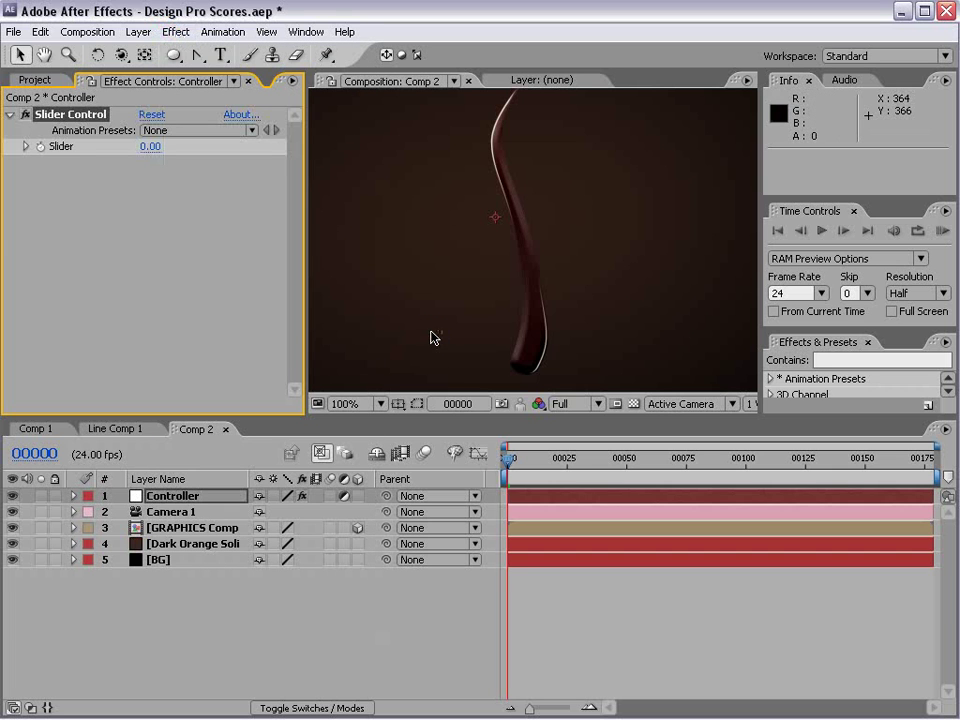
click(28, 426)
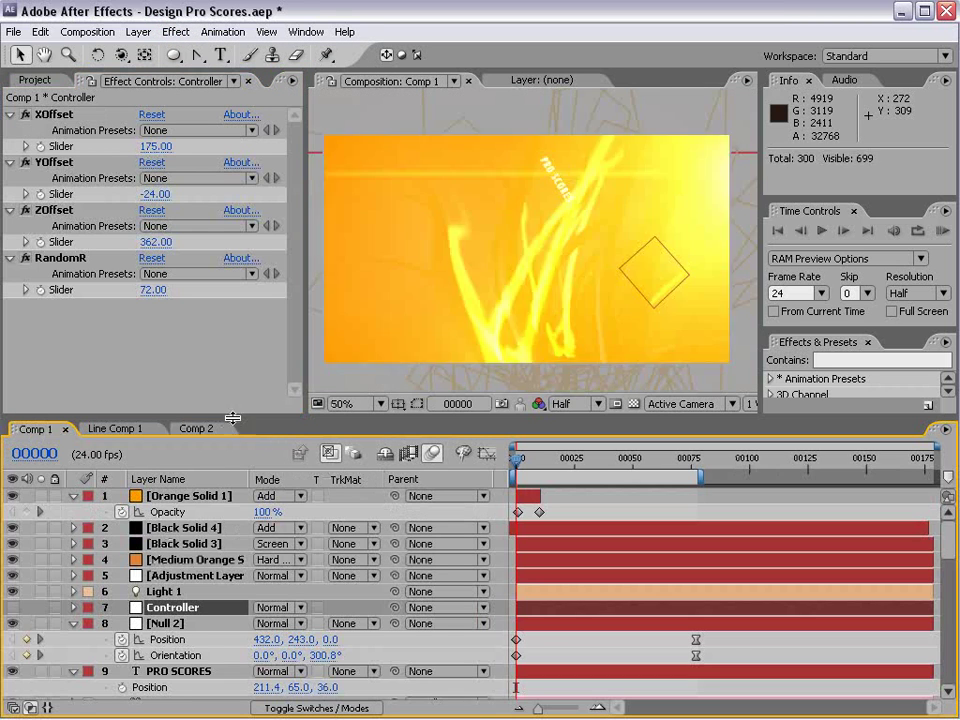
click(604, 458)
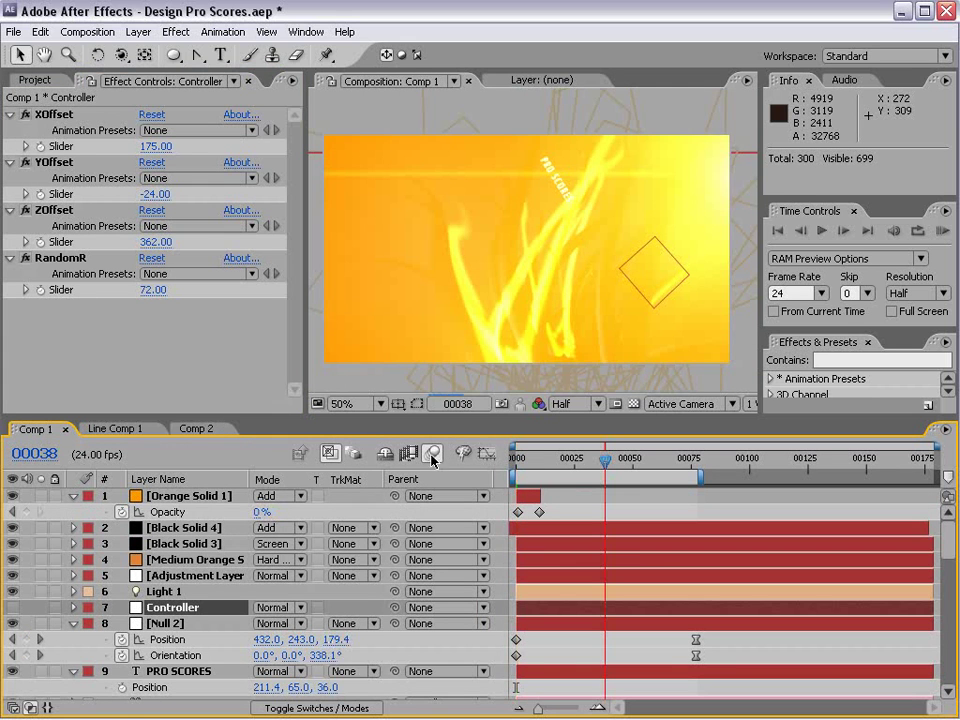
click(355, 453)
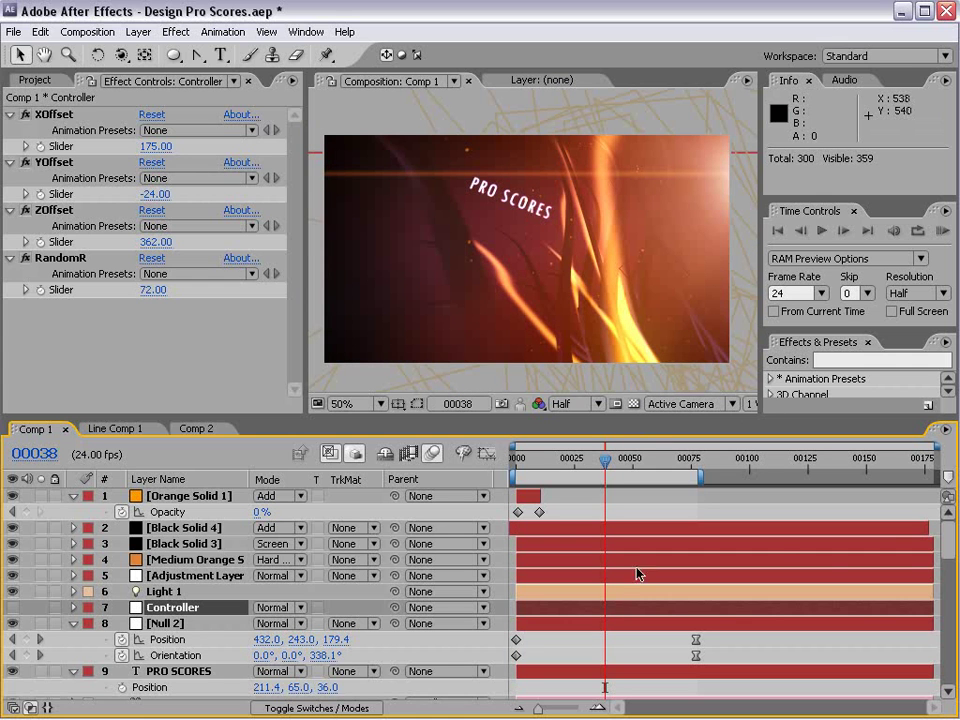
scroll(955, 543, down, 4)
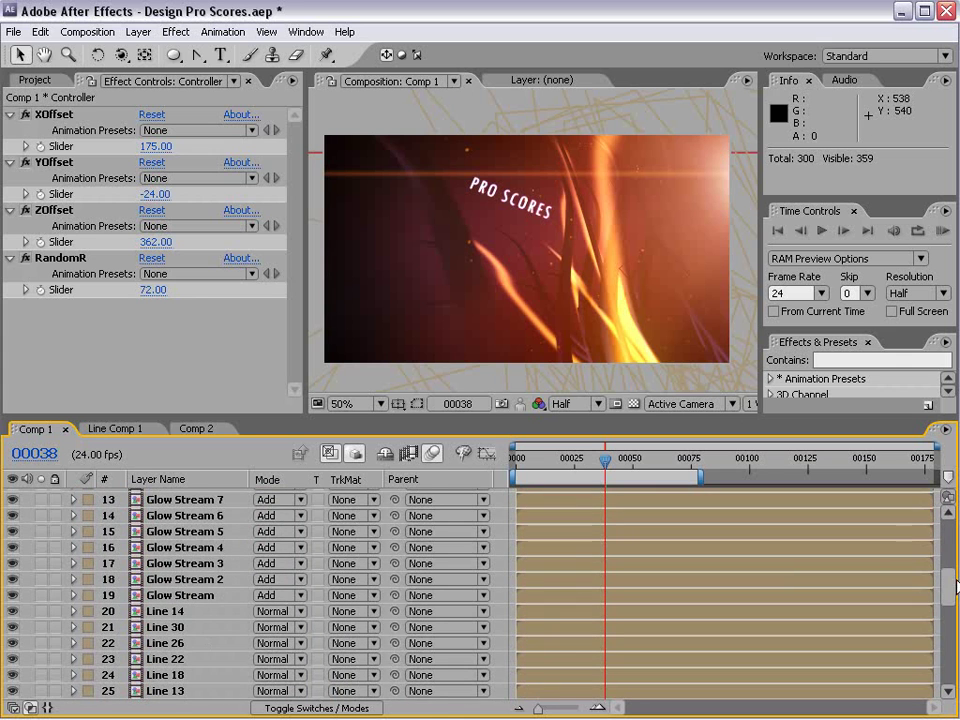
mouse_move(948, 580)
mouse_down()
mouse_move(948, 632)
mouse_move(948, 560)
mouse_up()
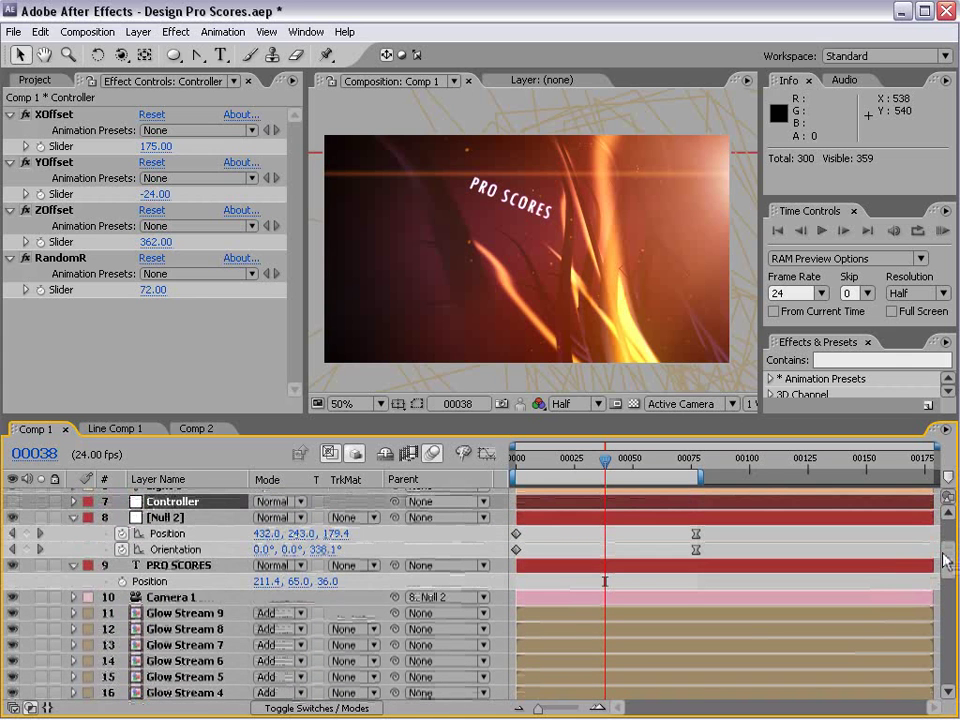
click(600, 618)
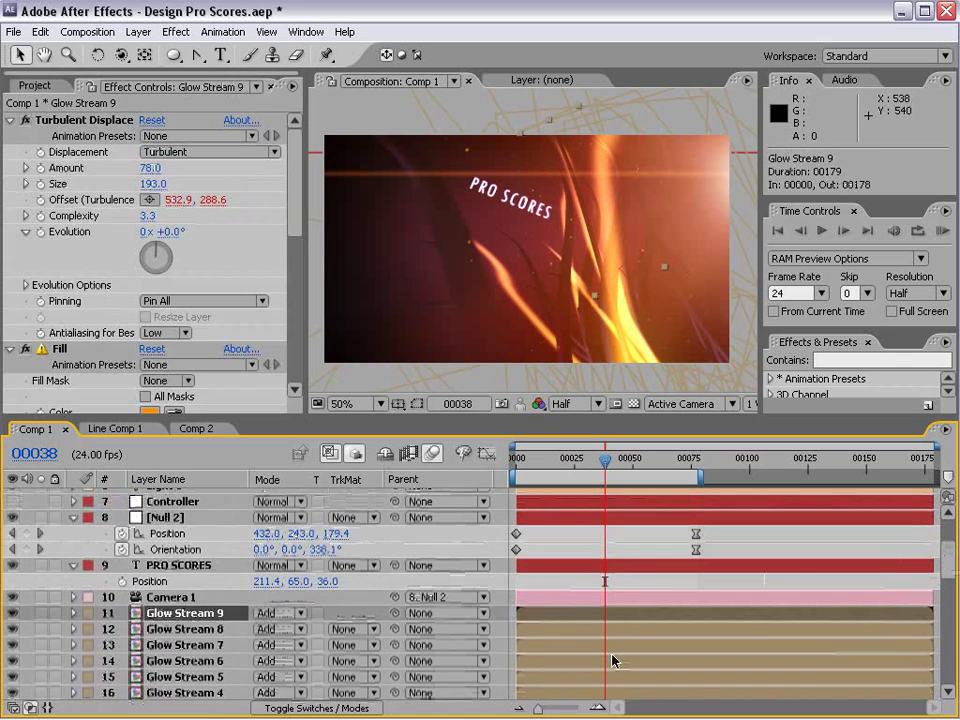
click(613, 660)
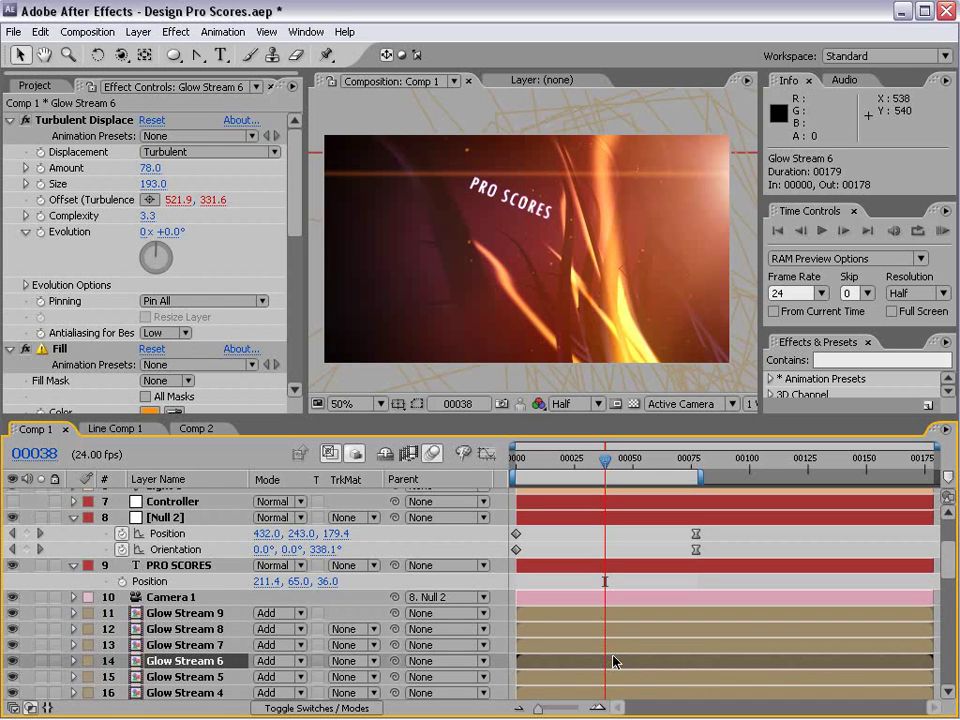
click(173, 503)
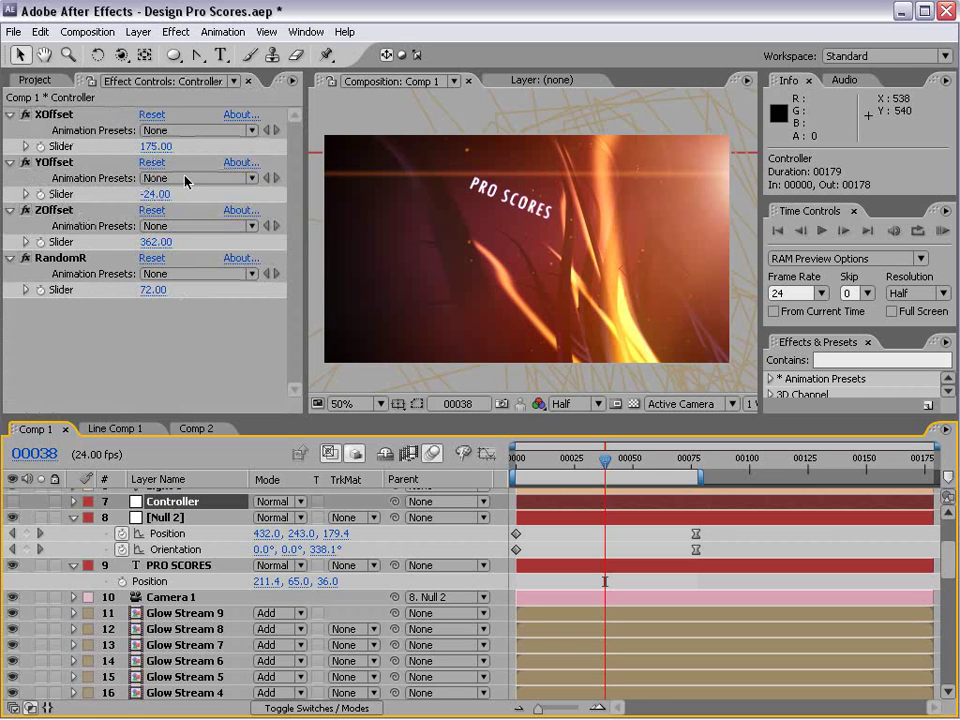
drag(155, 146, 213, 131)
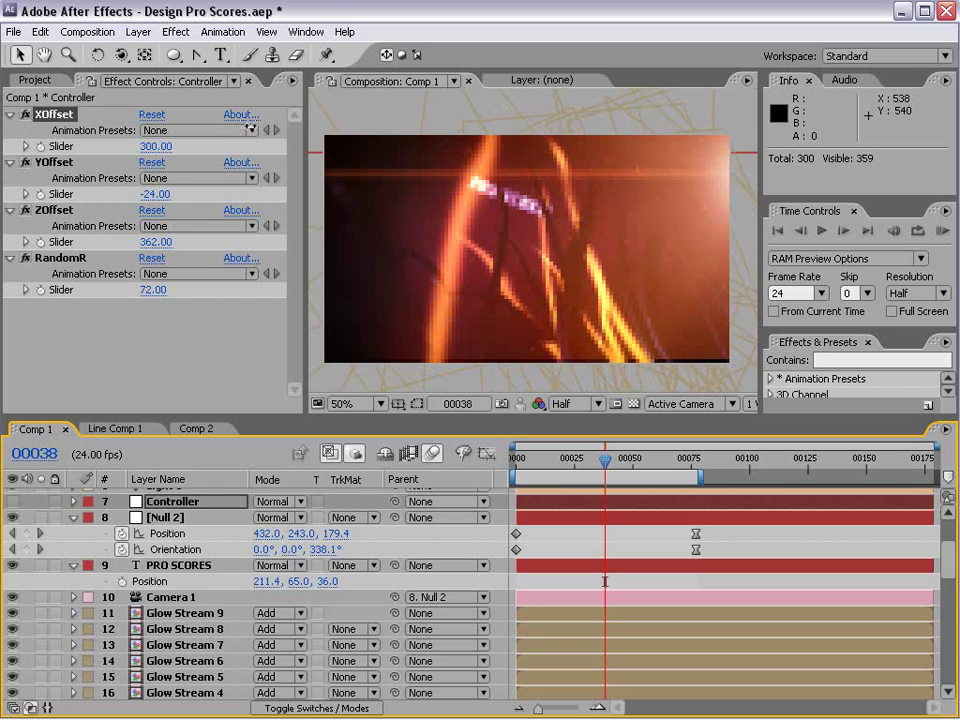
drag(251, 129, 253, 125)
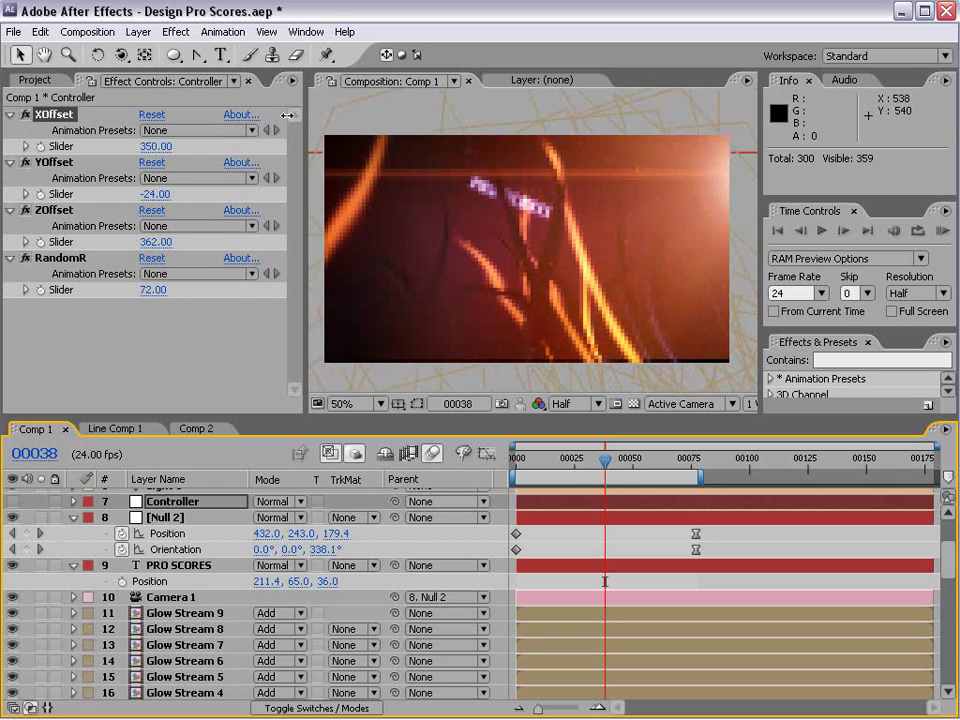
key(ctrl+z)
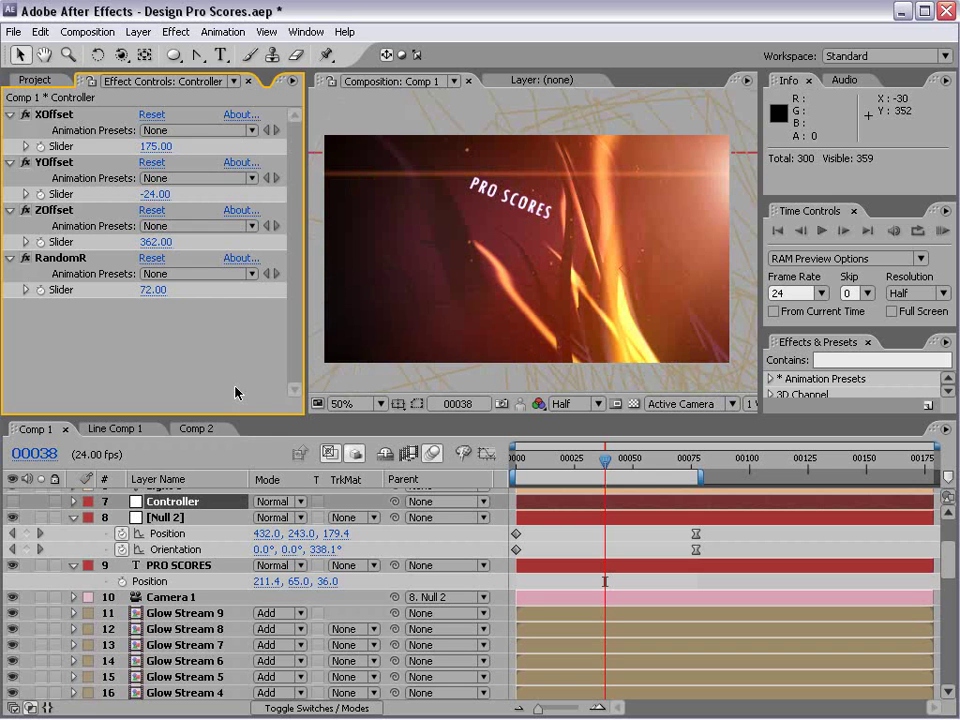
click(193, 430)
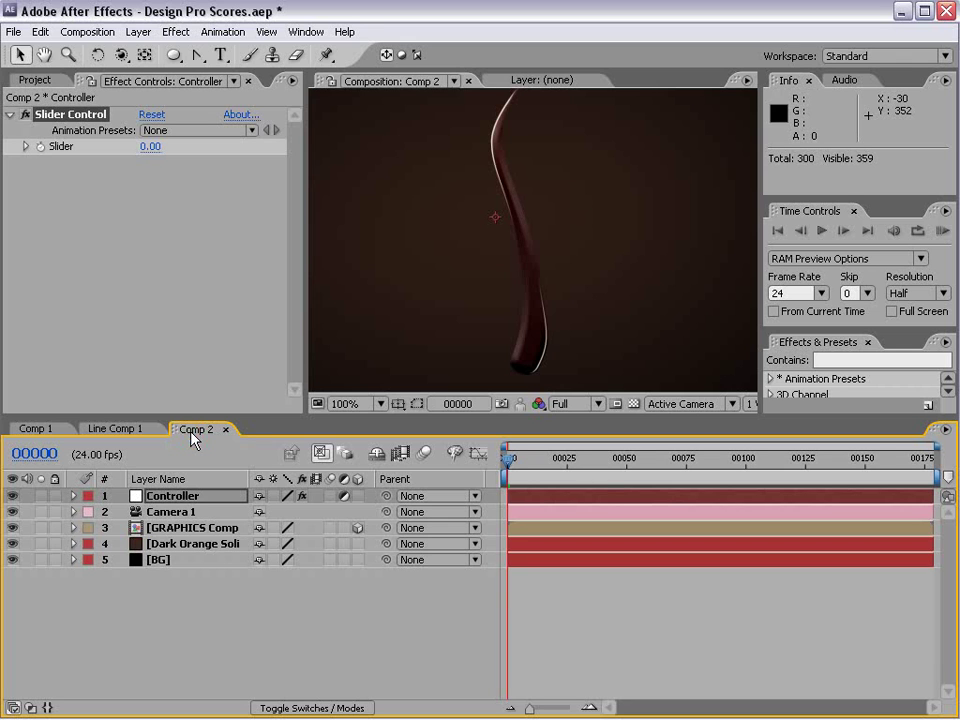
- Rename the Controller's Slider Control effect to X
click(70, 116)
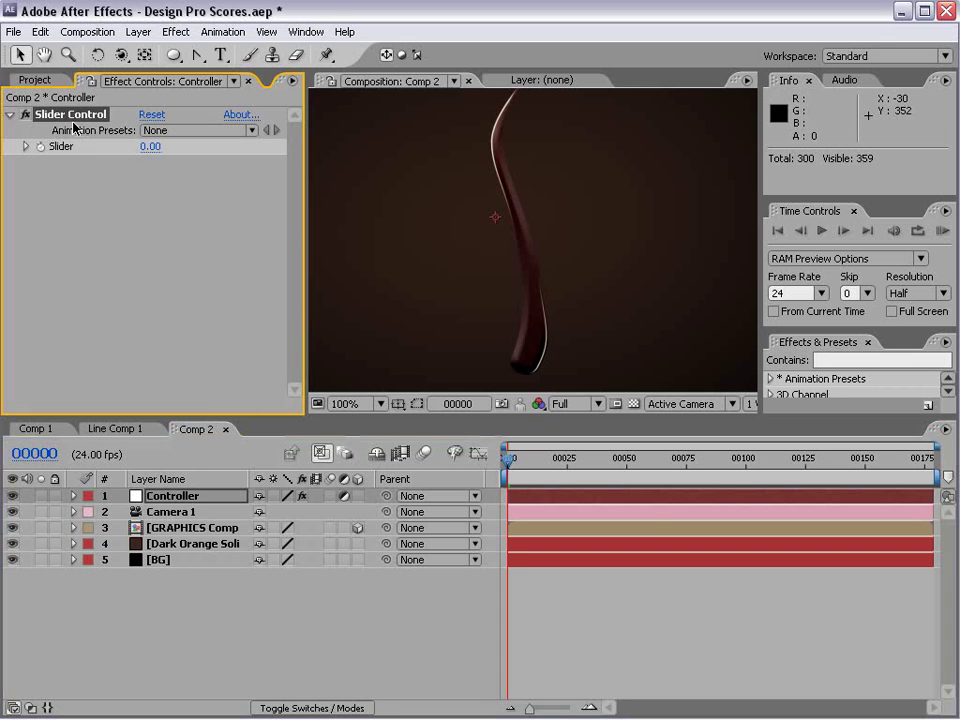
key(Return)
text(X)
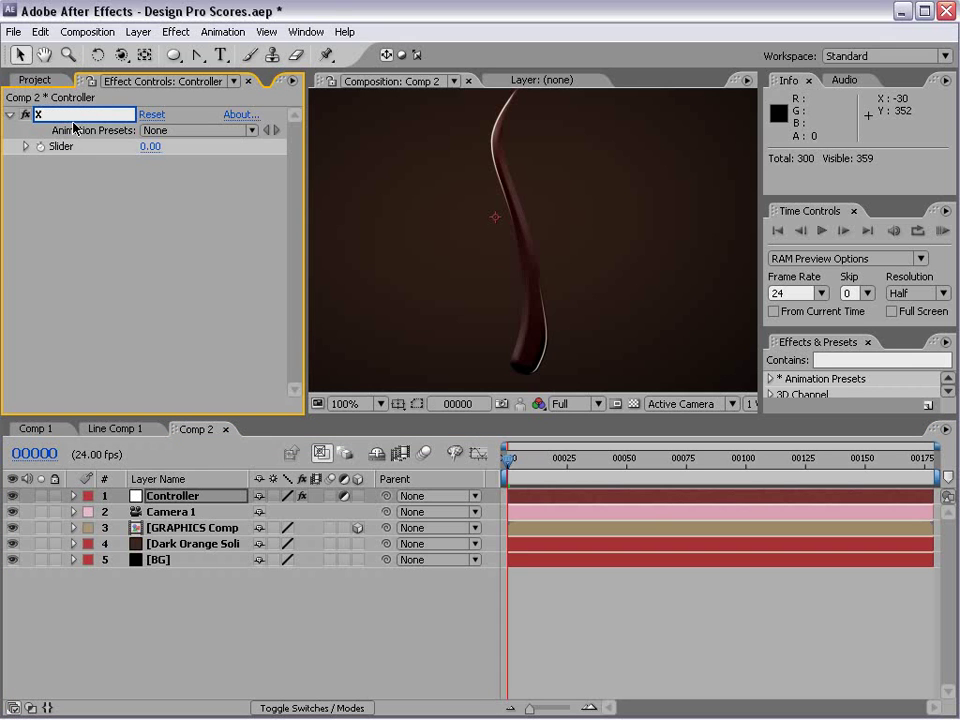
key(Return)
- Duplicate the X slider into two more sliders named Y and Z
key(ctrl+d)
key(Return)
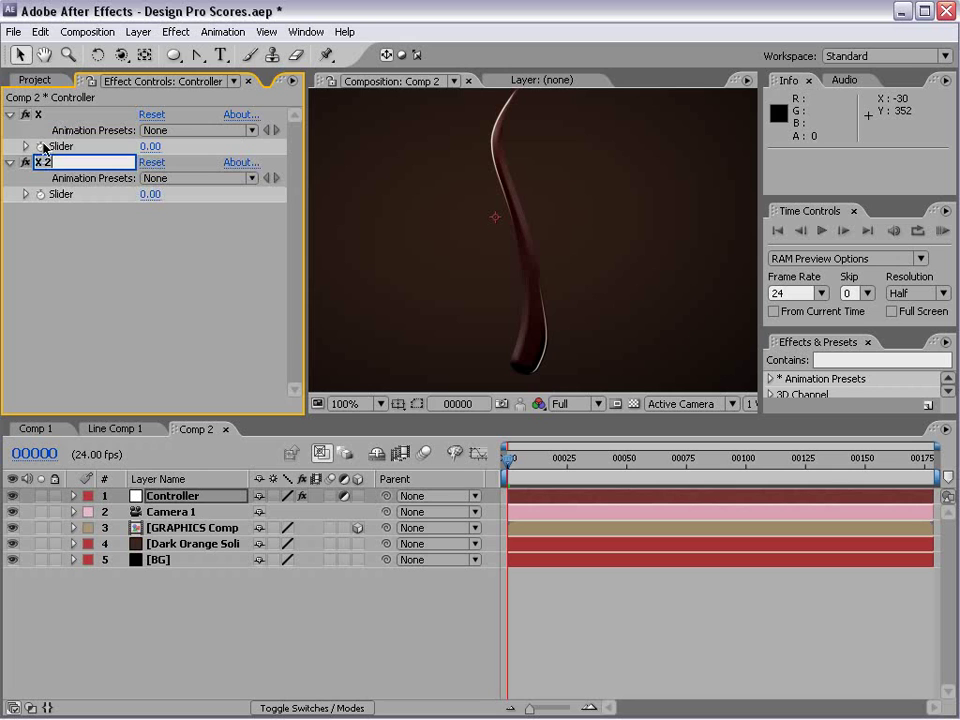
text(Y)
key(Return)
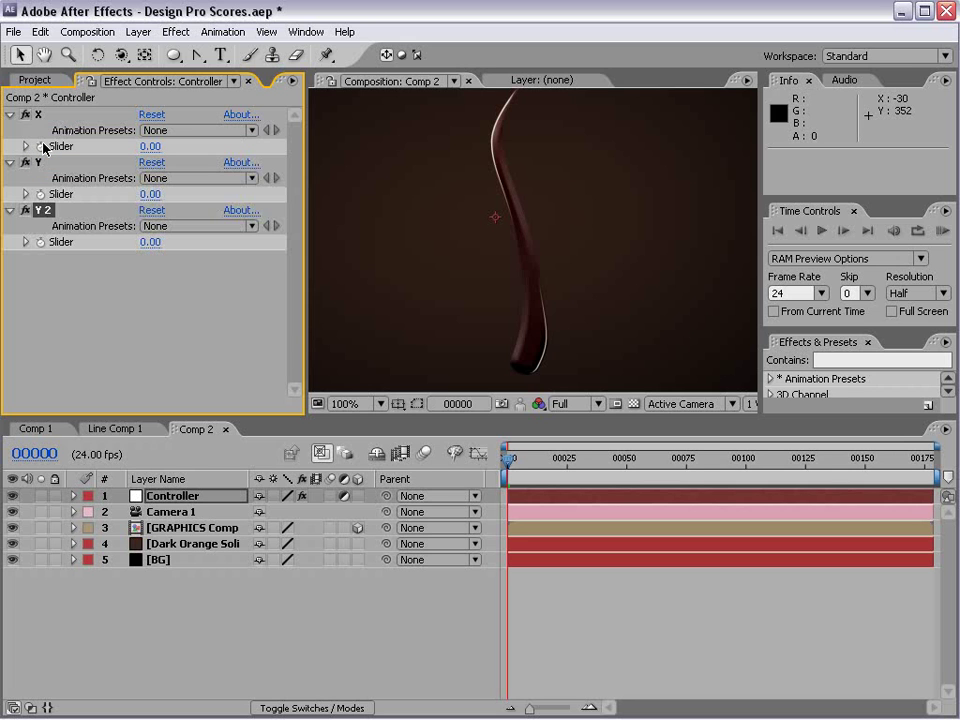
key(Return)
text(Z)
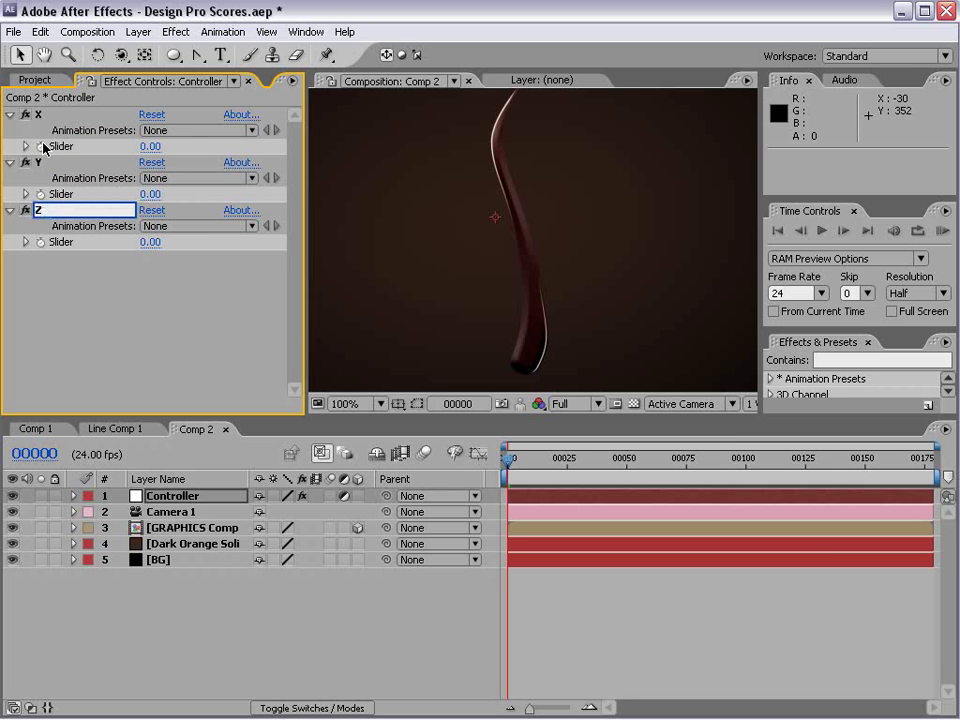
key(Return)
click(53, 212)
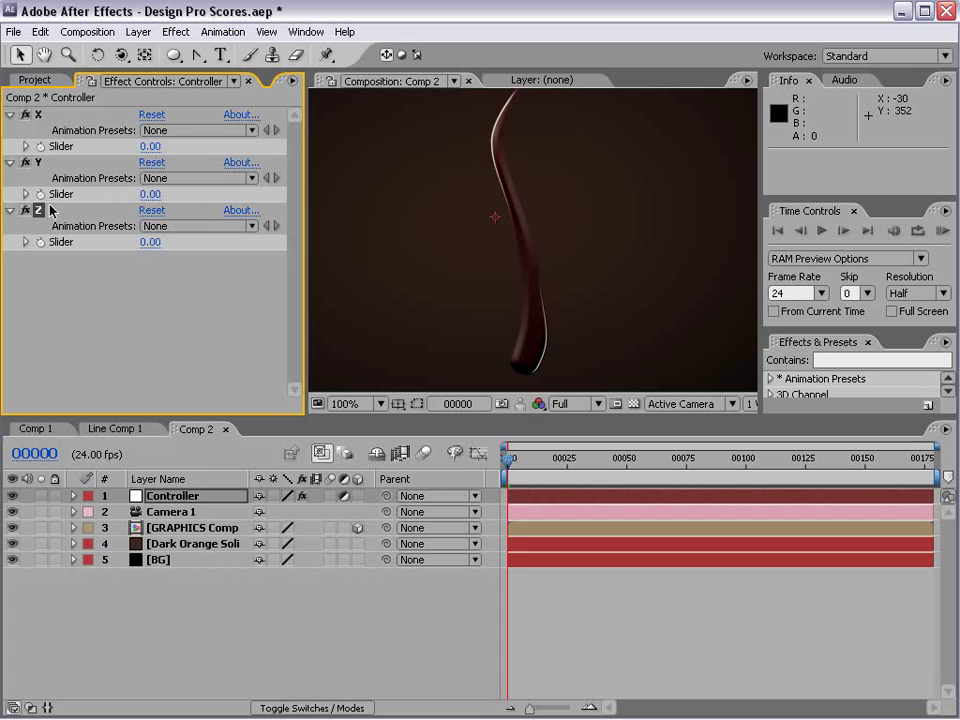
click(190, 527)
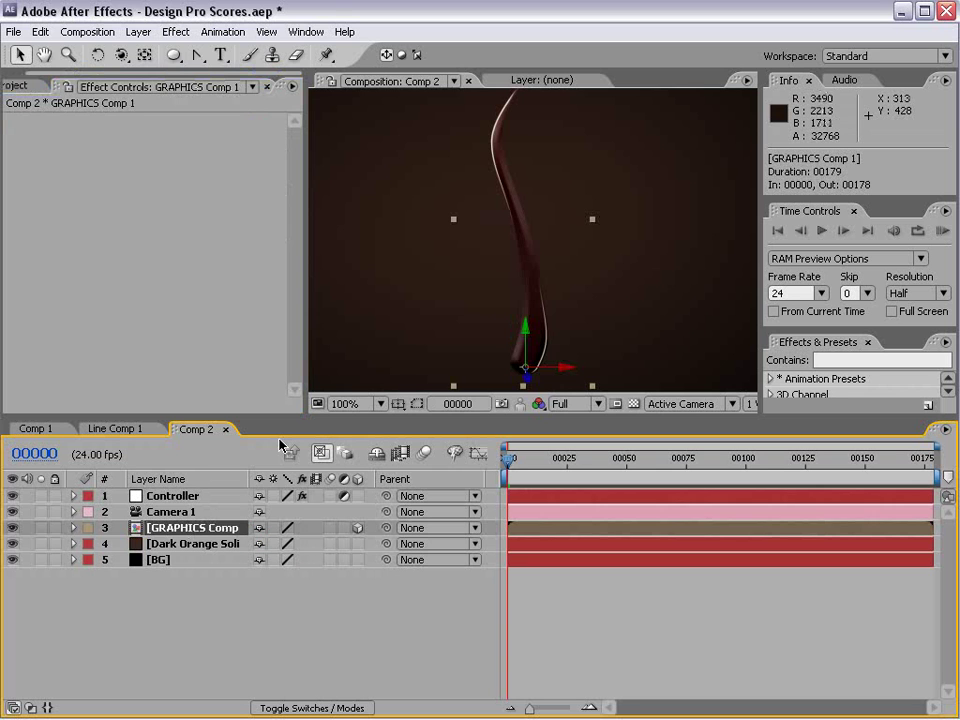
- Show GRAPHICS Comp 1's Position and twirl open the Controller's X, Y and Z slider values
key(p)
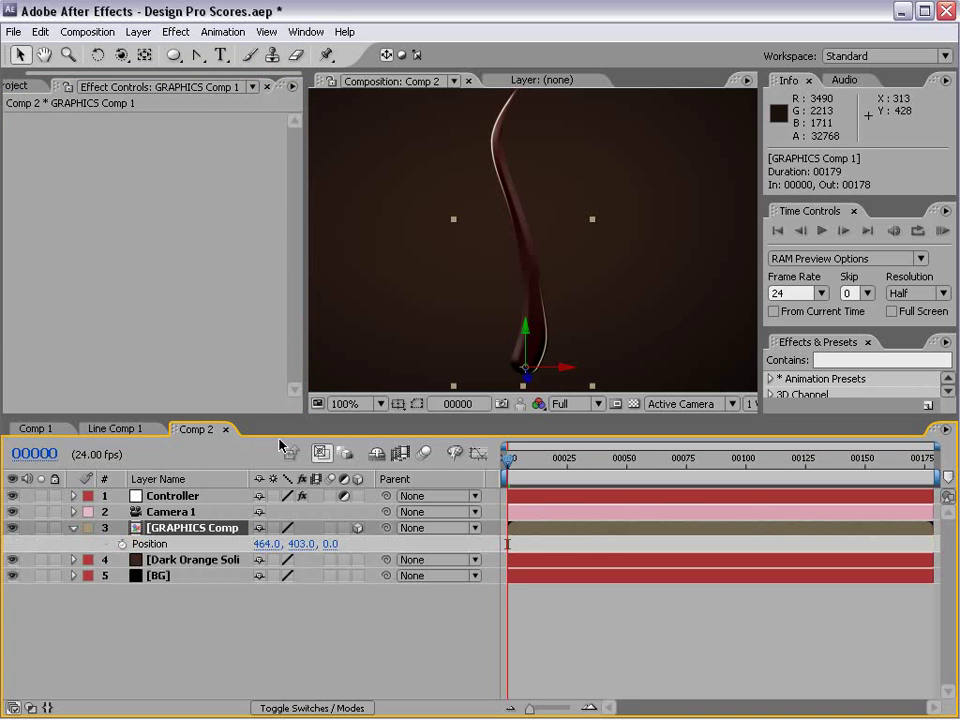
click(73, 496)
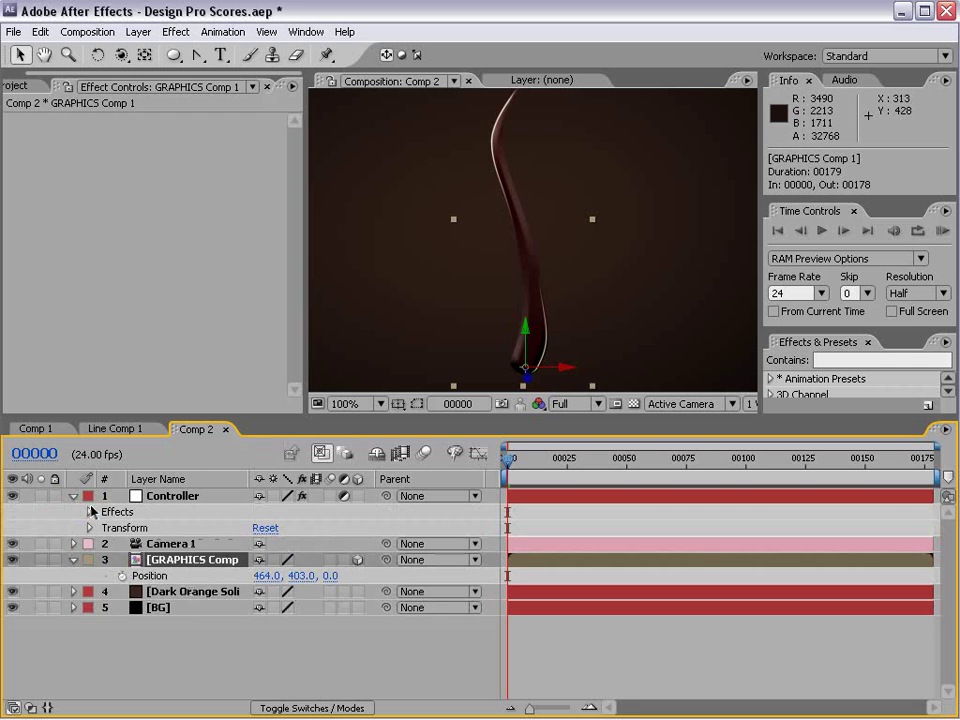
click(90, 511)
click(105, 558)
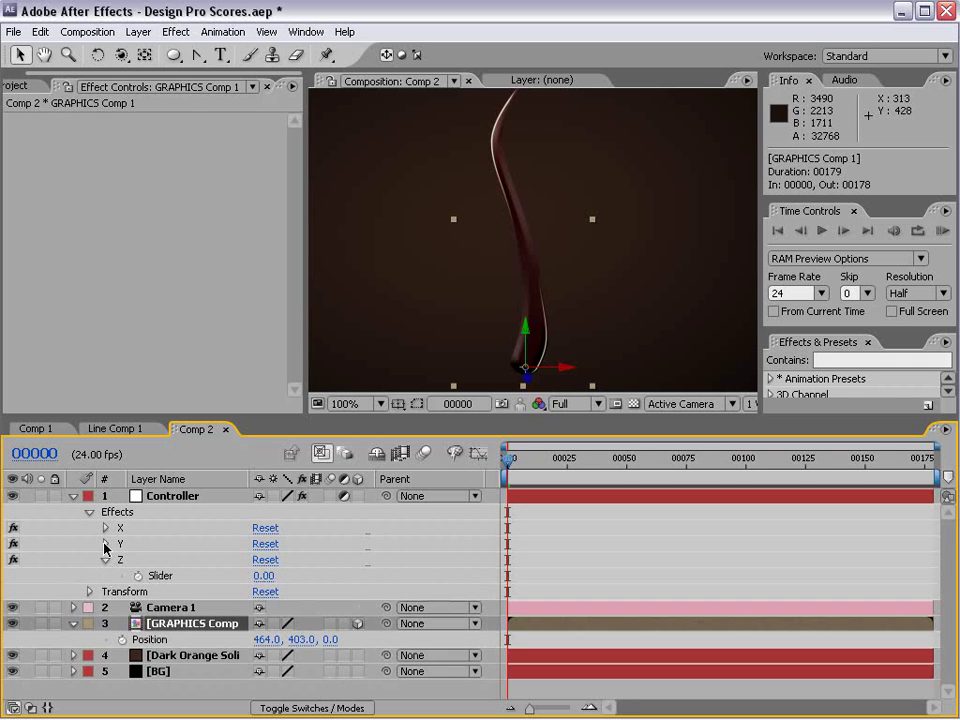
click(105, 544)
click(105, 528)
drag(157, 416, 155, 301)
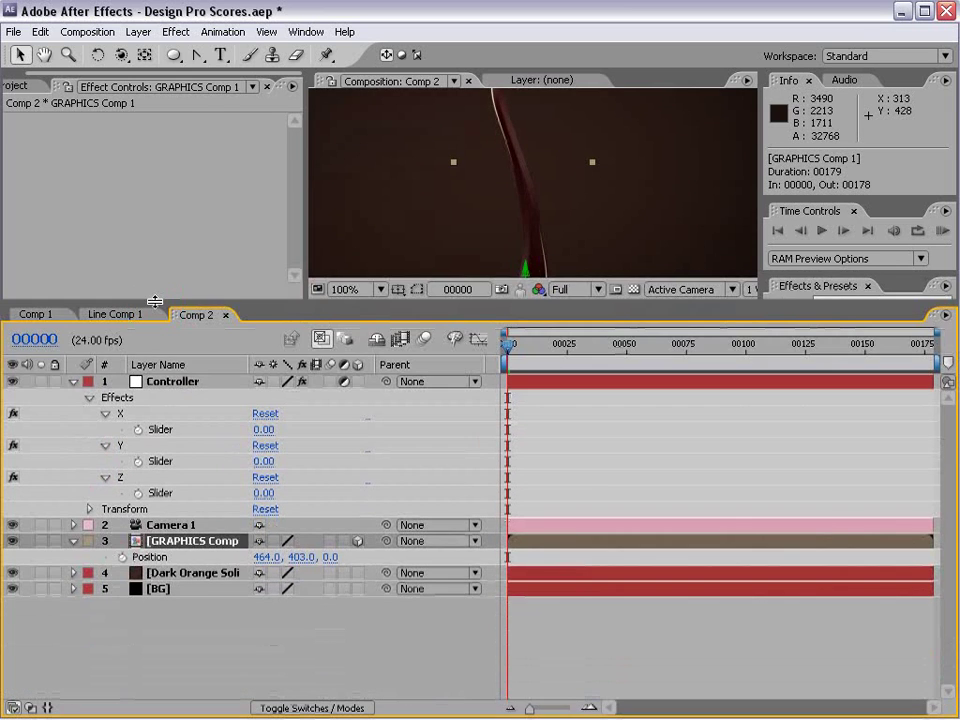
click(163, 615)
click(181, 542)
- Start a Position expression with x=wiggle(0, using a trial amount of 50
alt+click(122, 557)
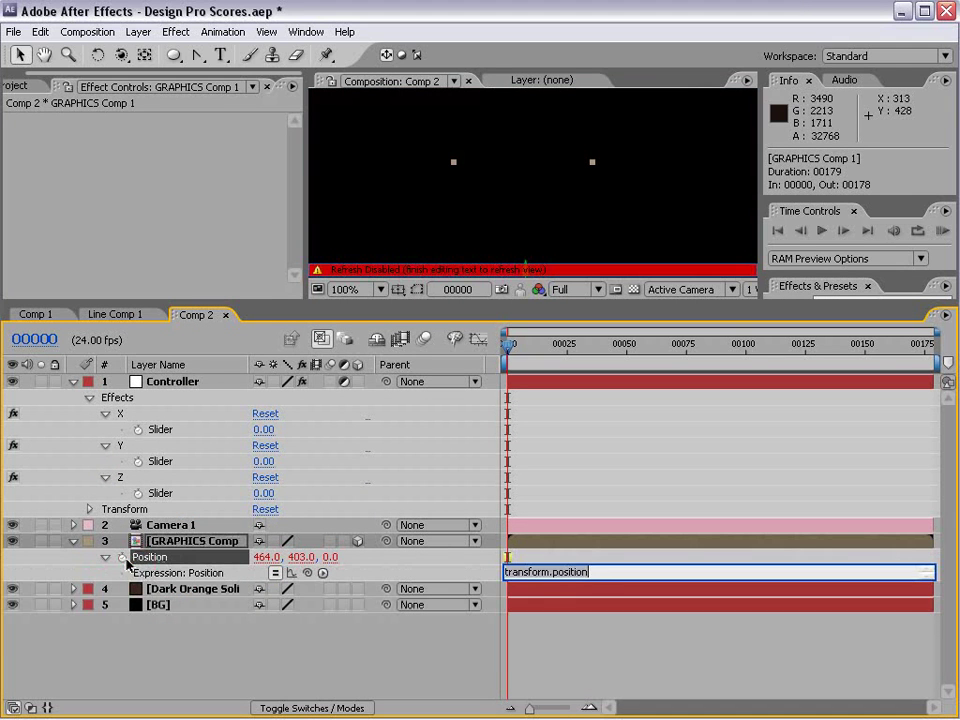
drag(542, 581, 542, 604)
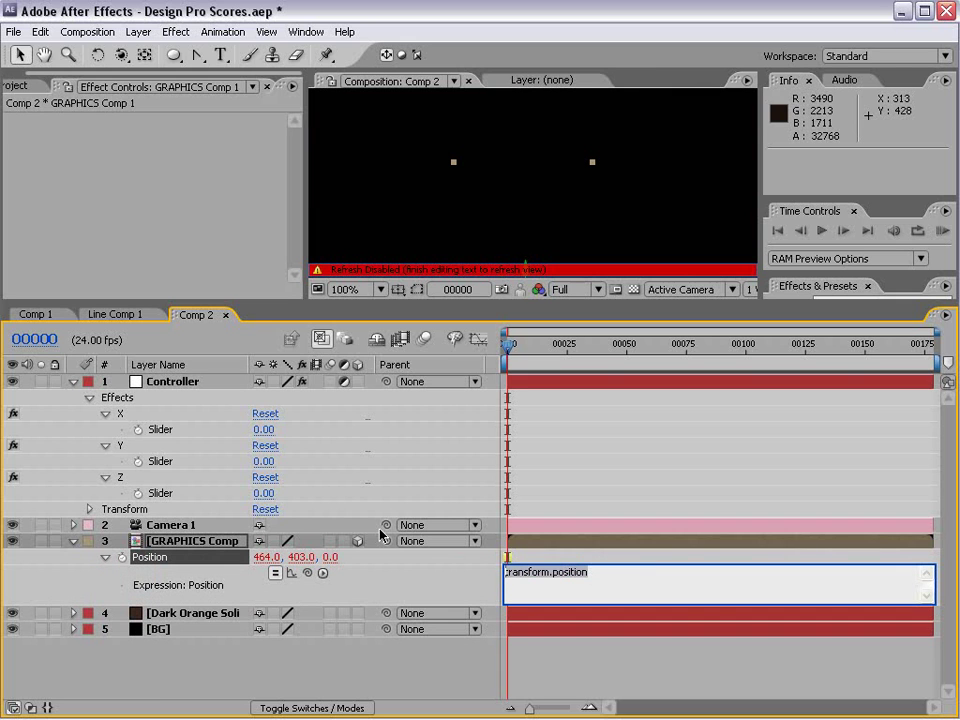
text(x=)
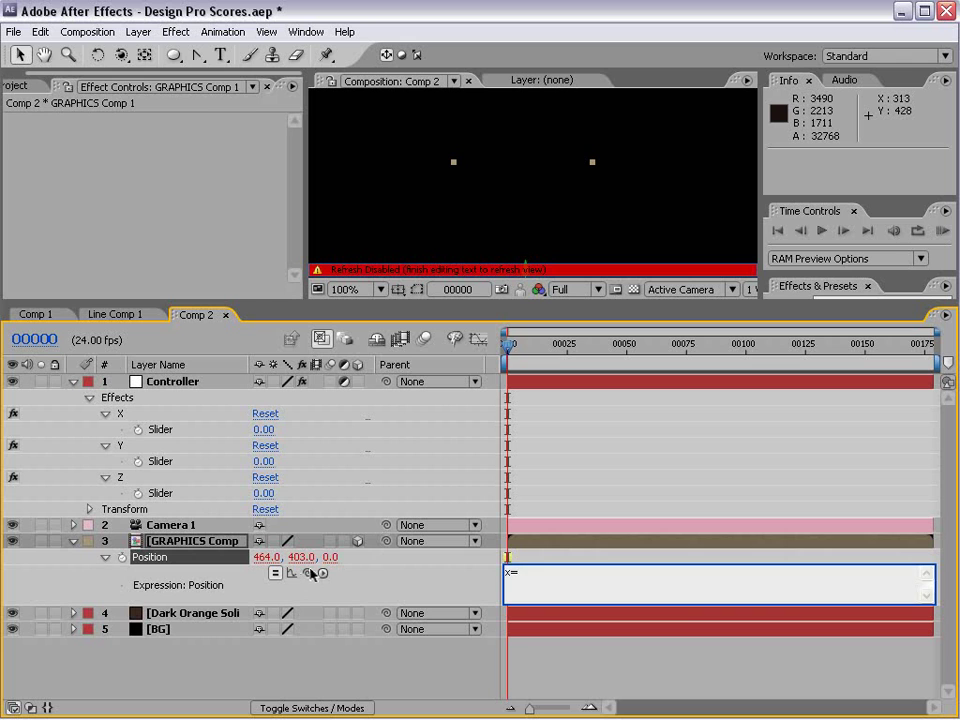
text(wiggle(0,)
drag(307, 573, 170, 432)
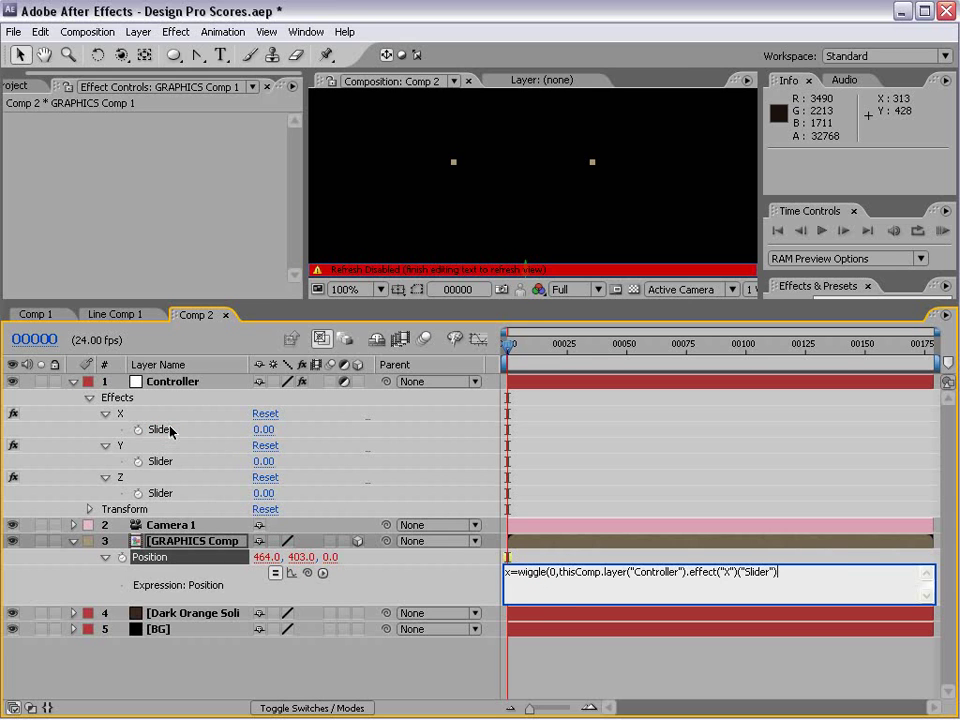
click(606, 572)
click(558, 572)
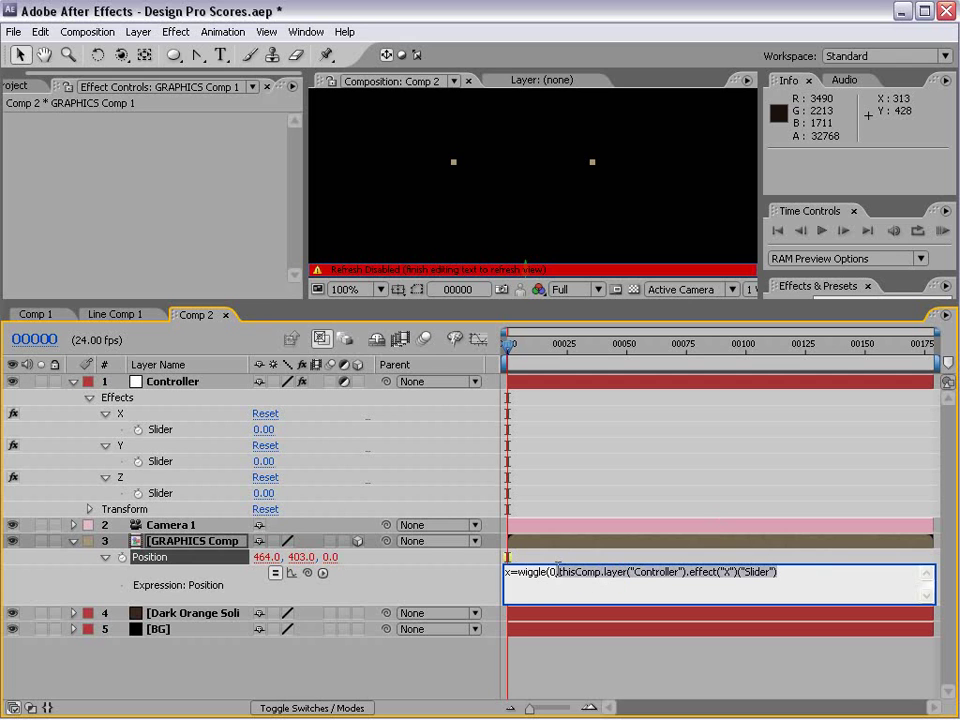
key(shift+End)
text(50)
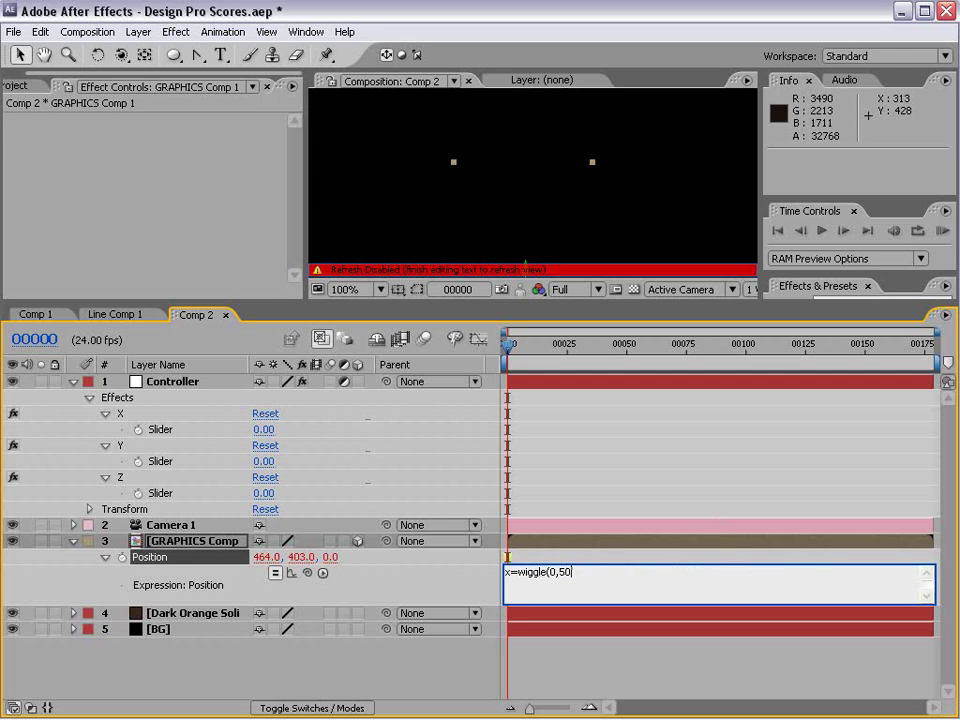
- Replace the 50 with a link to the Controller's X slider and close with )[0]
click(561, 571)
click(573, 574)
key(BackSpace)
drag(307, 572, 141, 431)
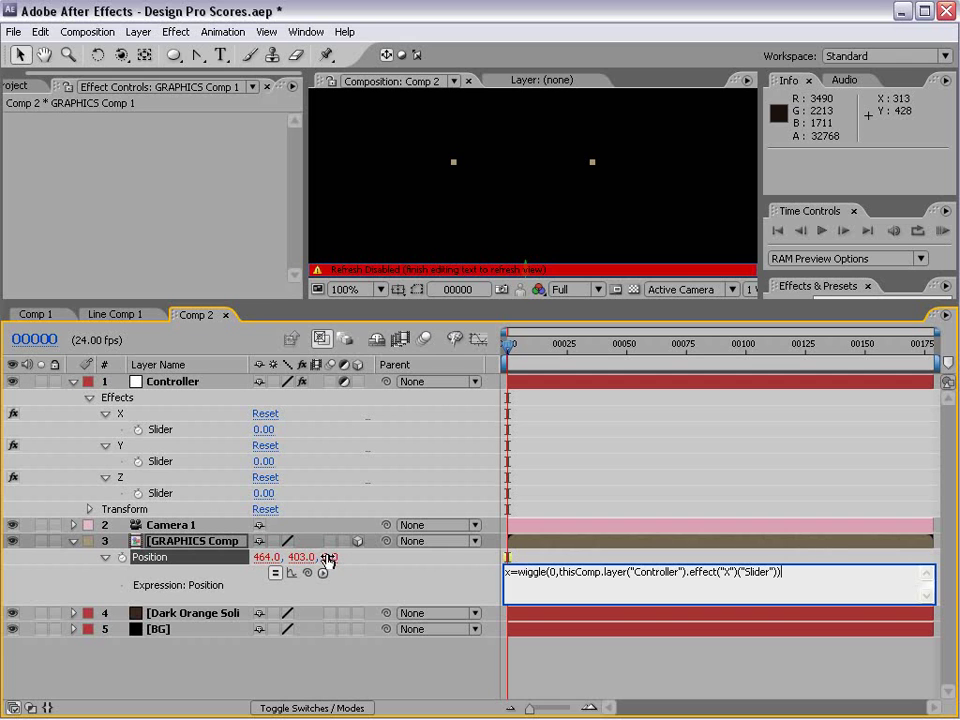
text())
text([0)
- Add a y=wiggle line linked to the Controller's Y slider
text(;)
key(Return)
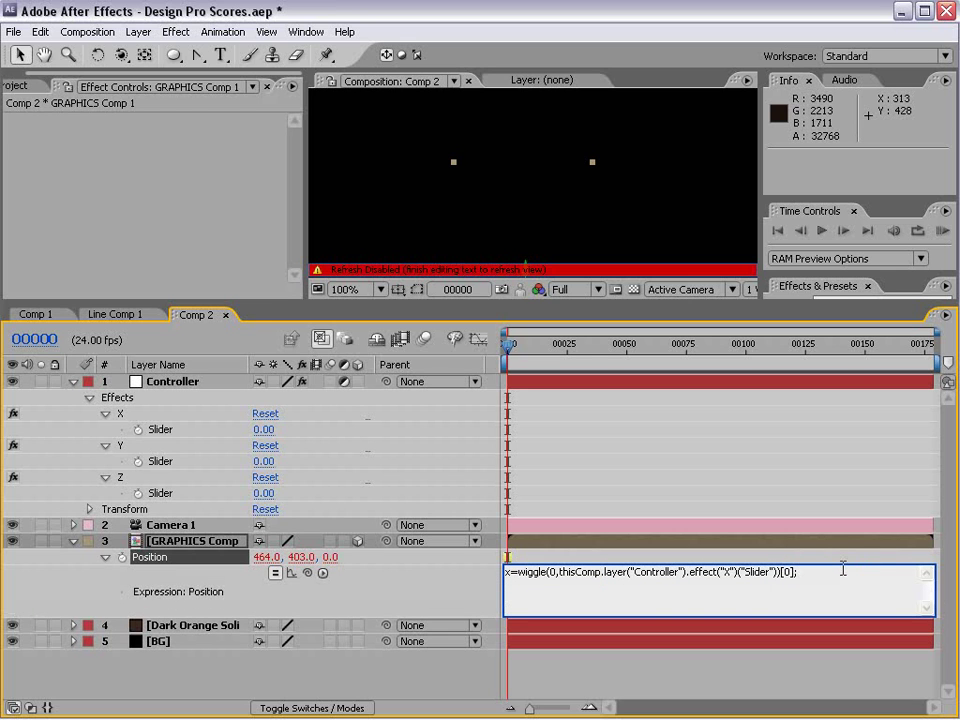
text(y=wiggle(0,)
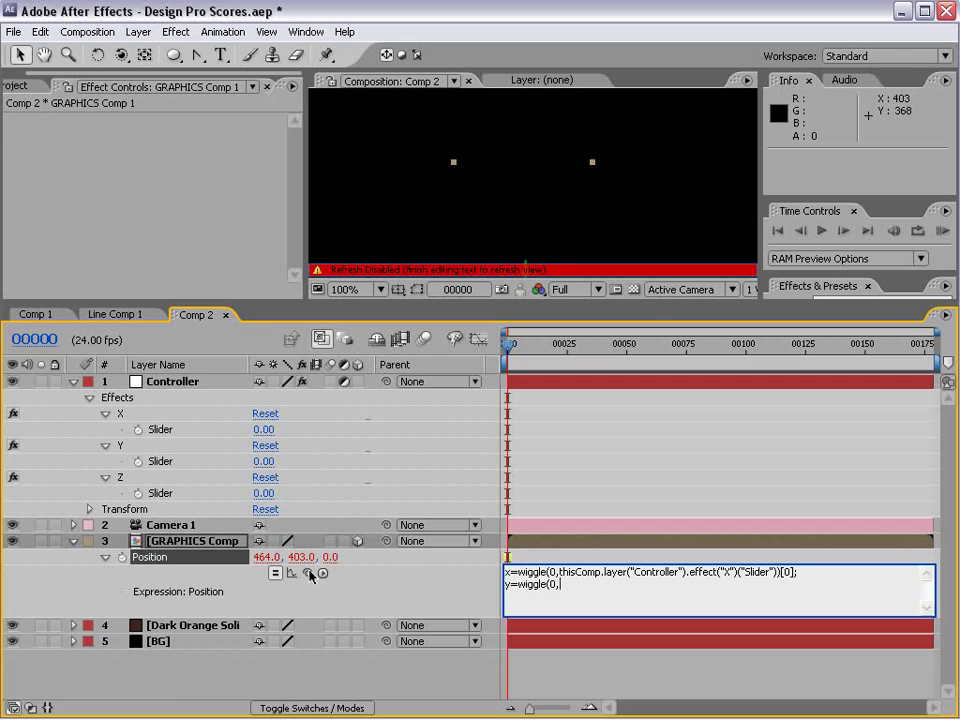
drag(307, 572, 174, 466)
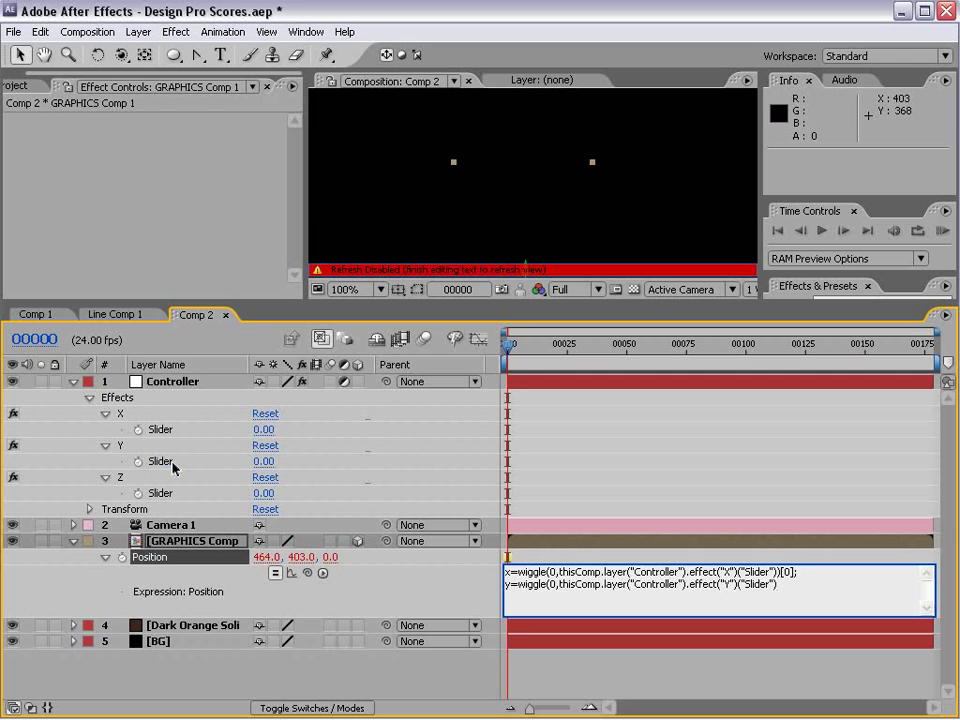
text()[1)
text(;)
- Add a z=wiggle line linked to the Z slider with [2], ending with [x,y,z]
key(Return)
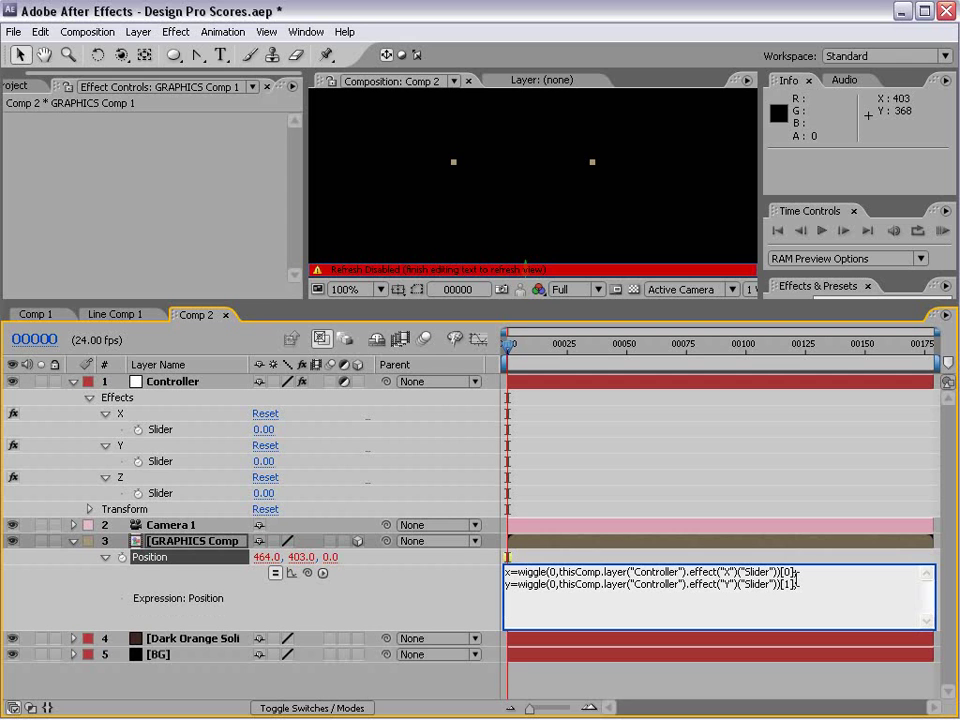
text(z=wiggle(0,)
drag(307, 573, 176, 495)
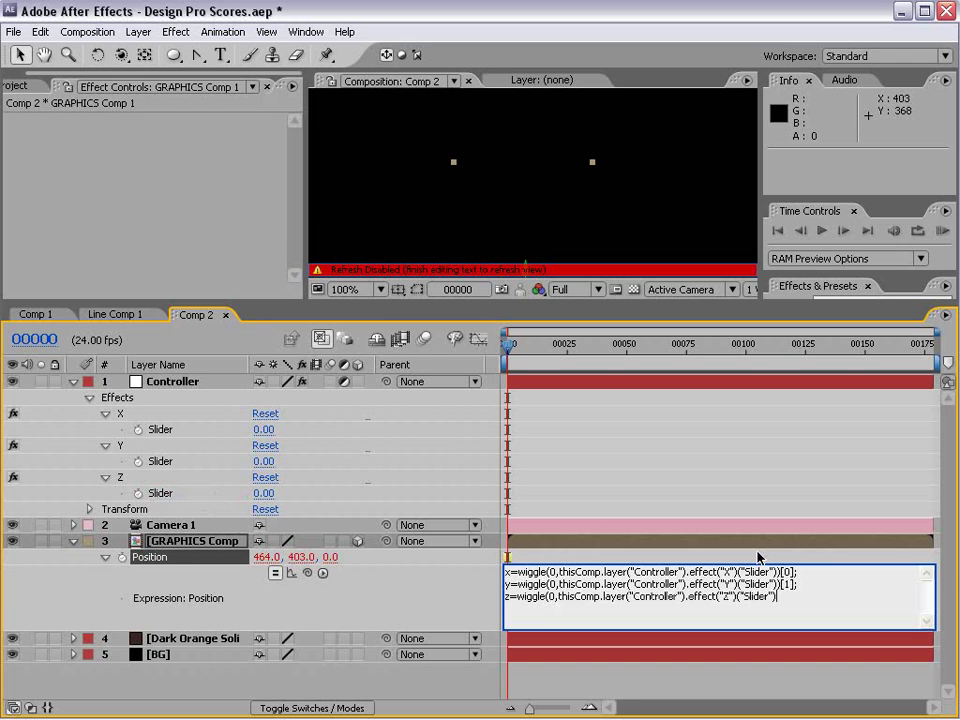
text()[2];)
key(Return)
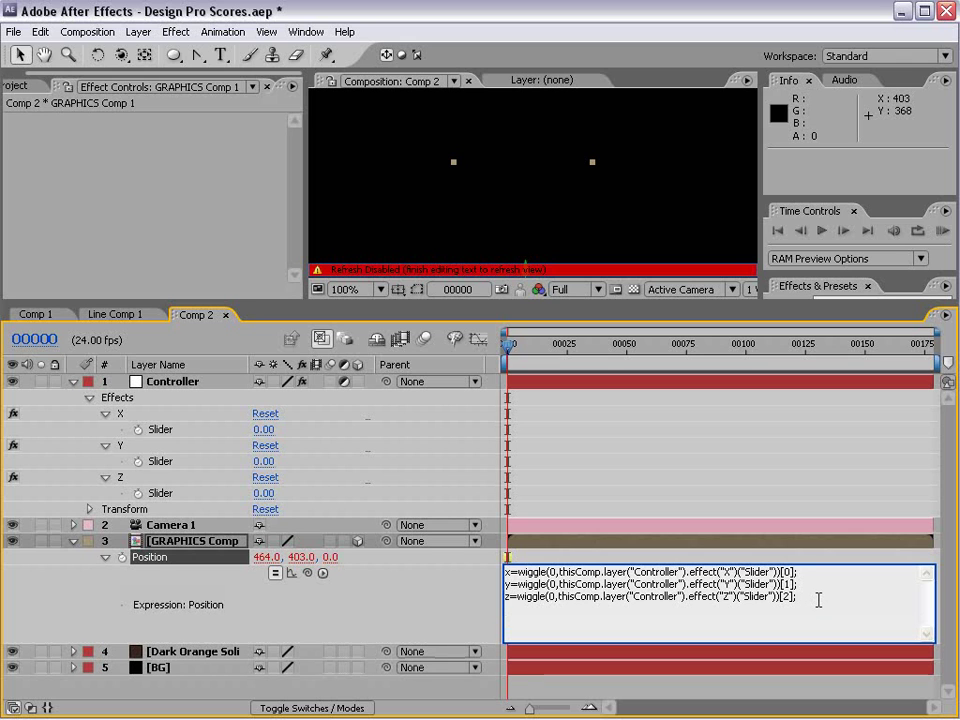
text([x)
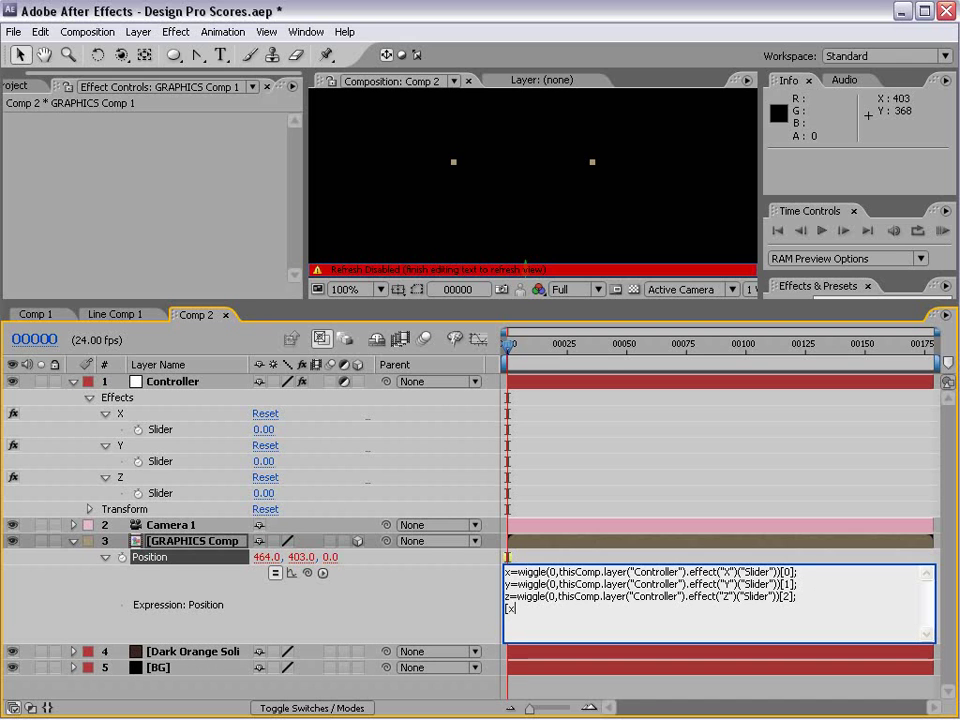
text(,y,z])
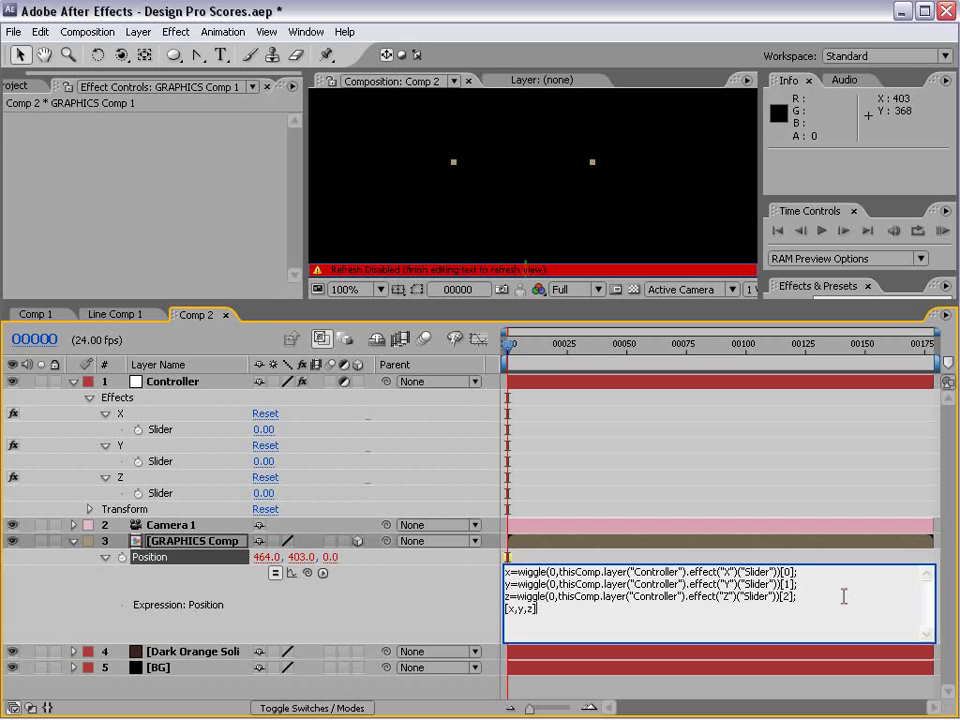
drag(800, 596, 509, 573)
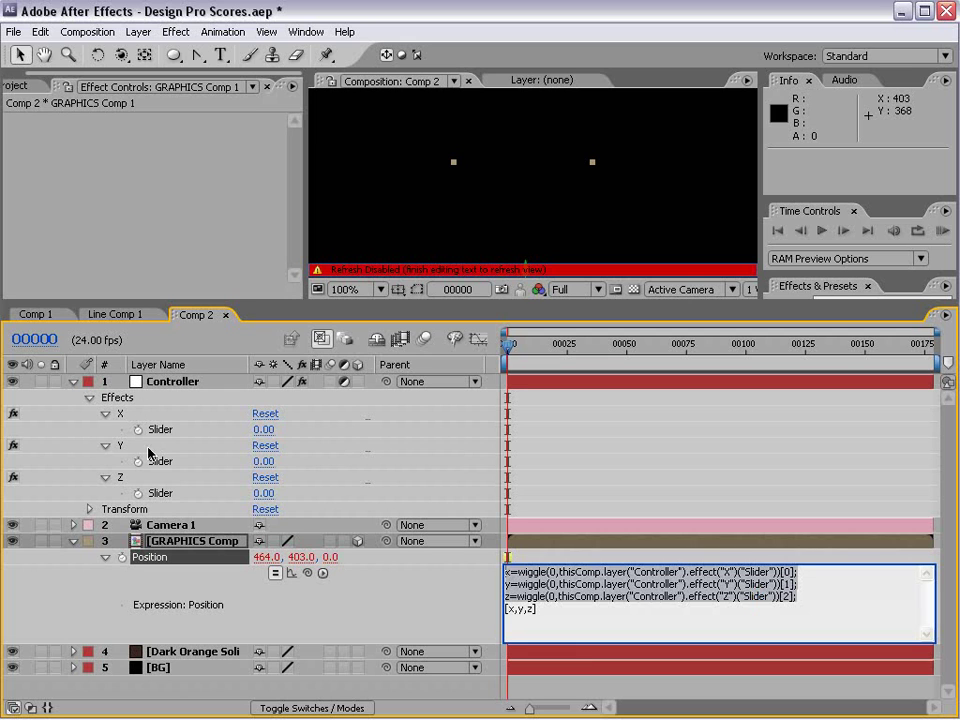
click(519, 619)
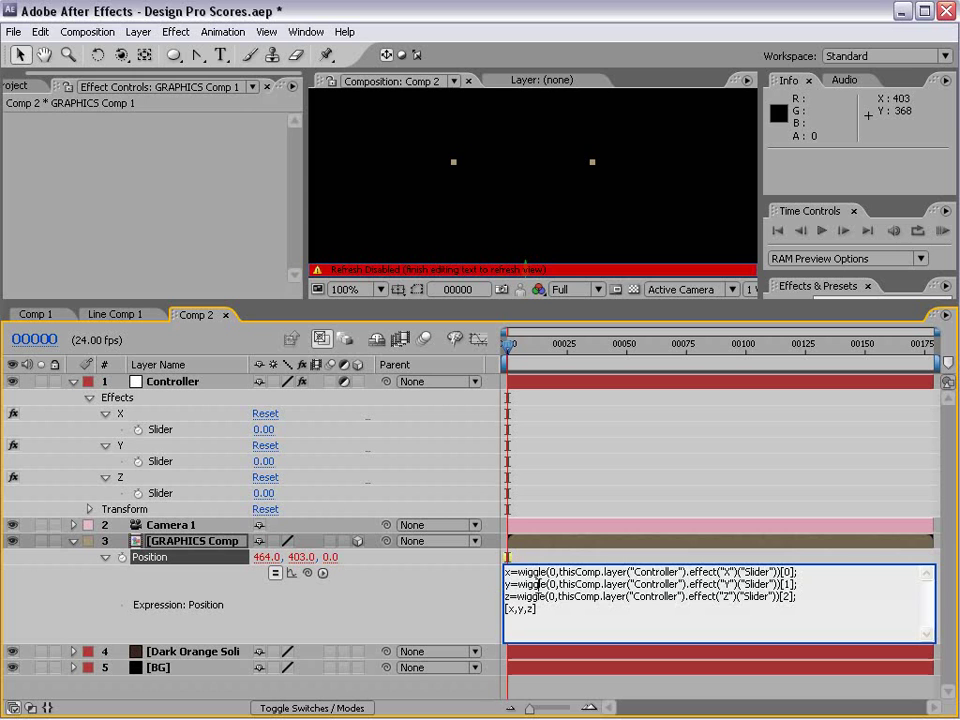
- Commit the Position expression and select the Controller layer
click(540, 556)
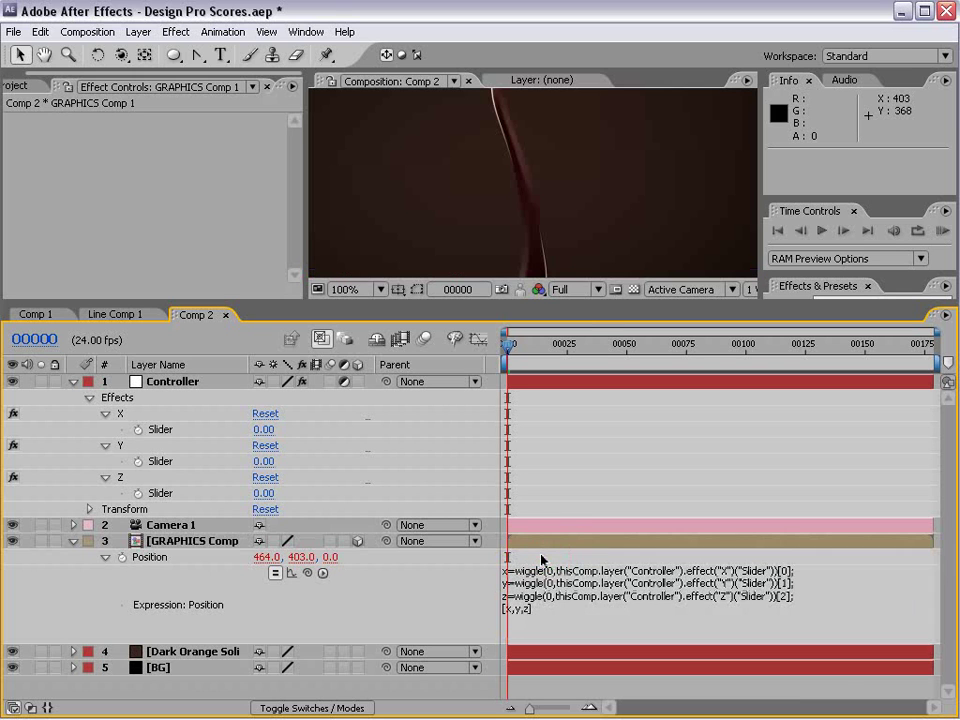
click(540, 548)
scroll(566, 133, down, 1)
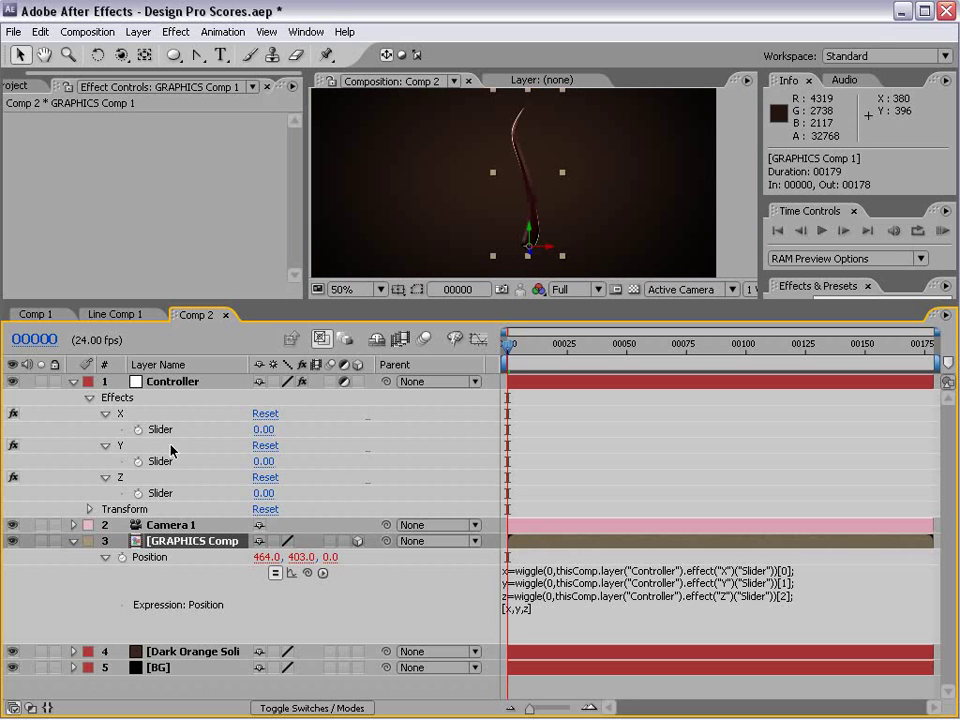
click(171, 383)
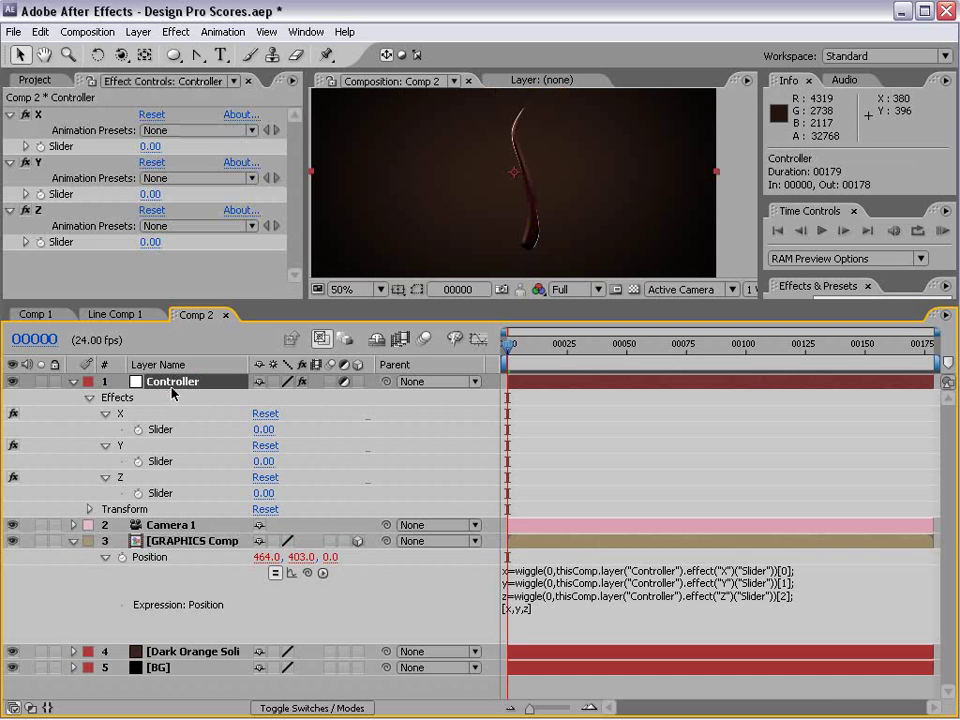
- Duplicate the Z slider and name the copy RotationRandom
click(47, 214)
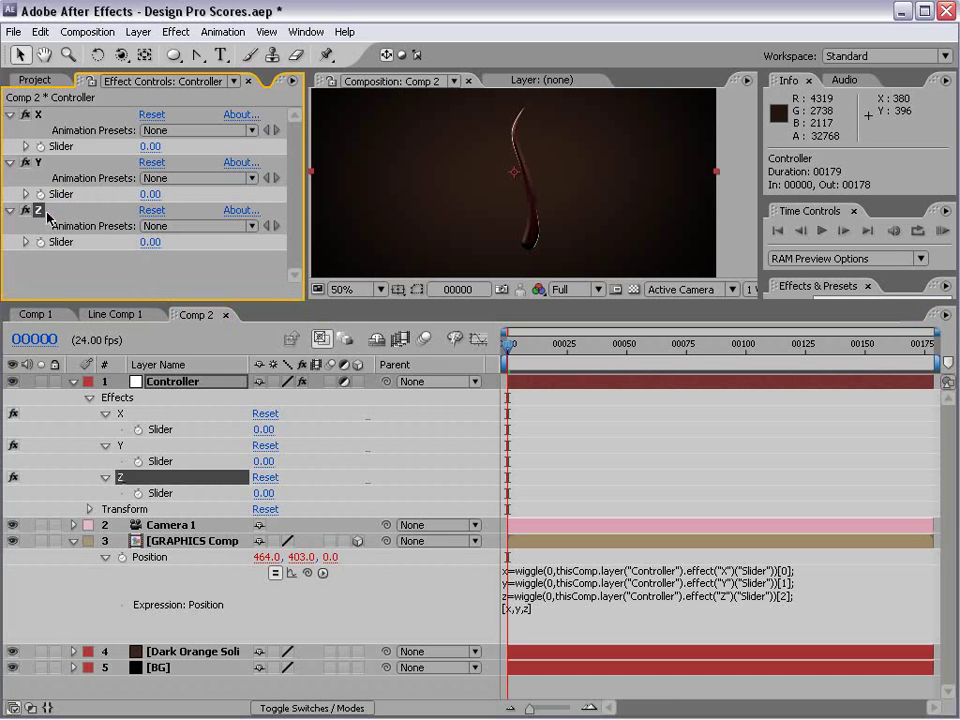
key(ctrl+d)
key(Return)
text(R)
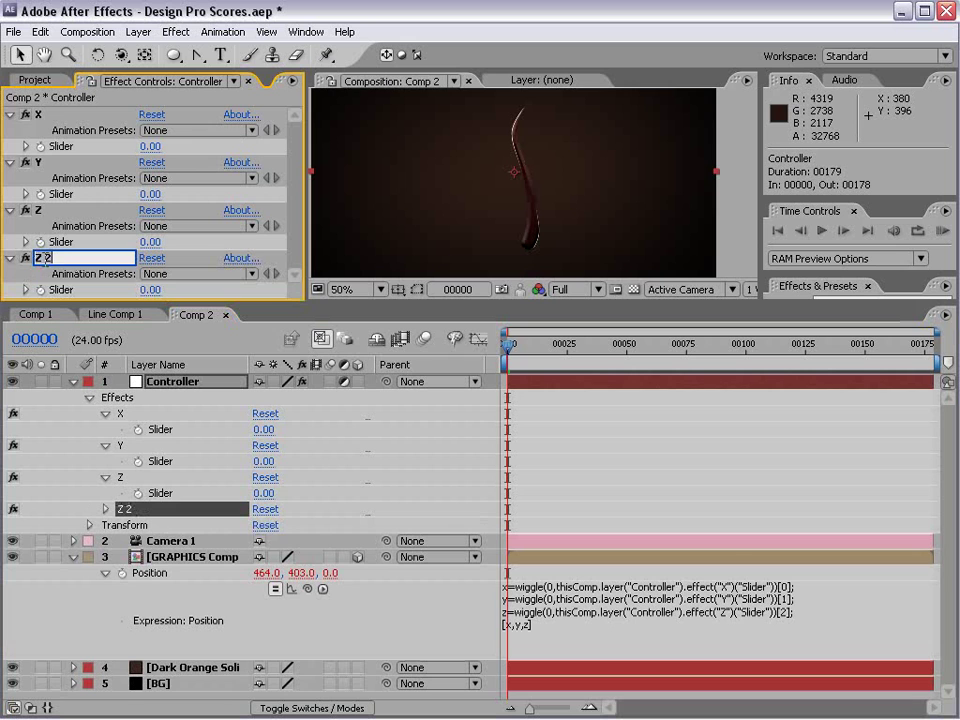
text(otationRando)
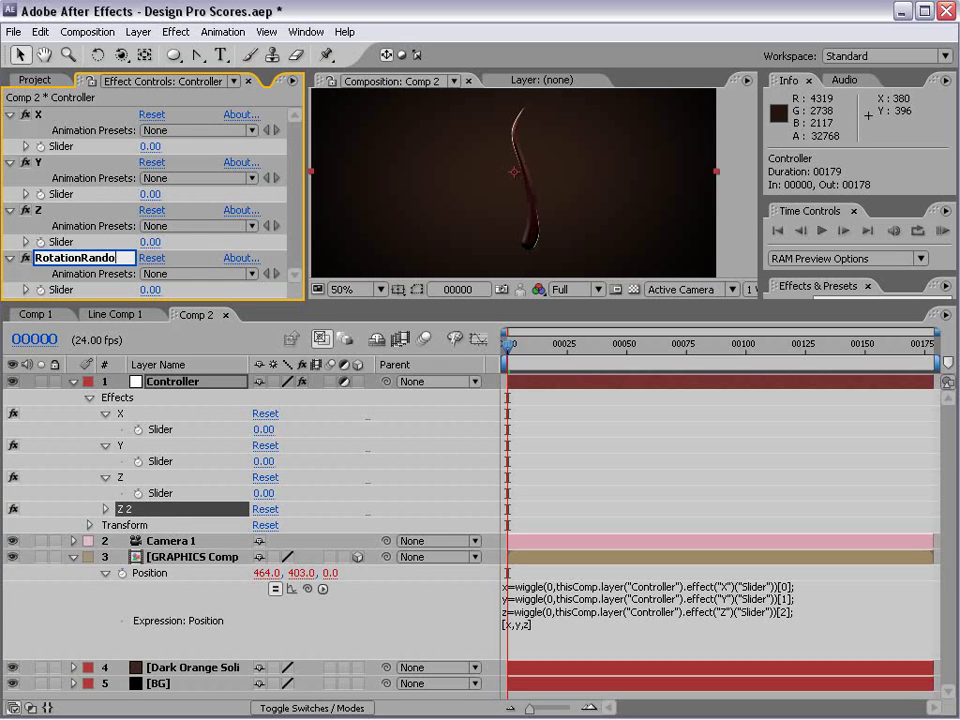
key(BackSpace)
text(om)
- Give GRAPHICS Comp's Orientation a wiggle(0, …) expression pick-whipped to the Controller's RotationRandom slider
click(160, 558)
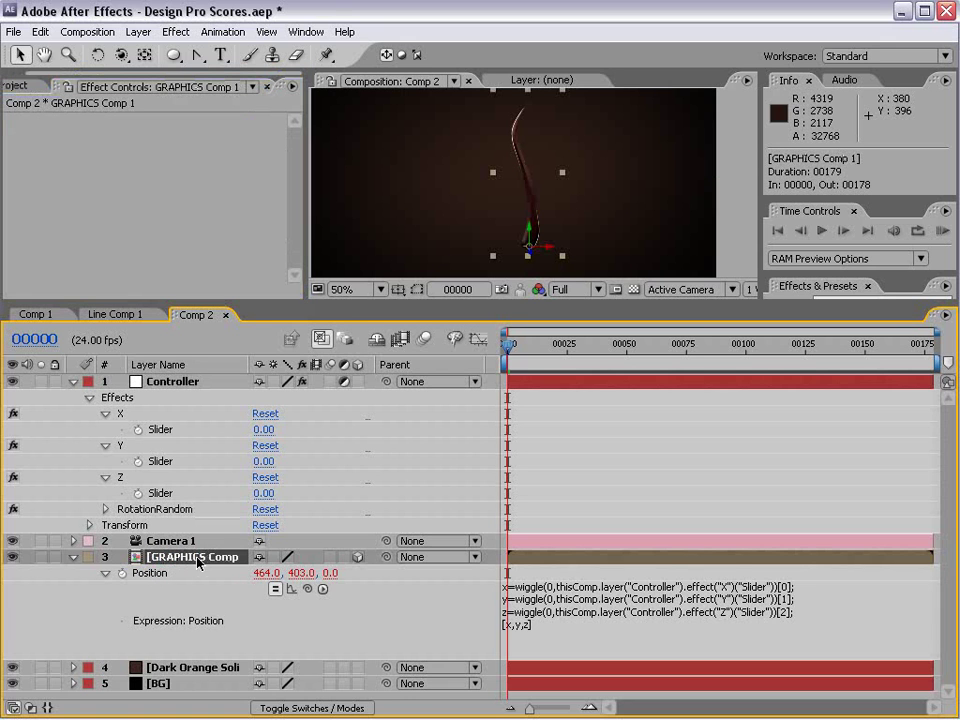
key(shift+r)
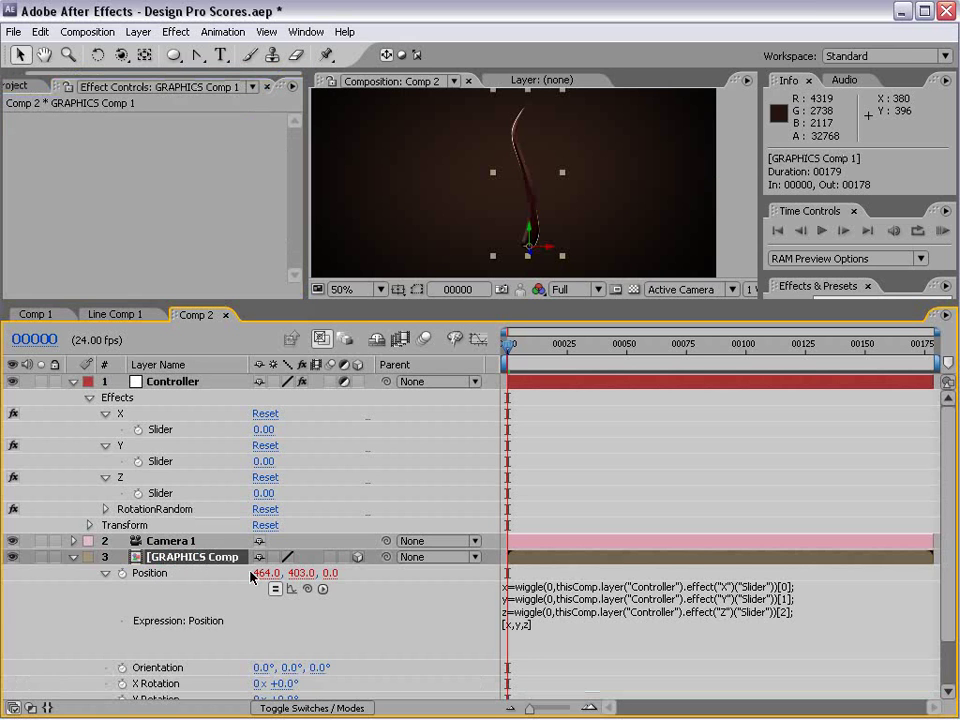
scroll(311, 598, down, 2)
click(105, 462)
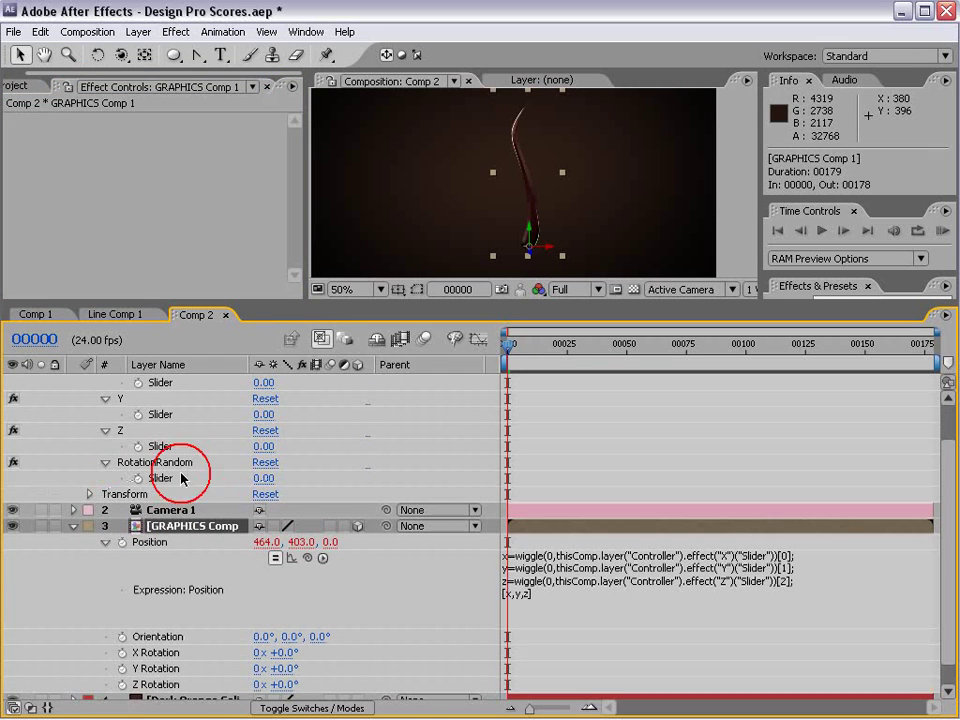
key(h)
scroll(303, 590, down, 1)
key(v)
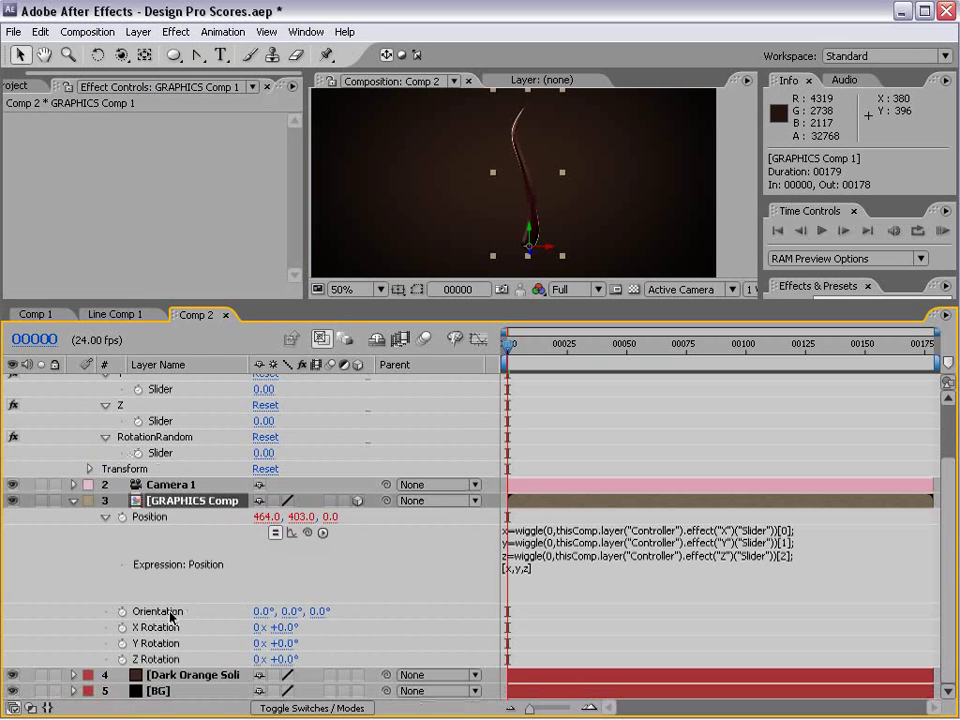
alt+click(122, 611)
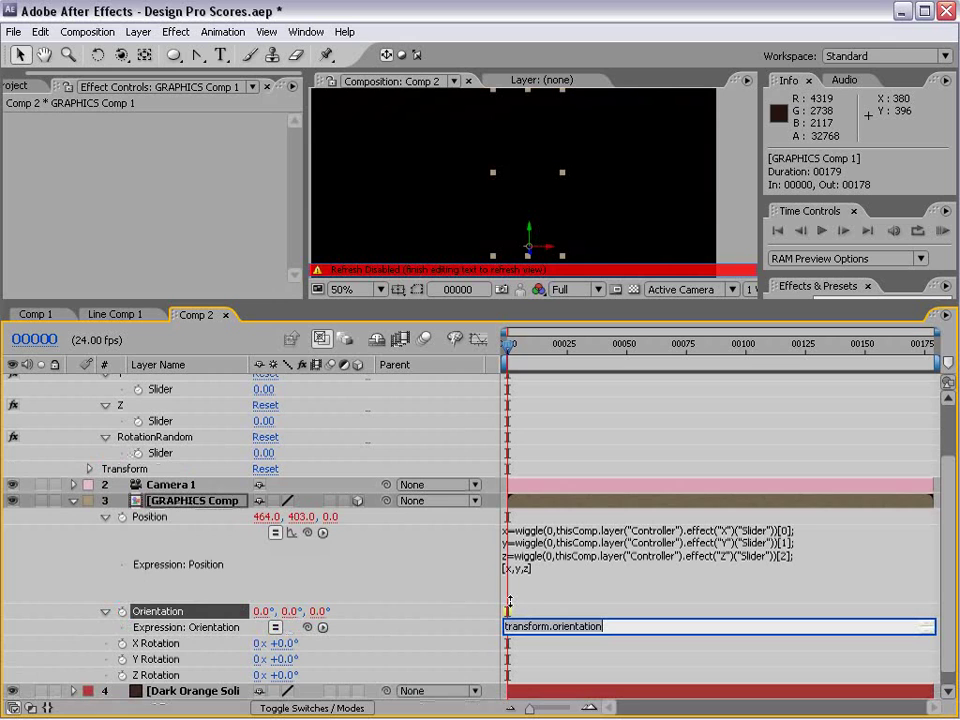
text(wiggle()
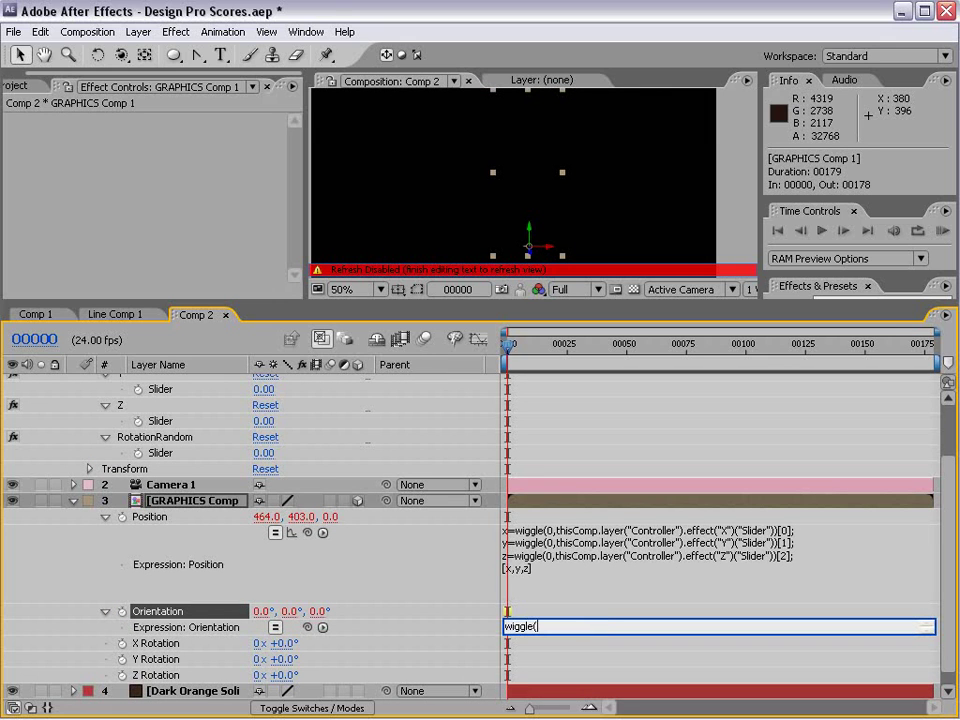
text(0,)
drag(307, 627, 187, 455)
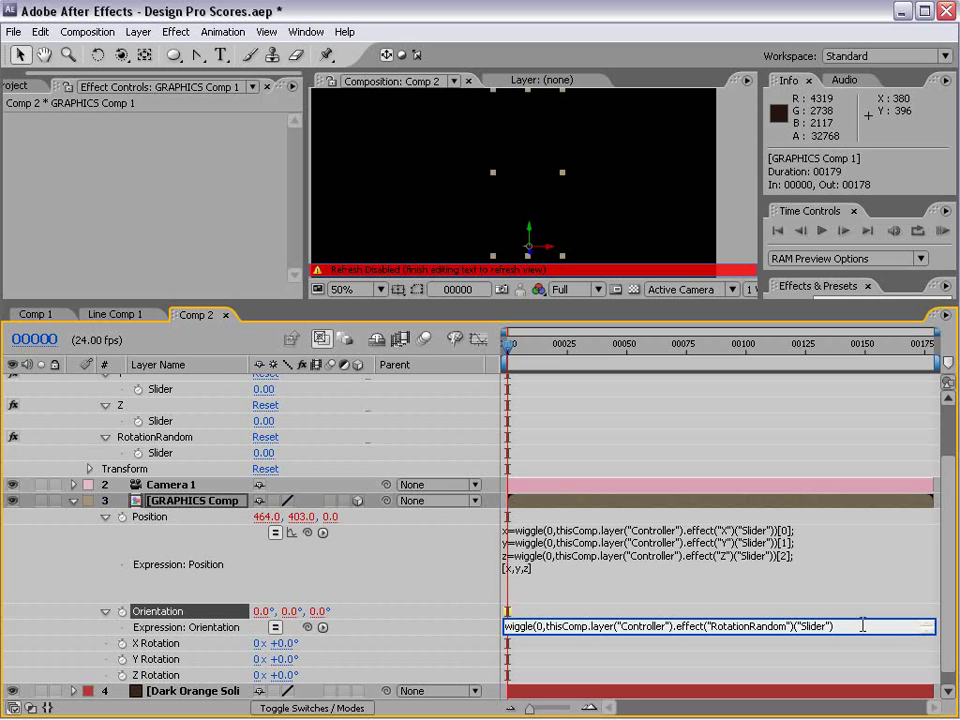
text())
click(529, 615)
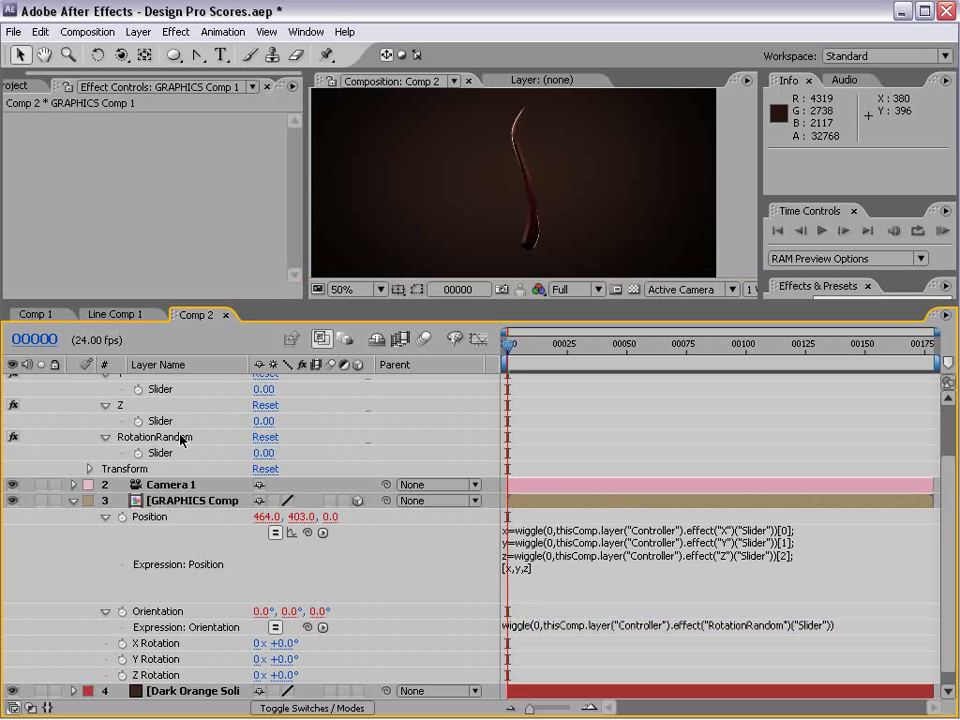
- Test higher RotationRandom values, then set the slider back to 0
click(218, 438)
drag(259, 454, 272, 452)
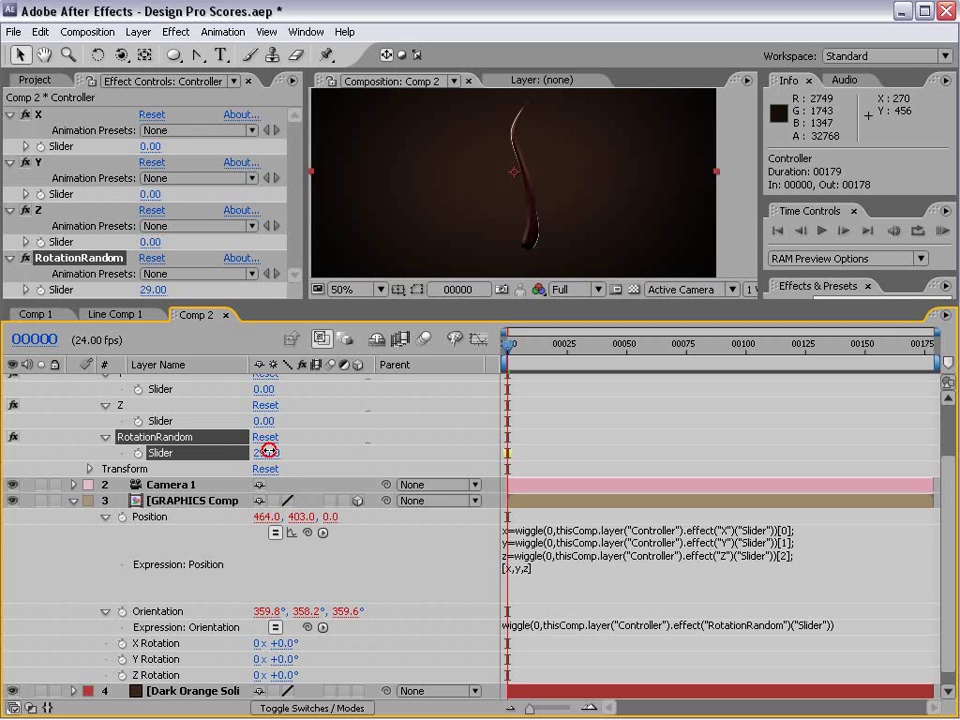
mouse_move(266, 453)
mouse_down()
mouse_move(323, 442)
mouse_move(875, 430)
mouse_move(597, 415)
mouse_move(663, 410)
mouse_move(613, 406)
mouse_move(470, 412)
mouse_move(521, 518)
mouse_up()
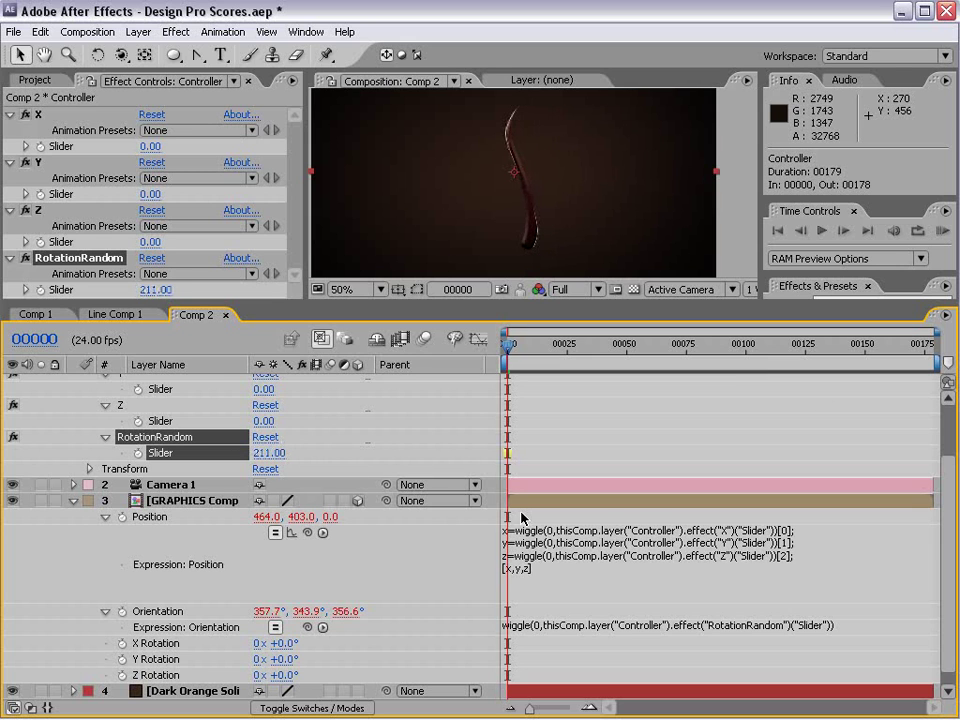
click(278, 454)
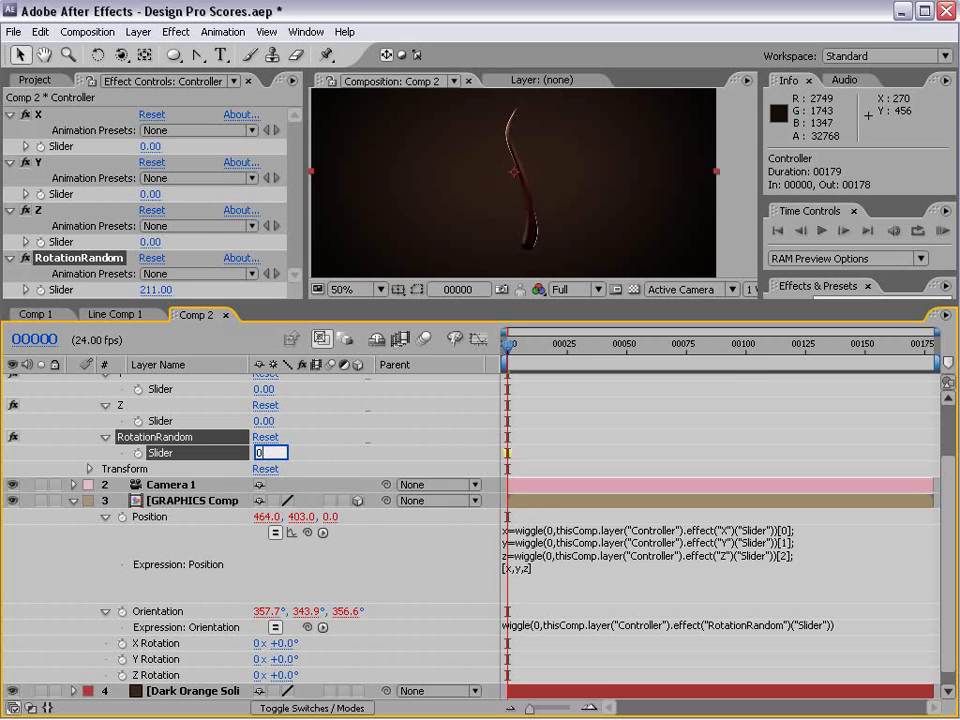
text(0)
key(Return)
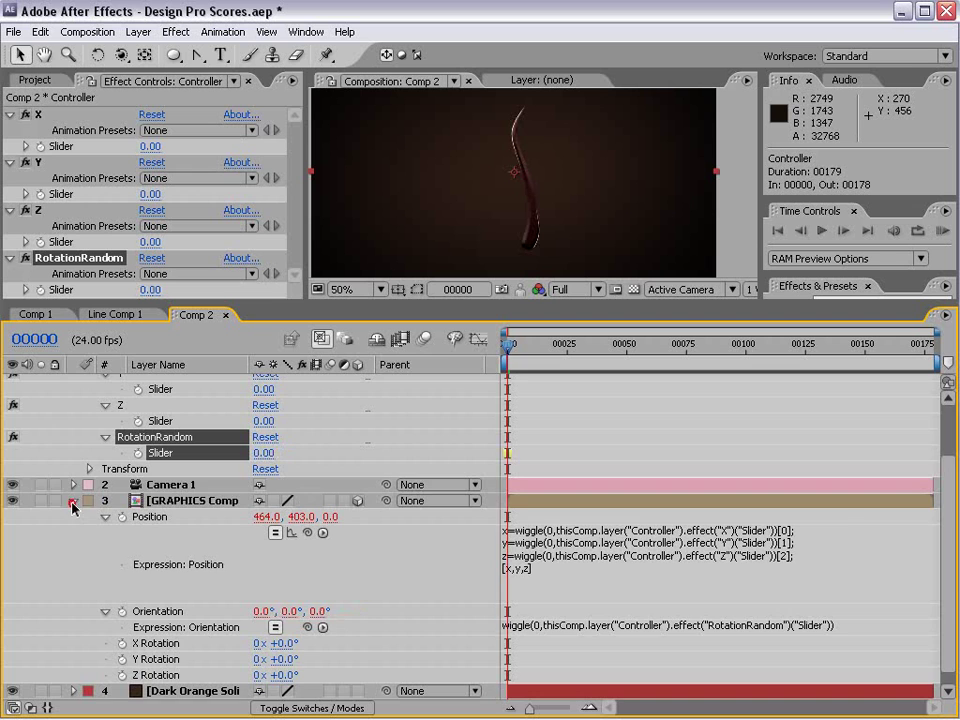
- Collapse the layers, set preview resolution to Half, enlarge the viewer and save Design Pro Scores.aep
click(74, 501)
click(73, 382)
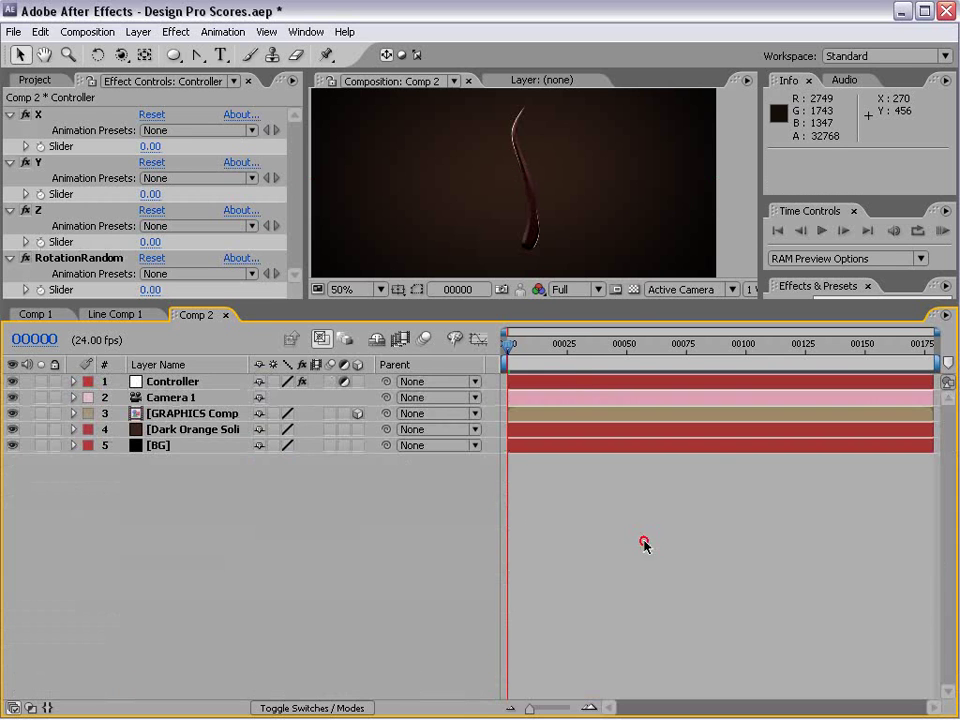
click(568, 290)
click(574, 321)
drag(480, 305, 472, 383)
key(ctrl+s)
- Duplicate the GRAPHICS Comp 1 vine layer four times with Ctrl+D
click(591, 581)
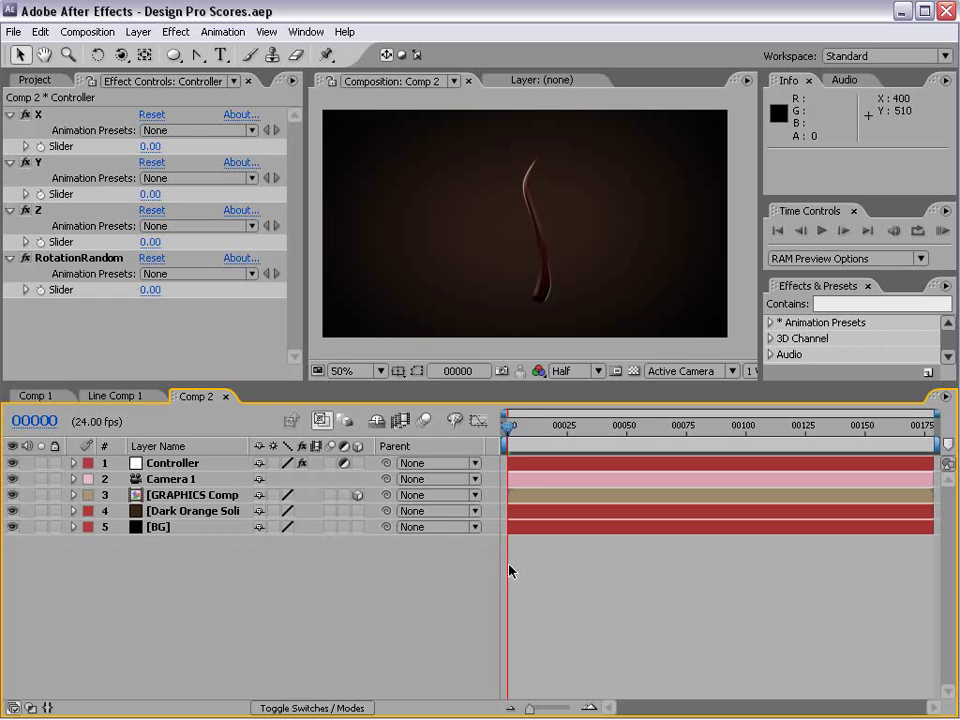
click(202, 498)
key(ctrl+d)
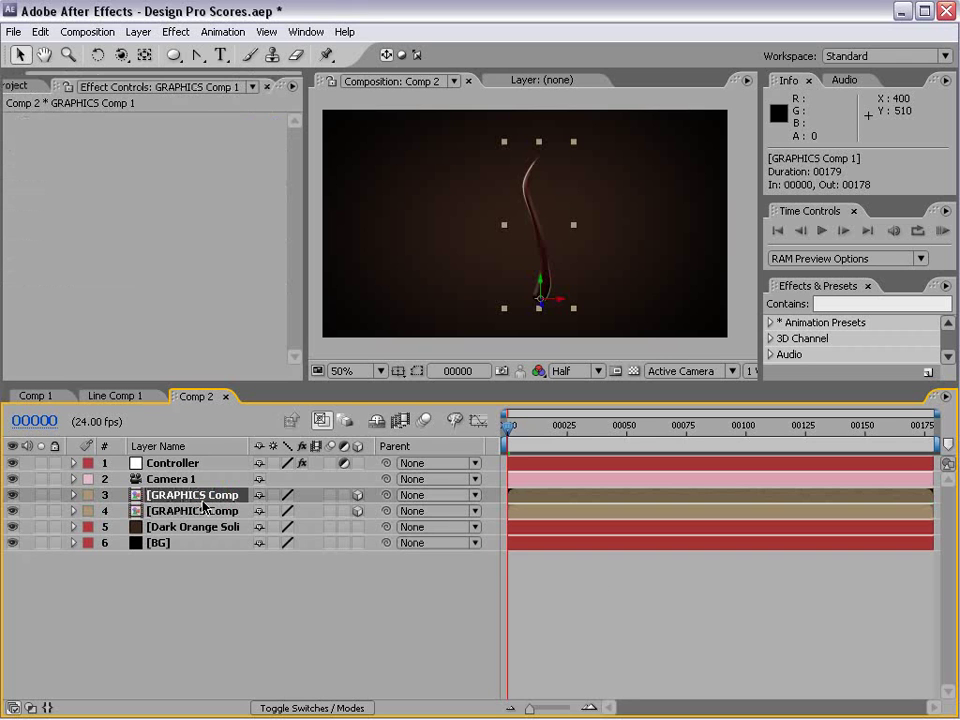
key(ctrl+d)
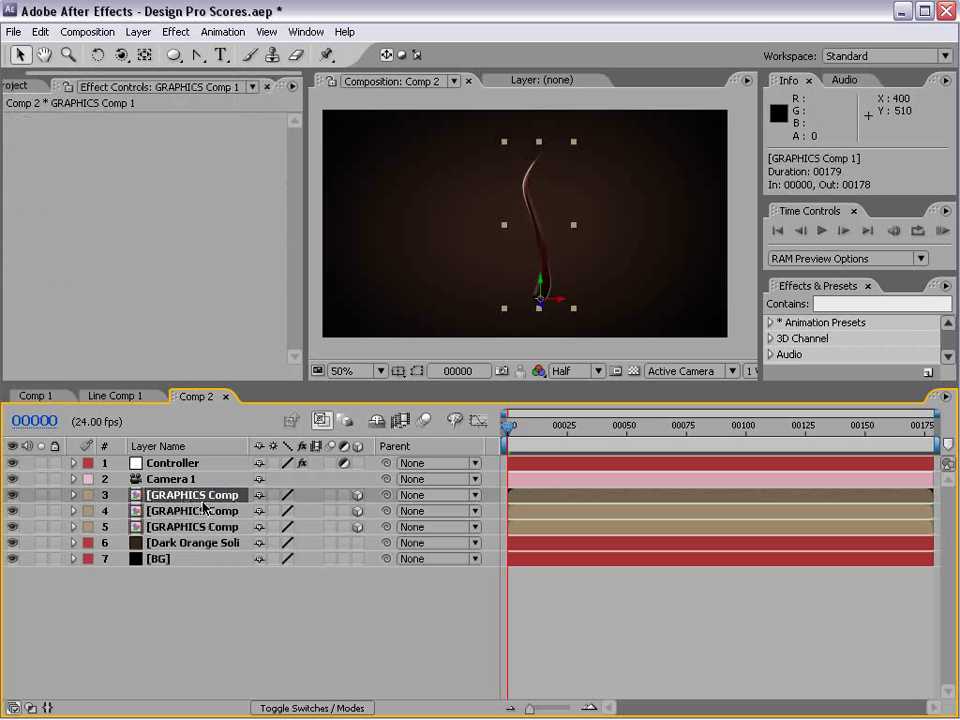
key(ctrl+d)
key(ctrl+d)
key(ctrl+d)
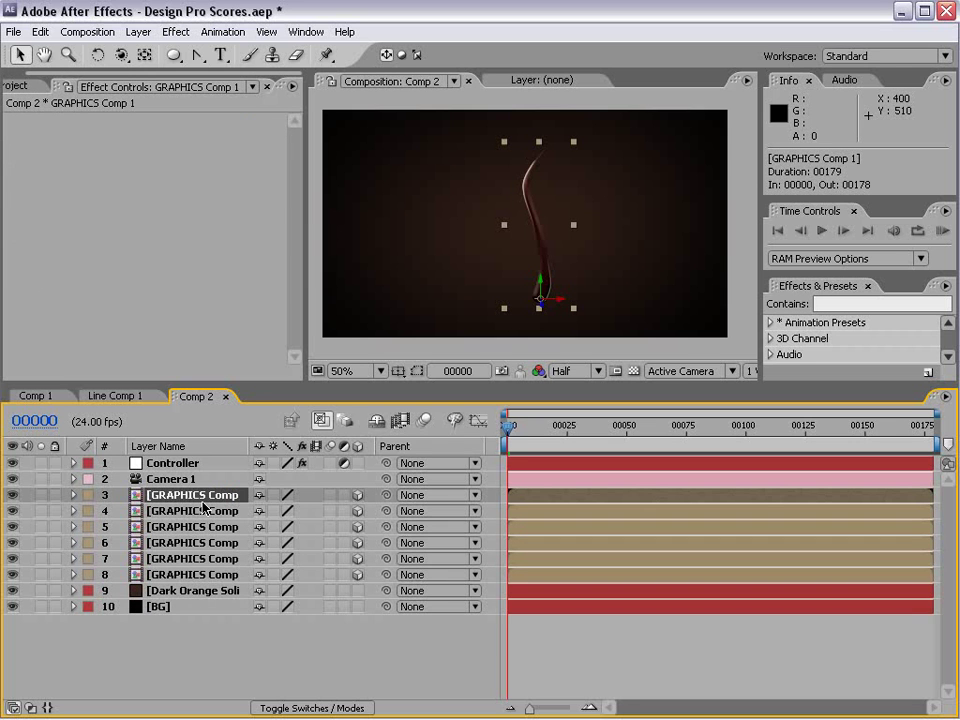
key(ctrl+d)
key(ctrl+d)
key(ctrl+d)
key(ctrl+d)
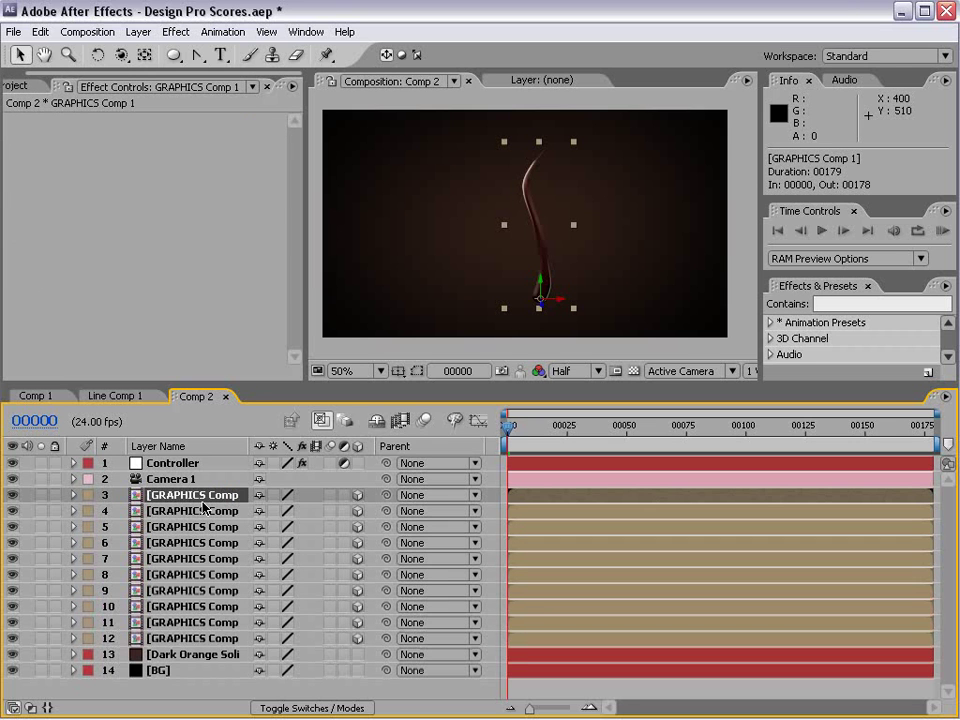
- Scrub the Controller's X, Y and Z sliders to 463, 25 and 512
click(172, 465)
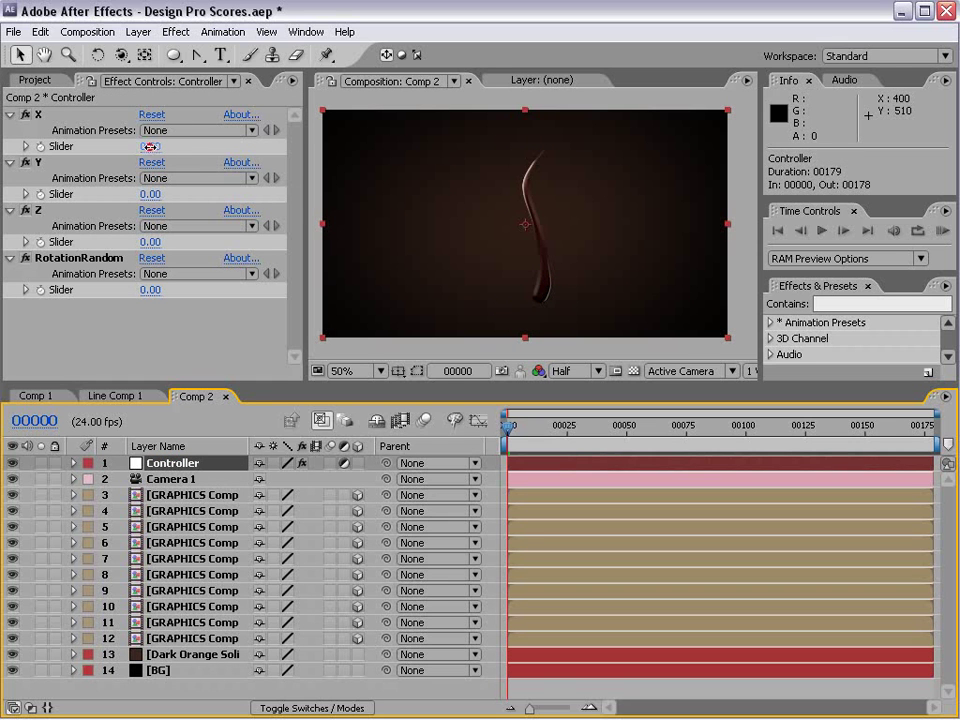
drag(150, 146, 255, 150)
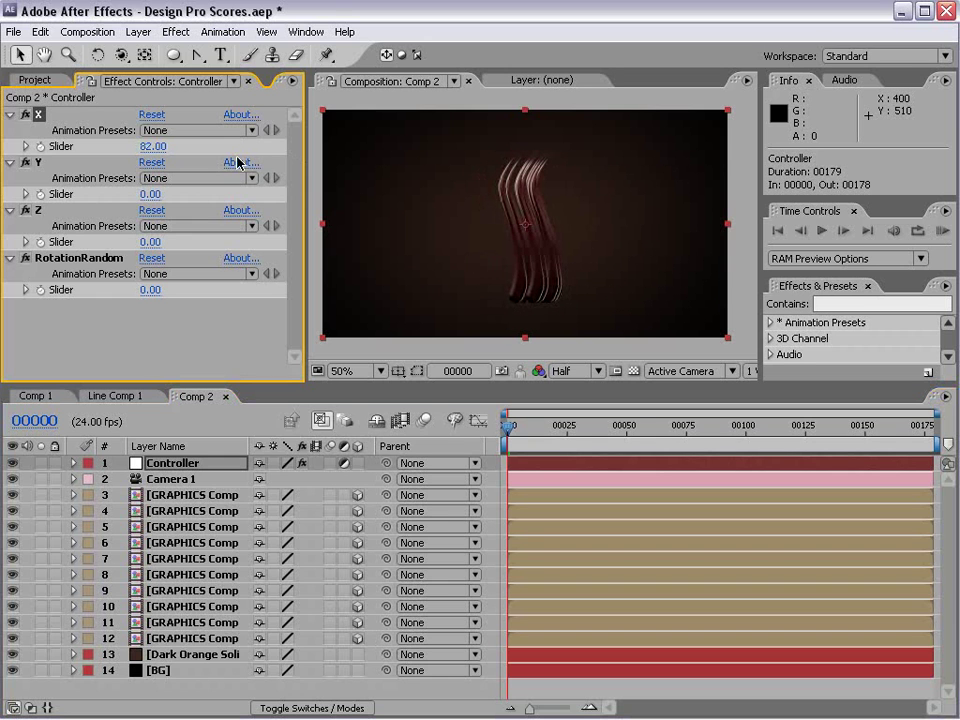
drag(150, 194, 199, 210)
drag(150, 242, 607, 218)
drag(159, 193, 524, 170)
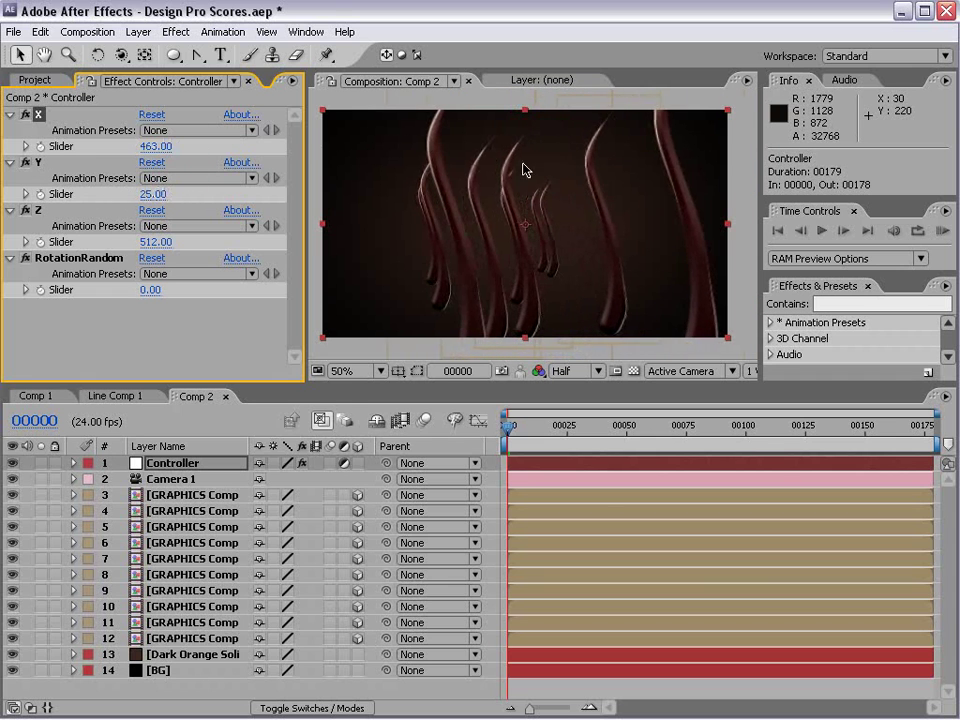
- Add two more vine copies and scrub the Controller's RotationRandom slider
click(192, 495)
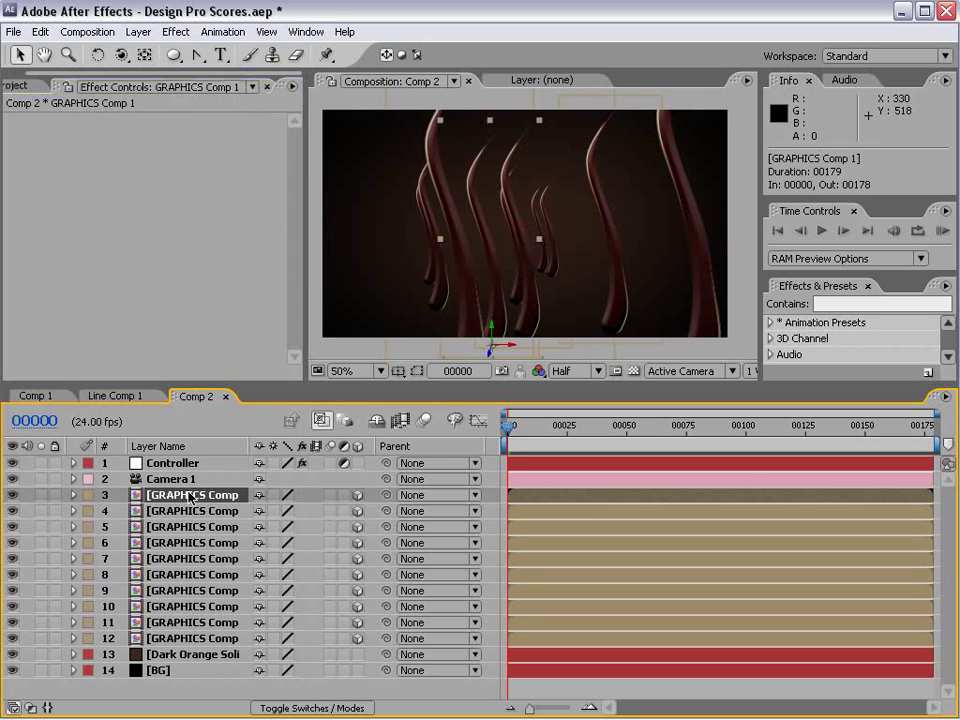
key(ctrl+d)
key(ctrl+d)
key(ctrl+d)
key(ctrl+d)
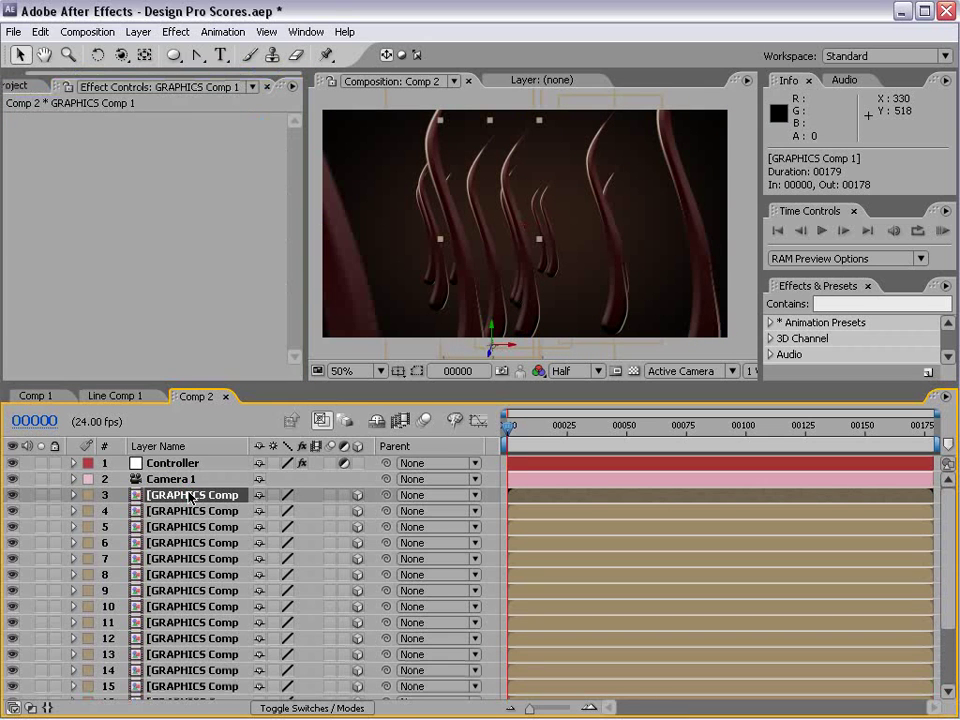
key(ctrl+d)
key(ctrl+d)
key(ctrl+d)
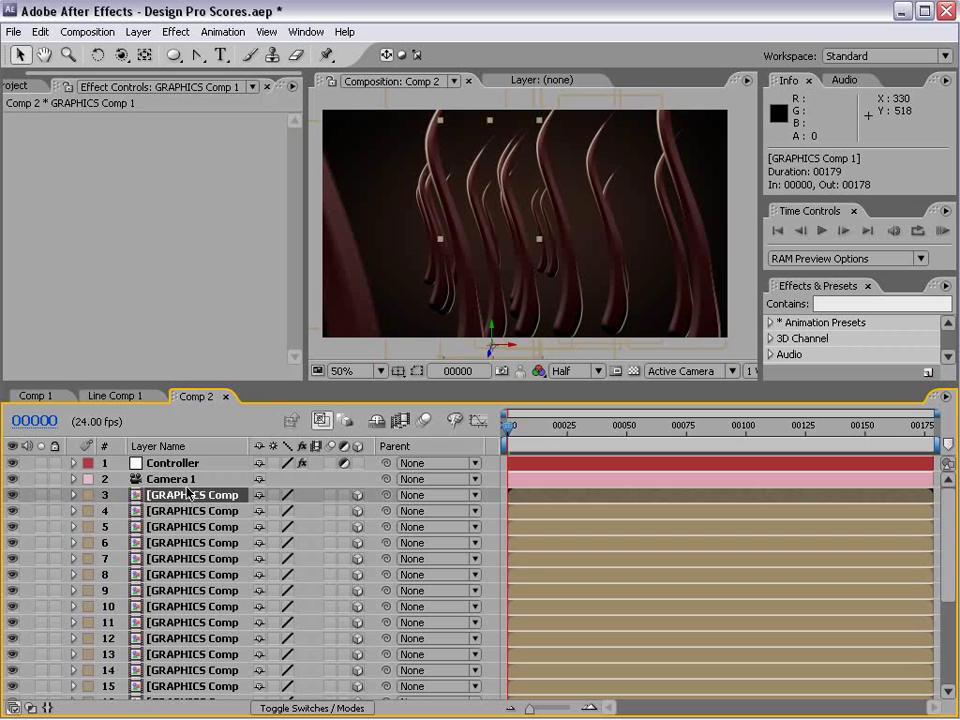
click(175, 465)
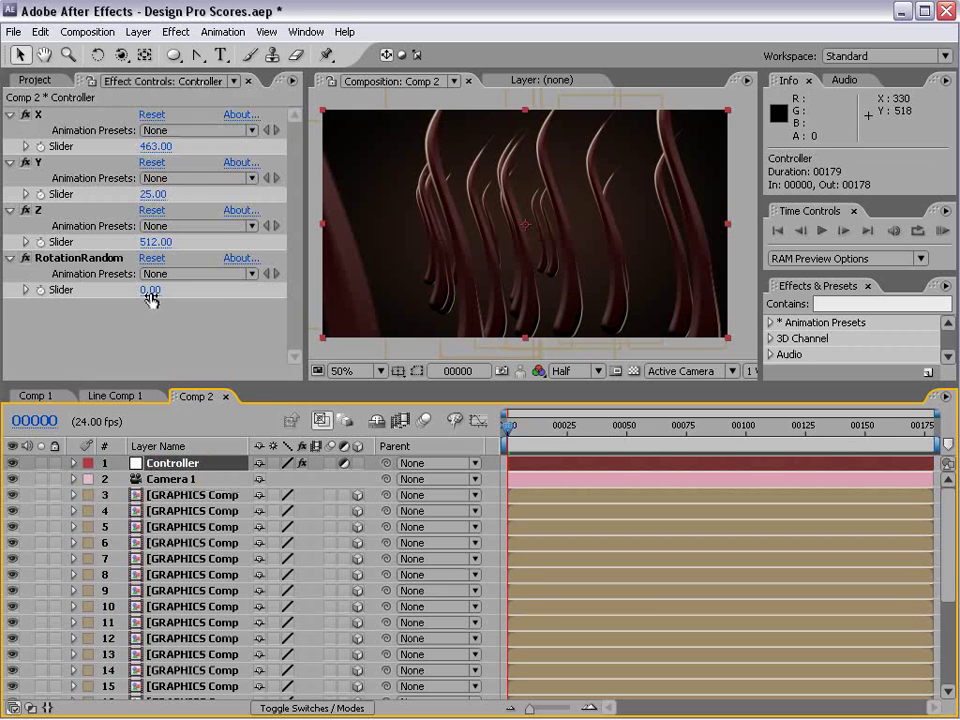
drag(150, 291, 148, 319)
- Inspect Glow Stream 9's Turbulent Displace settings in Comp 1
click(24, 398)
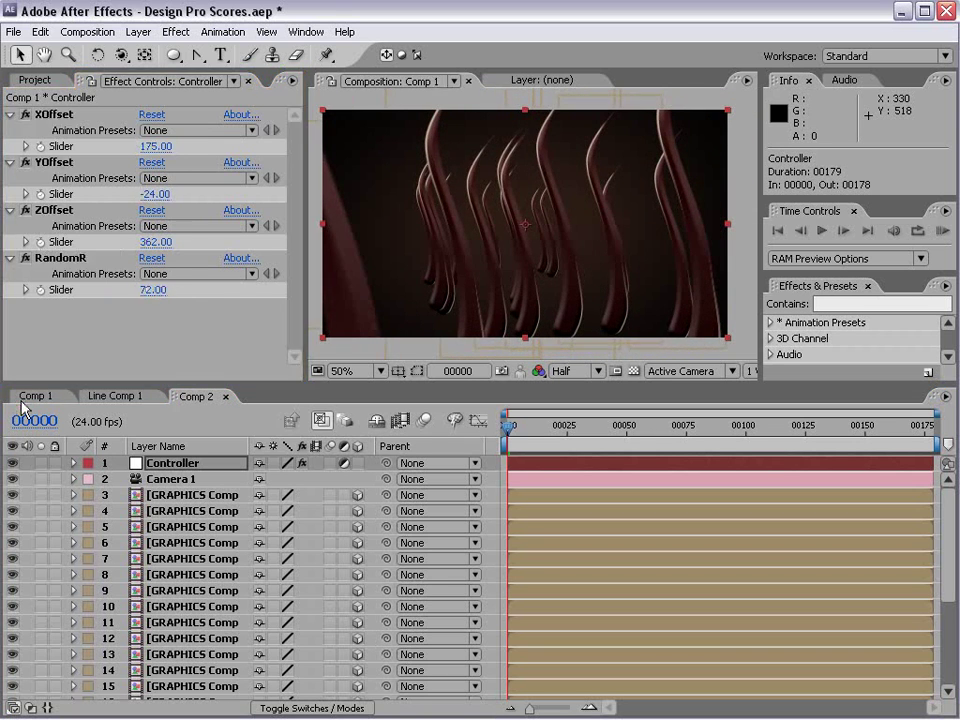
click(181, 581)
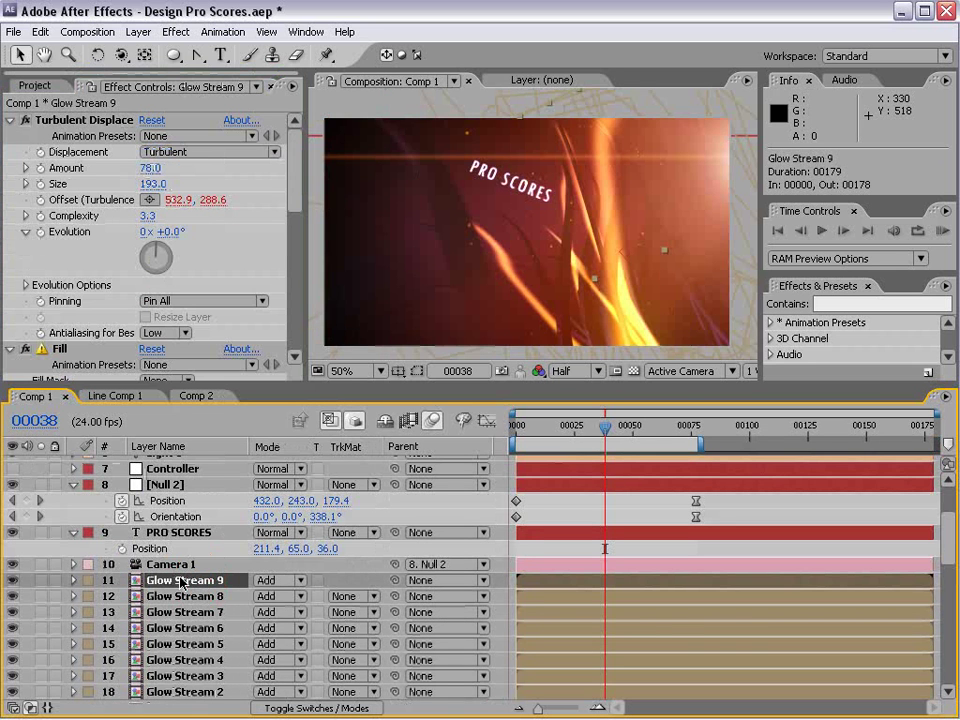
click(101, 122)
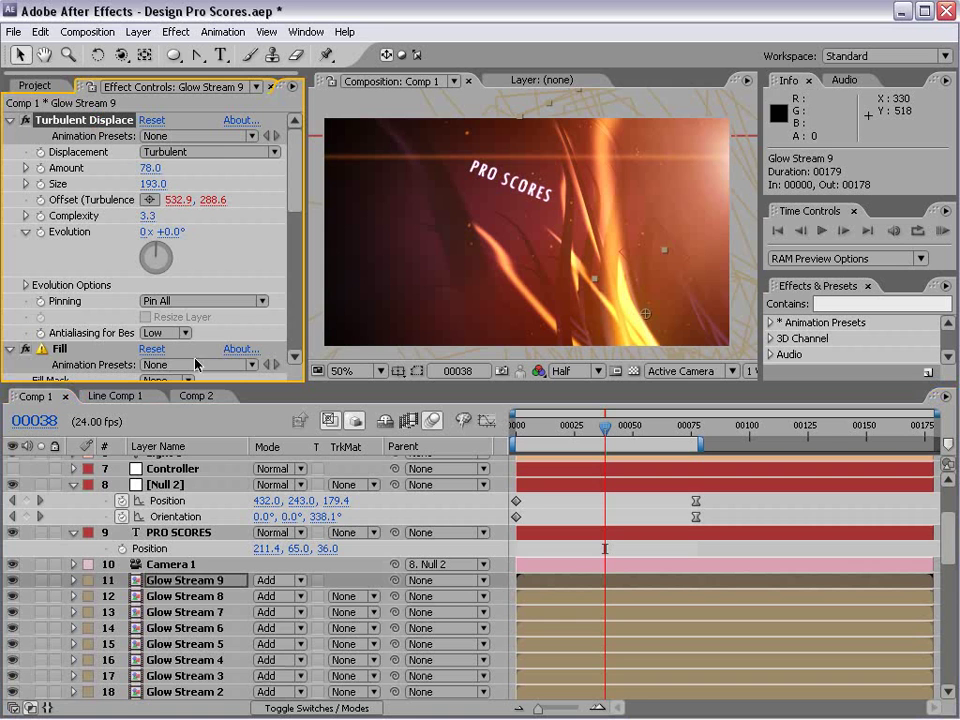
- Back in Comp 2, delete all duplicate vine layers, keeping one GRAPHICS Comp 1
click(194, 396)
click(150, 495)
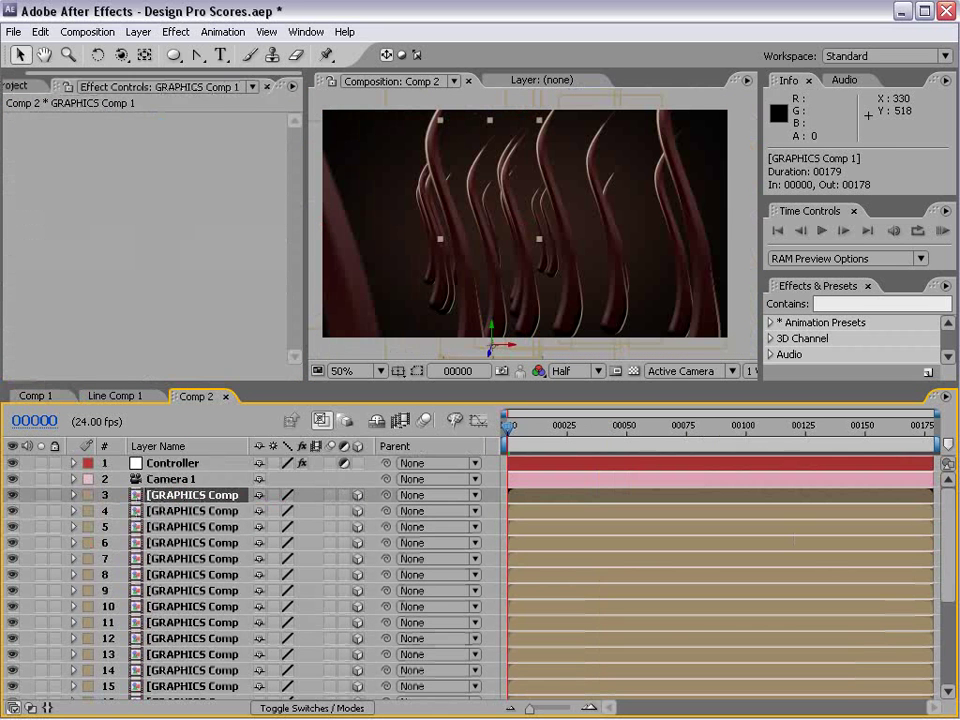
scroll(200, 600, down, 3)
shift+click(193, 676)
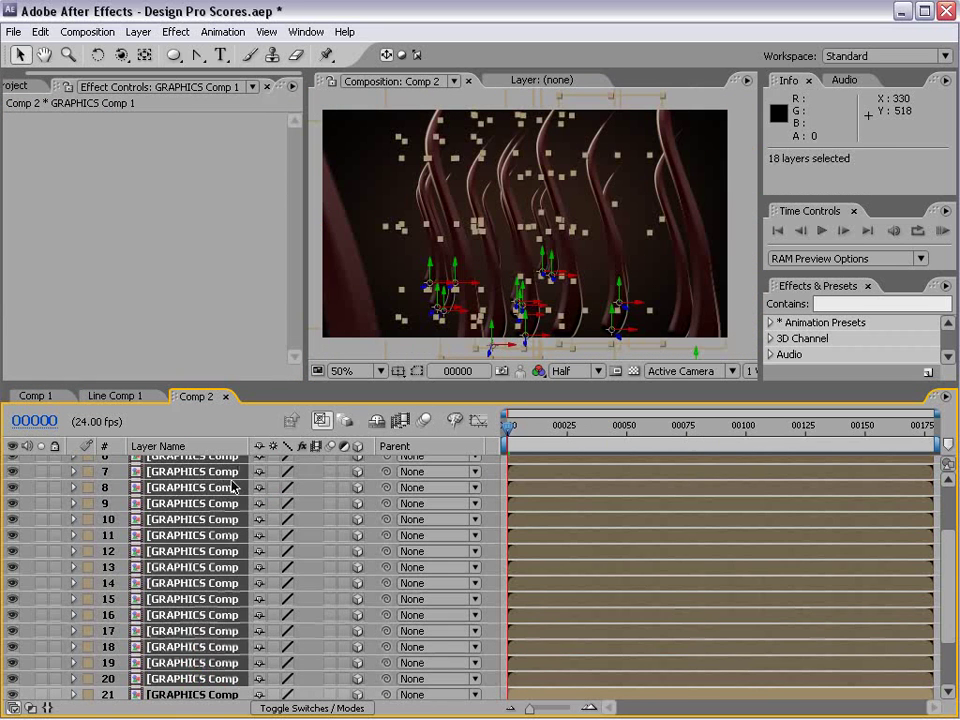
key(Delete)
click(170, 495)
shift+click(178, 527)
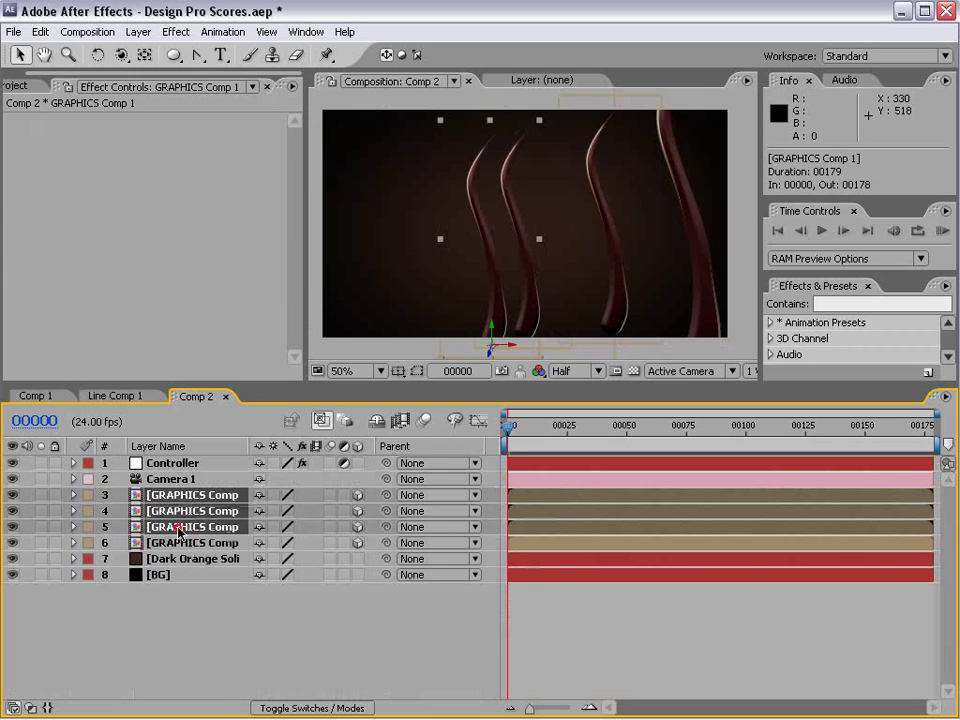
key(Delete)
click(208, 497)
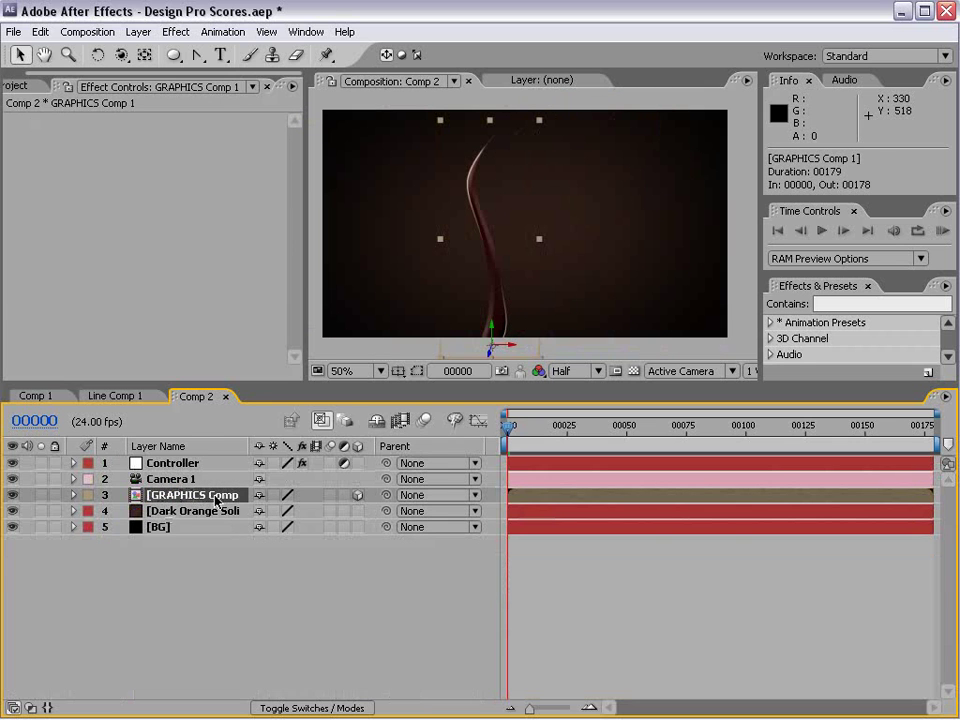
- Apply Turbulent Displace to the vine and move its turbulence offset to 308.2, 291.9
click(177, 31)
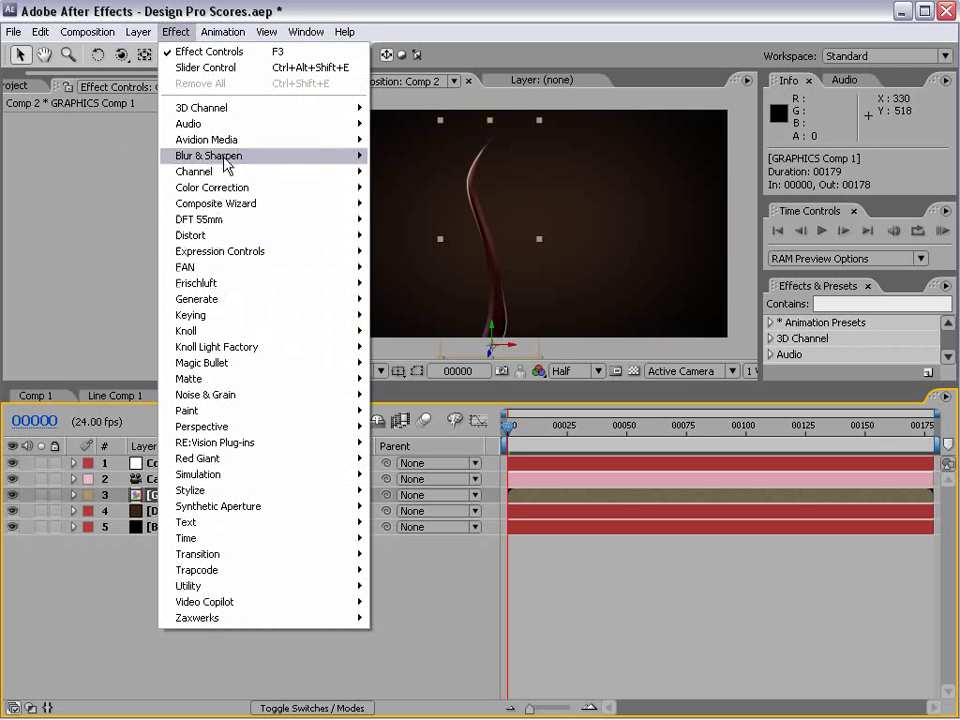
mouse_move(225, 238)
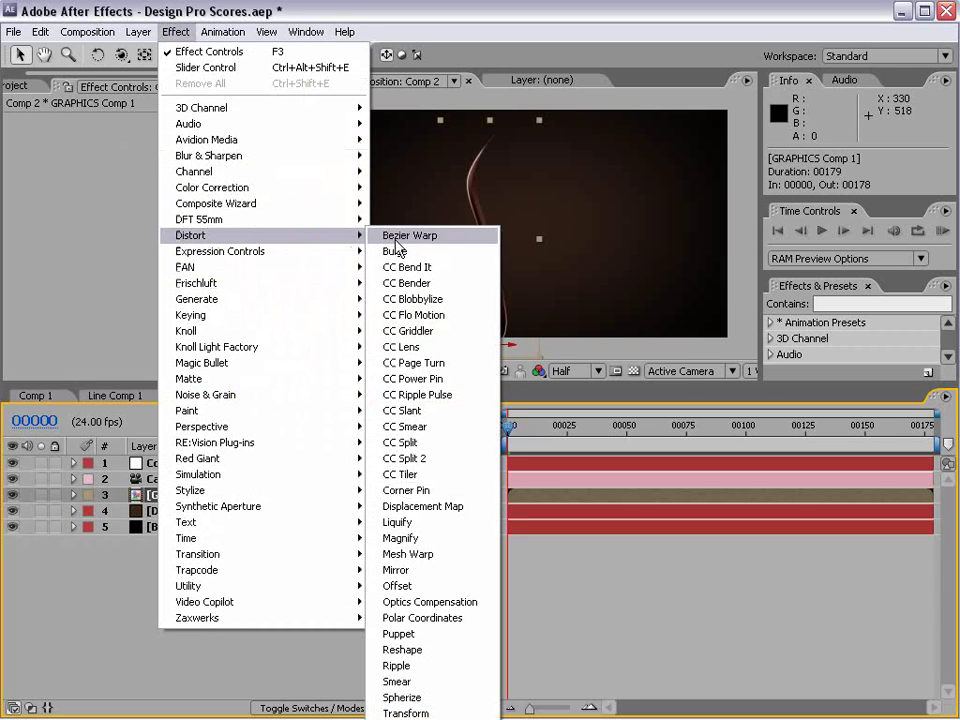
click(470, 566)
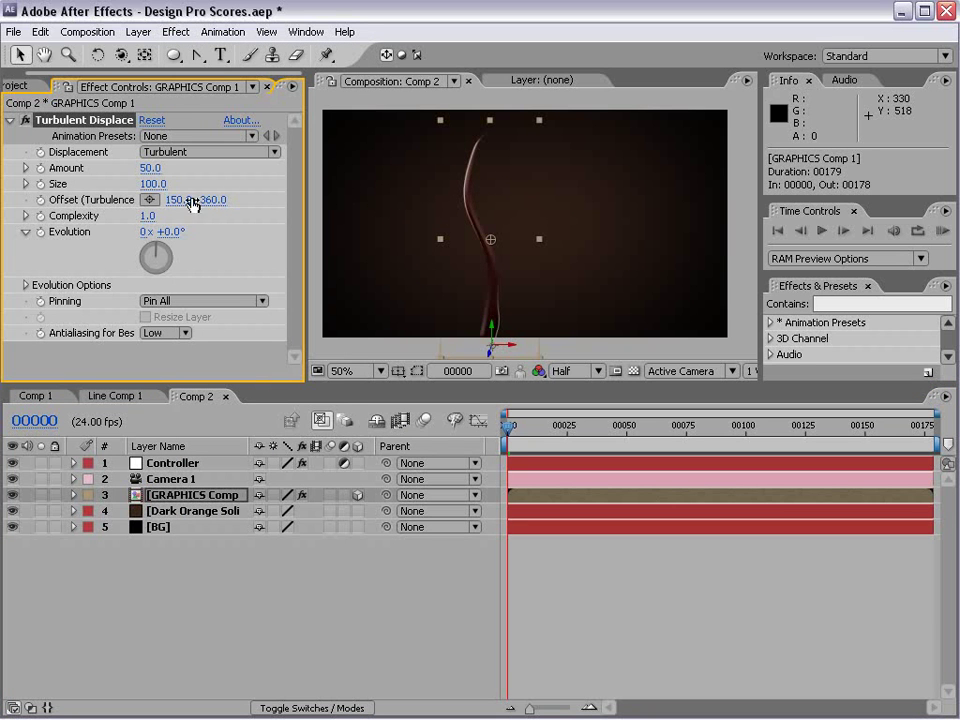
drag(183, 199, 226, 197)
mouse_move(544, 242)
mouse_down()
mouse_move(358, 250)
mouse_move(490, 322)
mouse_move(480, 156)
mouse_move(546, 223)
mouse_move(418, 251)
mouse_move(543, 217)
mouse_up()
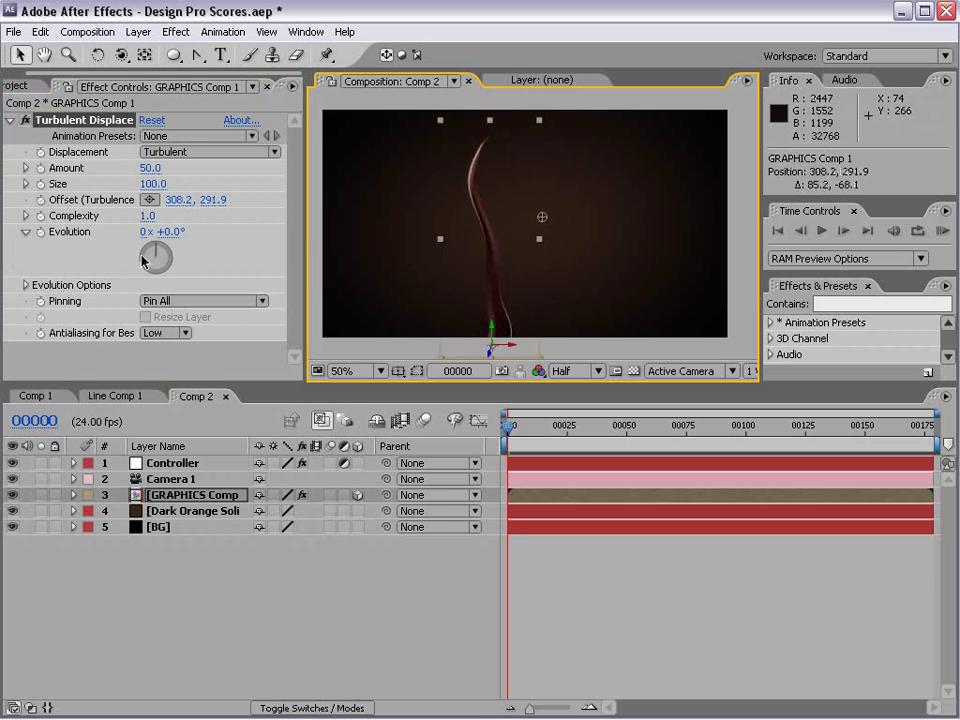
- Add a wiggle expression to the Turbulent Displace Offset (Turbulence)
alt+click(41, 200)
text(wiggle(0,100)
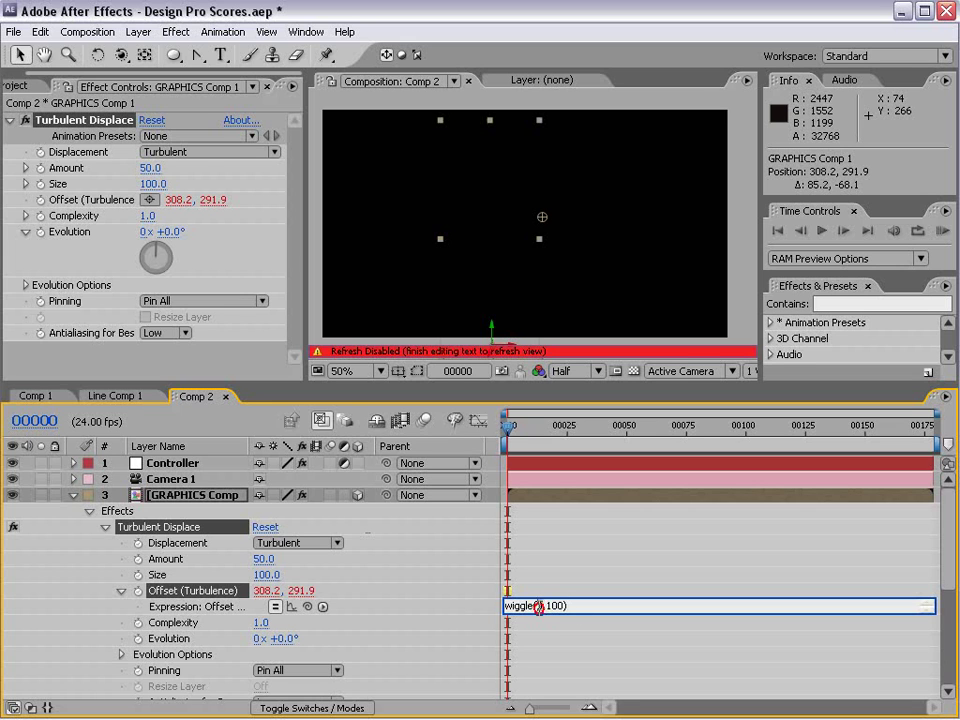
key(BackSpace)
text(5)
key(KP_Enter)
- Change the wiggle frequency to 0 for wiggle(0,100) and check the offset at other frames
drag(530, 432, 595, 431)
double_click(539, 605)
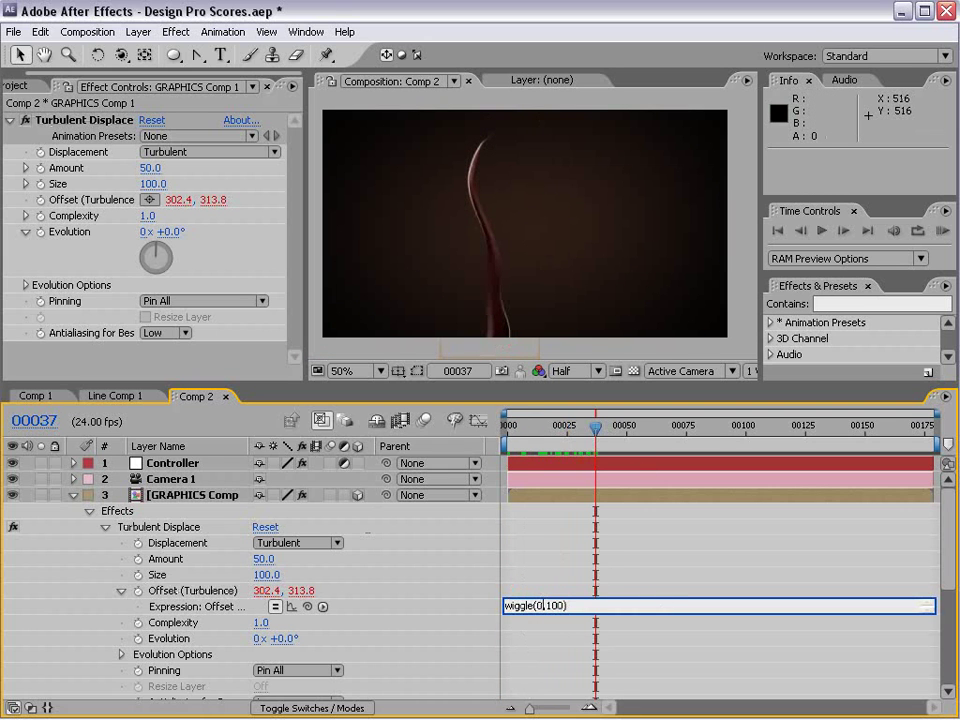
text(0)
click(600, 480)
drag(560, 431, 670, 431)
click(551, 605)
click(546, 493)
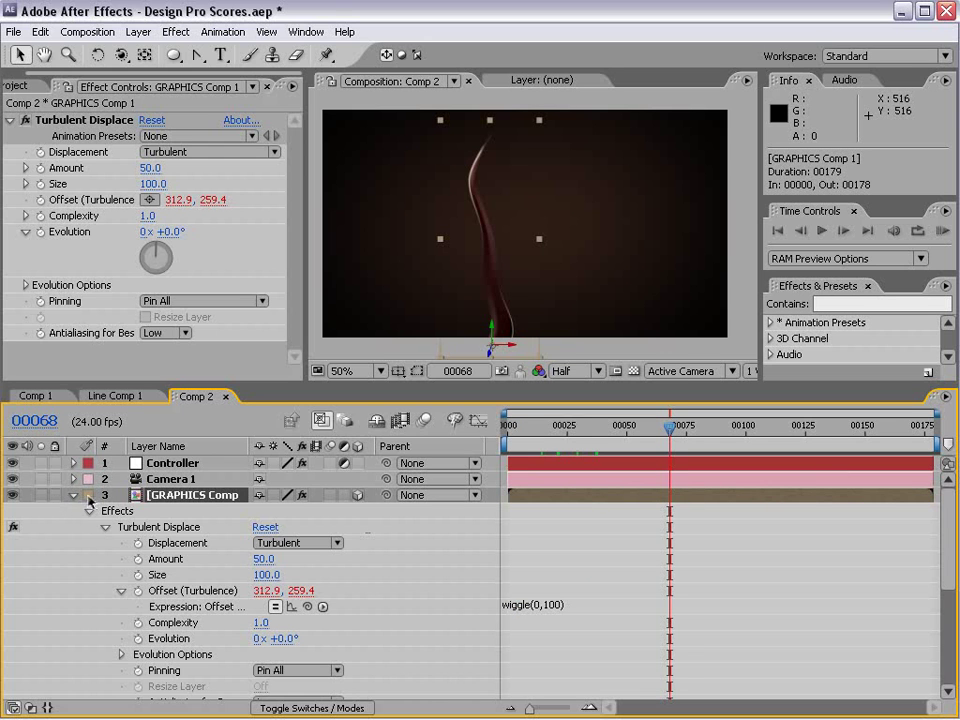
- Duplicate the distorted vine twice, compare the copies' turbulence offsets, then select the Controller
key(ctrl+d)
key(ctrl+d)
key(ctrl+d)
key(ctrl+d)
key(ctrl+d)
key(ctrl+d)
key(ctrl+d)
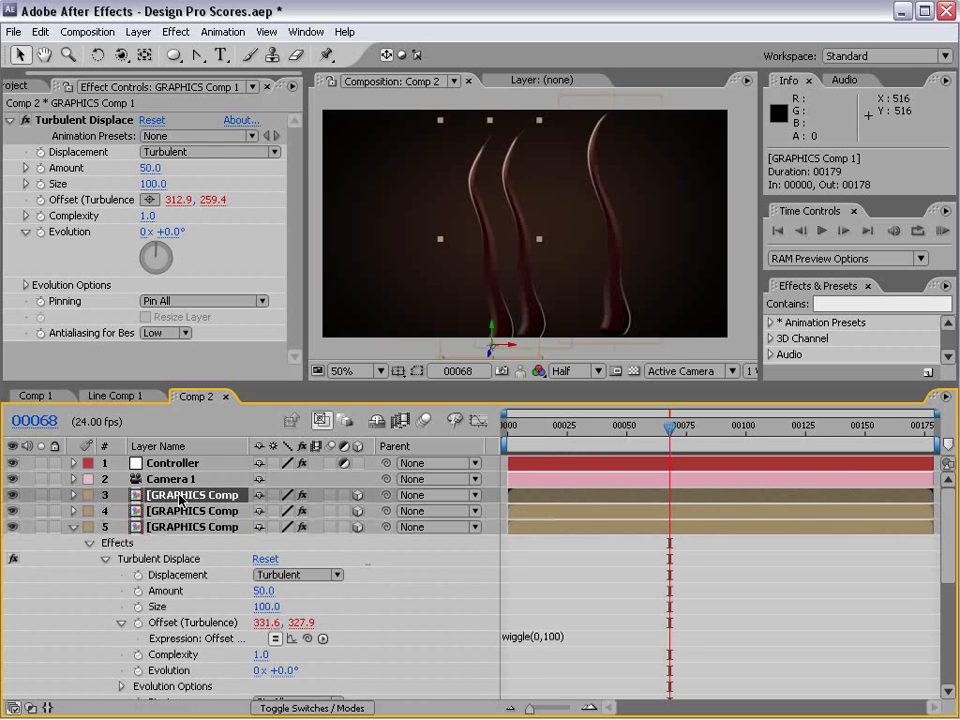
key(ctrl+d)
key(ctrl+d)
key(ctrl+d)
key(ctrl+d)
key(ctrl+d)
key(ctrl+d)
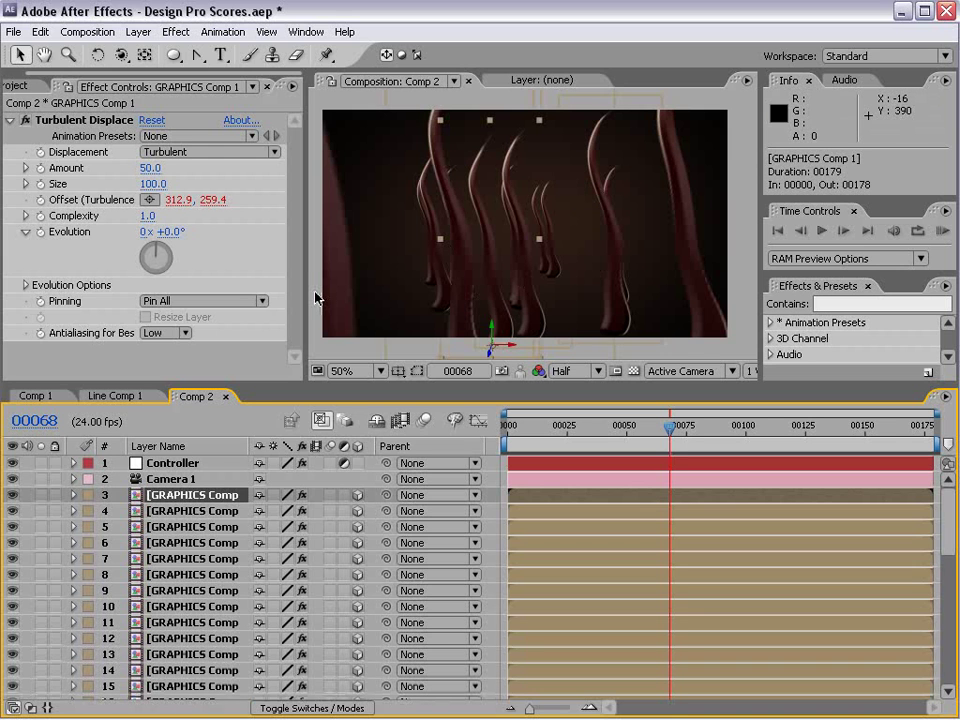
click(197, 511)
click(204, 526)
click(206, 545)
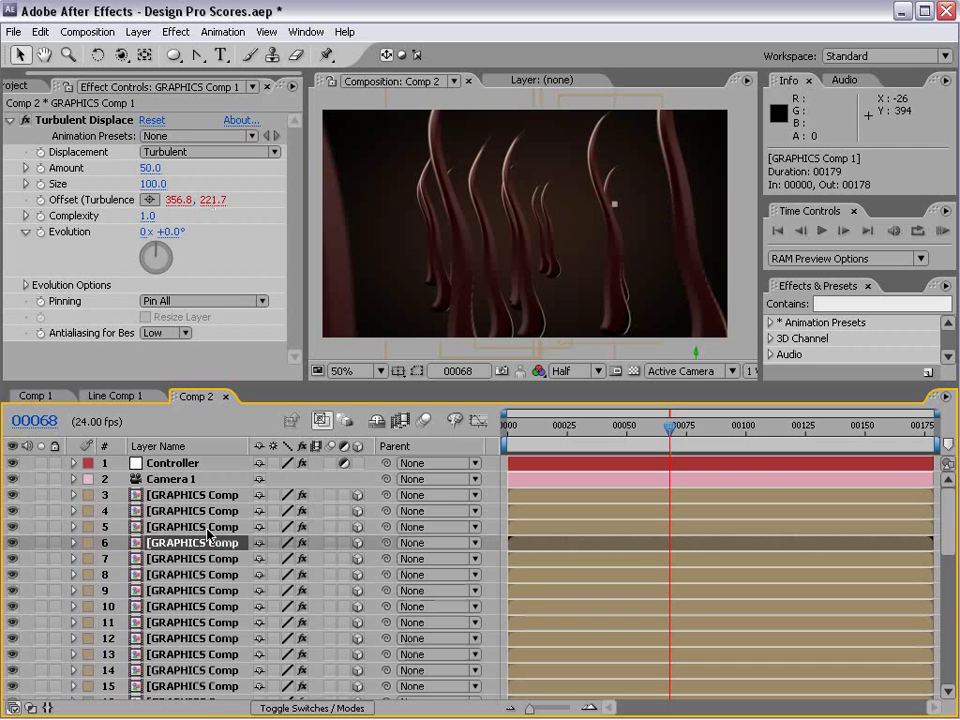
click(200, 558)
click(213, 604)
click(214, 638)
click(198, 558)
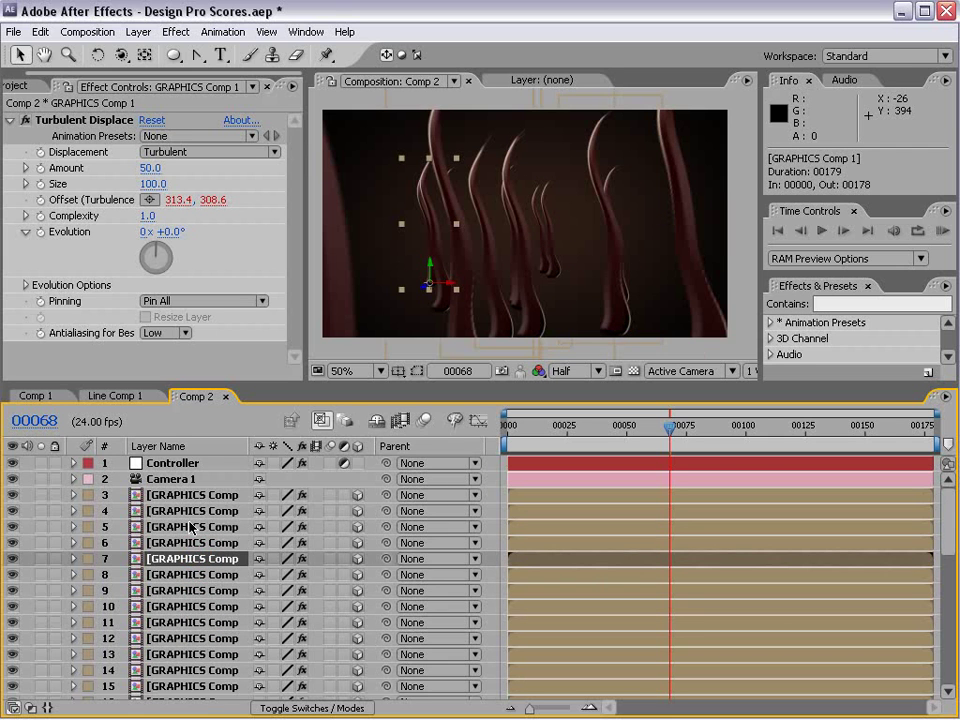
click(170, 463)
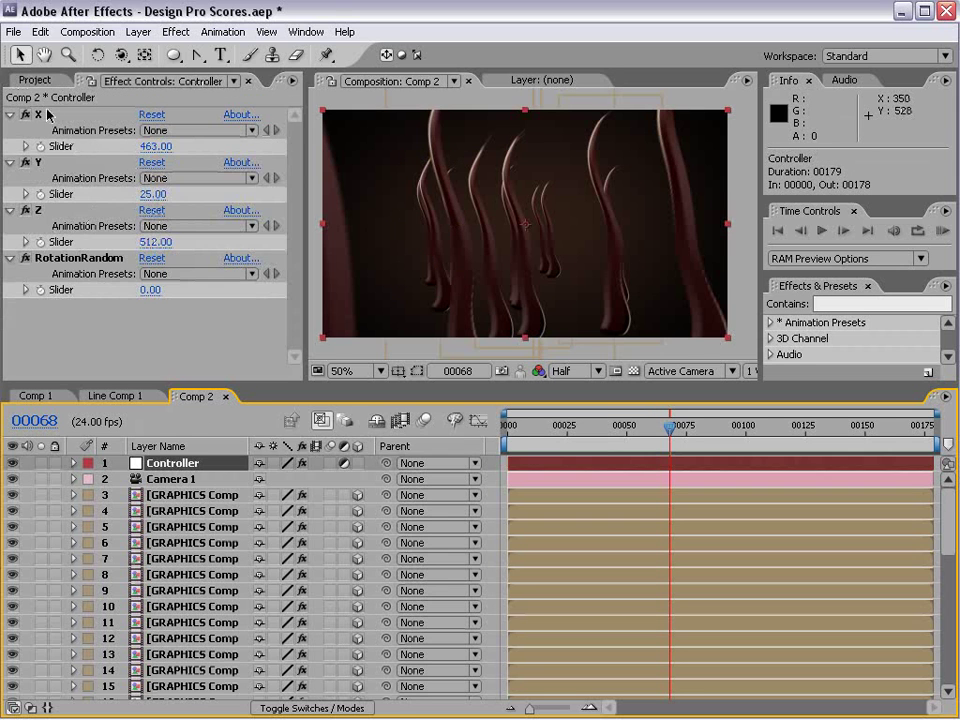
- Scrub the Controller's Z slider, set Y to 0 and X to 113
mouse_move(156, 242)
mouse_down()
mouse_move(167, 242)
mouse_move(90, 232)
mouse_move(147, 242)
mouse_up()
drag(158, 194, 120, 195)
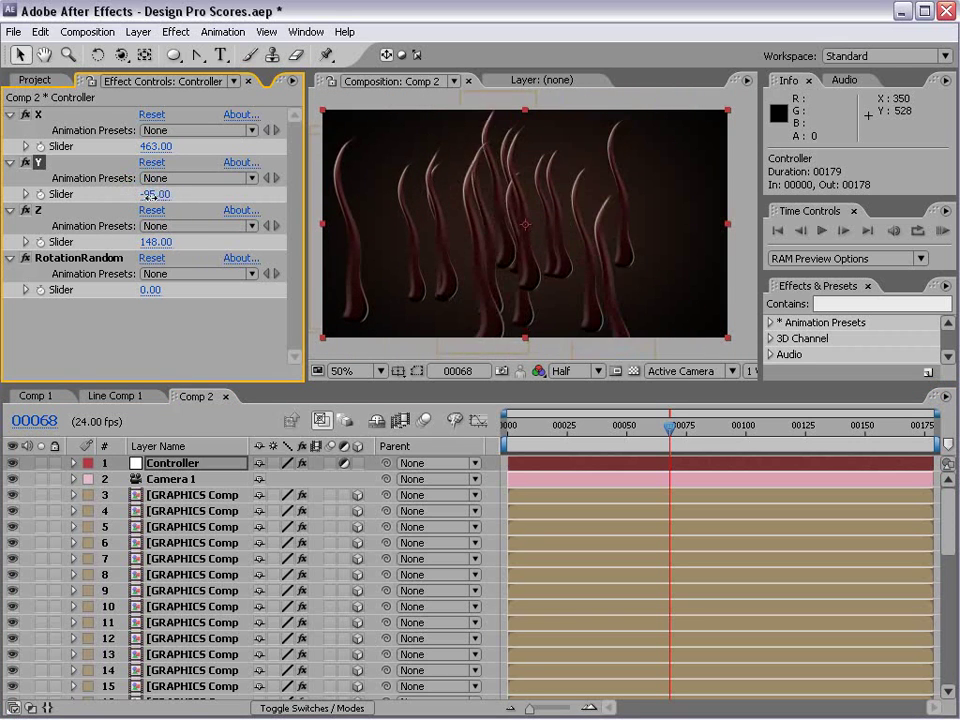
click(152, 194)
text(0)
key(Return)
mouse_move(158, 148)
mouse_down()
mouse_move(173, 148)
mouse_move(140, 152)
mouse_up()
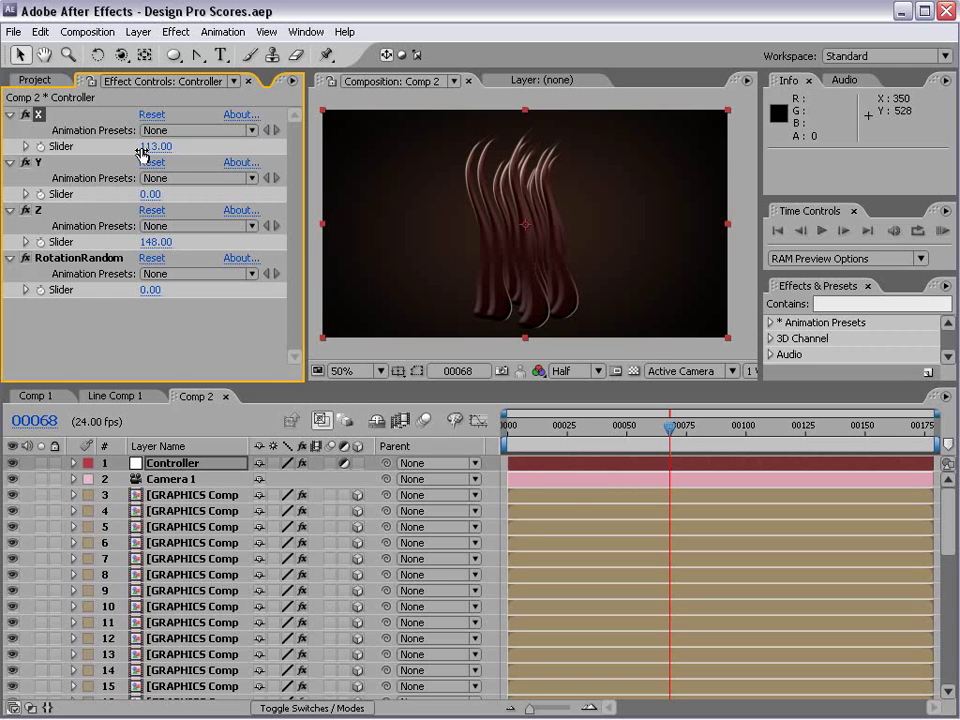
- Set the Controller's Z to 138 and undo a stray move of the first vine
click(216, 492)
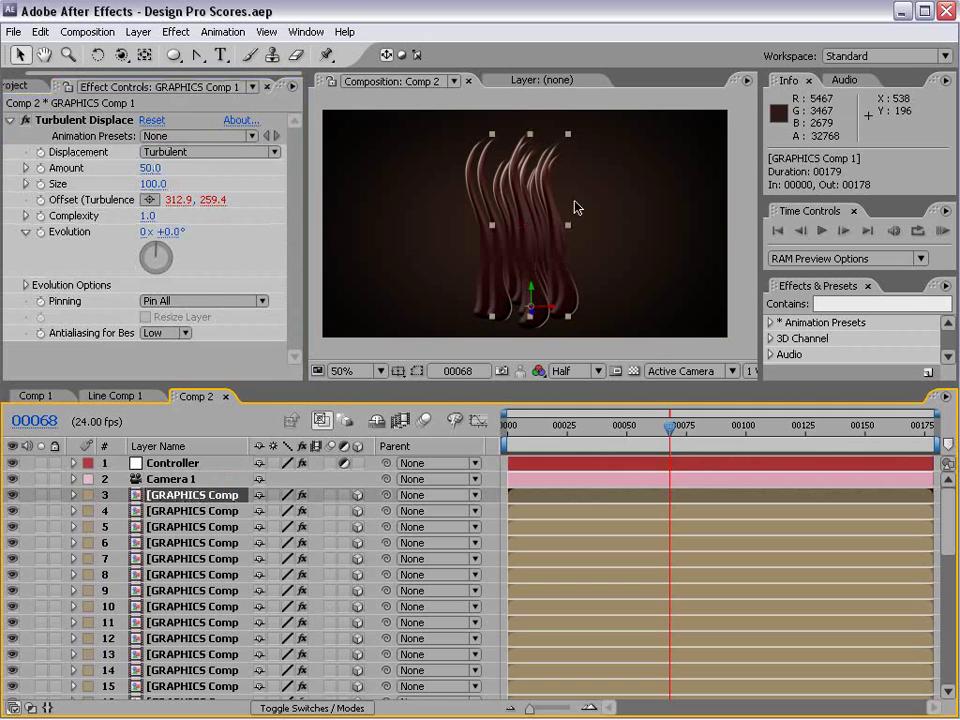
drag(538, 240, 592, 233)
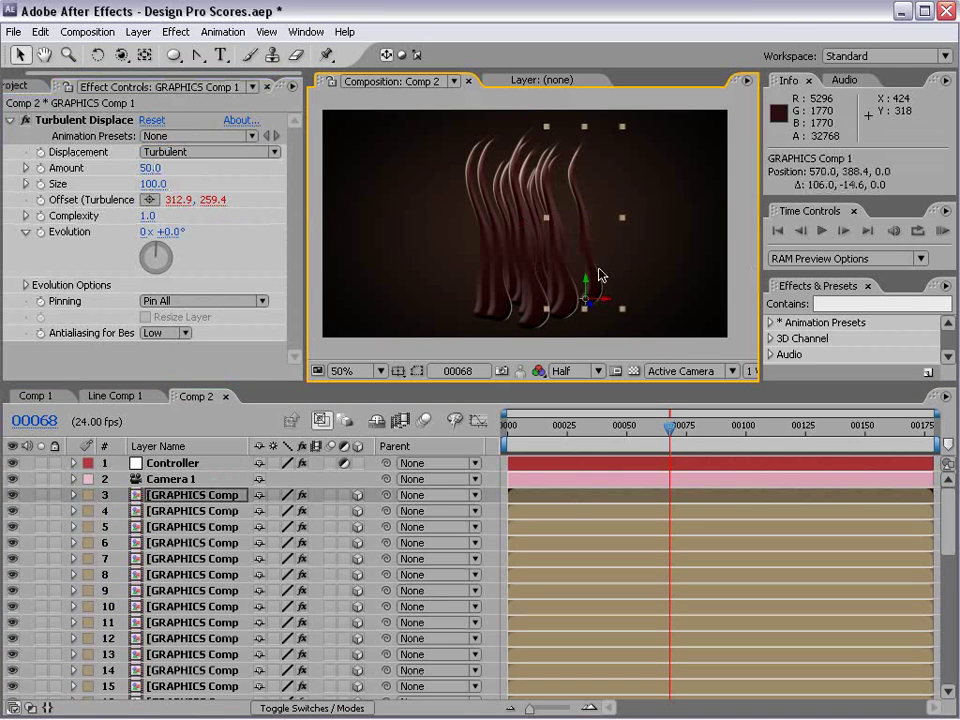
click(176, 466)
click(168, 244)
mouse_move(176, 250)
mouse_down()
mouse_move(168, 244)
mouse_move(255, 244)
mouse_move(158, 244)
mouse_up()
click(549, 204)
key(ctrl+z)
- Undo further stray vine moves and save Design Pro Scores.aep
click(589, 493)
drag(600, 272, 585, 291)
key(ctrl+z)
key(ctrl+s)
key(ctrl+z)
click(540, 464)
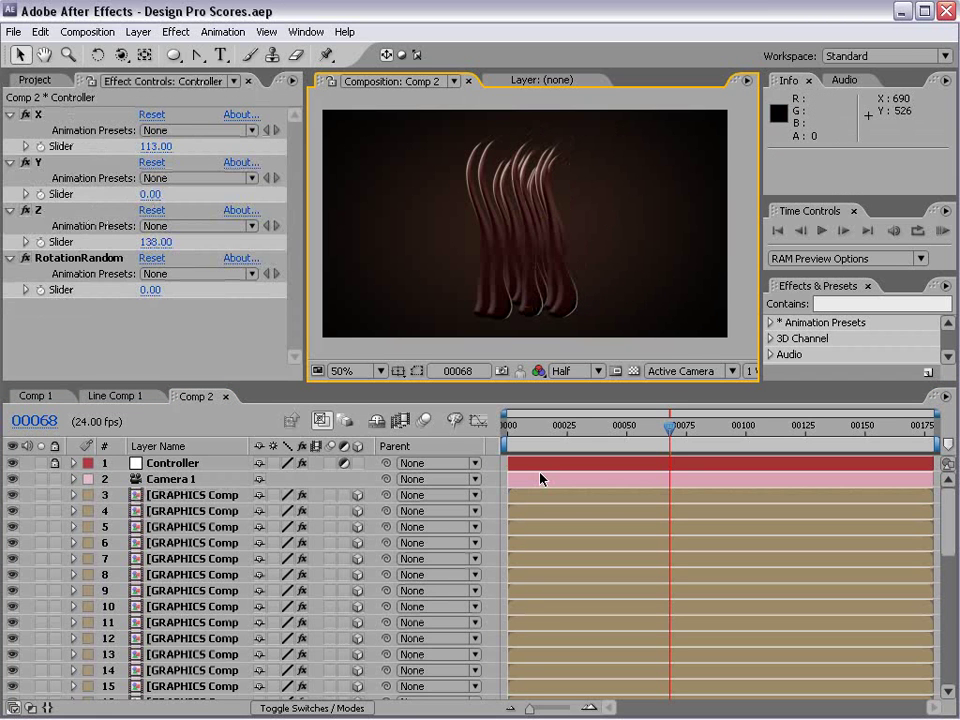
- Solo the first vine layer and rename it Bright
click(225, 494)
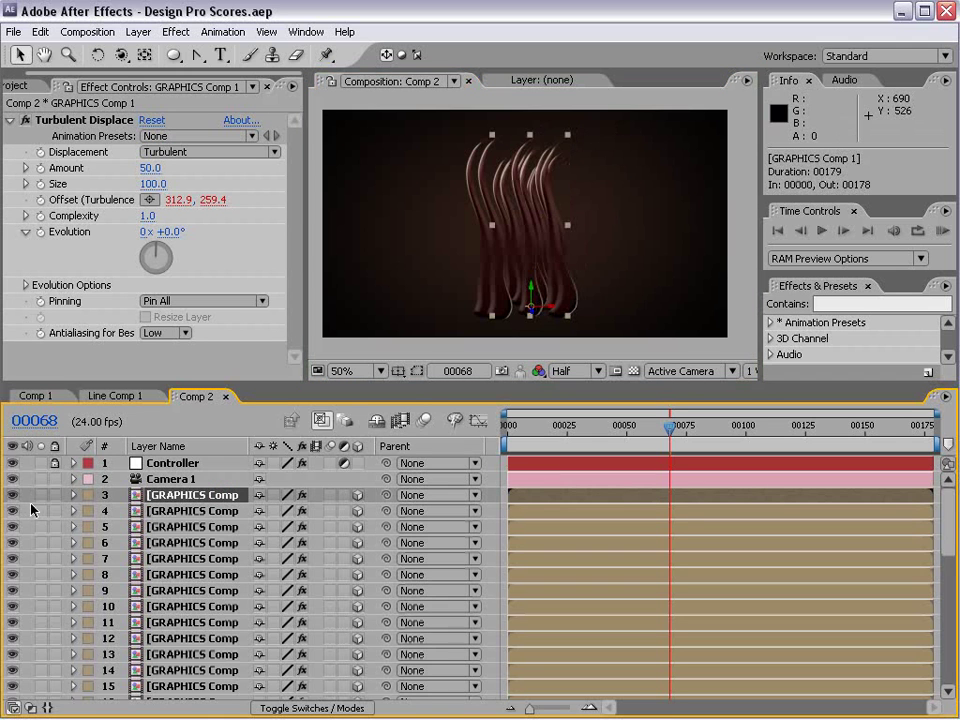
click(41, 492)
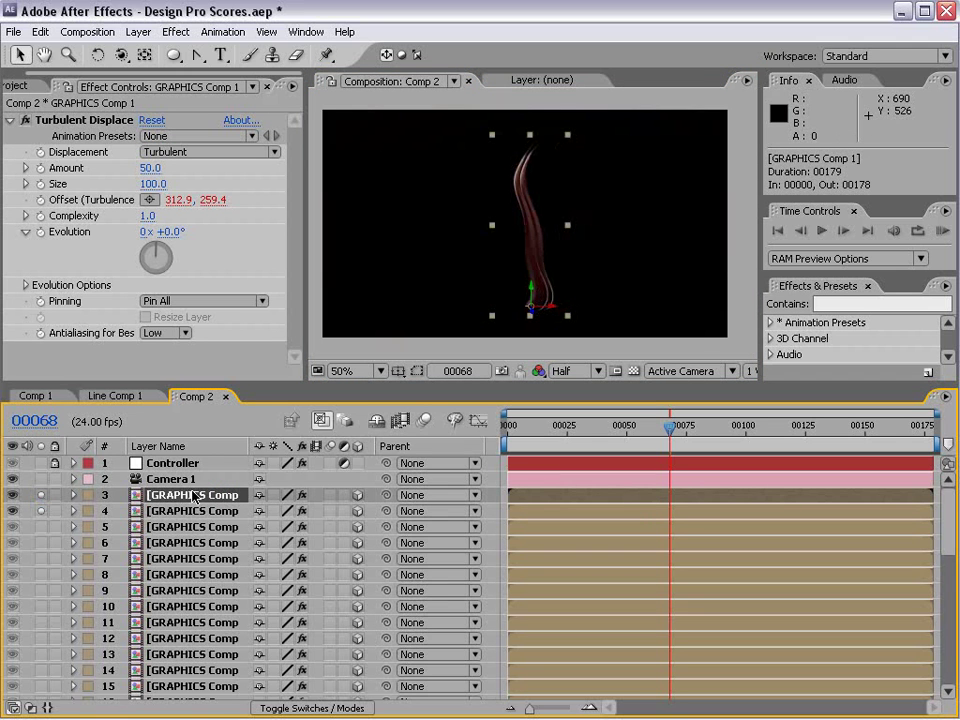
click(40, 511)
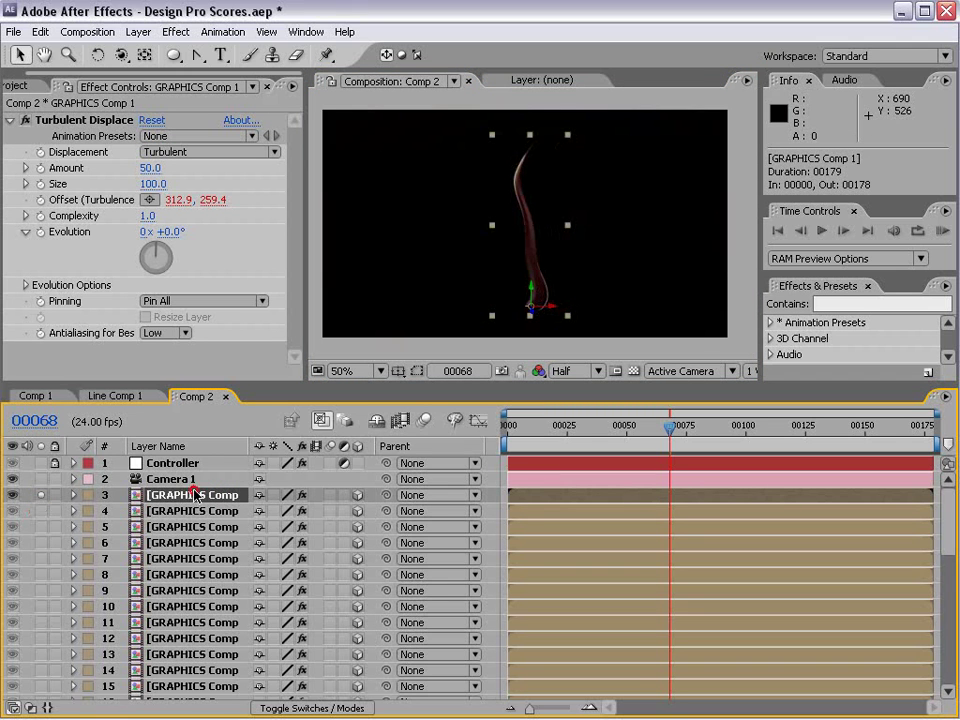
key(Return)
text(Bright)
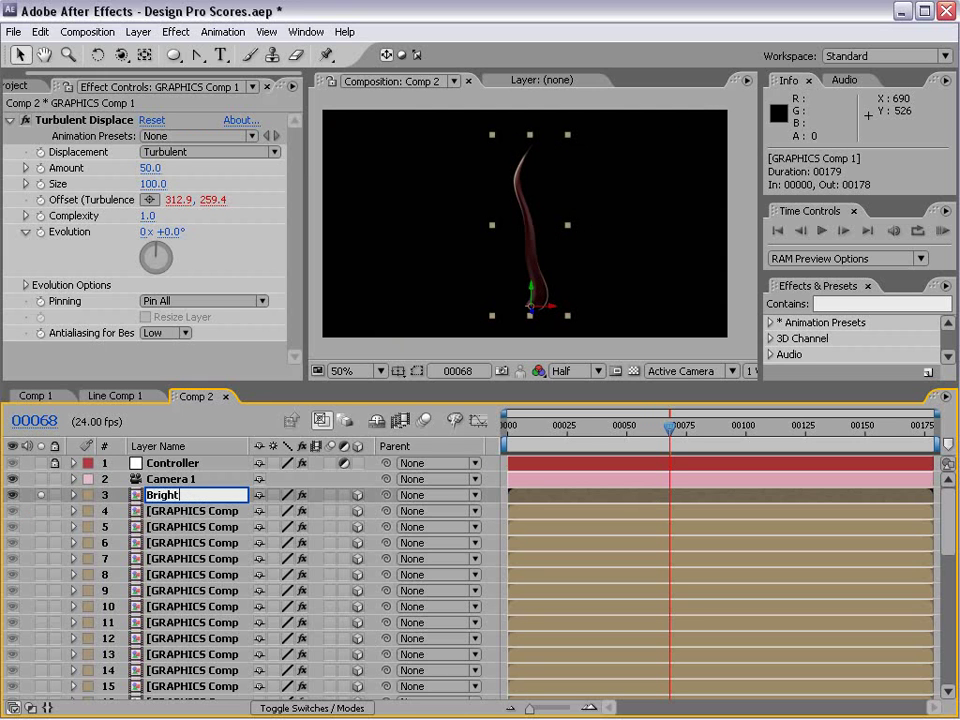
key(Return)
- Add a Fill effect to Bright and shift its colour to orange
click(176, 32)
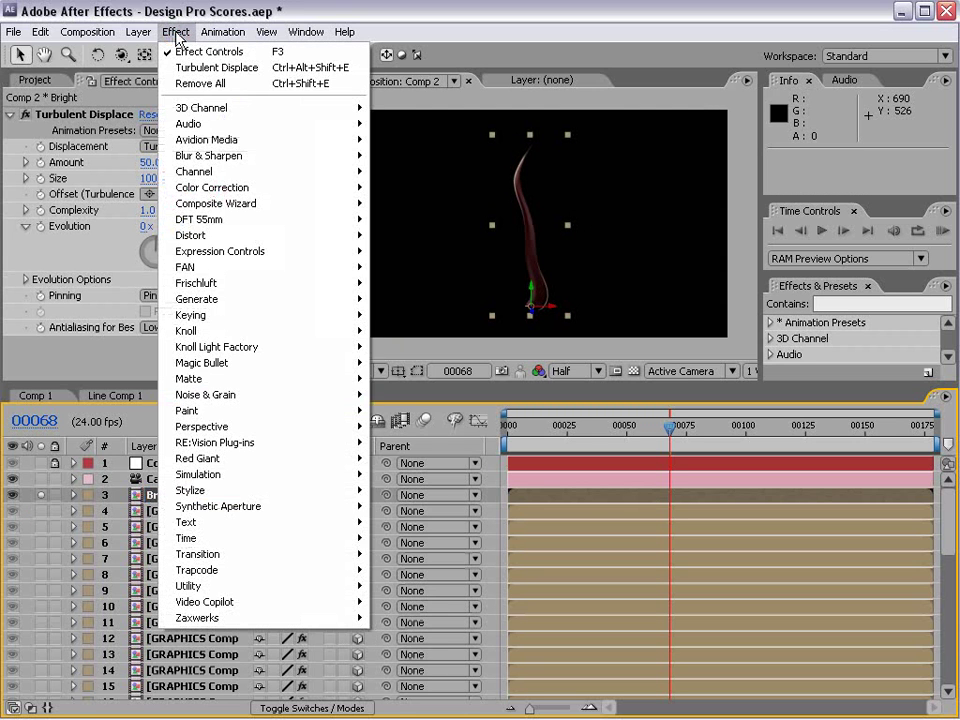
mouse_move(306, 302)
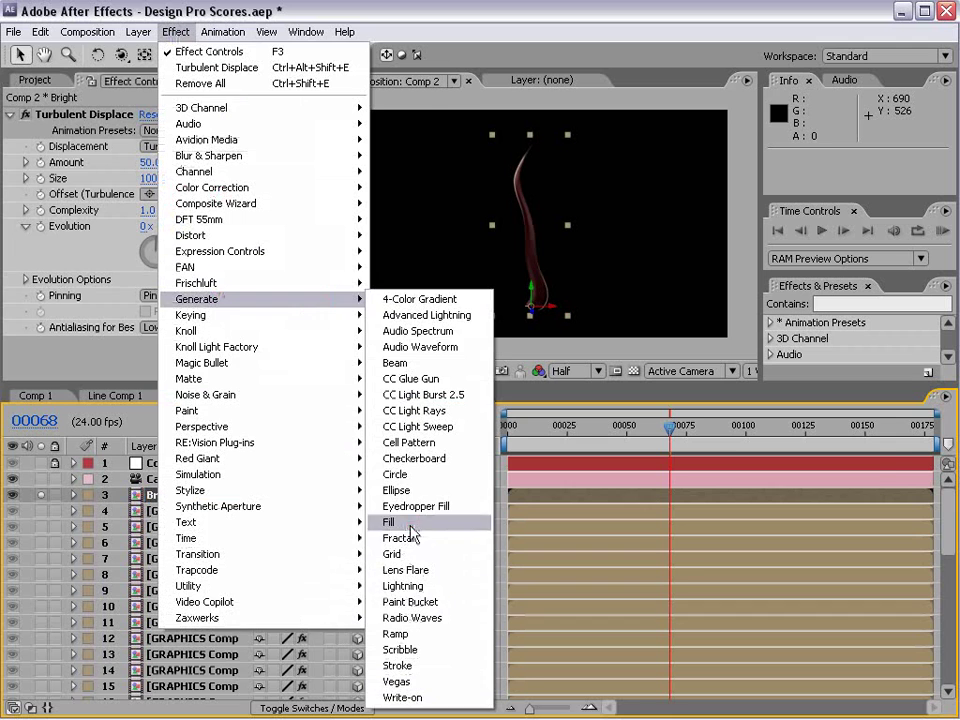
click(413, 521)
click(148, 308)
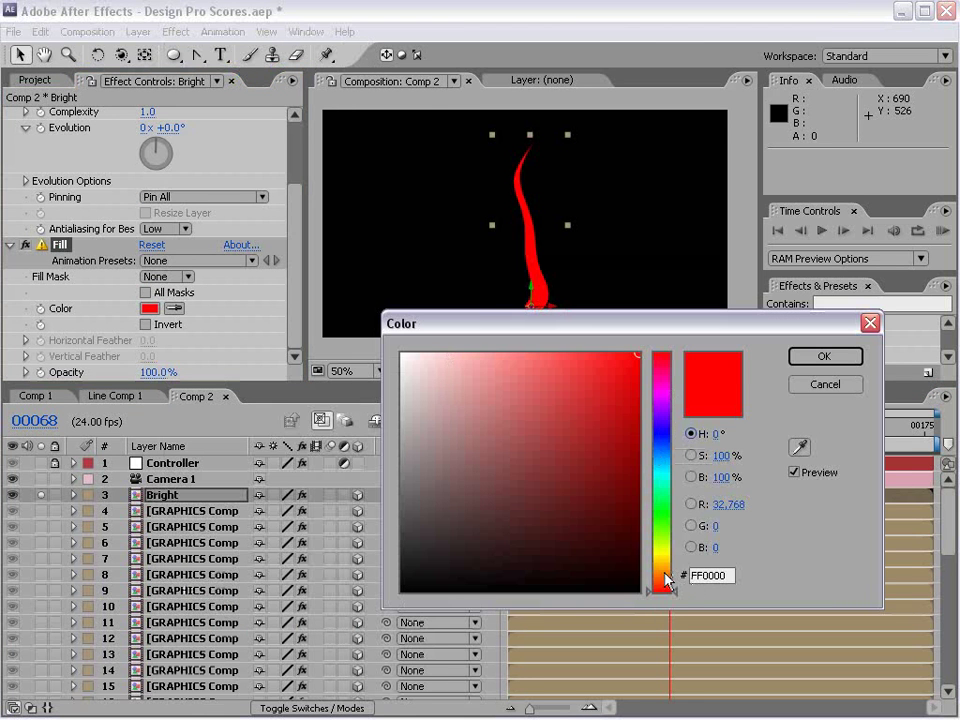
drag(660, 585, 662, 570)
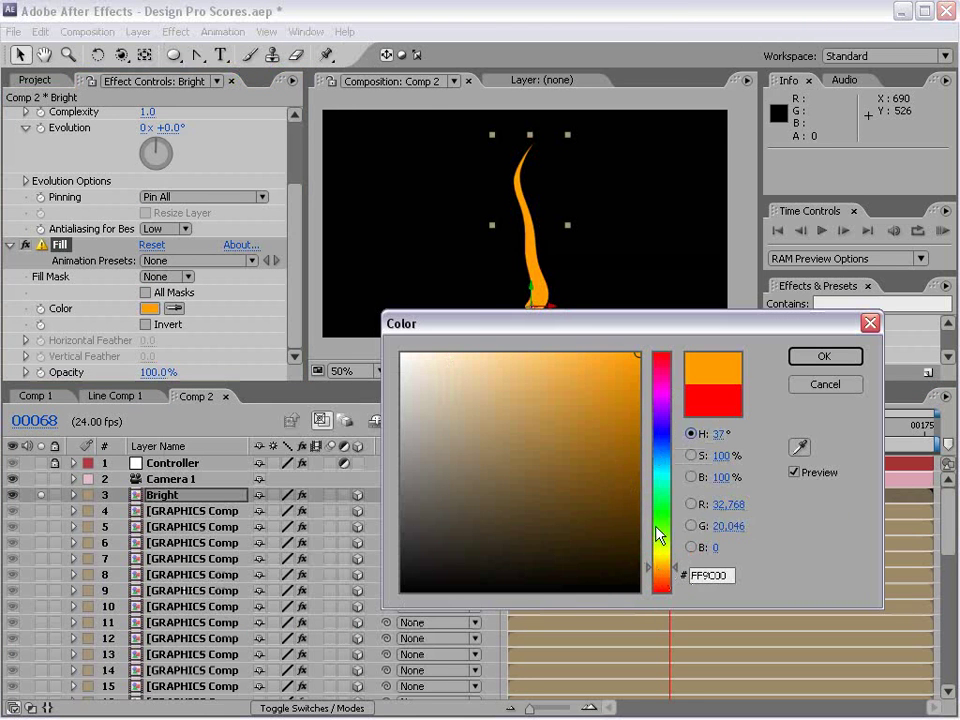
- Confirm the orange fill colour and give the Bright layer a Fast Blur of 34
click(824, 356)
click(177, 32)
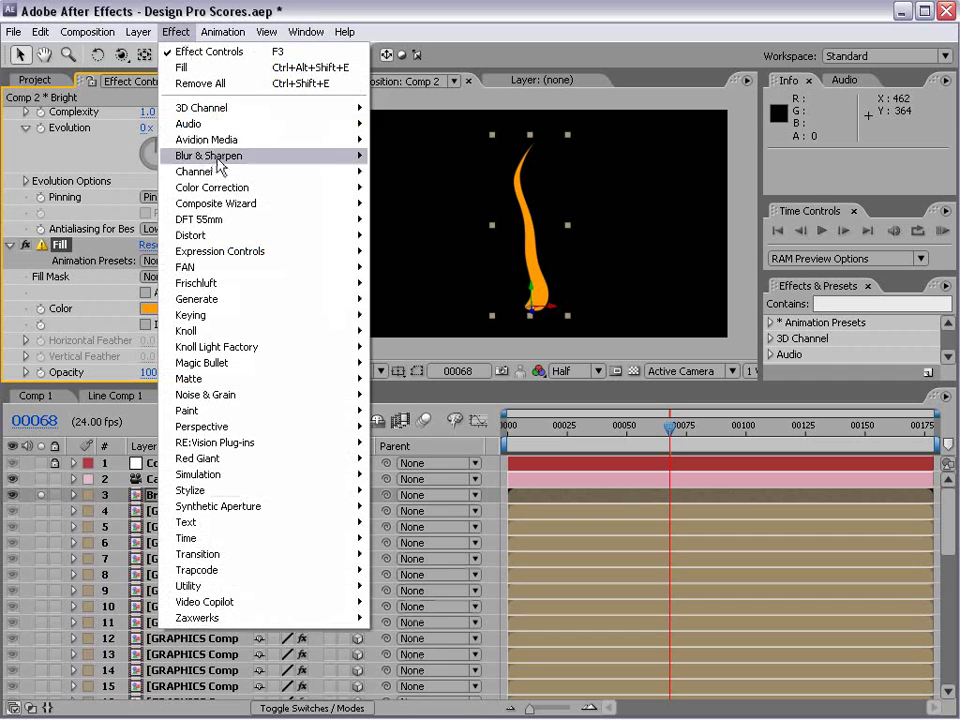
mouse_move(321, 160)
click(404, 268)
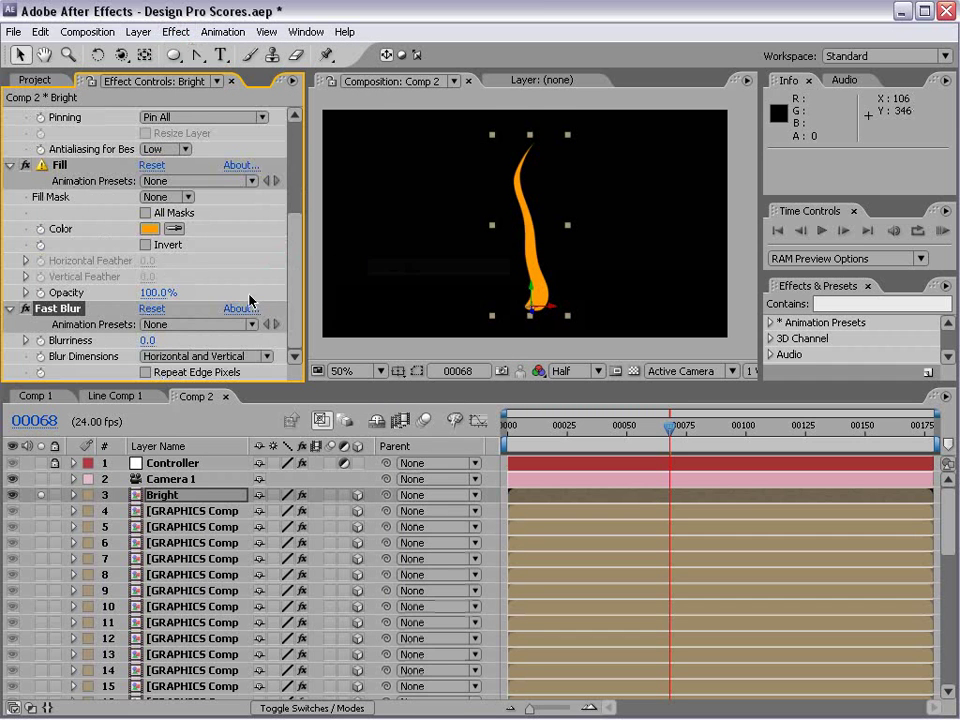
drag(150, 343, 173, 330)
drag(292, 250, 310, 126)
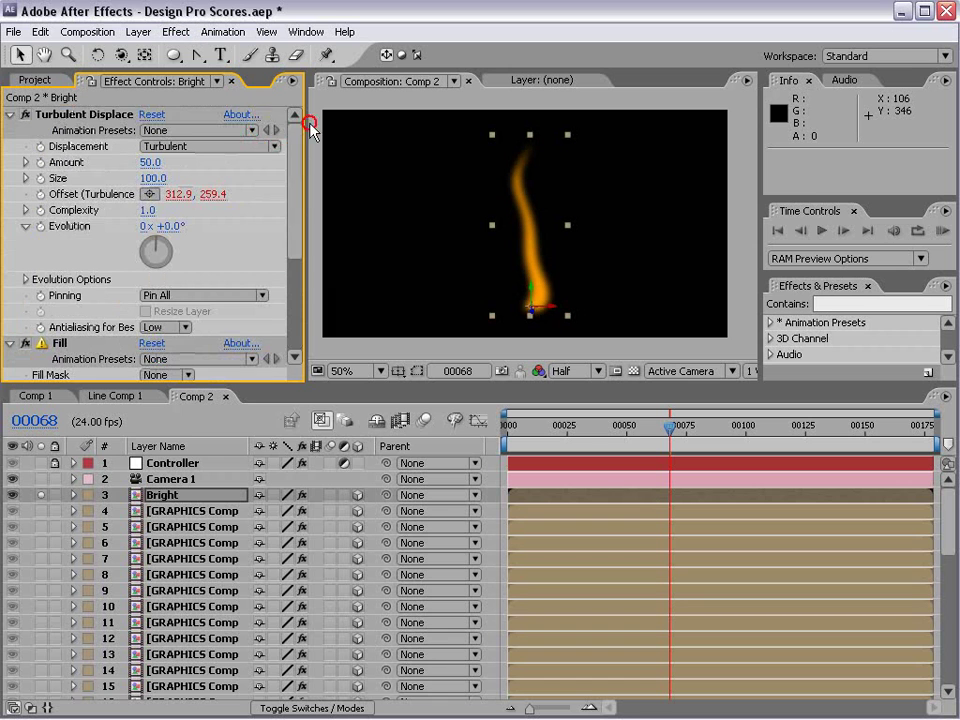
click(7, 118)
scroll(70, 124, down, 1)
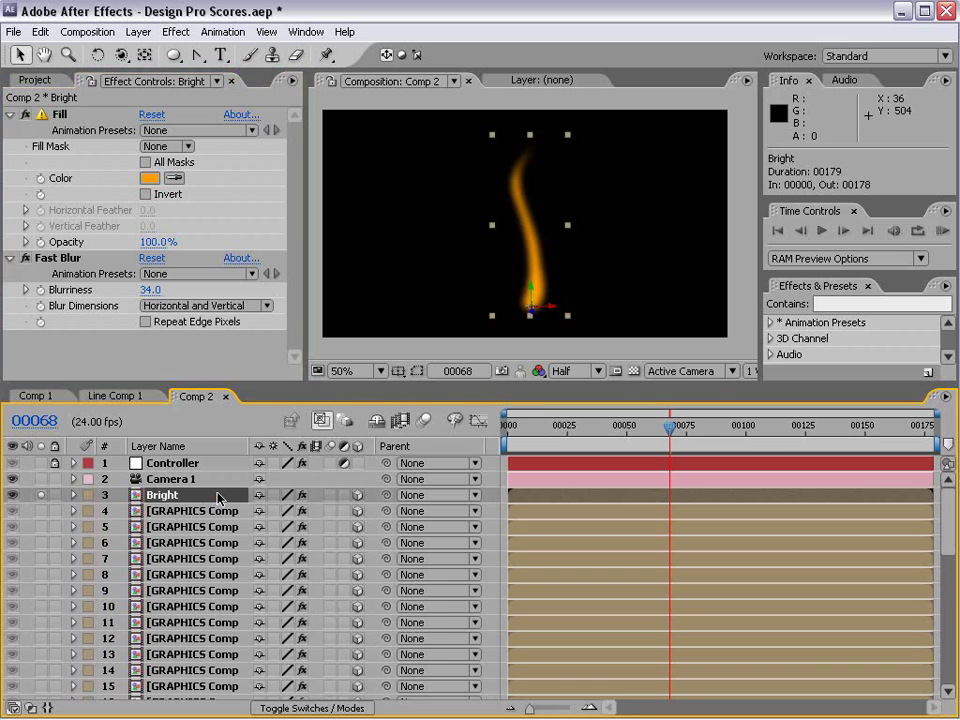
- Set Bright's blending mode to Add, unsolo it, and check the preview at 100%
key(F4)
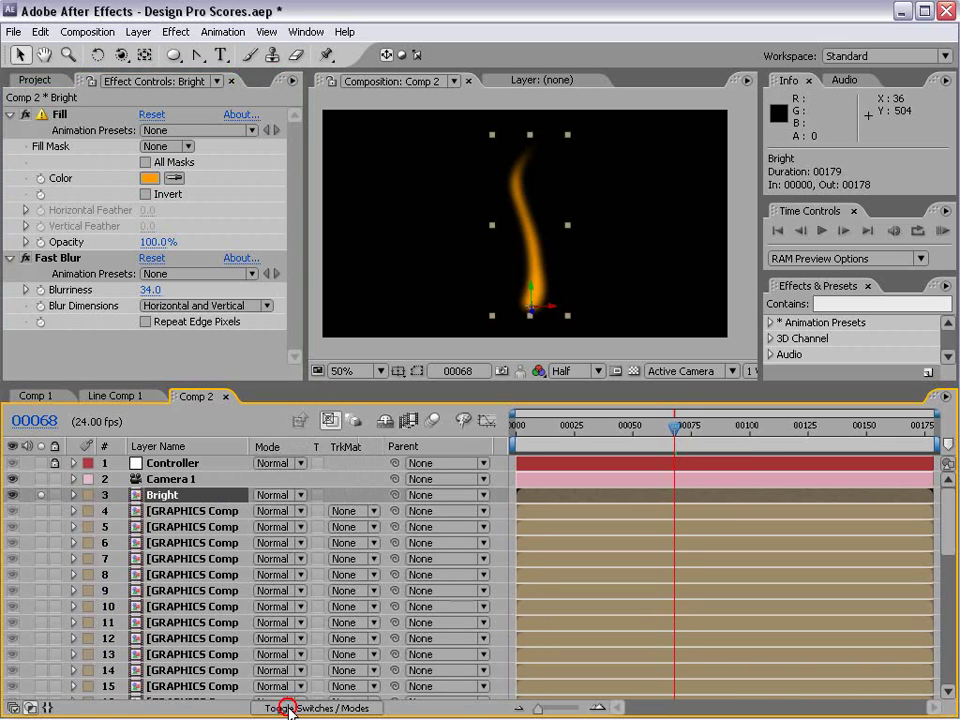
click(285, 495)
click(319, 659)
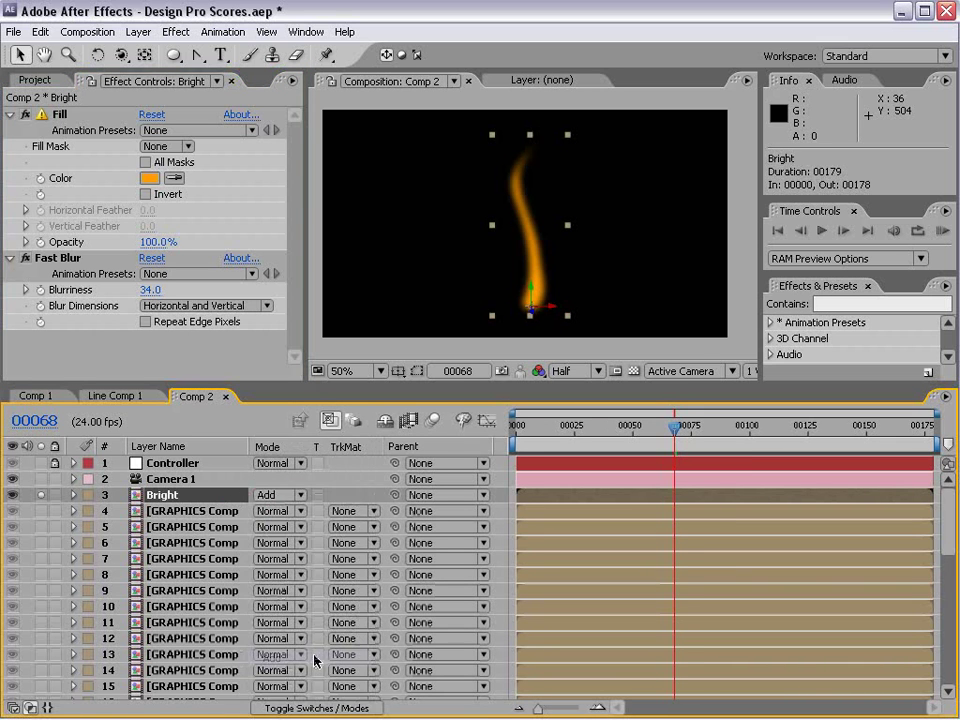
click(40, 495)
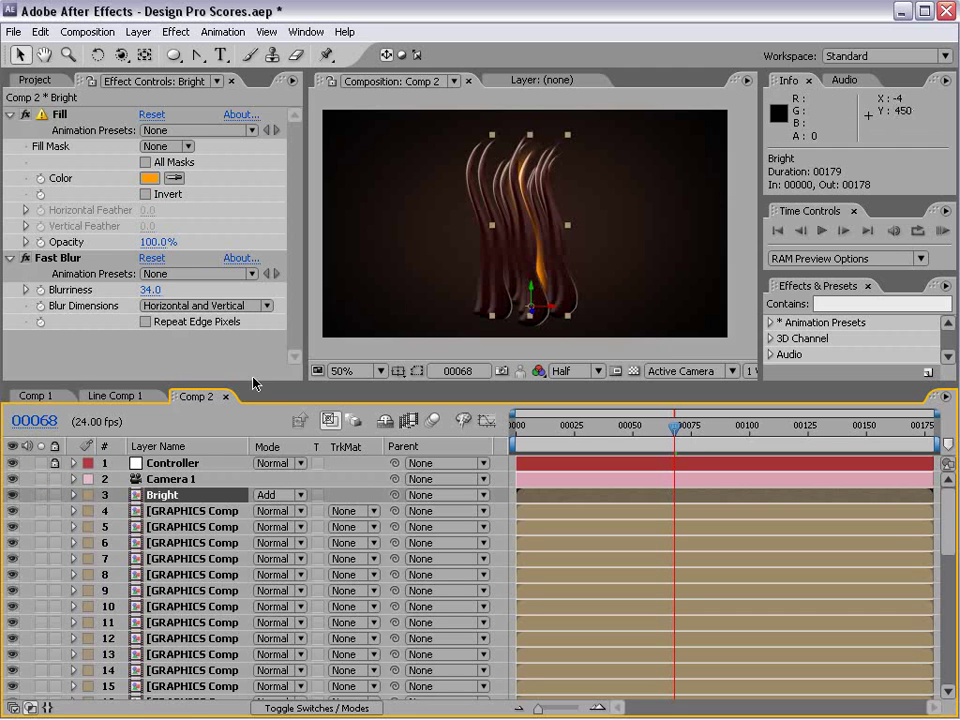
key(period)
key(grave)
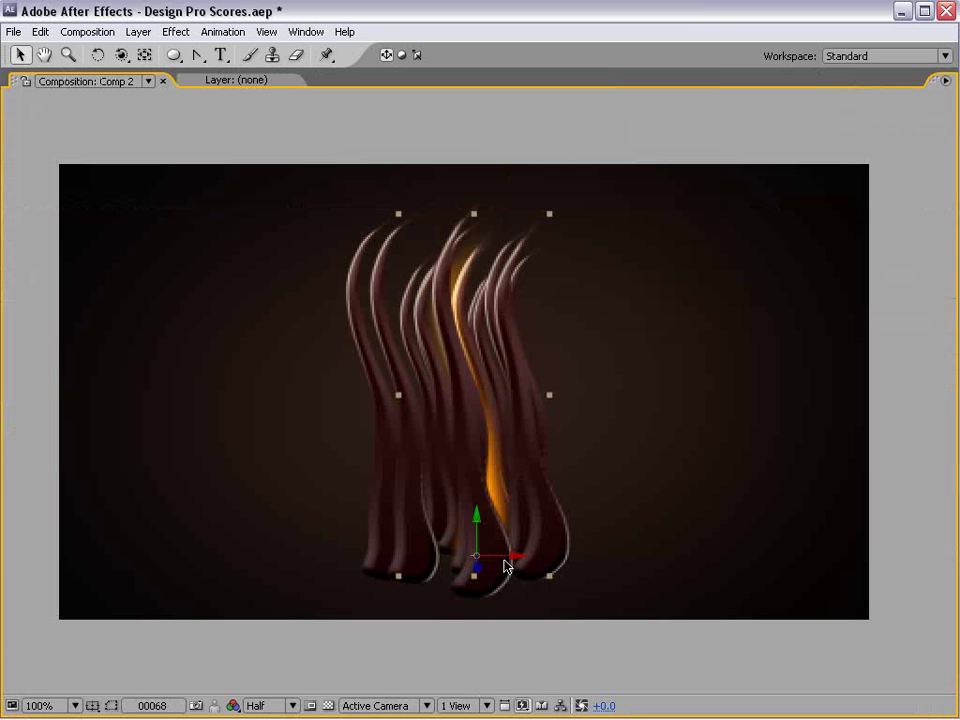
key(grave)
- Return the preview to 50% and duplicate the Bright layer up to Bright 12
key(comma)
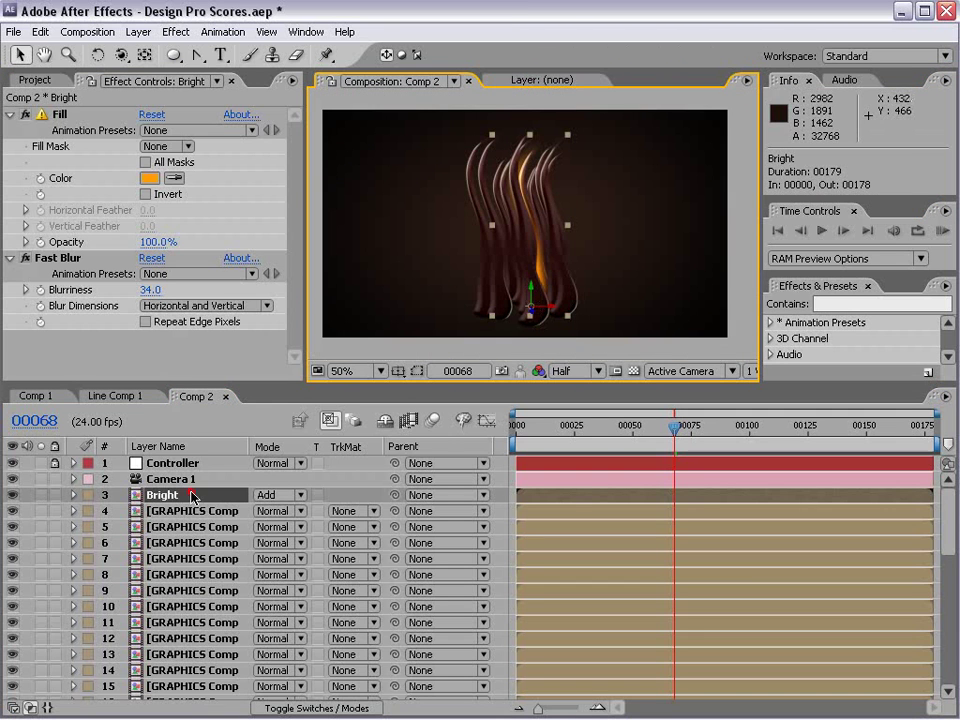
key(ctrl+d)
key(ctrl+d)
key(ctrl+d)
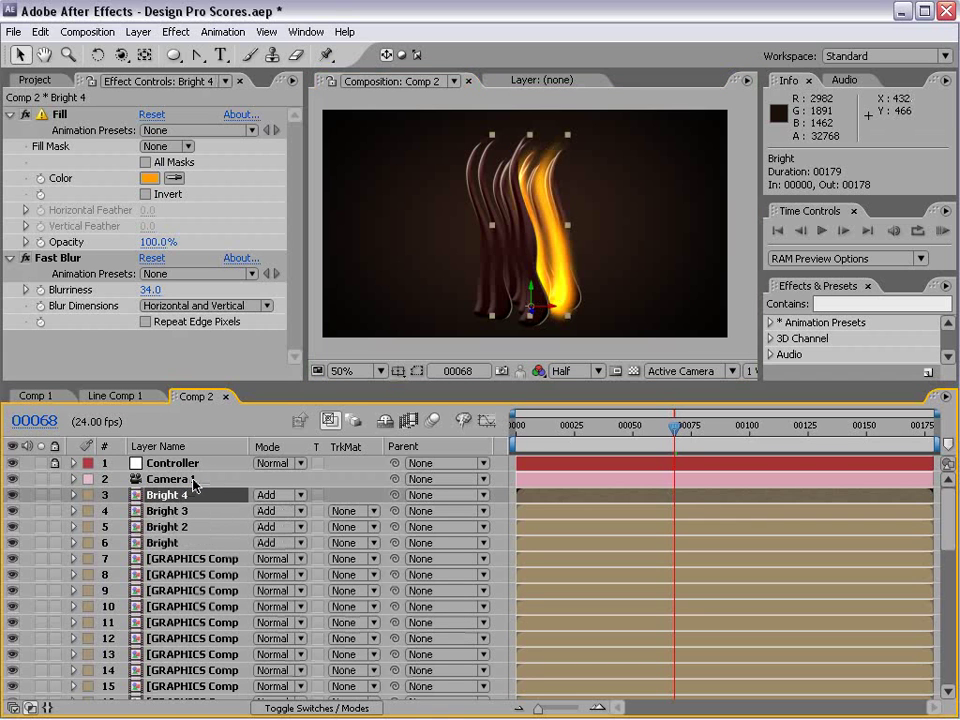
key(ctrl+d)
key(ctrl+d)
key(ctrl+d)
key(ctrl+d)
key(ctrl+d)
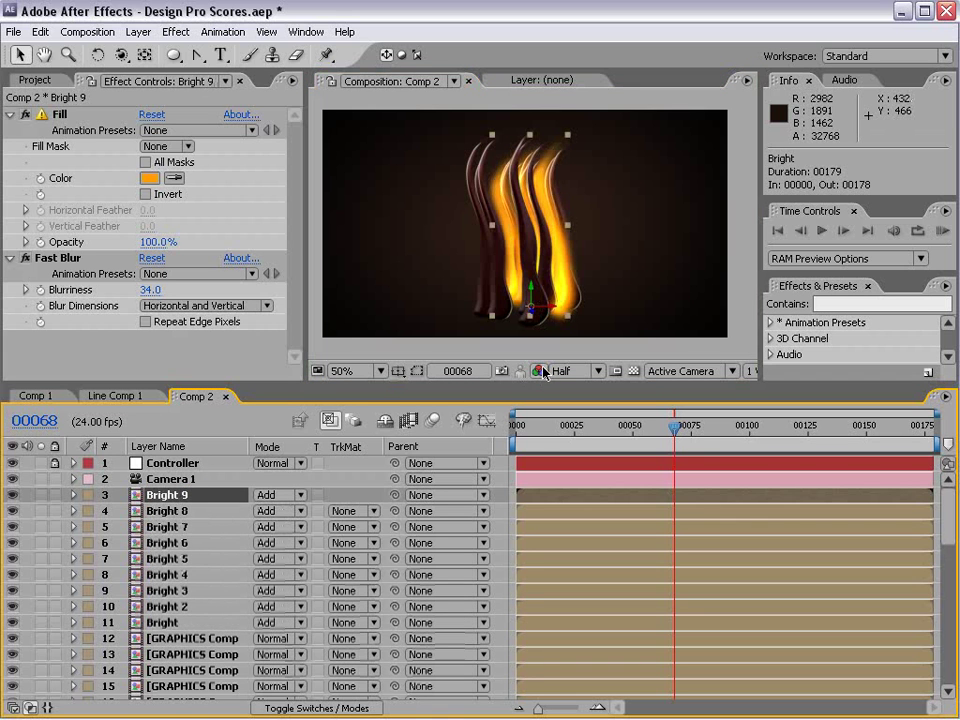
key(ctrl+d)
key(ctrl+d)
key(ctrl+d)
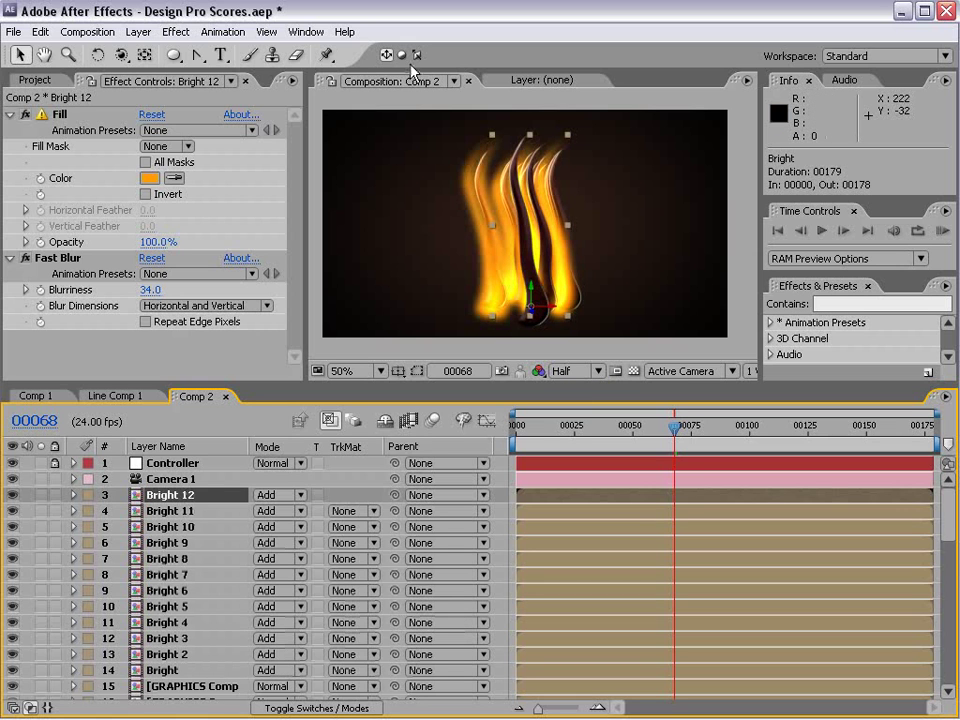
- Set the Controller's sliders to Y 41, Z 395 and X 323
click(195, 203)
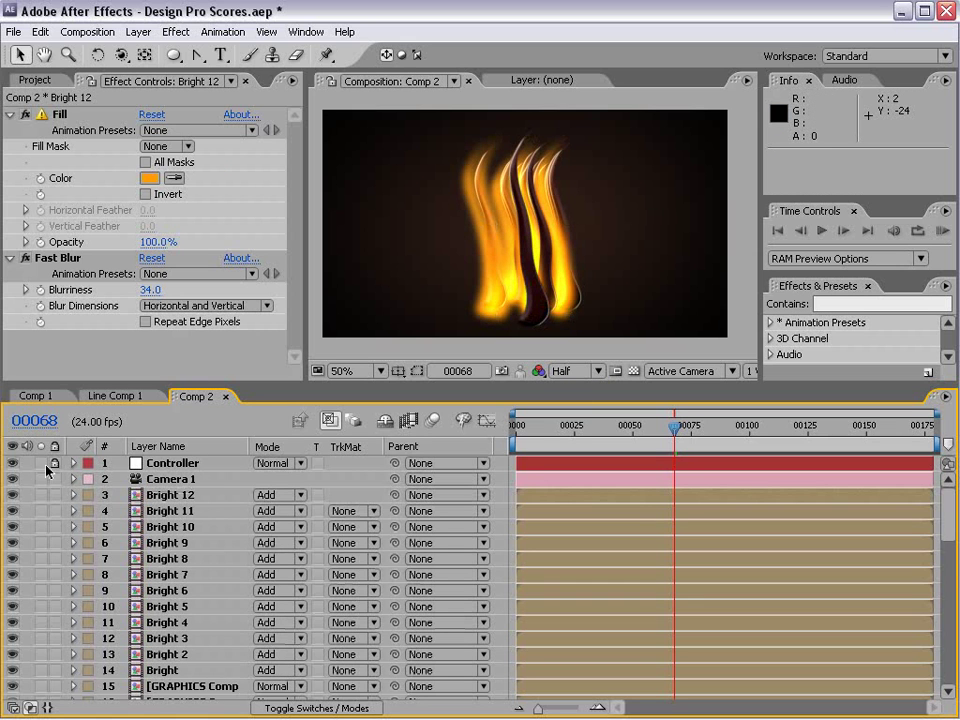
click(132, 467)
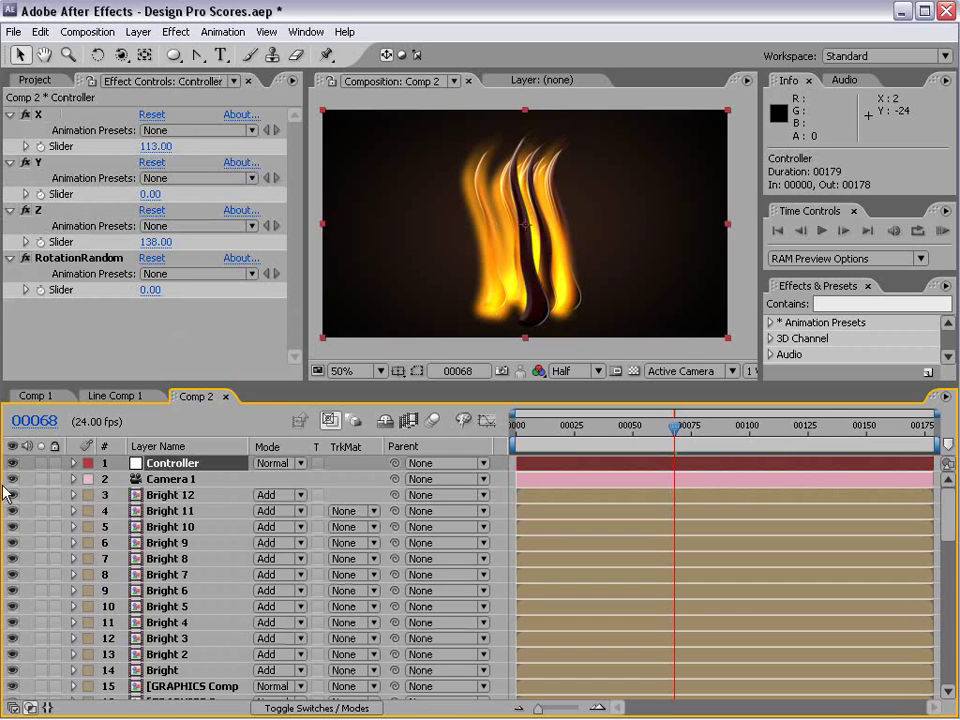
drag(150, 194, 191, 194)
drag(150, 242, 349, 223)
drag(145, 150, 486, 221)
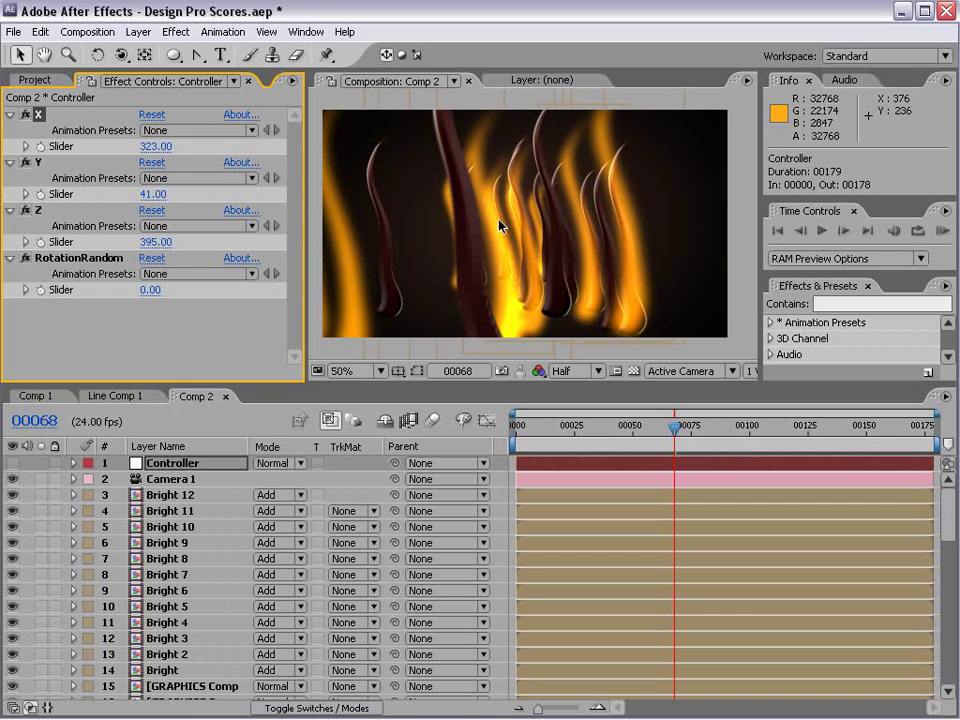
- Add a null object named Cam Control and place it below the Controller layer
click(139, 32)
mouse_move(281, 51)
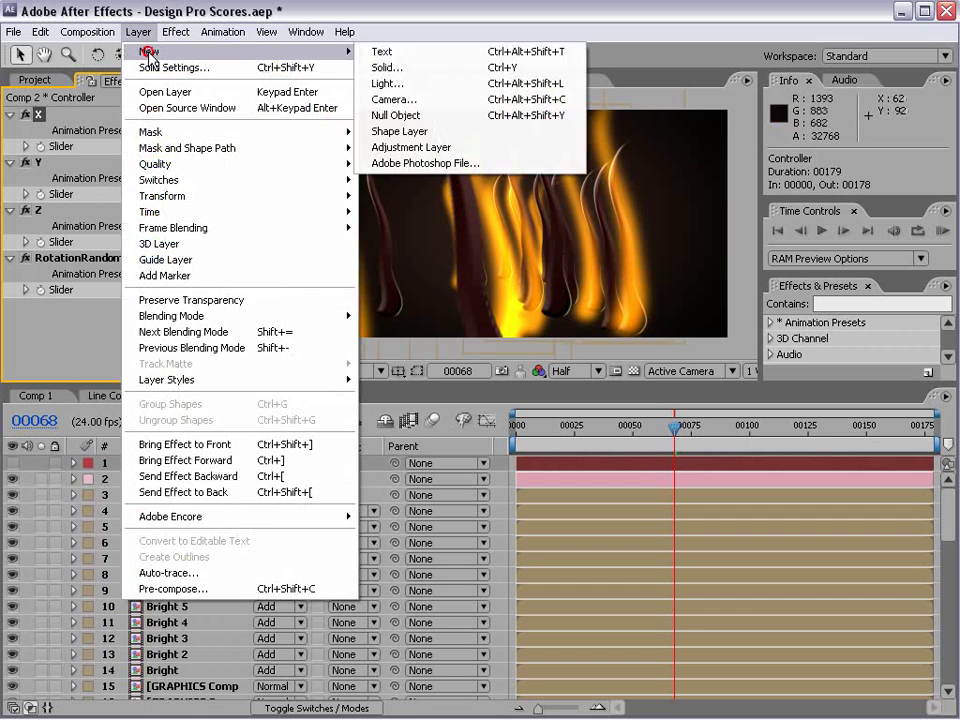
click(400, 114)
click(170, 464)
key(Return)
text(Cam Control)
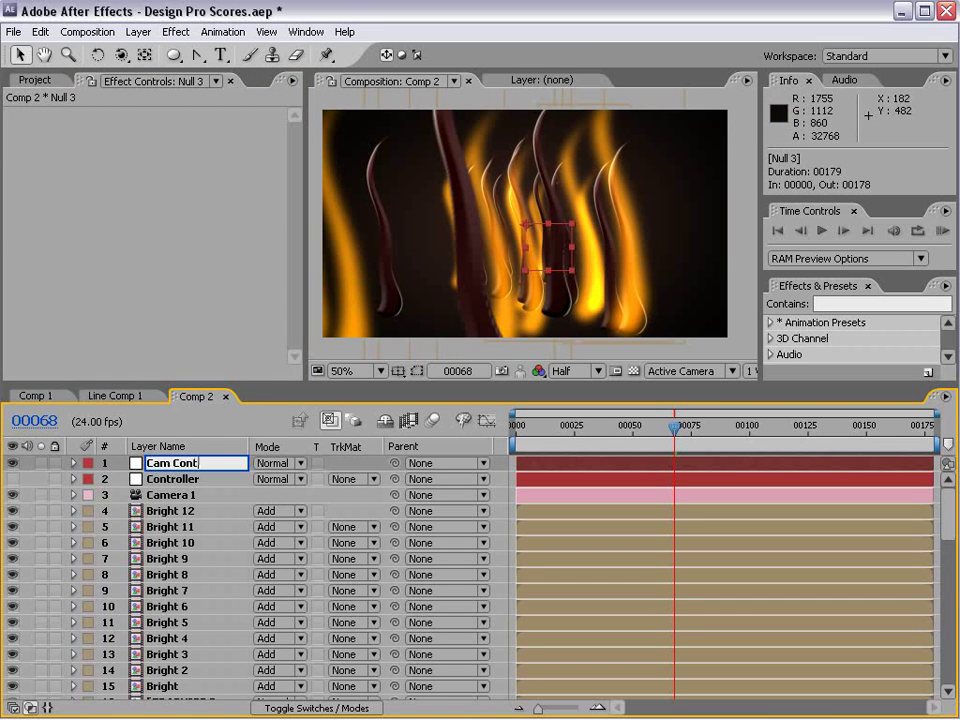
click(345, 708)
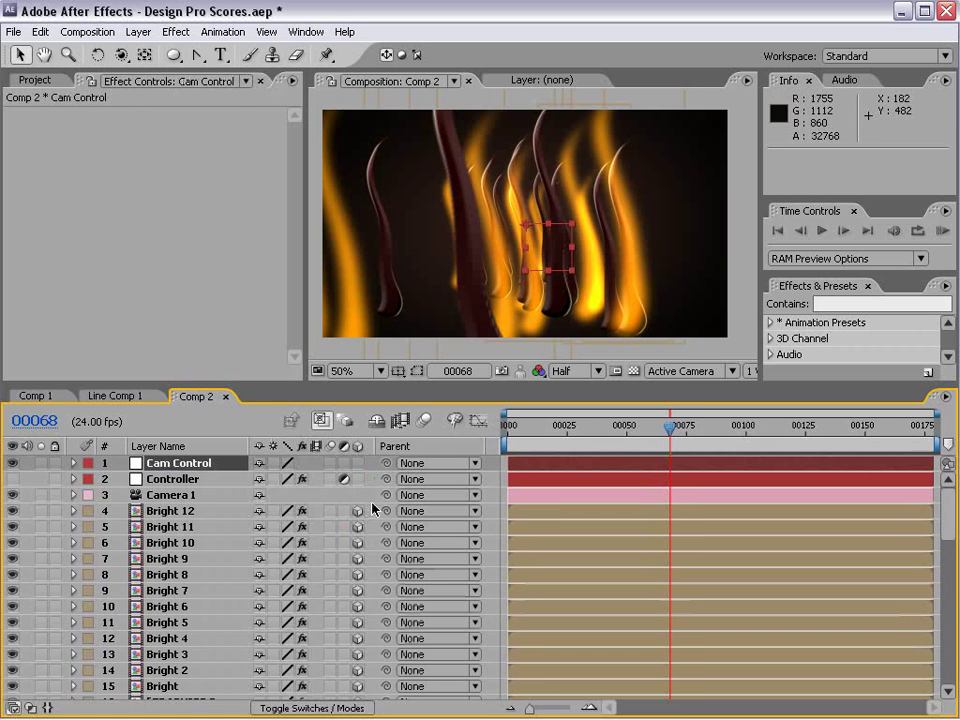
drag(155, 463, 154, 490)
- Parent Camera 1 to the Cam Control null
click(154, 499)
click(166, 482)
click(168, 497)
drag(276, 499, 197, 482)
click(197, 483)
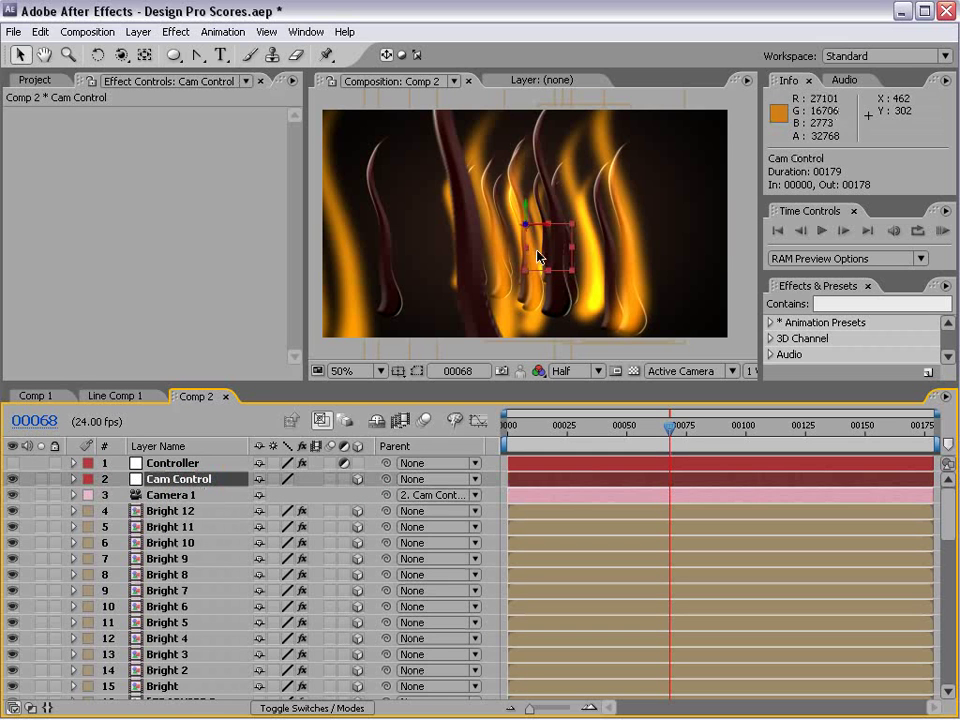
- Rotate Cam Control about 36° so the flames sweep diagonally
drag(541, 256, 510, 261)
key(ctrl+z)
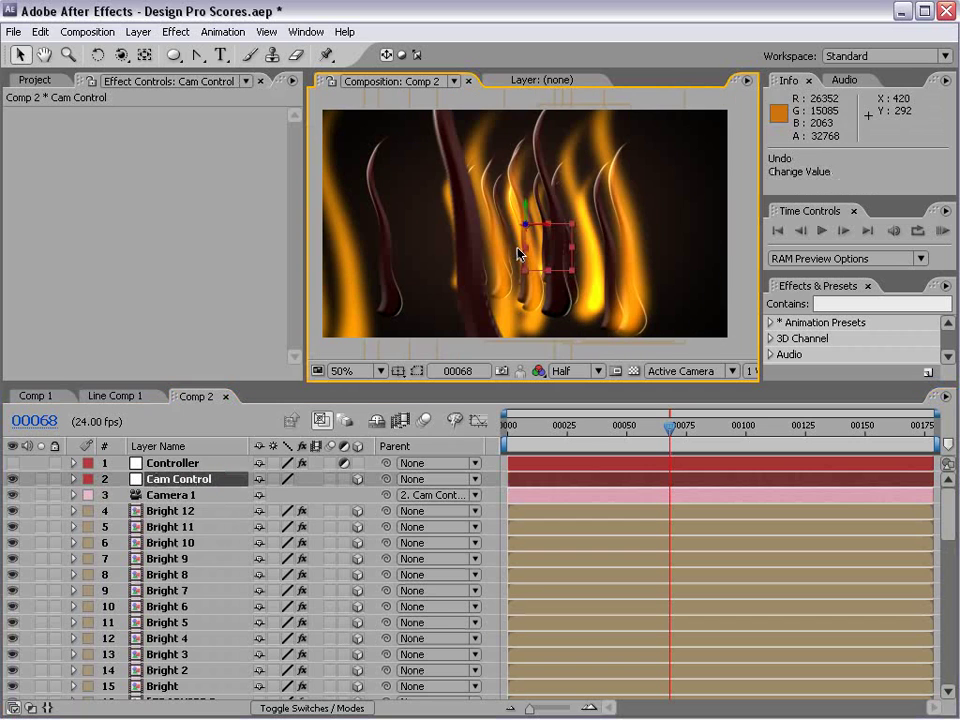
key(w)
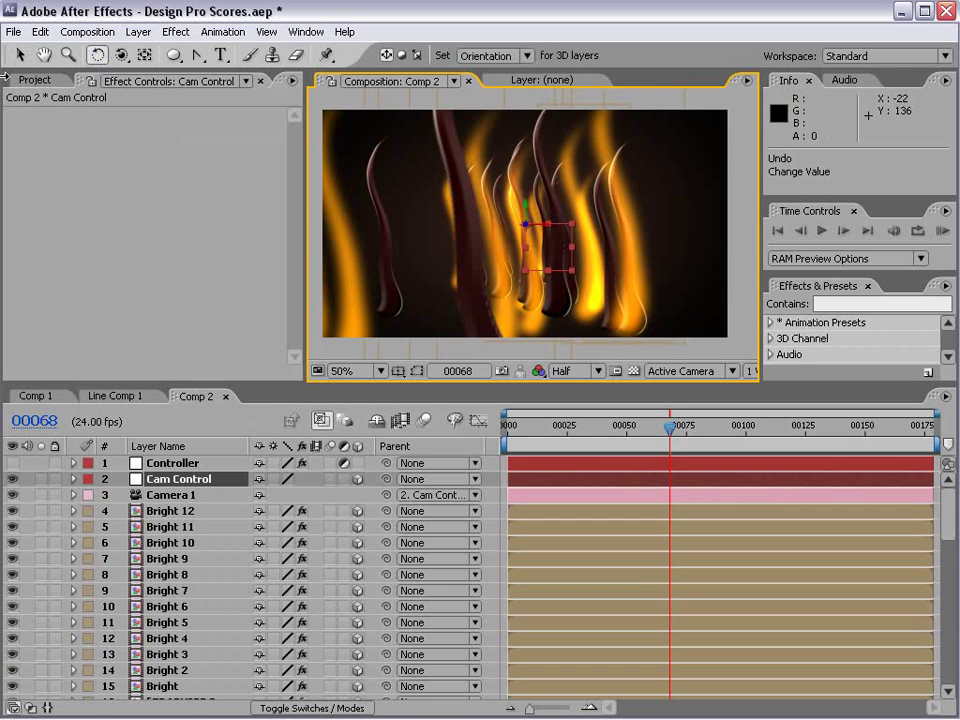
drag(525, 226, 487, 253)
key(v)
- Set the Controller's Y slider to 245 and Z slider to 465
click(177, 465)
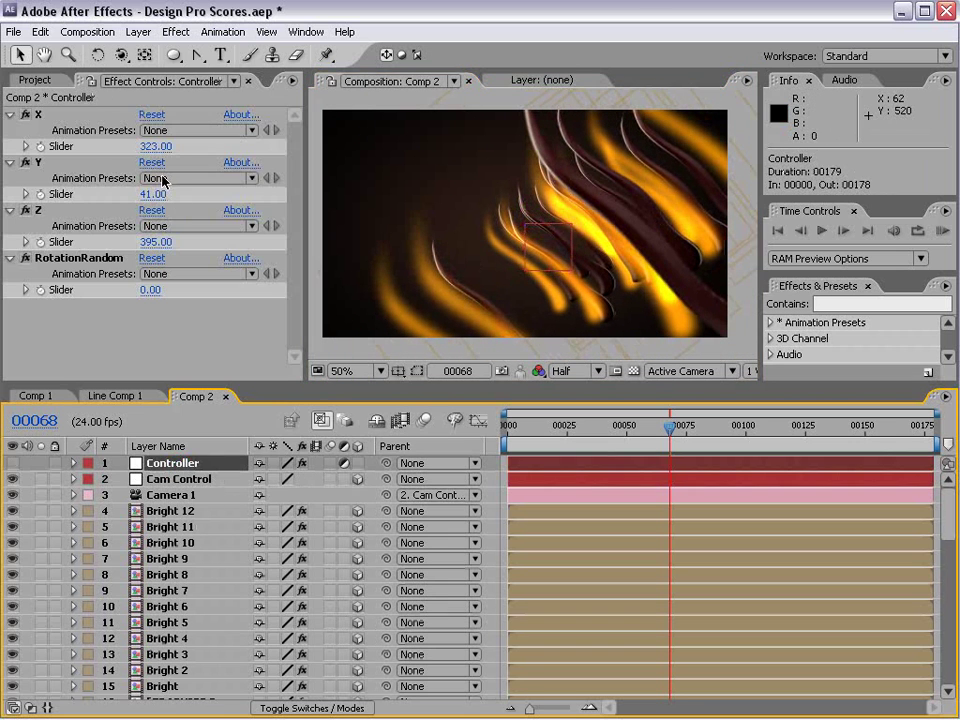
drag(153, 194, 298, 203)
drag(153, 245, 230, 256)
- Try a camera orbit around the vines, then reselect Controller and return to the first frame
key(h)
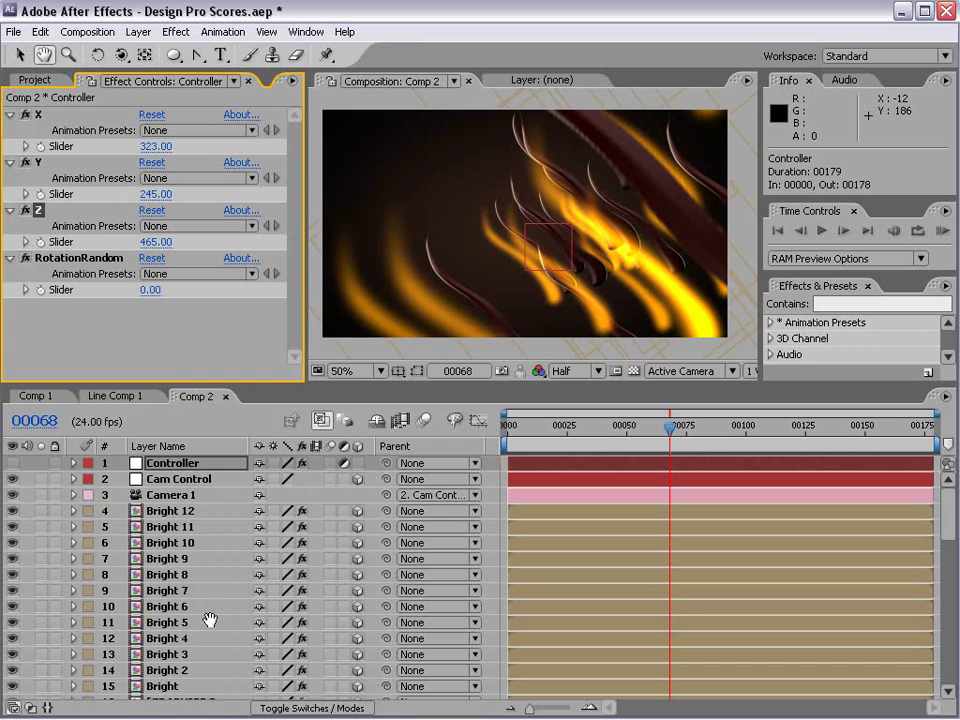
scroll(208, 600, down, 5)
key(v)
click(214, 506)
click(211, 518)
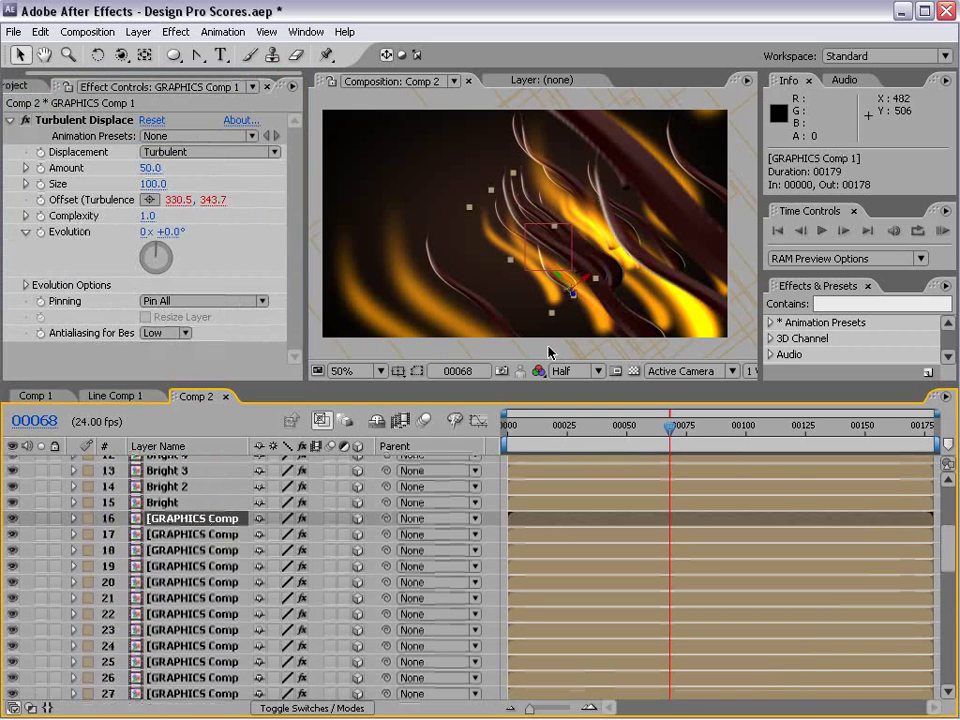
key(c)
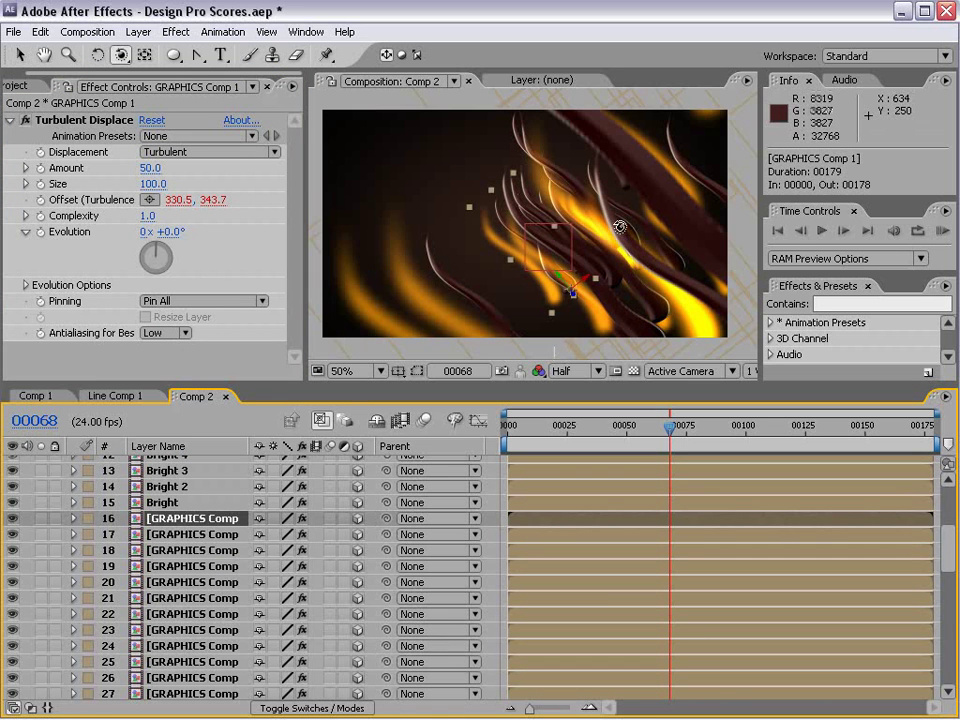
mouse_move(619, 221)
mouse_down()
mouse_move(593, 243)
mouse_move(646, 197)
mouse_move(627, 222)
mouse_move(611, 229)
mouse_move(611, 221)
mouse_up()
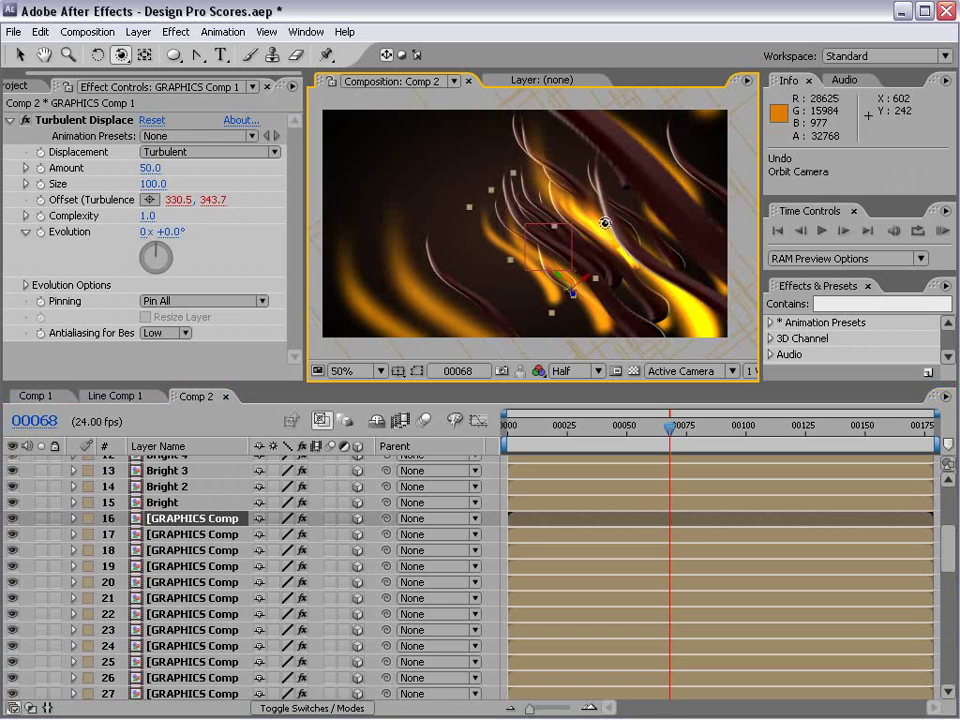
drag(949, 548, 945, 495)
click(190, 465)
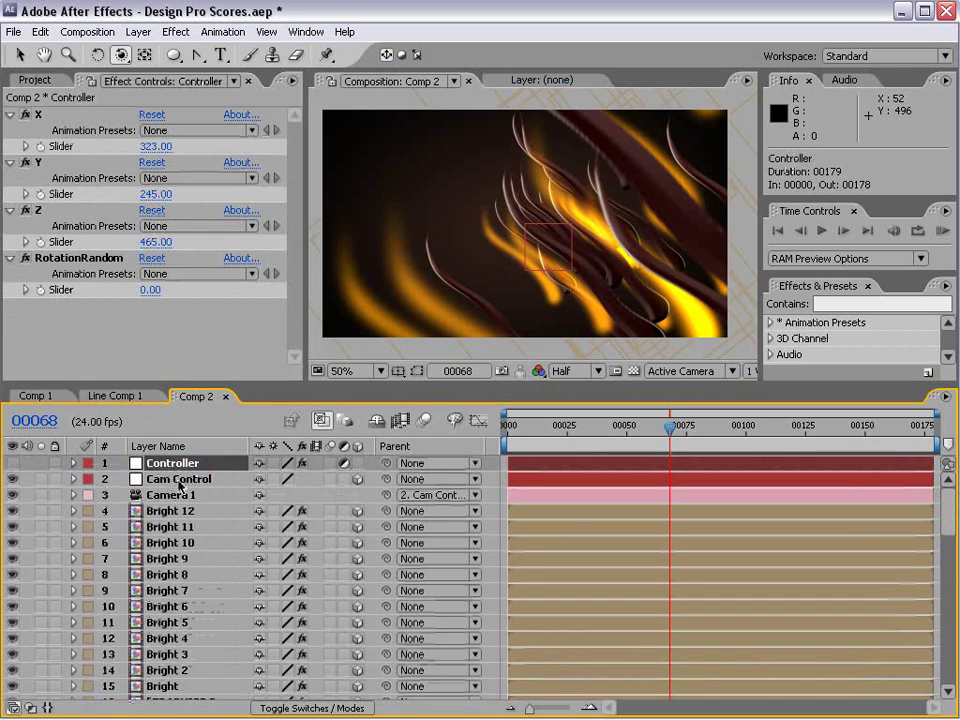
drag(669, 437, 509, 426)
- Keyframe Cam Control's Position at frames 0 and 37 so the camera pushes forward in depth
click(170, 481)
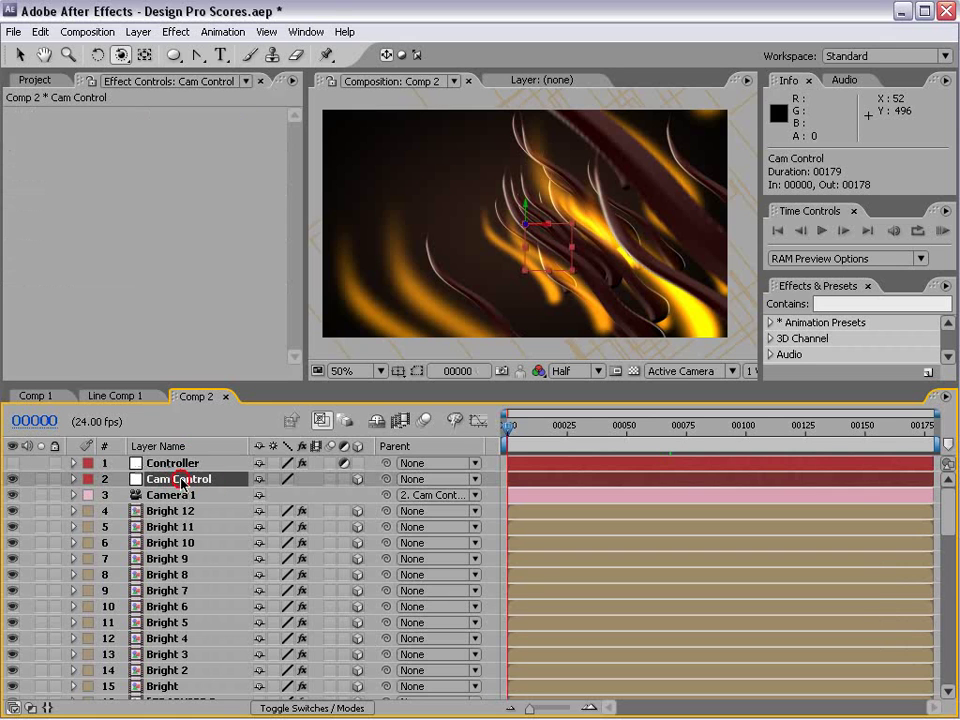
key(p)
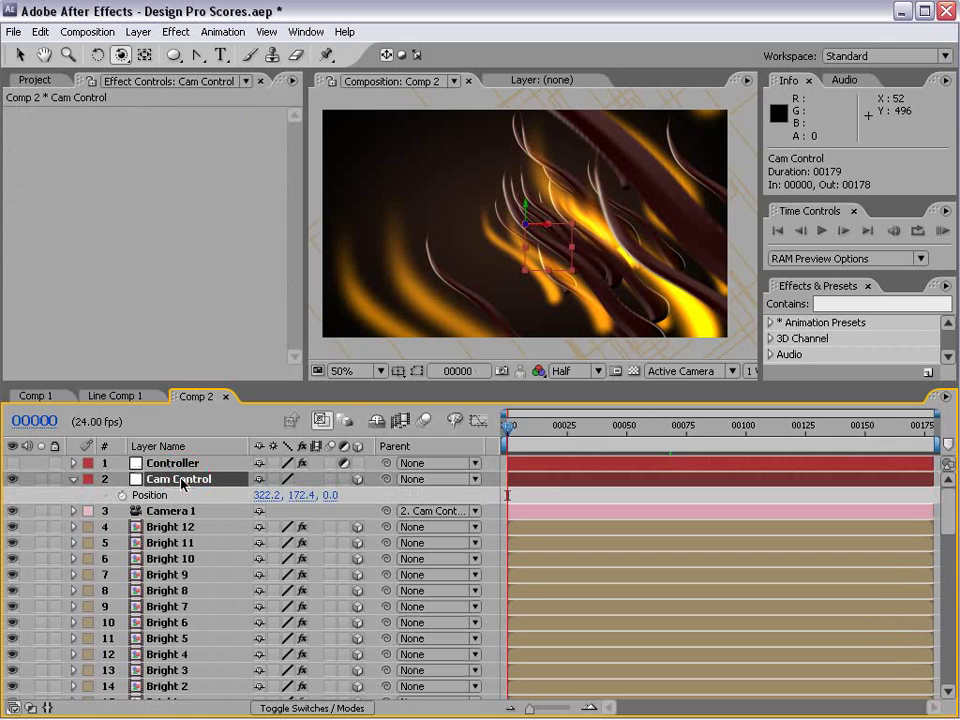
click(123, 495)
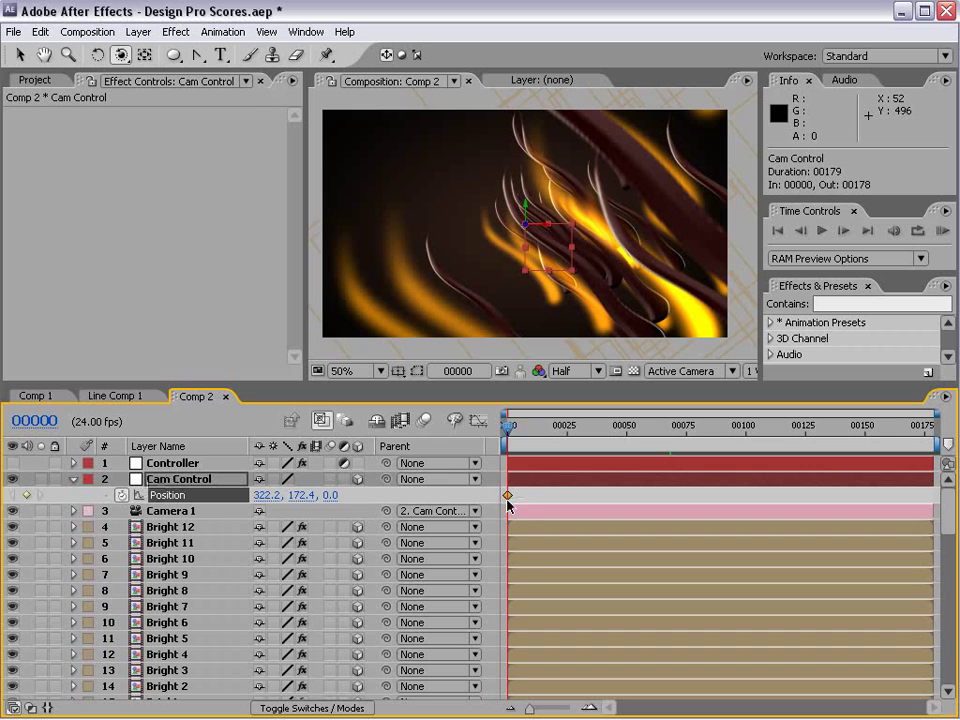
drag(507, 496, 514, 495)
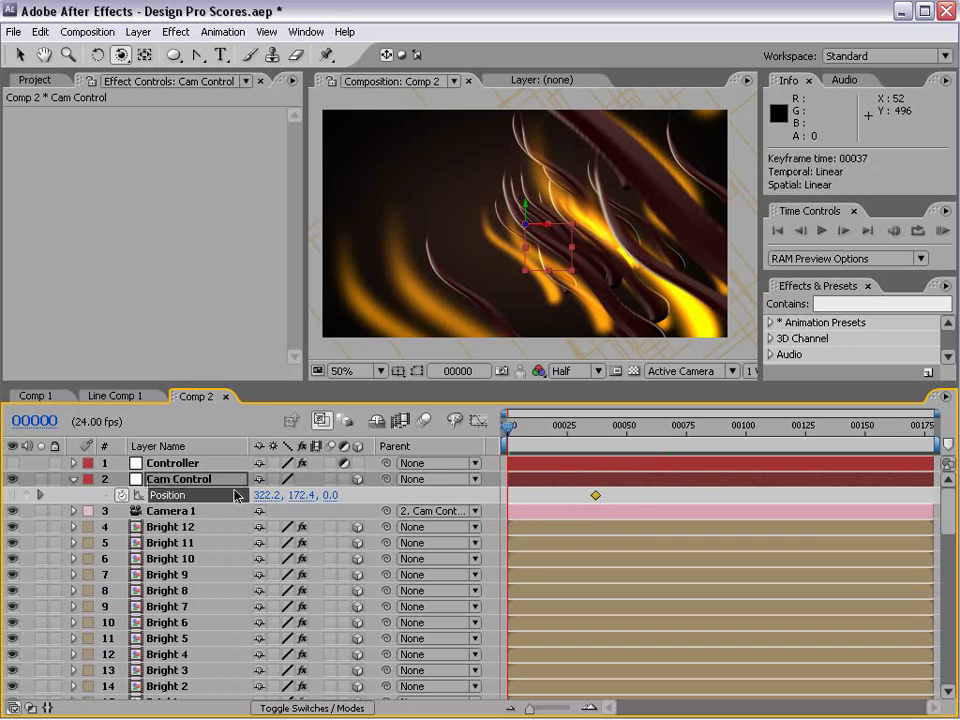
drag(338, 505, 203, 494)
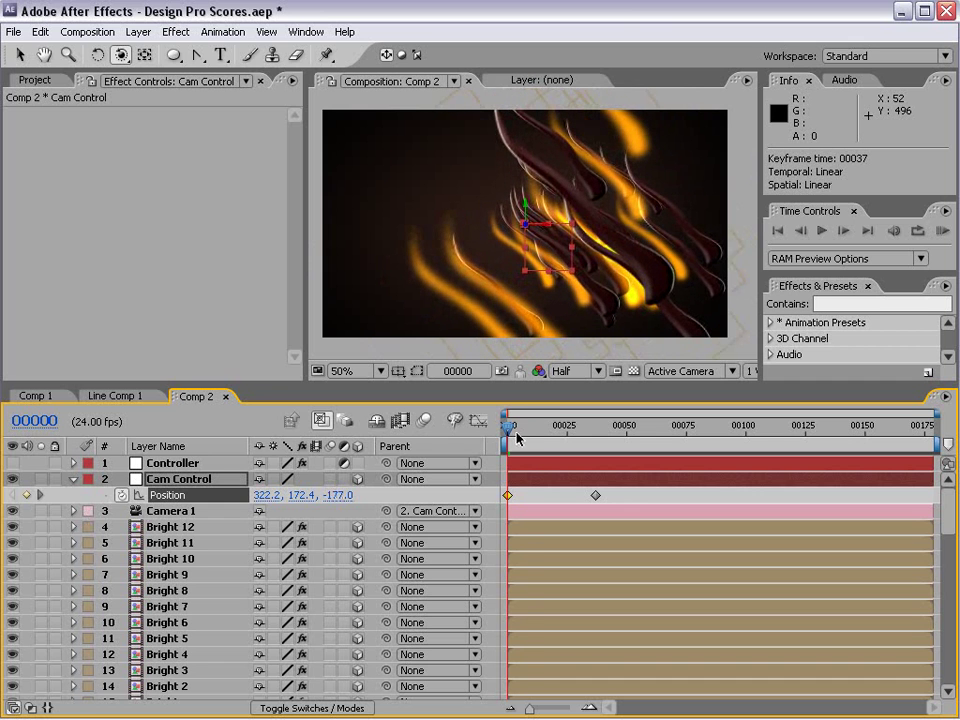
drag(512, 426, 596, 439)
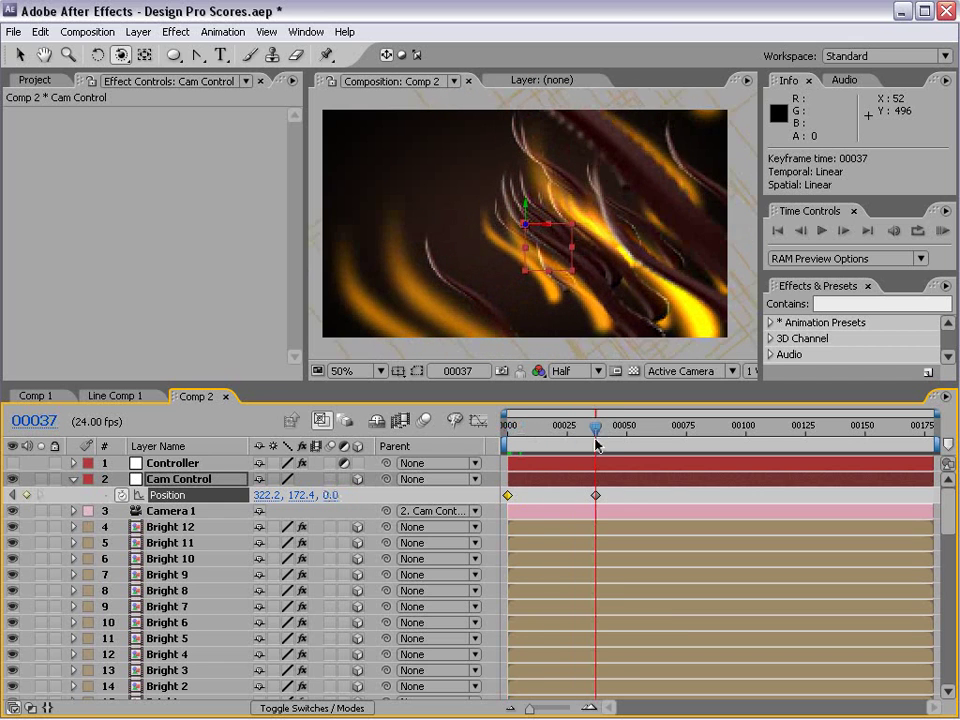
drag(332, 497, 542, 456)
drag(538, 258, 584, 220)
key(w)
mouse_move(526, 228)
mouse_down()
mouse_move(521, 221)
mouse_move(541, 221)
mouse_move(518, 212)
mouse_move(527, 229)
mouse_up()
drag(596, 425, 505, 424)
drag(520, 220, 548, 214)
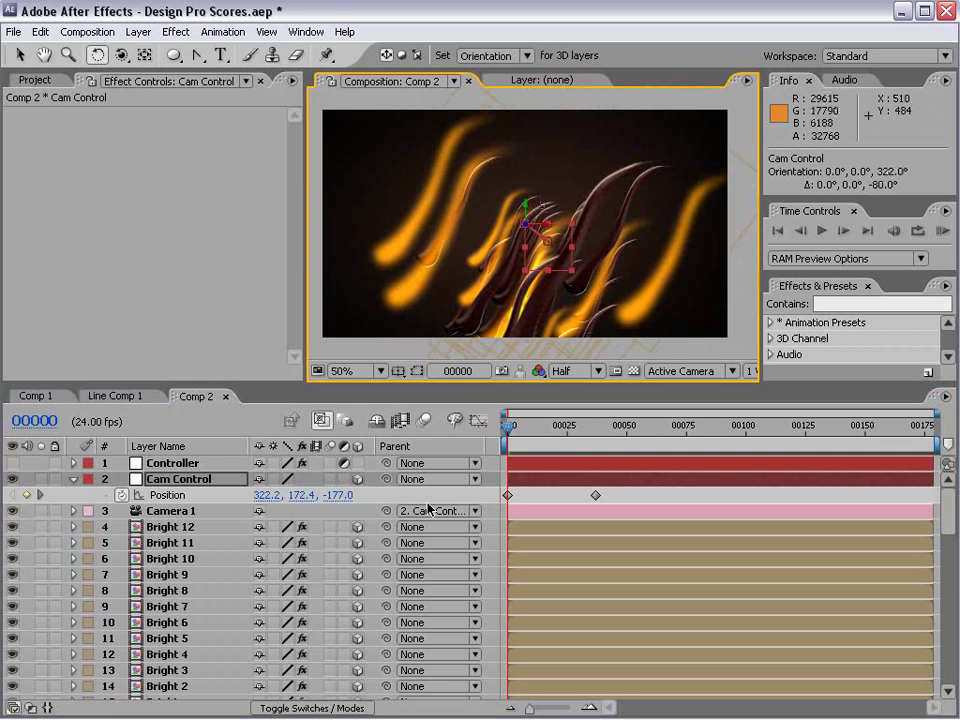
drag(340, 495, 427, 468)
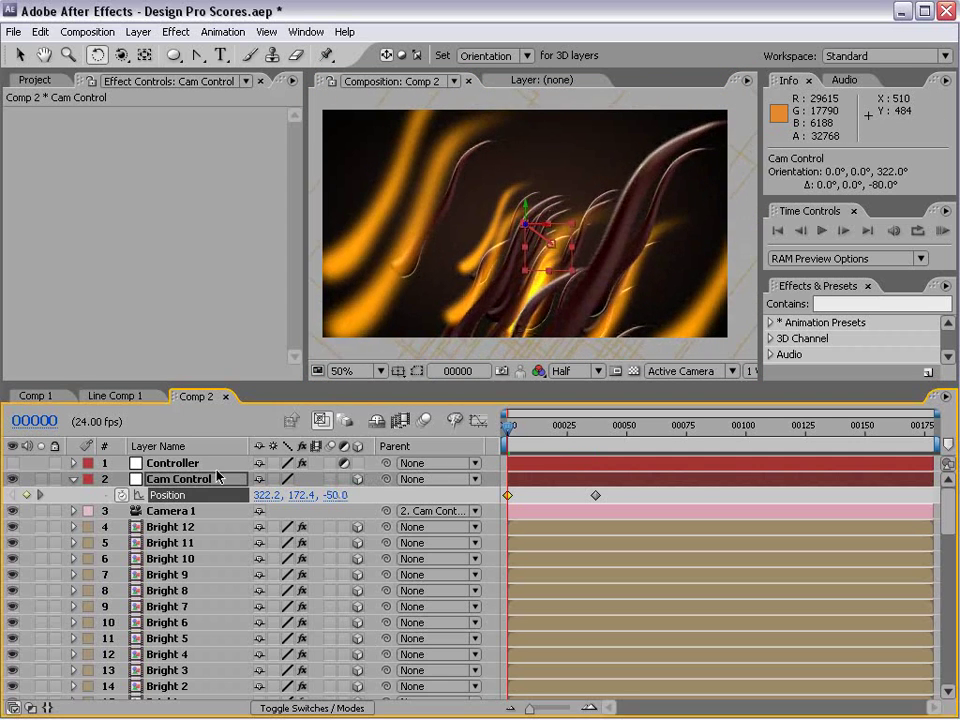
mouse_move(513, 438)
mouse_down()
mouse_move(570, 432)
mouse_move(605, 443)
mouse_move(507, 438)
mouse_up()
- Keyframe Cam Control's Orientation at frames 0 and 37, ending at 26°, and refine the end position
key(shift+r)
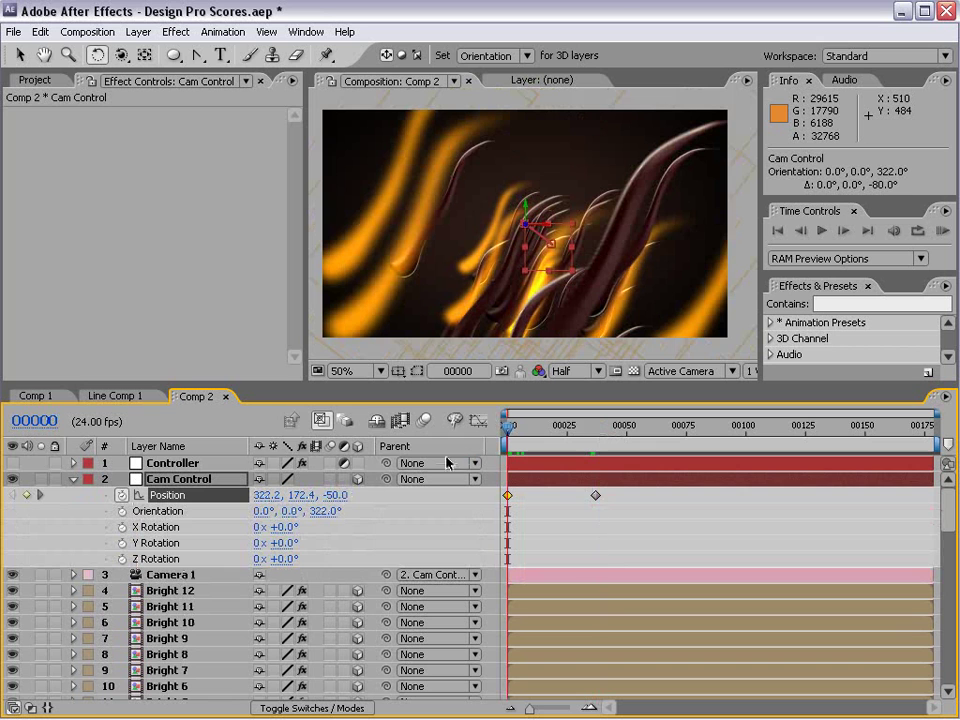
click(121, 511)
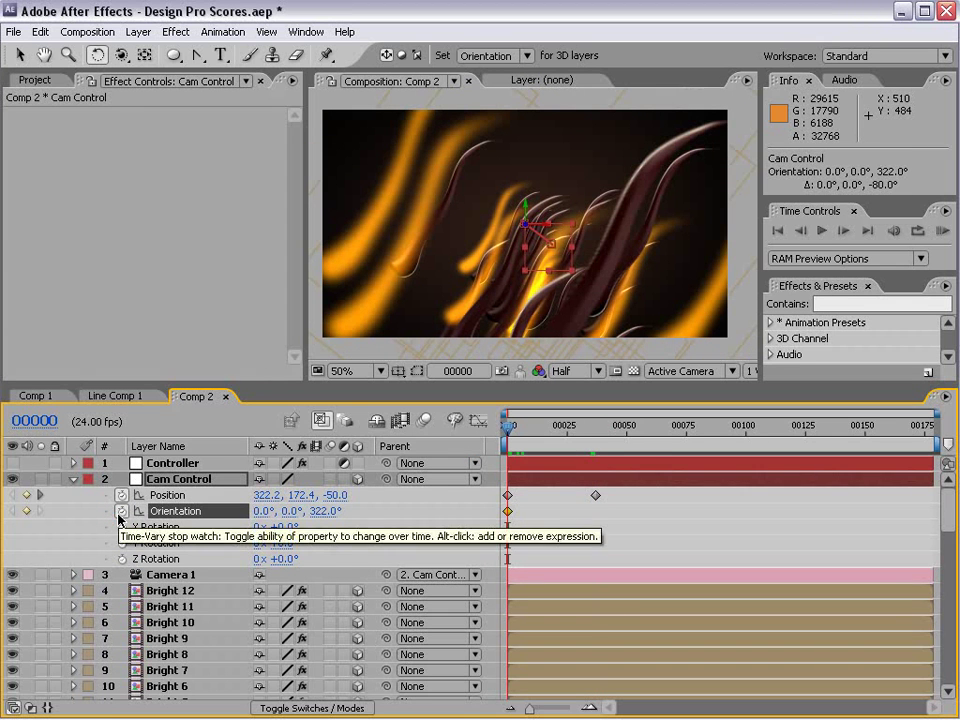
drag(590, 437, 596, 436)
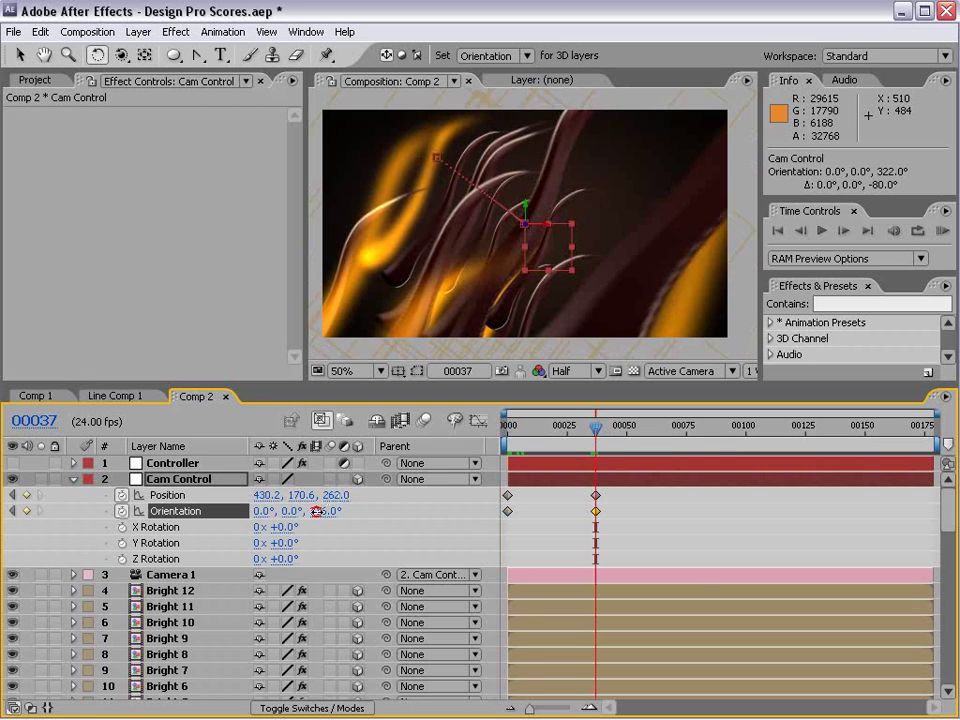
drag(313, 512, 340, 479)
key(v)
drag(568, 257, 520, 236)
drag(578, 432, 596, 462)
drag(530, 236, 602, 332)
- Return to frame 0, save the project, and collapse the Cam Control and layer 36 properties
click(481, 496)
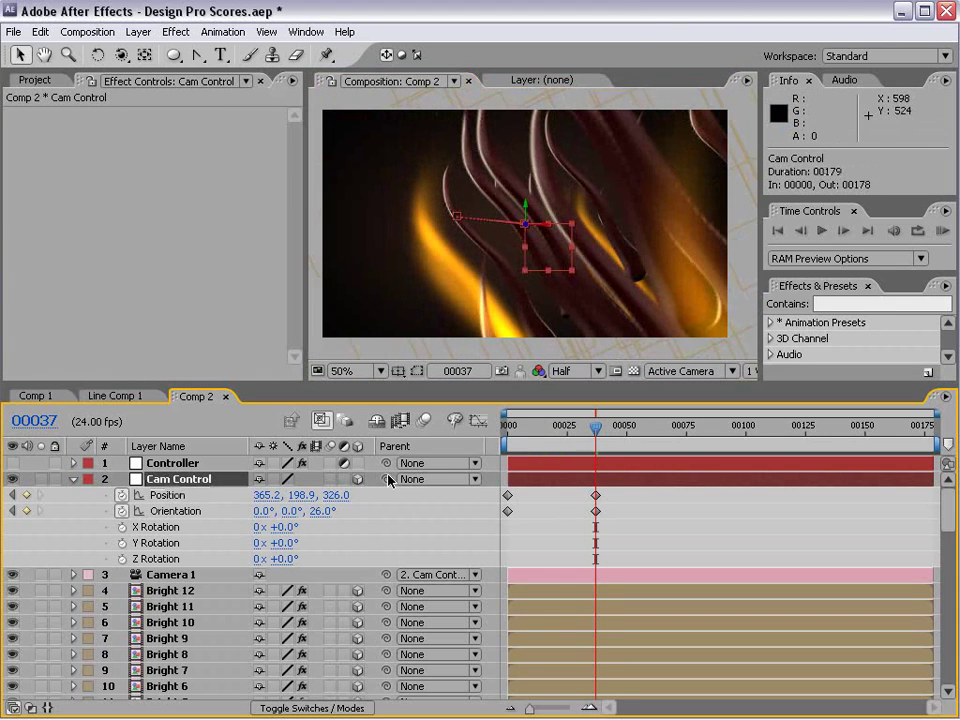
drag(596, 427, 462, 463)
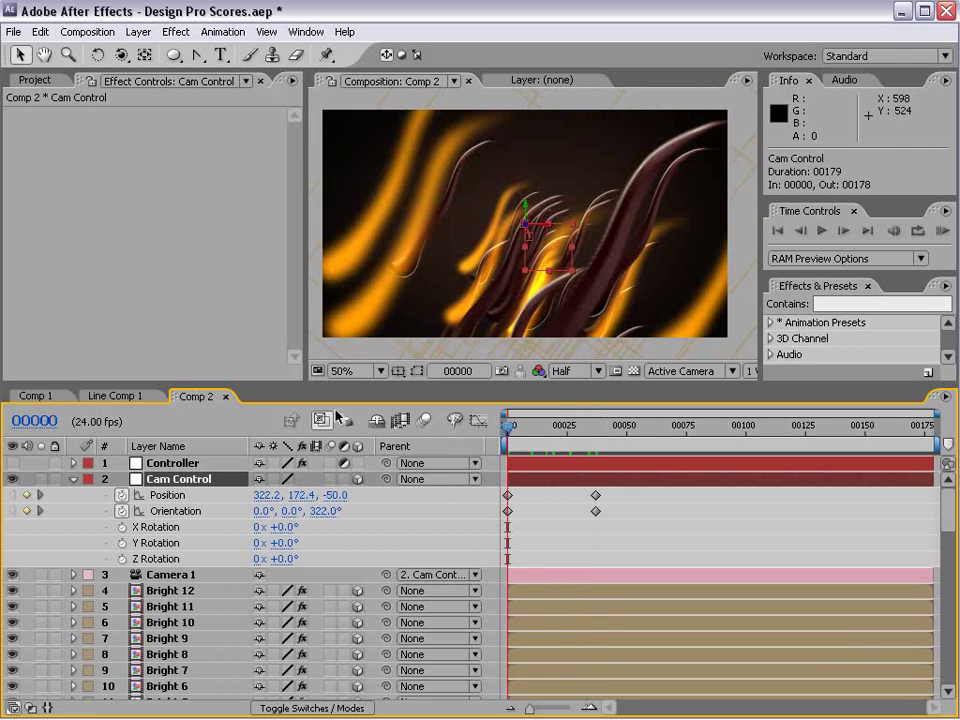
key(ctrl+s)
click(73, 479)
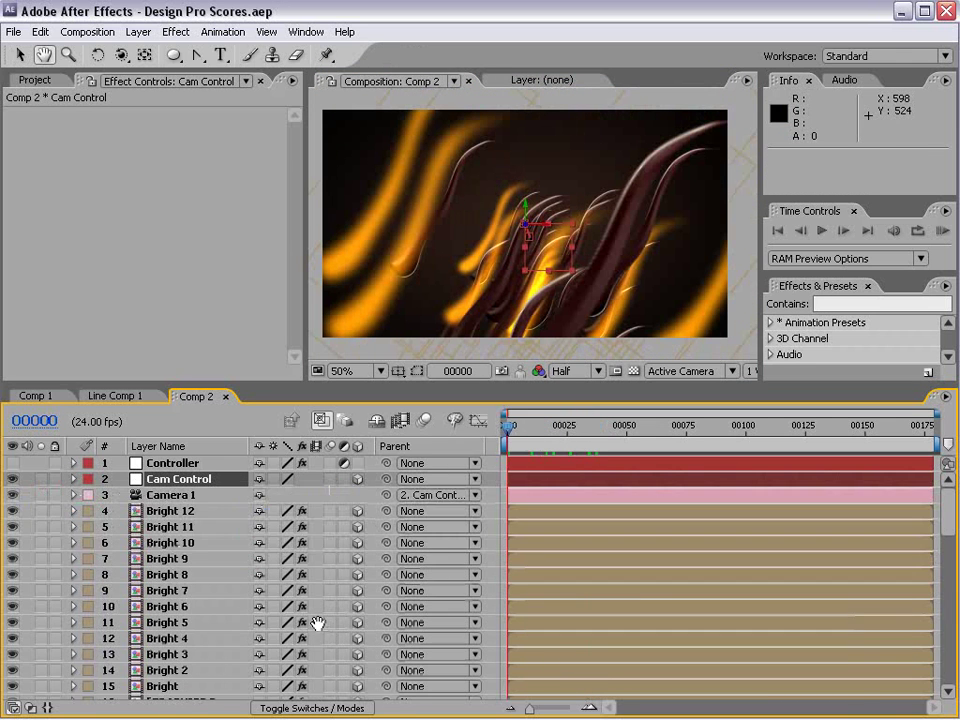
scroll(325, 548, down, 3)
scroll(325, 548, down, 10)
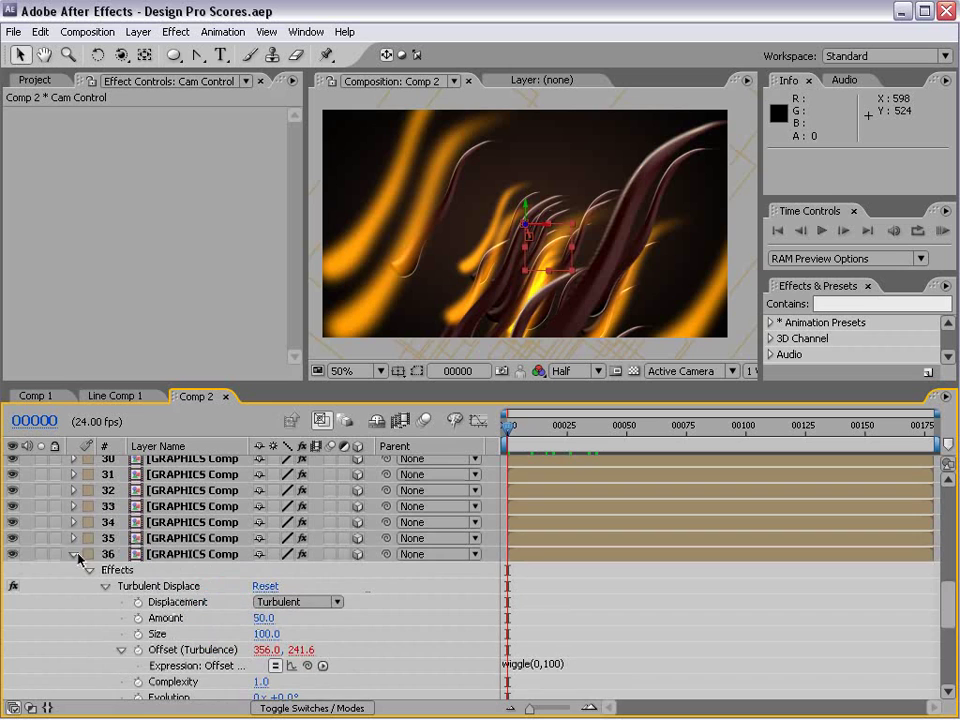
click(76, 555)
- Mark layers 5 through 35 and Bright 12 as shy, hide them, and save
key(grave)
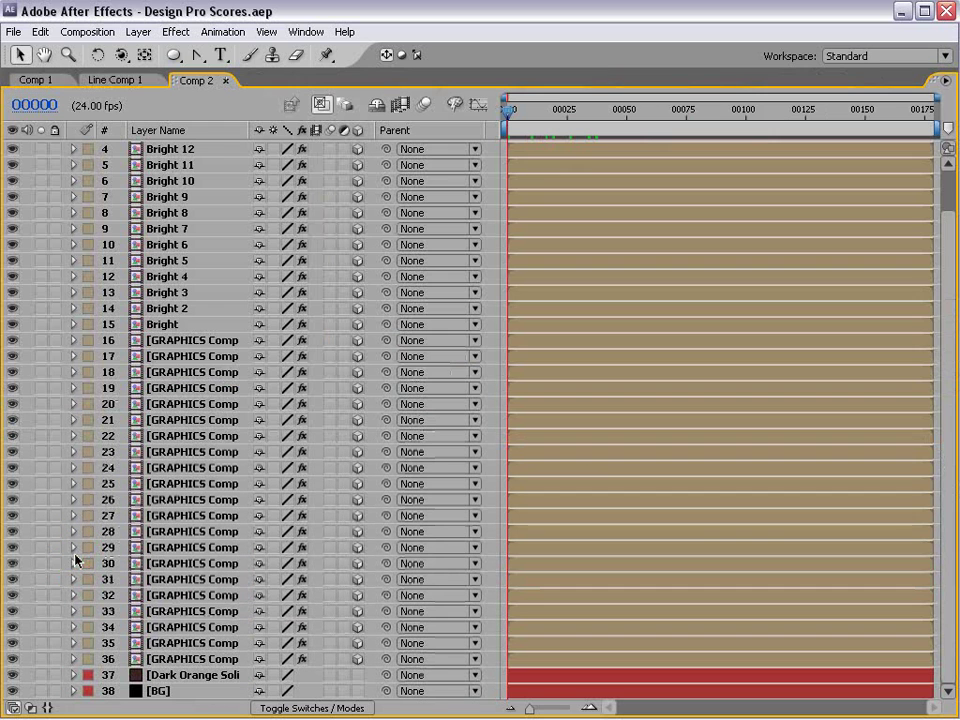
click(174, 648)
scroll(245, 250, up, 3)
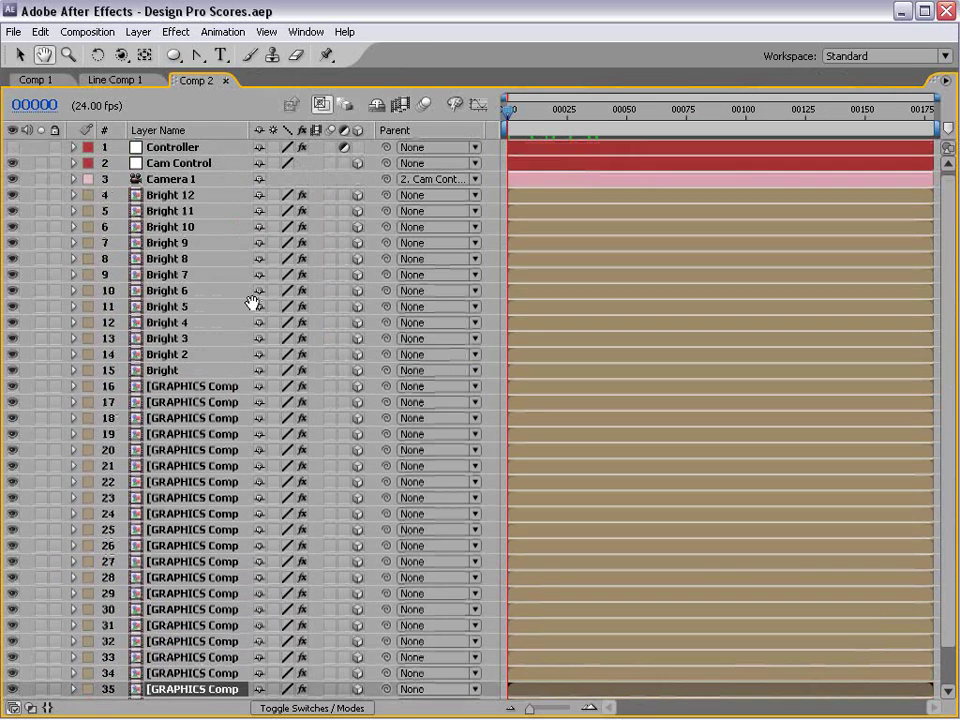
shift+click(167, 210)
shift+click(154, 195)
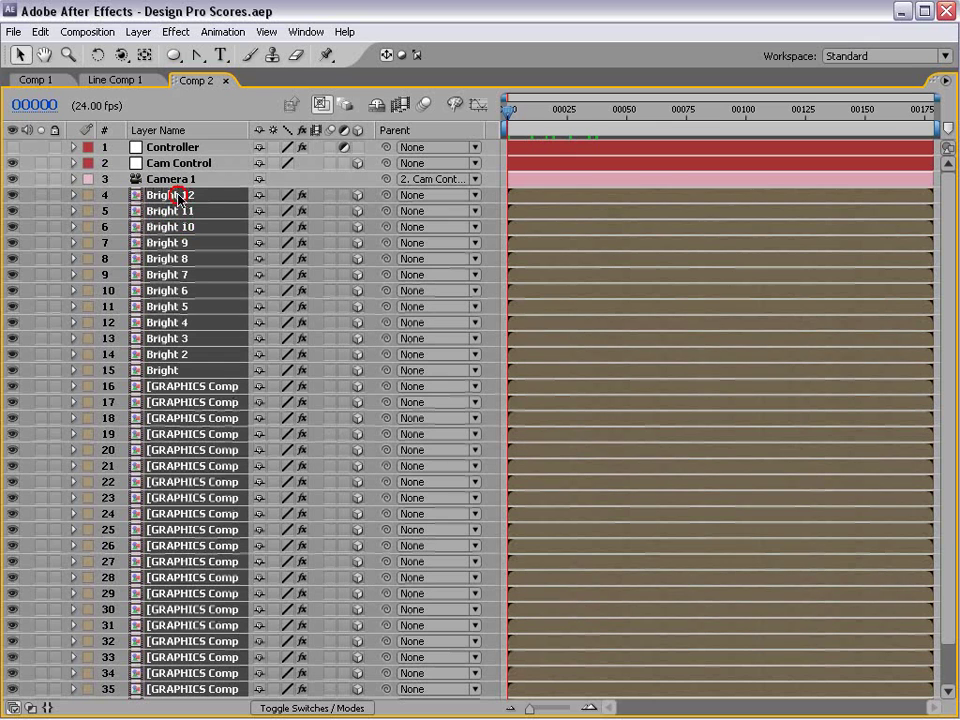
click(260, 197)
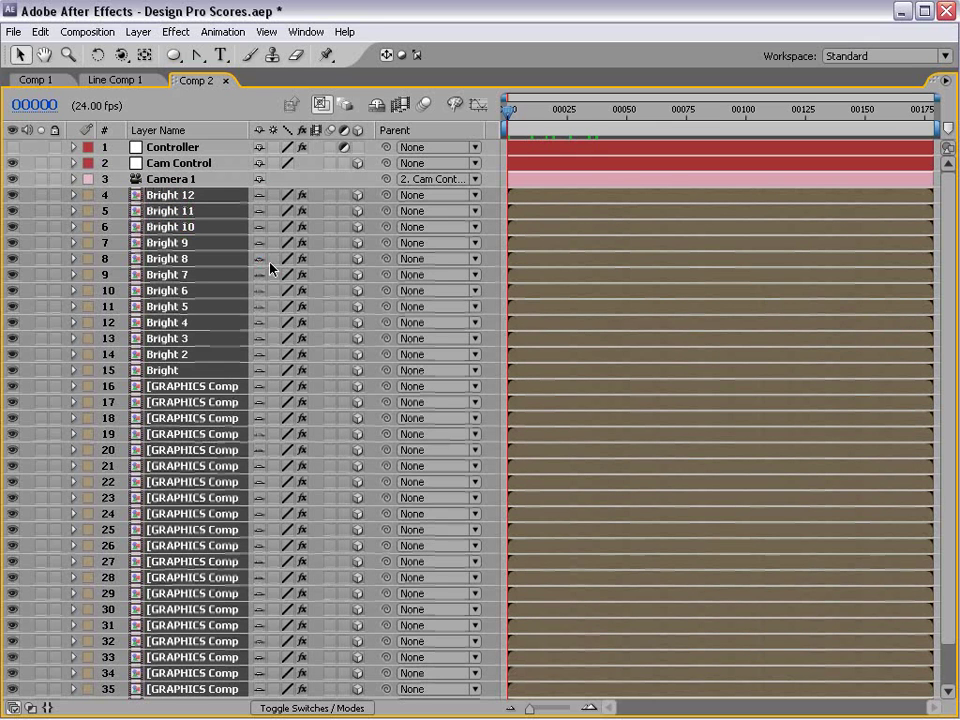
click(378, 105)
key(grave)
key(ctrl+s)
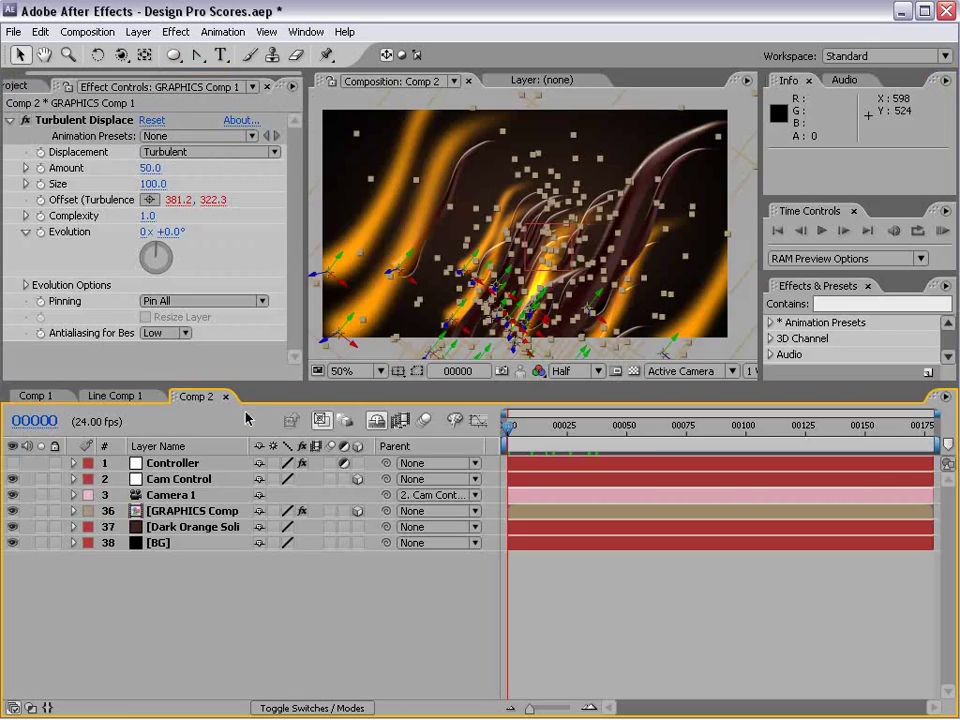
- Select Bright 2 and toggle the shy layers visible, then hidden again
click(430, 183)
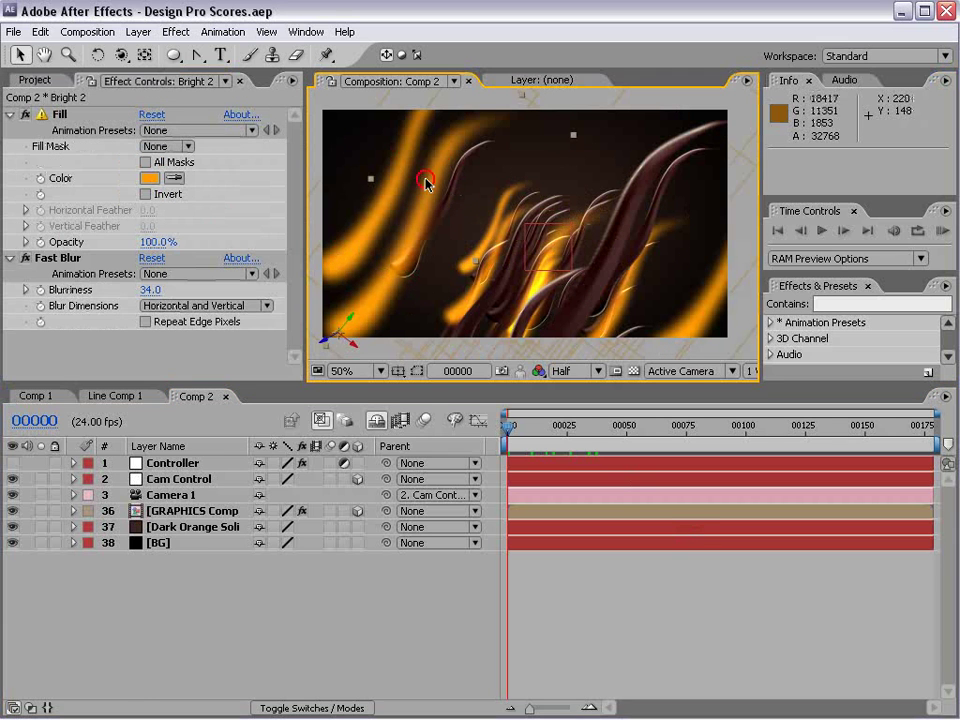
click(386, 425)
click(380, 423)
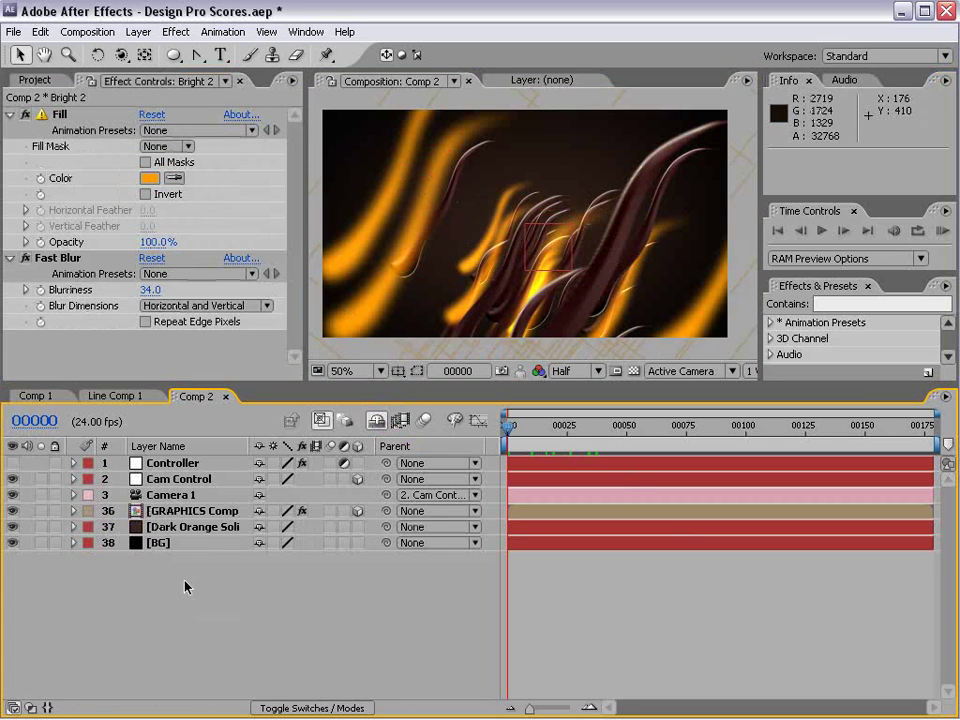
- Apply a Generate > Fill effect to the Dark Orange Solid 1 layer
click(168, 527)
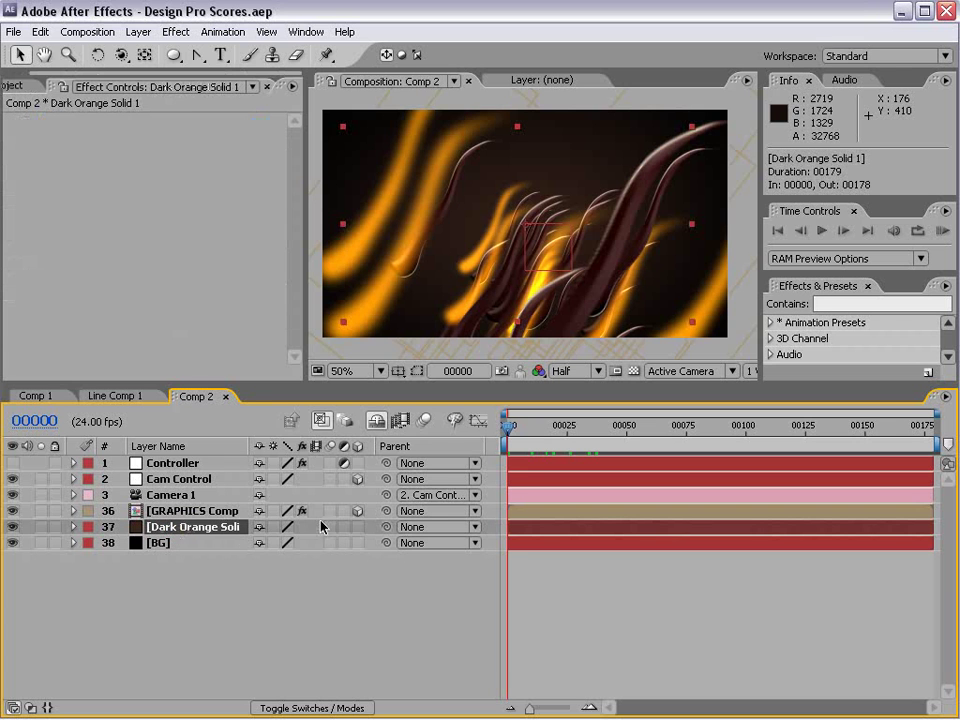
click(172, 31)
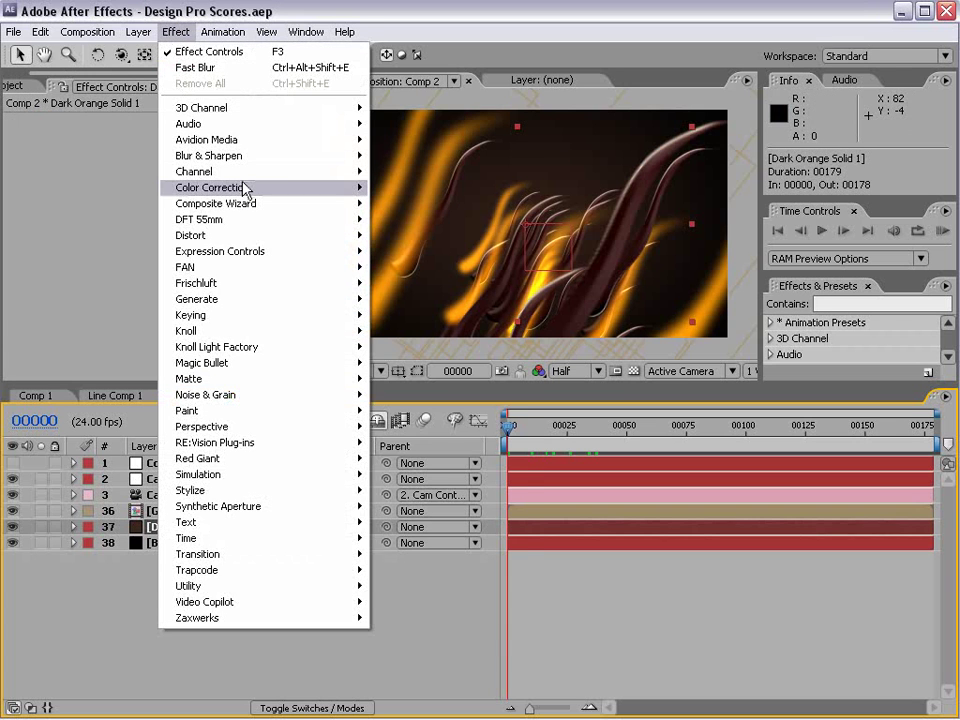
mouse_move(245, 190)
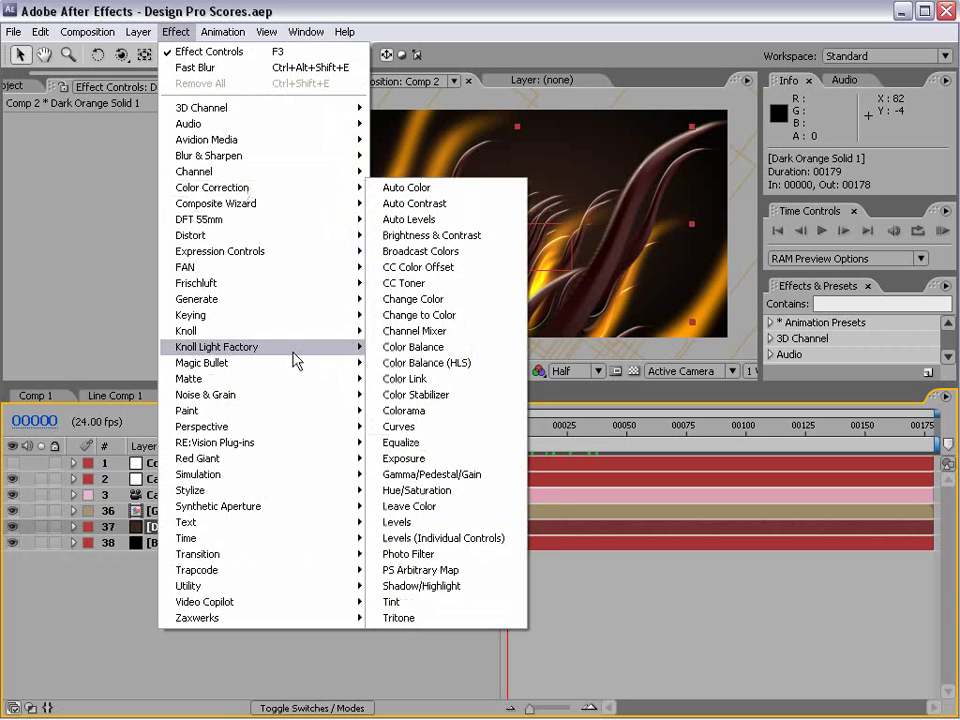
mouse_move(229, 296)
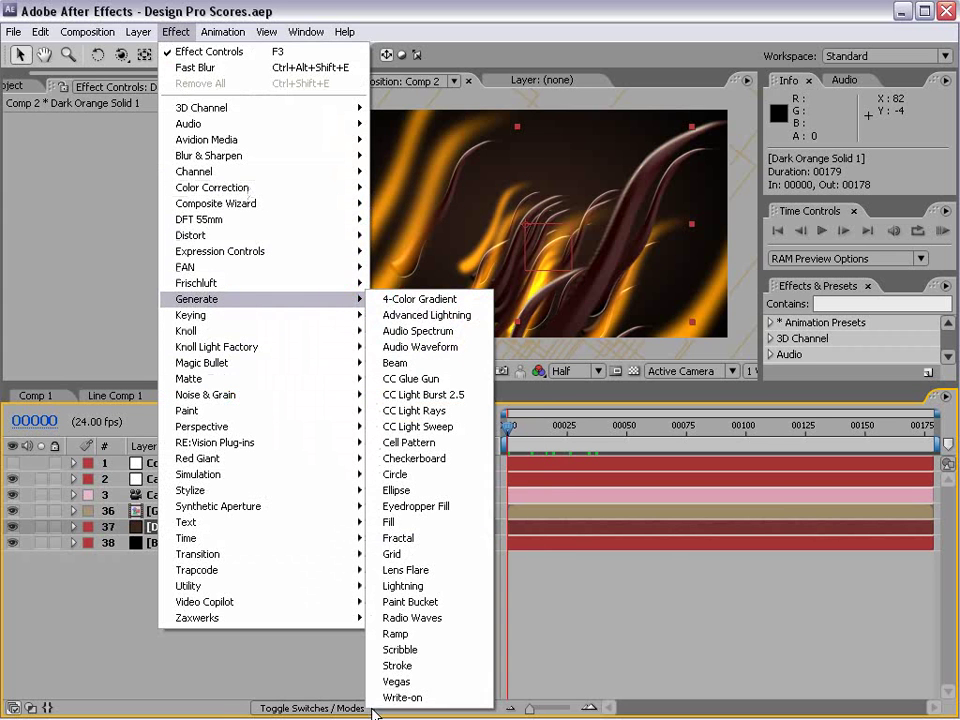
click(409, 570)
click(391, 522)
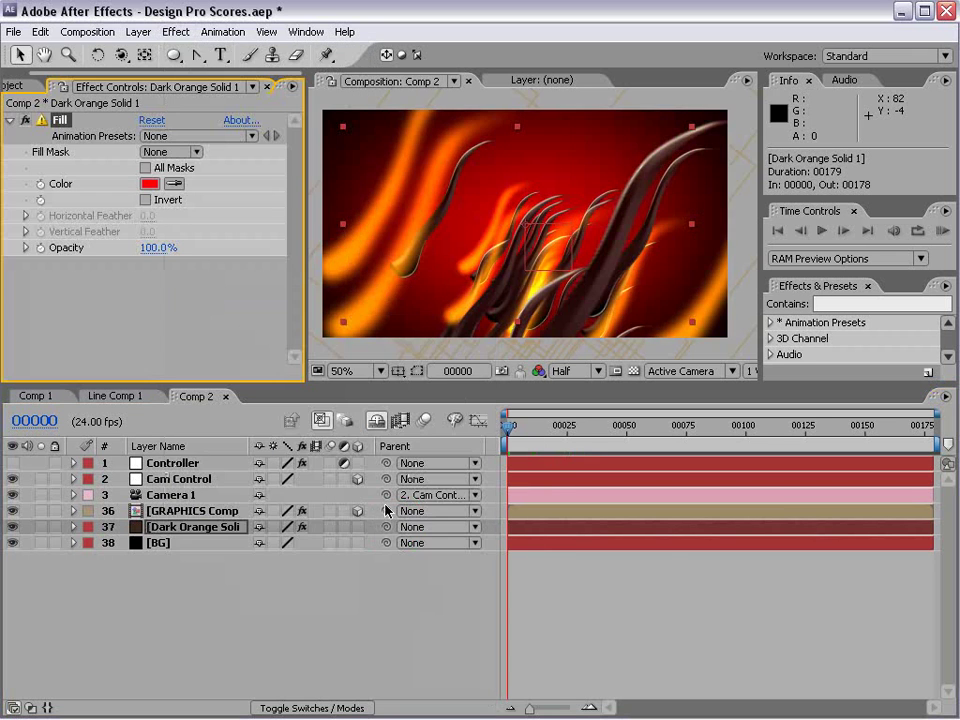
- Set the Fill colour to deep crimson 73172B
click(150, 184)
click(583, 446)
click(565, 468)
click(556, 503)
mouse_move(577, 489)
mouse_down()
mouse_move(581, 476)
mouse_move(596, 488)
mouse_up()
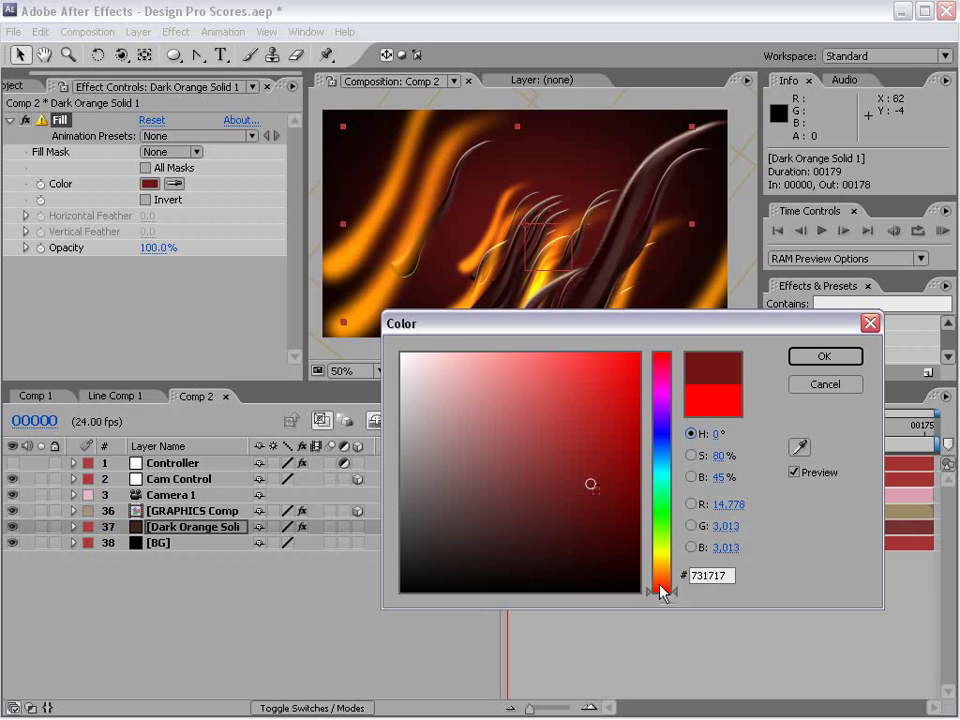
drag(665, 588, 662, 368)
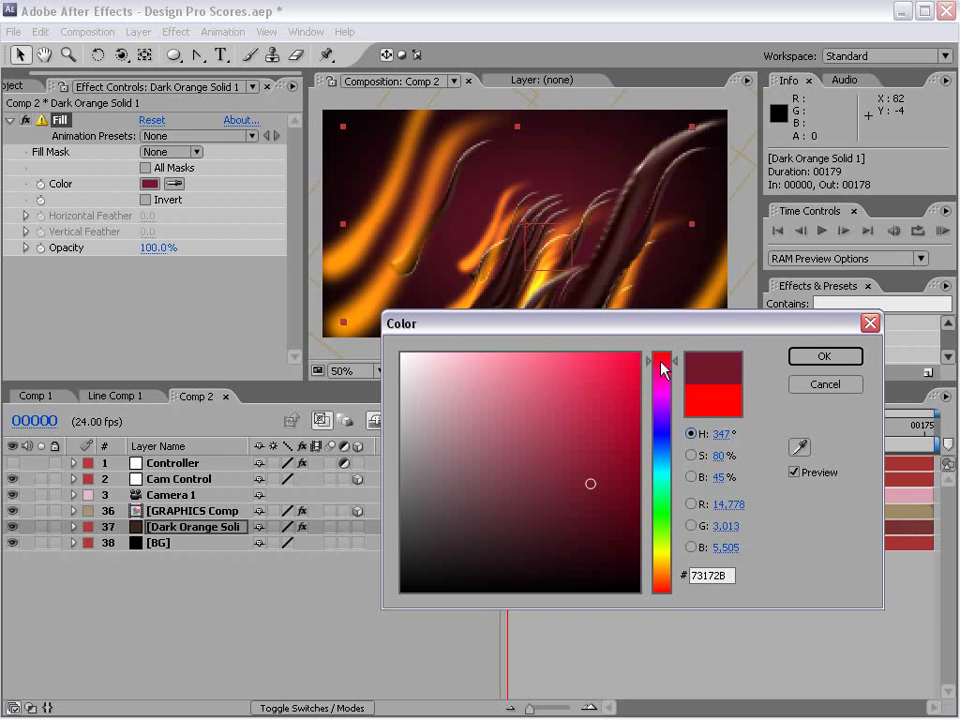
click(801, 358)
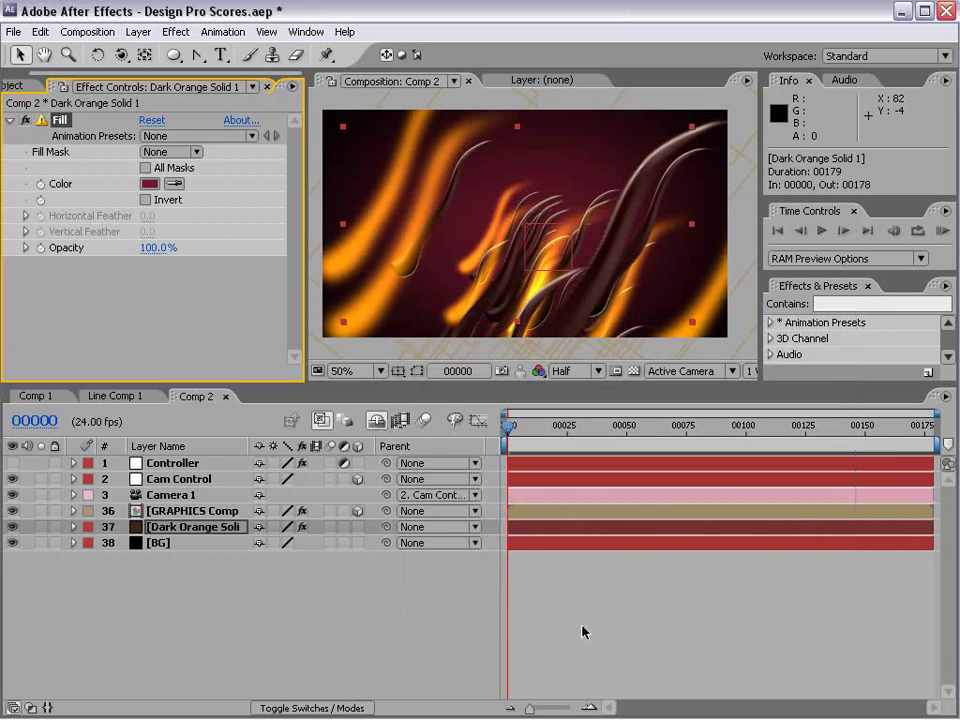
- Create a new adjustment layer and add a Stylize > Glow effect to it
click(138, 31)
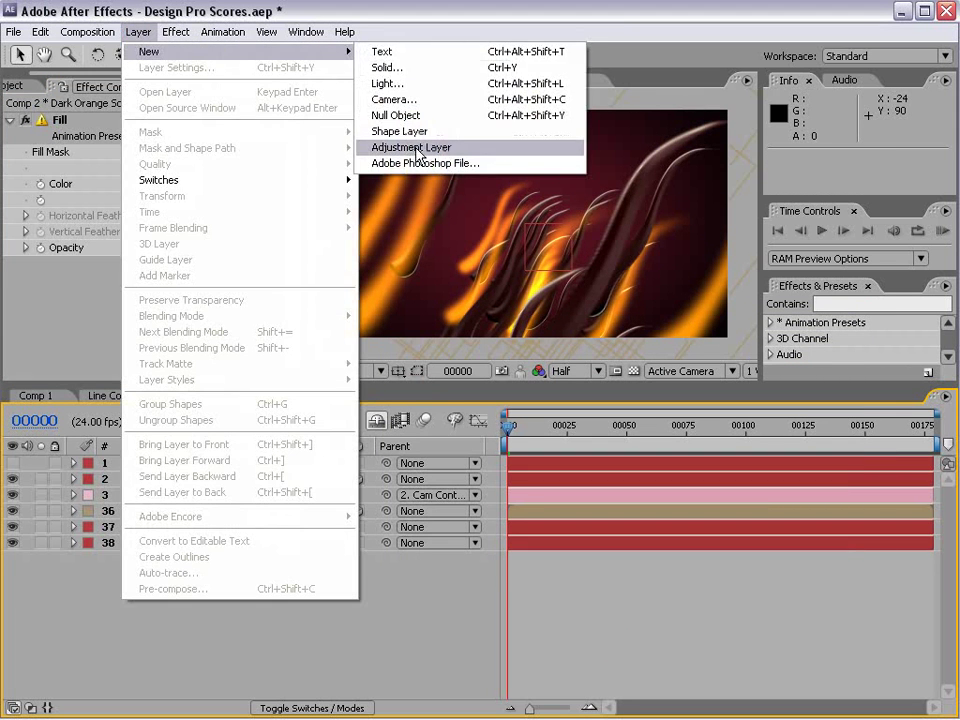
click(415, 147)
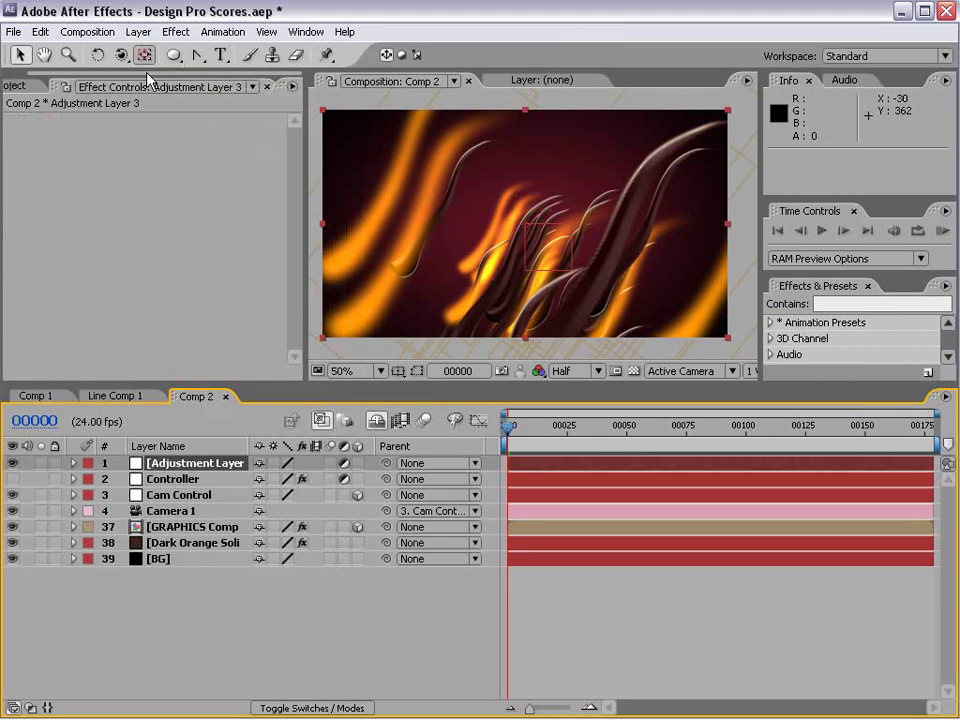
click(175, 31)
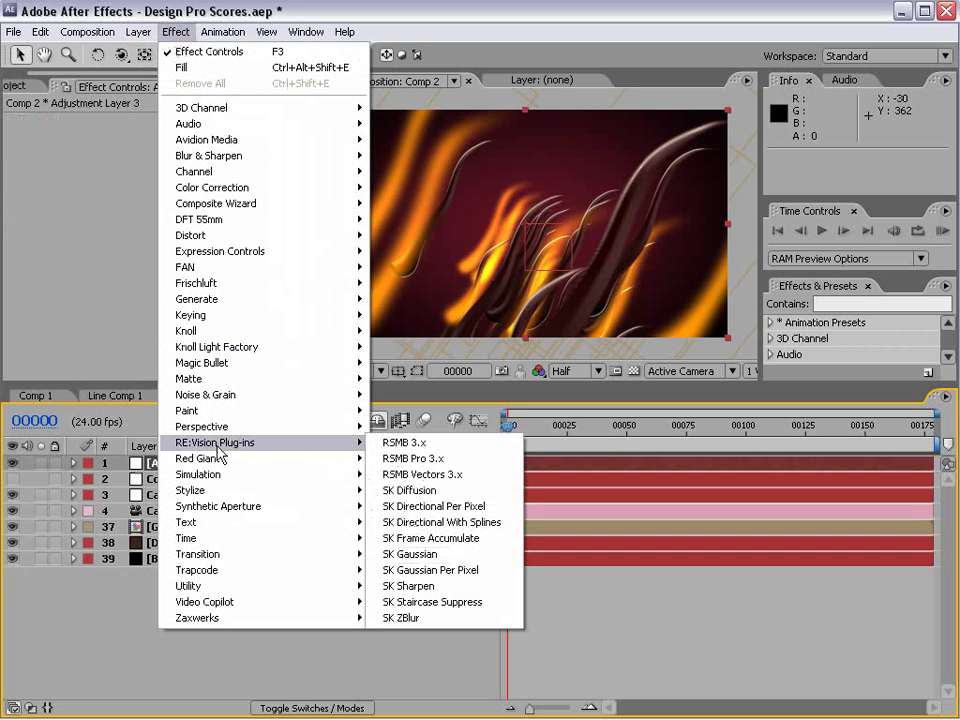
click(216, 490)
click(424, 666)
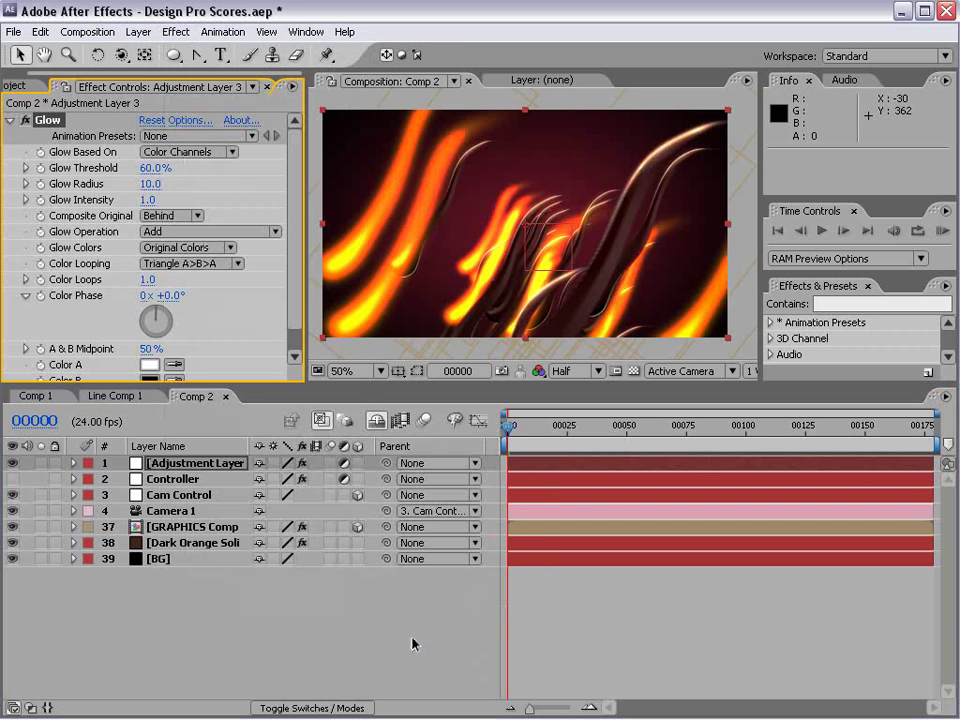
- Add Tint and Curves effects to the adjustment layer and fold up the effect settings
click(176, 31)
mouse_move(215, 187)
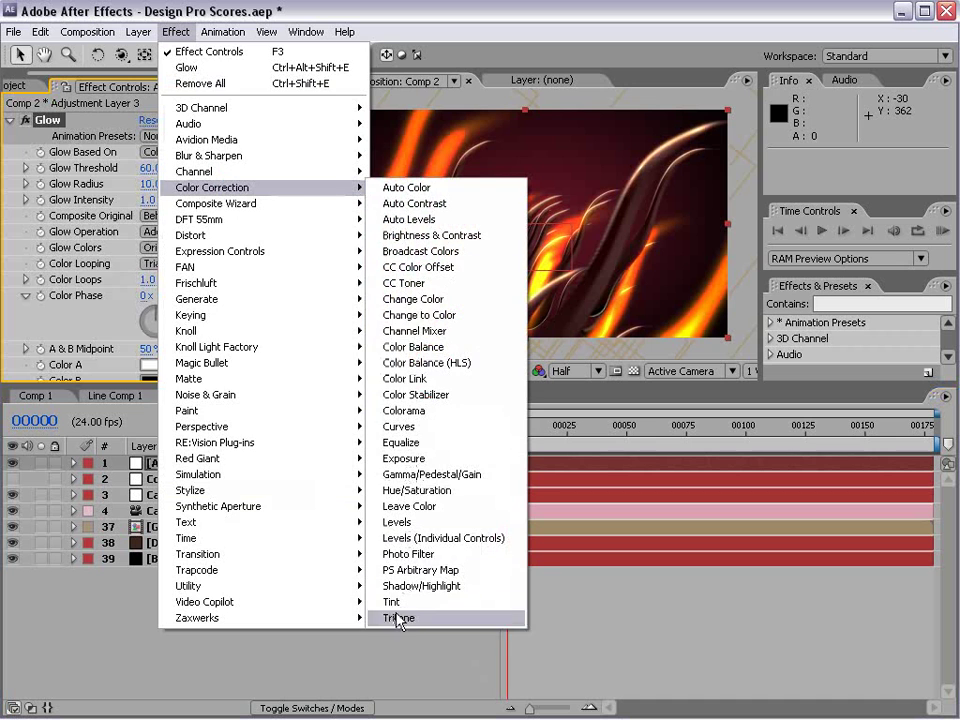
click(395, 664)
click(176, 31)
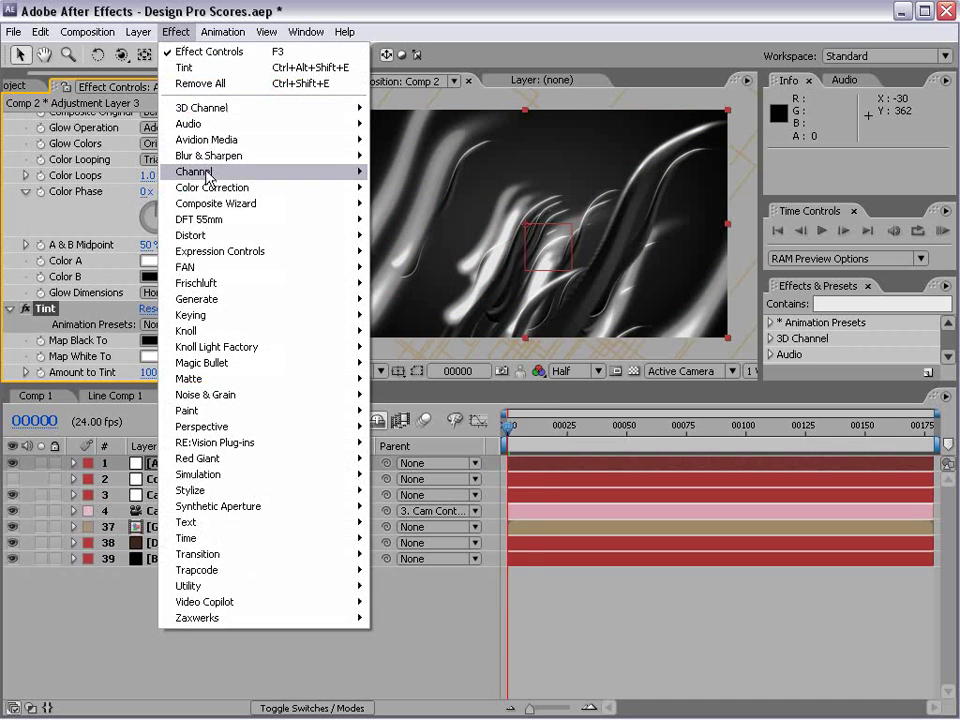
mouse_move(215, 187)
click(410, 426)
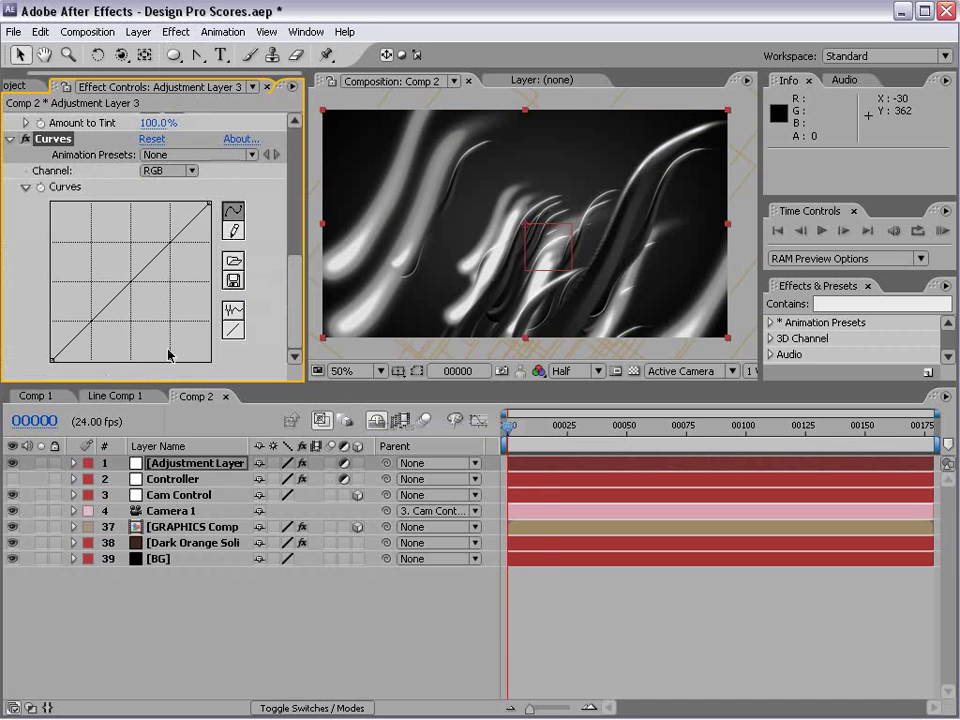
click(10, 141)
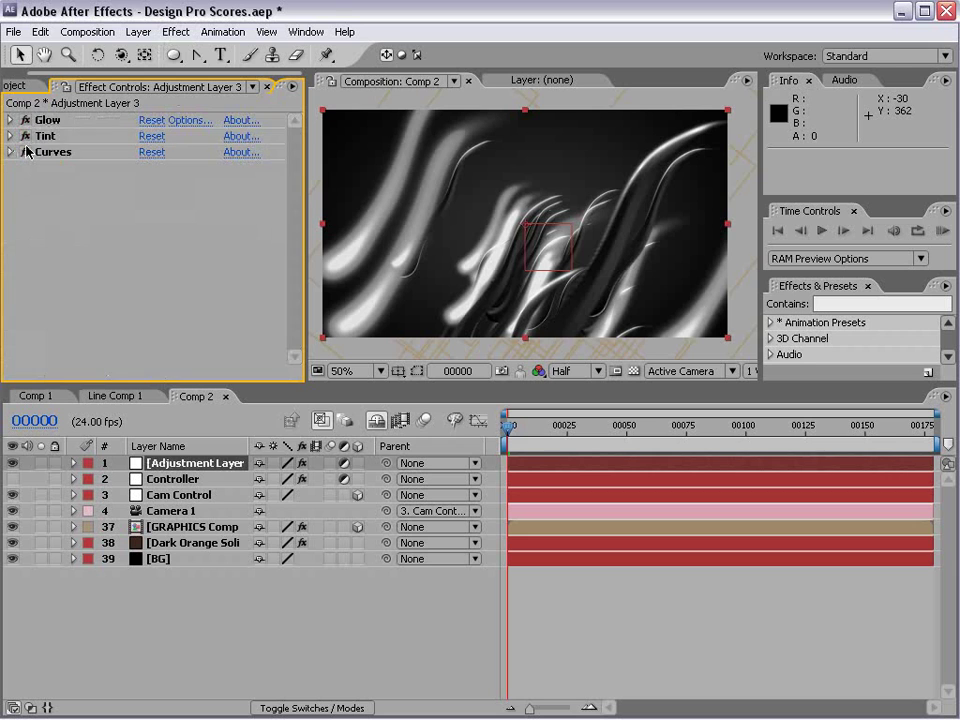
- Move Tint above Glow, set Tint amount to 45%, and widen the Glow Radius to 153
drag(45, 135, 55, 119)
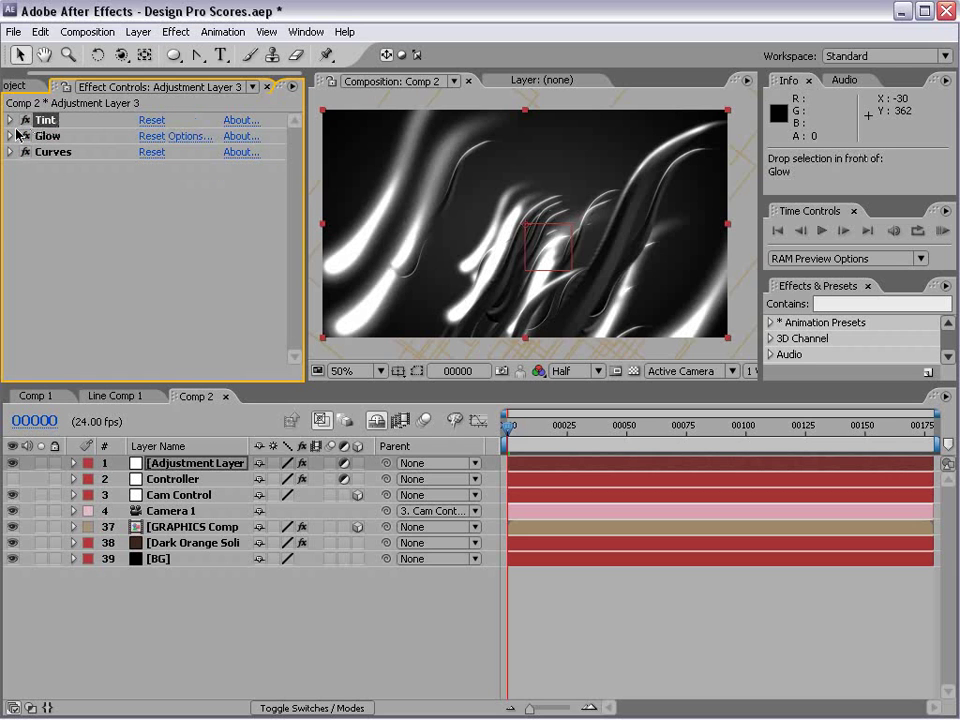
click(9, 120)
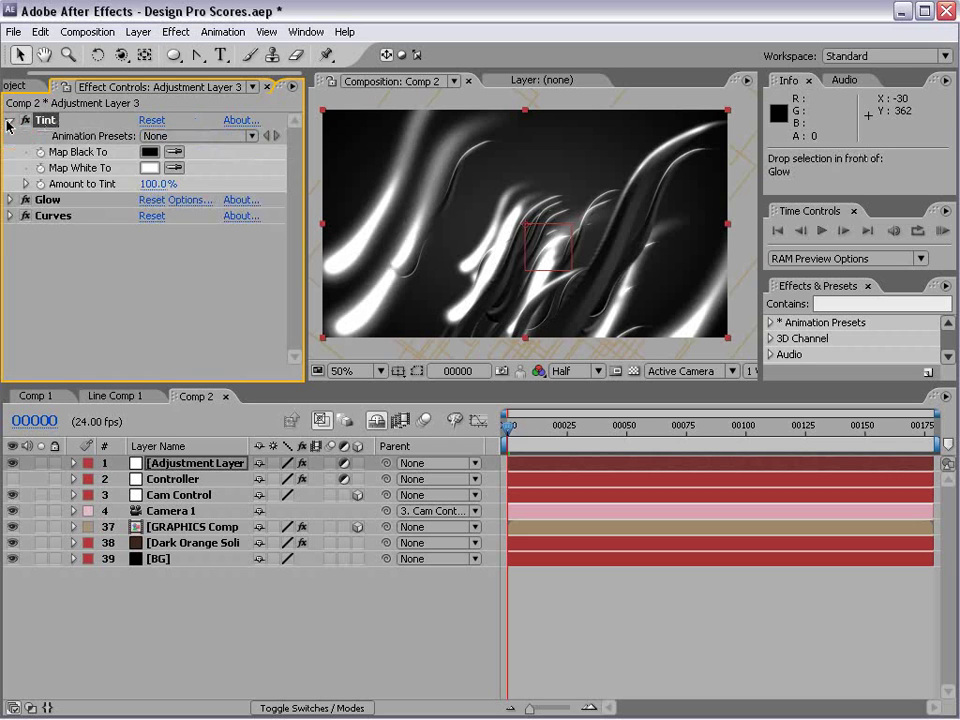
drag(101, 184, 108, 184)
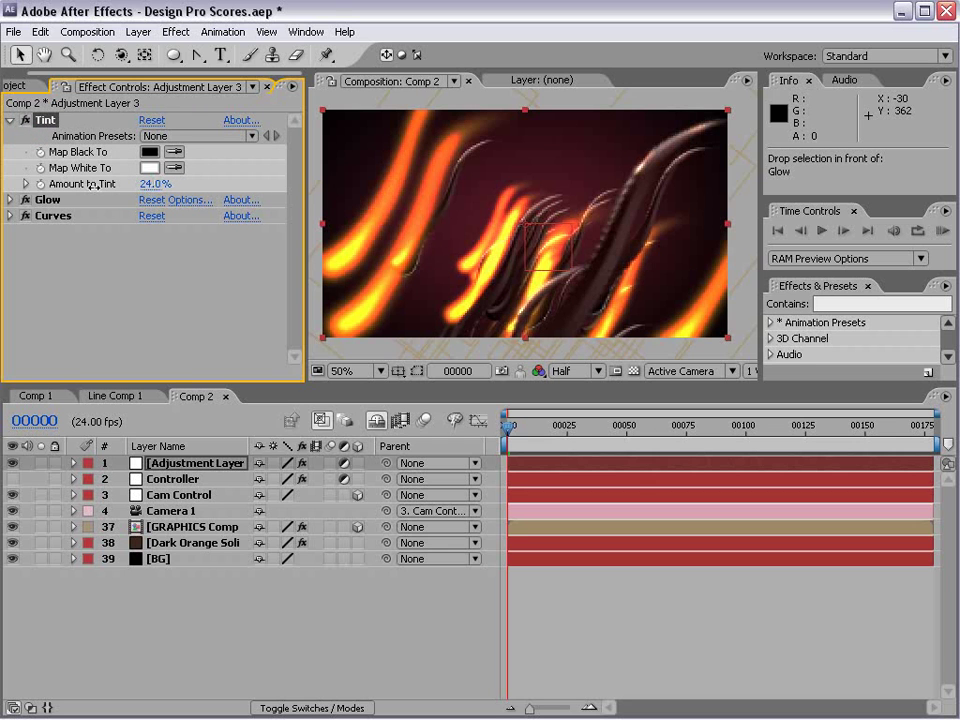
click(52, 216)
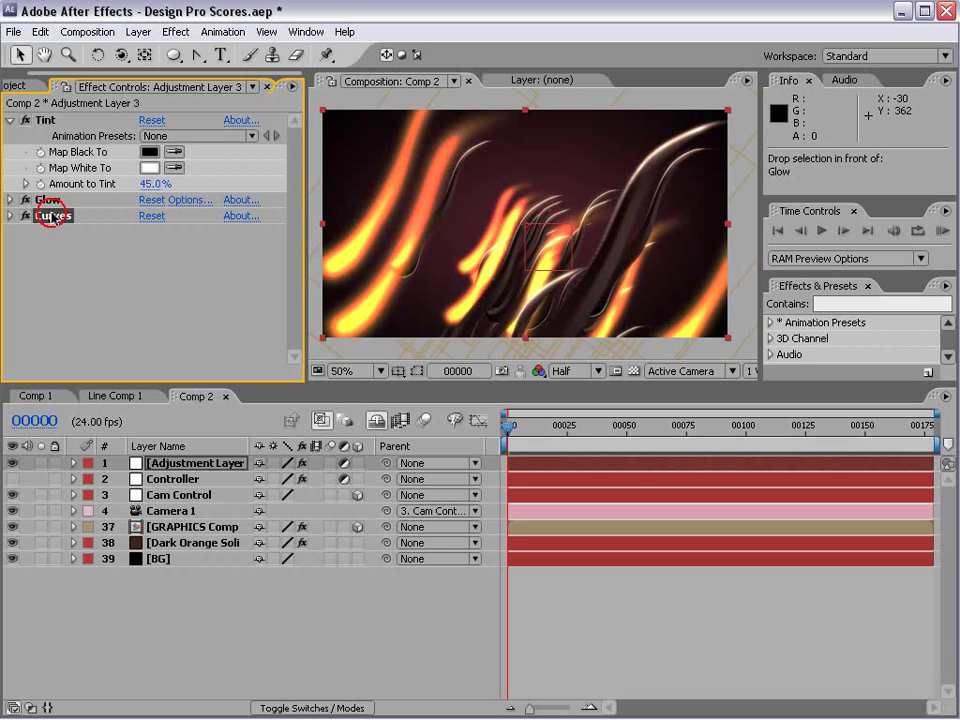
click(9, 201)
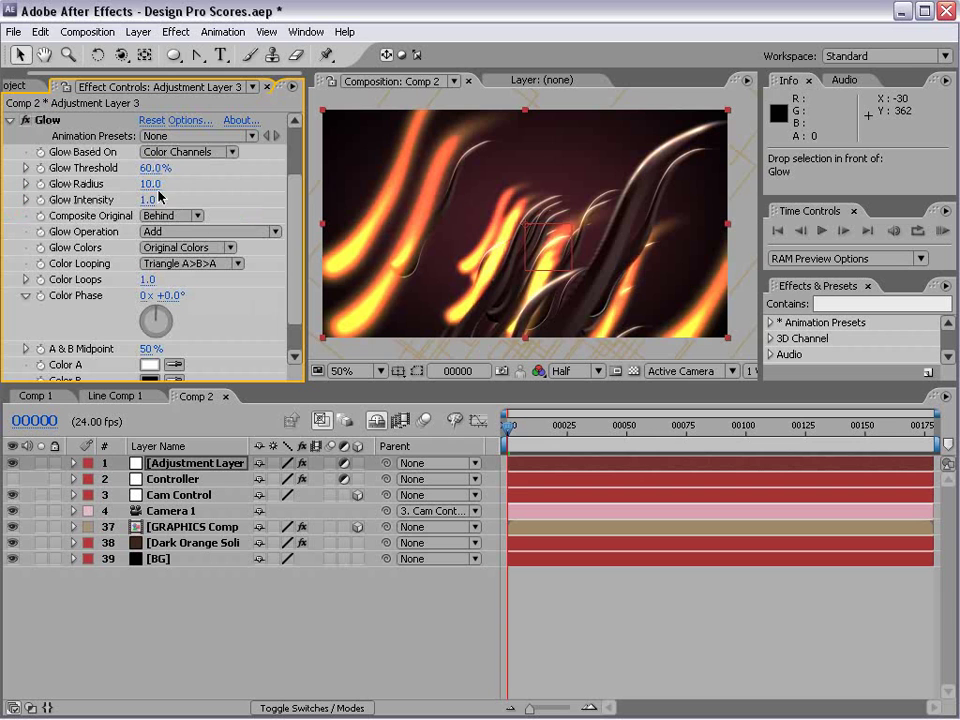
drag(150, 190, 293, 162)
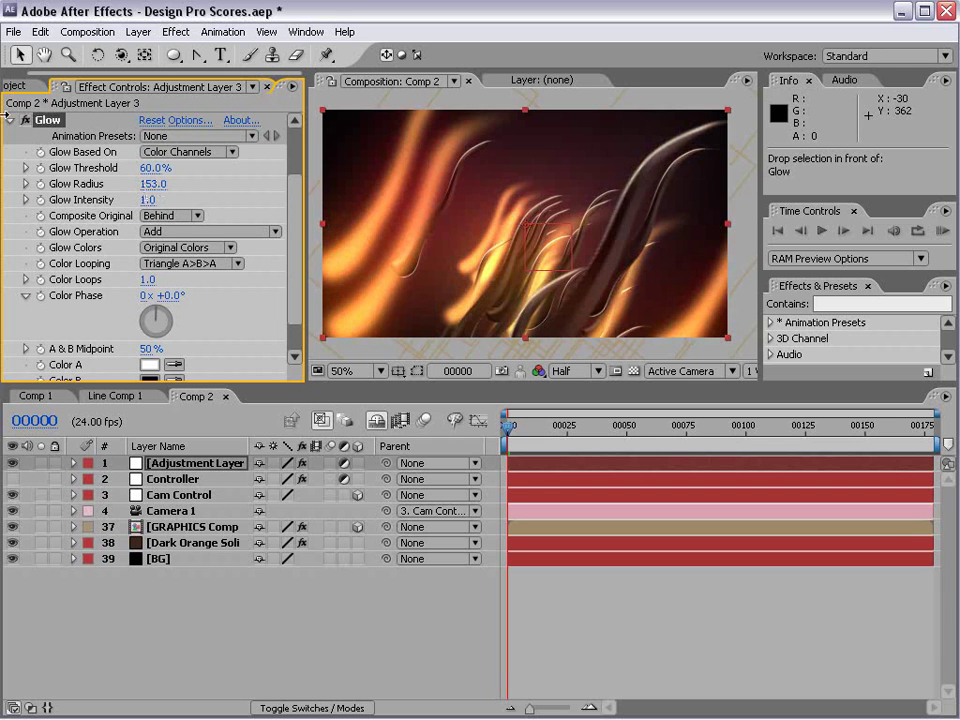
click(13, 119)
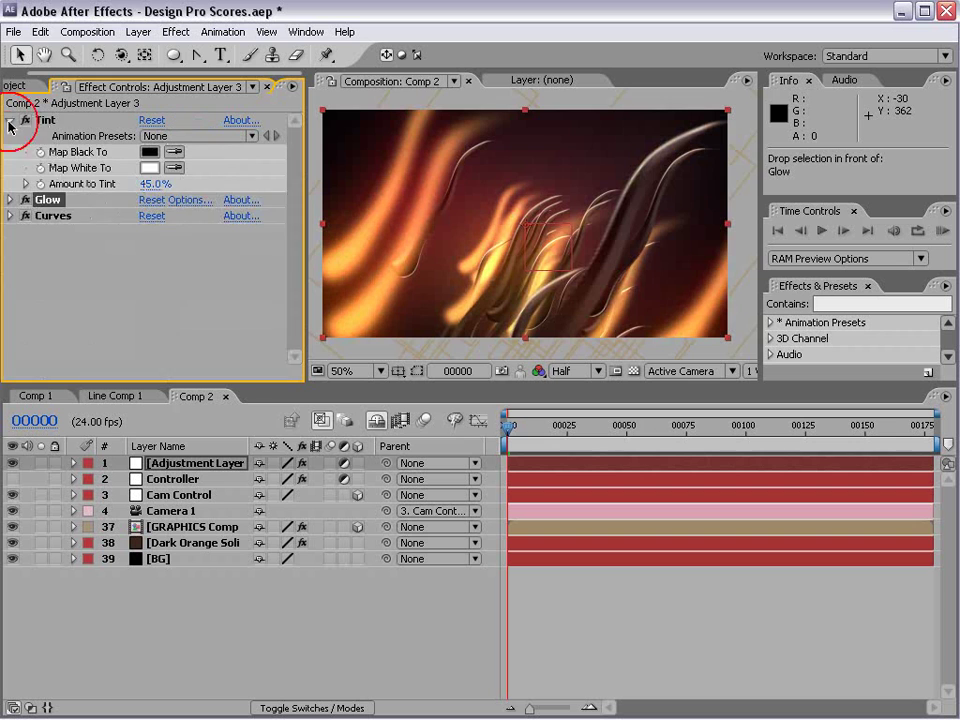
- Darken the lows and brighten the highs on the RGB curve, then boost the Blue channel's shadows
click(10, 208)
drag(100, 302, 92, 341)
drag(133, 296, 140, 285)
click(168, 171)
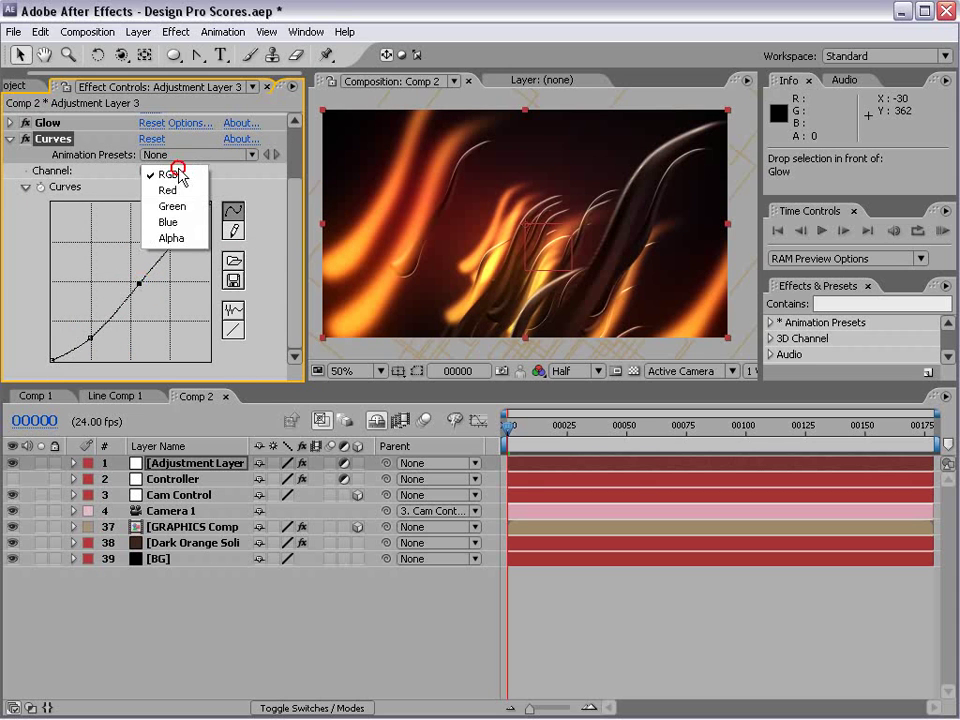
click(166, 222)
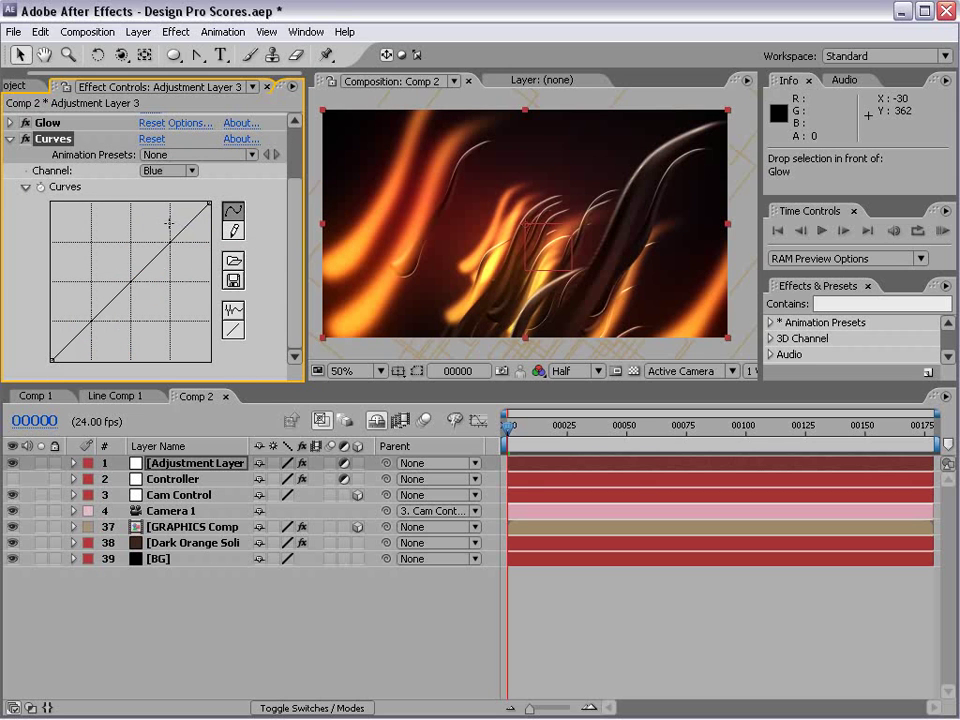
drag(109, 304, 95, 297)
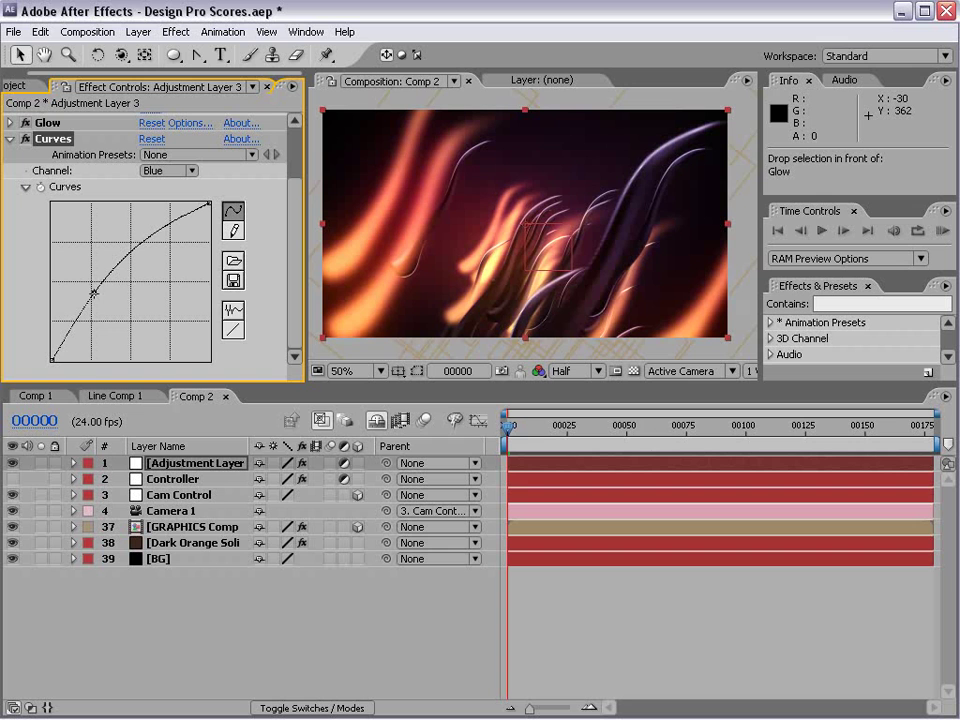
drag(157, 220, 166, 245)
- Add a second Tint effect to the adjustment layer and set its amount to 23%
click(175, 31)
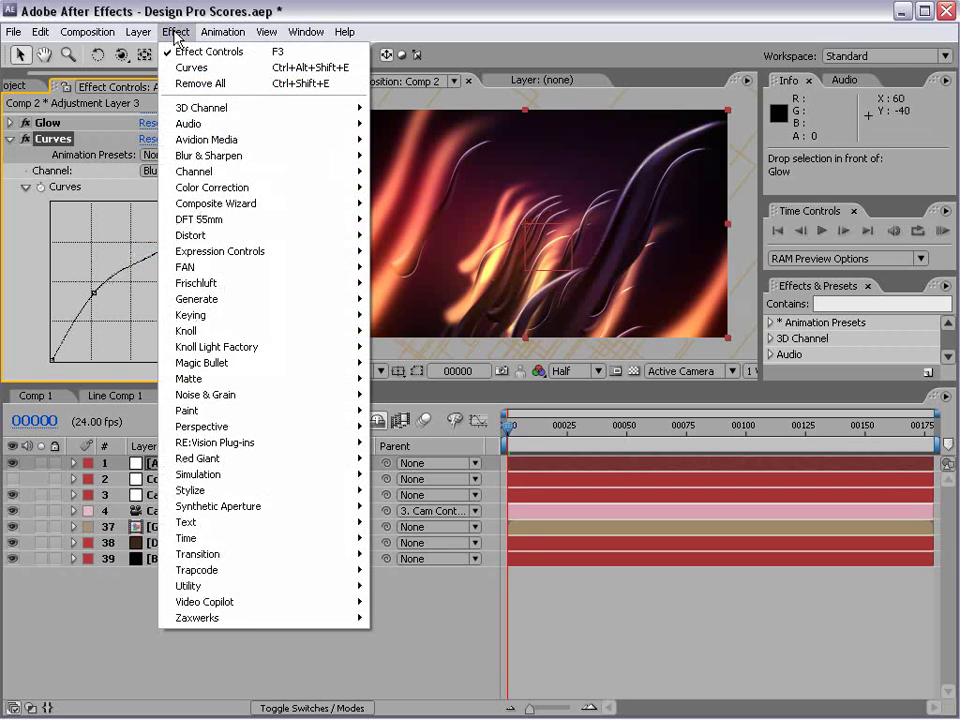
mouse_move(245, 190)
click(467, 613)
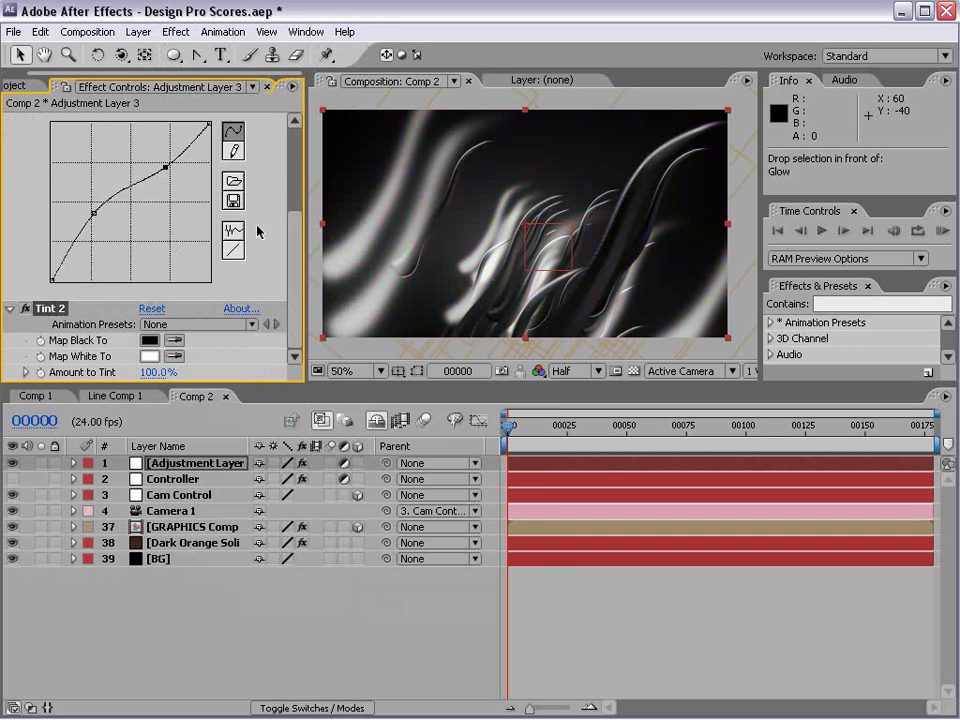
drag(156, 377, 44, 372)
- Deselect the adjustment layer and move to frame 00030 to preview the grade
click(553, 362)
click(510, 440)
drag(520, 437, 619, 435)
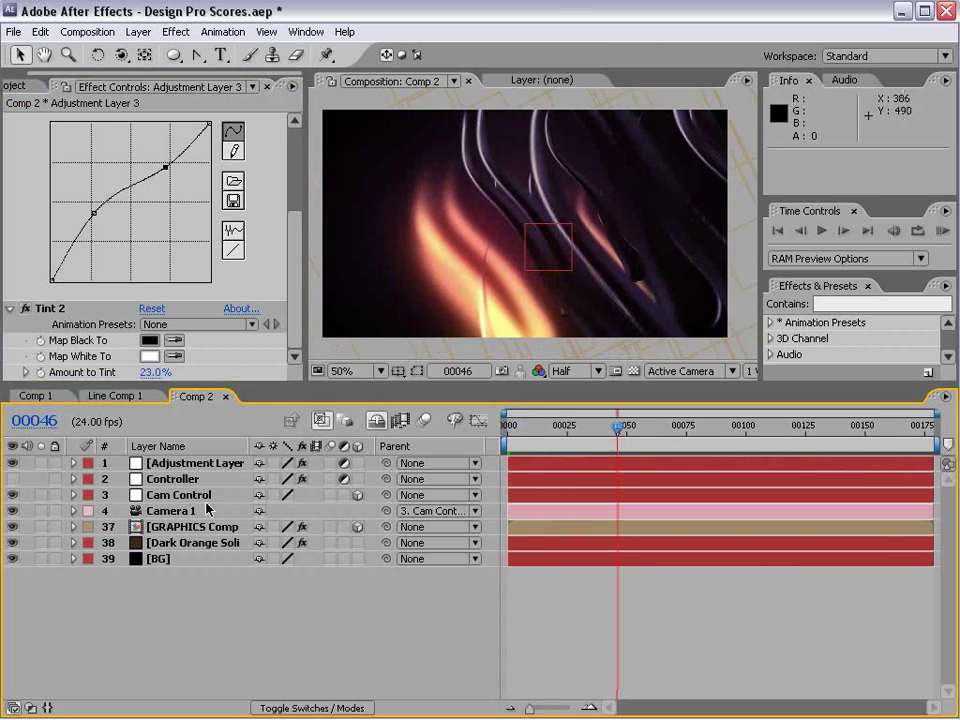
- Enable Depth of Field in Camera 1's options with Aperture 127.1 px and Focus Distance 238 px
click(186, 517)
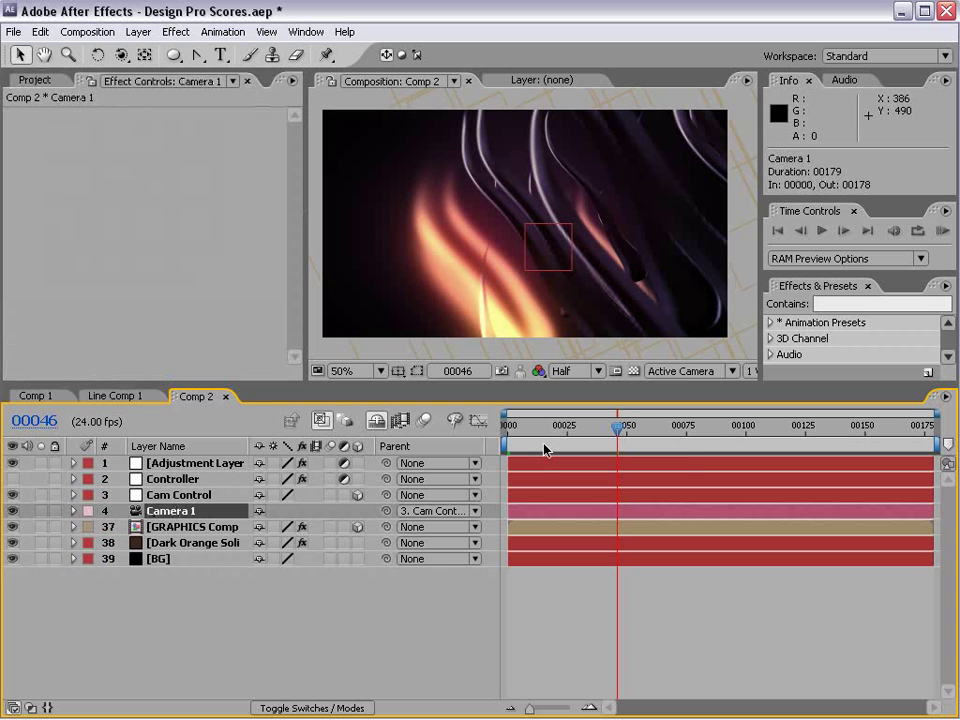
key(a)
key(a)
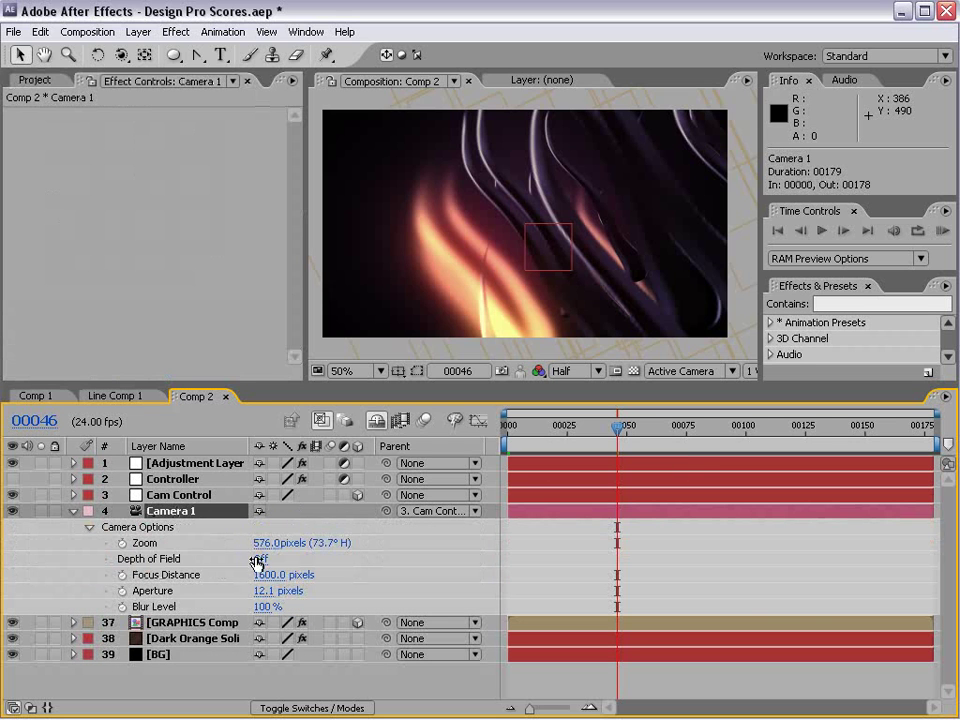
click(260, 560)
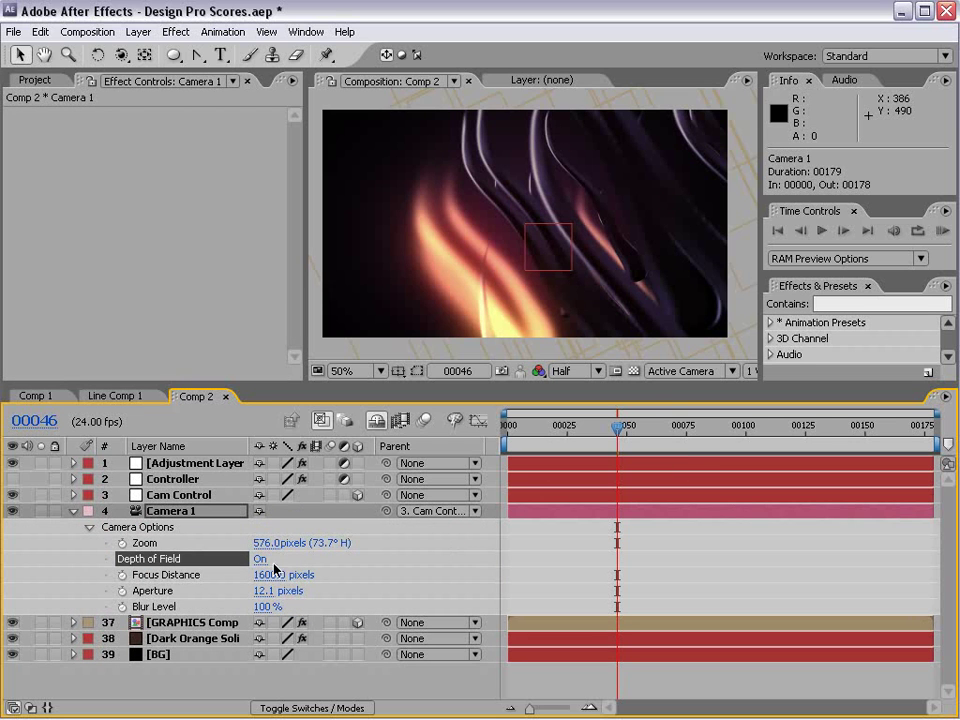
drag(268, 598, 352, 571)
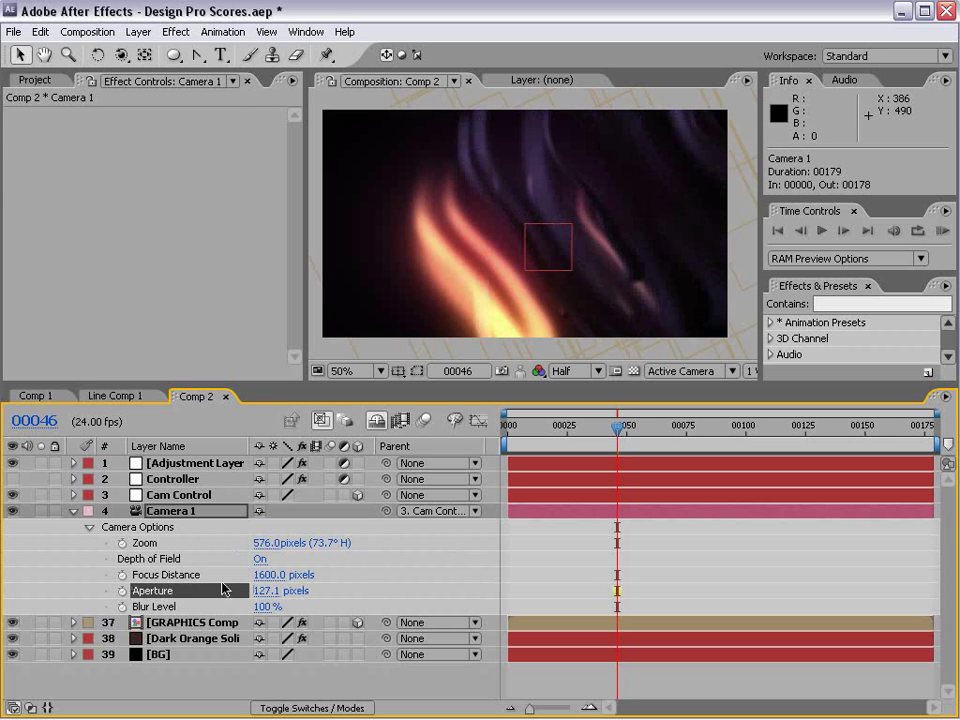
click(276, 574)
drag(276, 575, 310, 553)
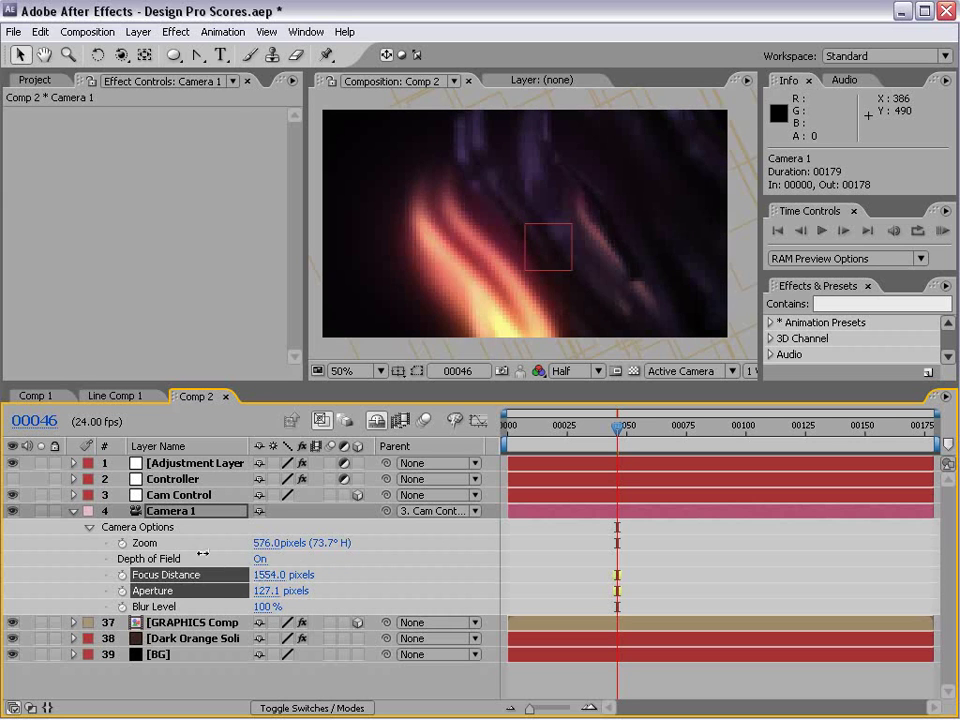
click(155, 575)
drag(266, 574, 232, 573)
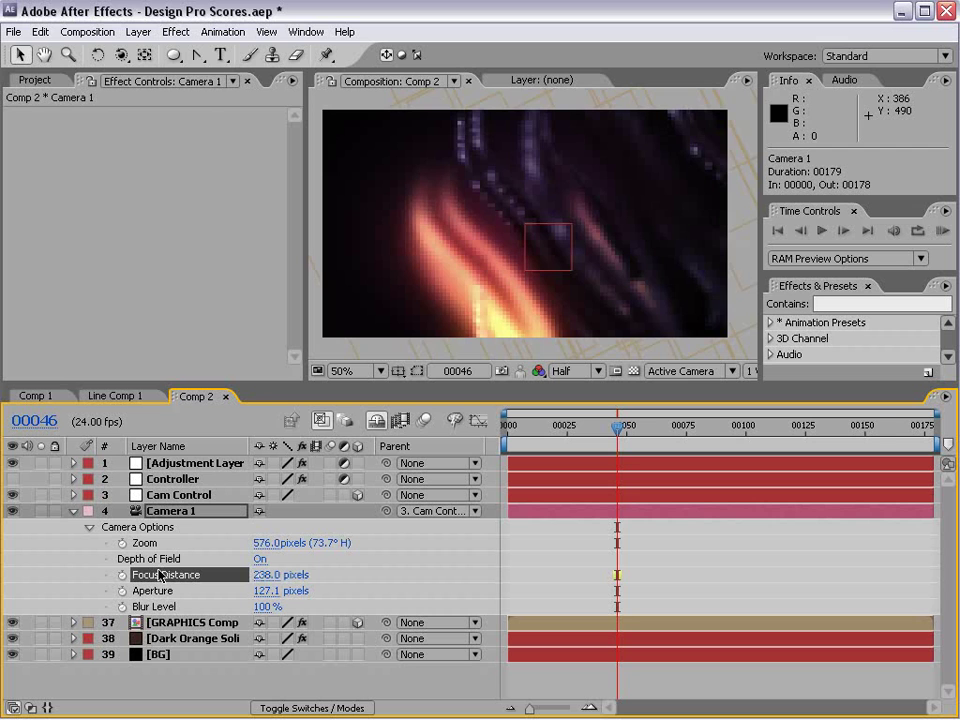
click(560, 336)
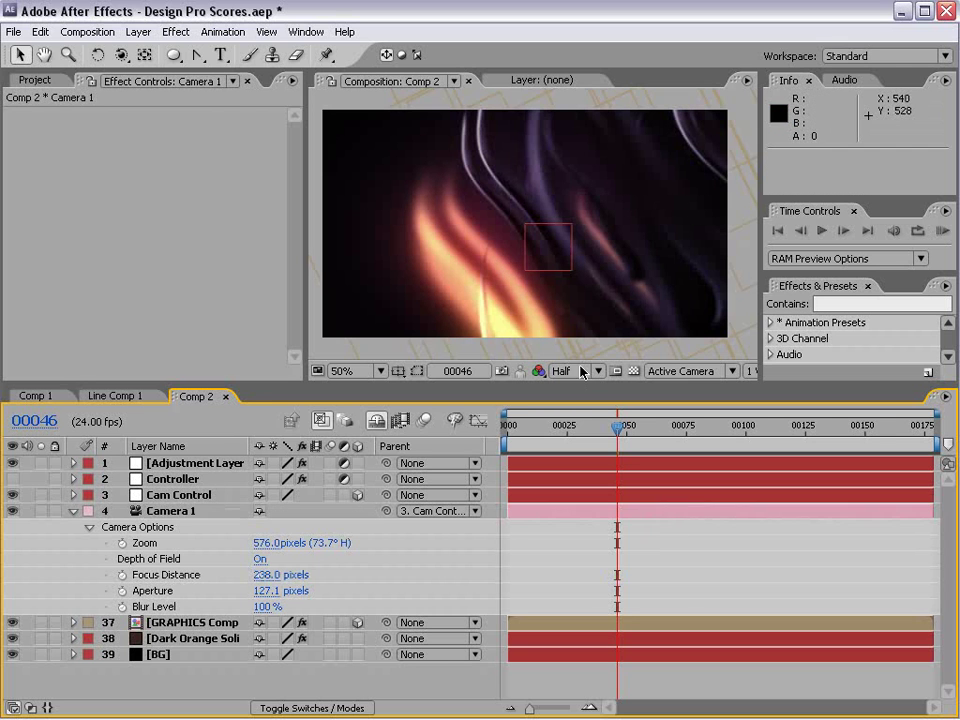
- Check the opening frames, park at frame 48, and set RAM preview Skip to 1
drag(620, 437, 450, 497)
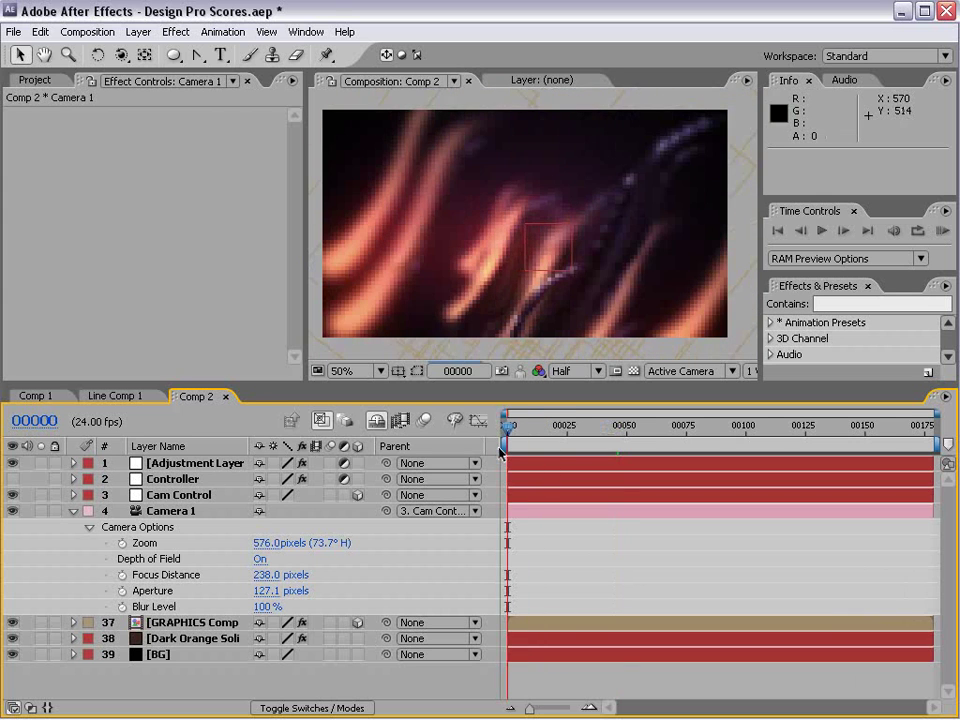
click(621, 433)
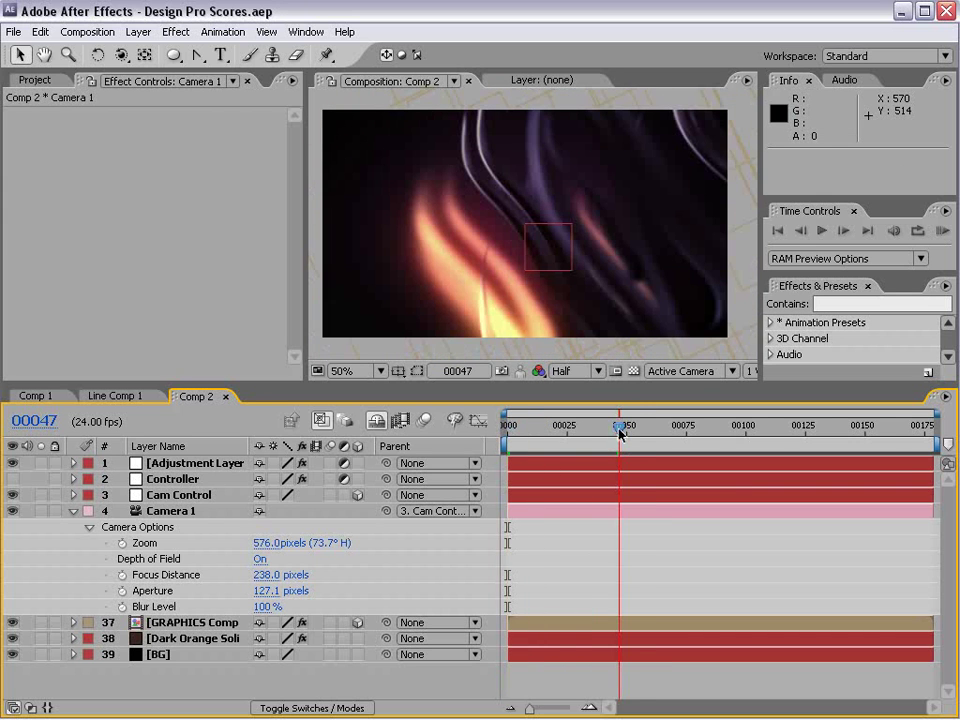
drag(890, 272, 890, 350)
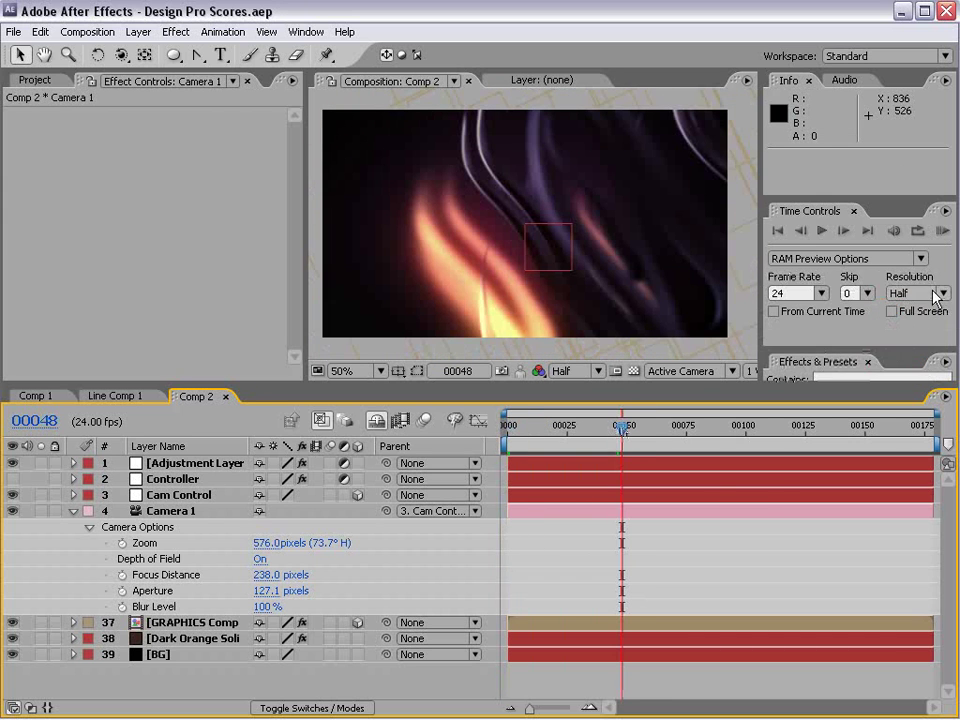
click(848, 293)
click(672, 552)
- End the work area at frame 48 and select Cam Control's last Position and Orientation keyframes
key(n)
click(183, 497)
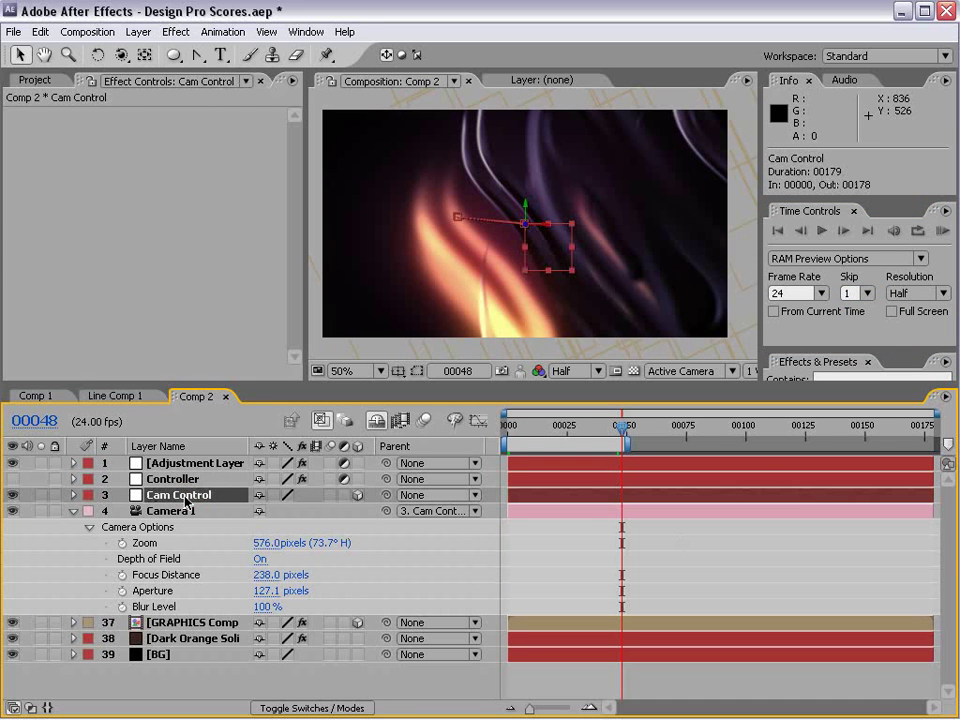
key(u)
drag(612, 514, 591, 531)
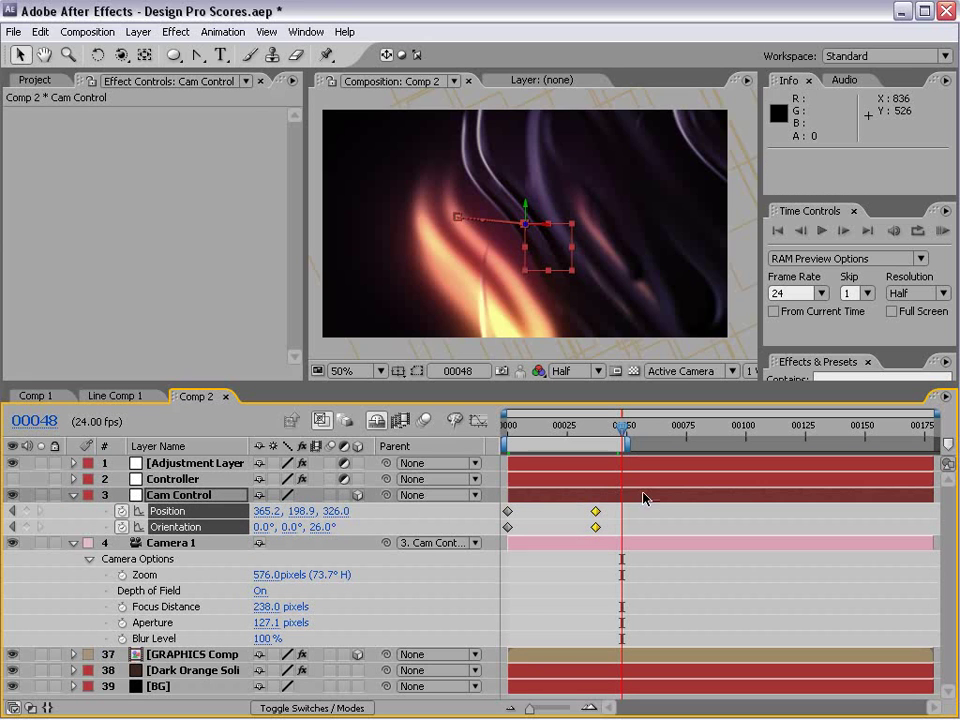
- Apply Easy Ease to those keyframes, RAM preview the move, and check frame 27
right_click(595, 512)
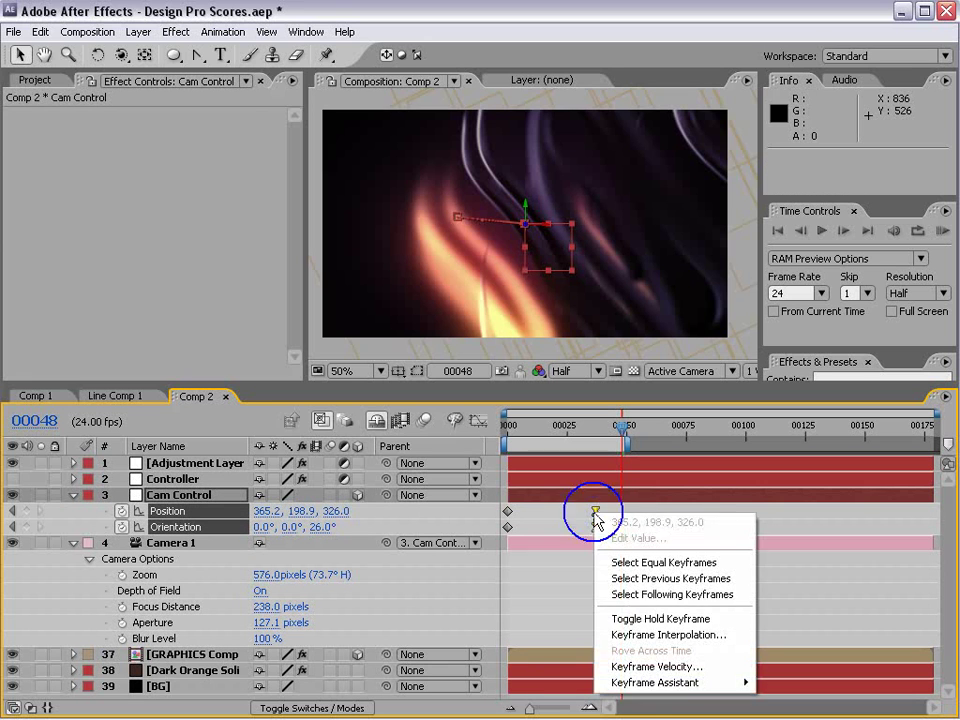
mouse_move(655, 682)
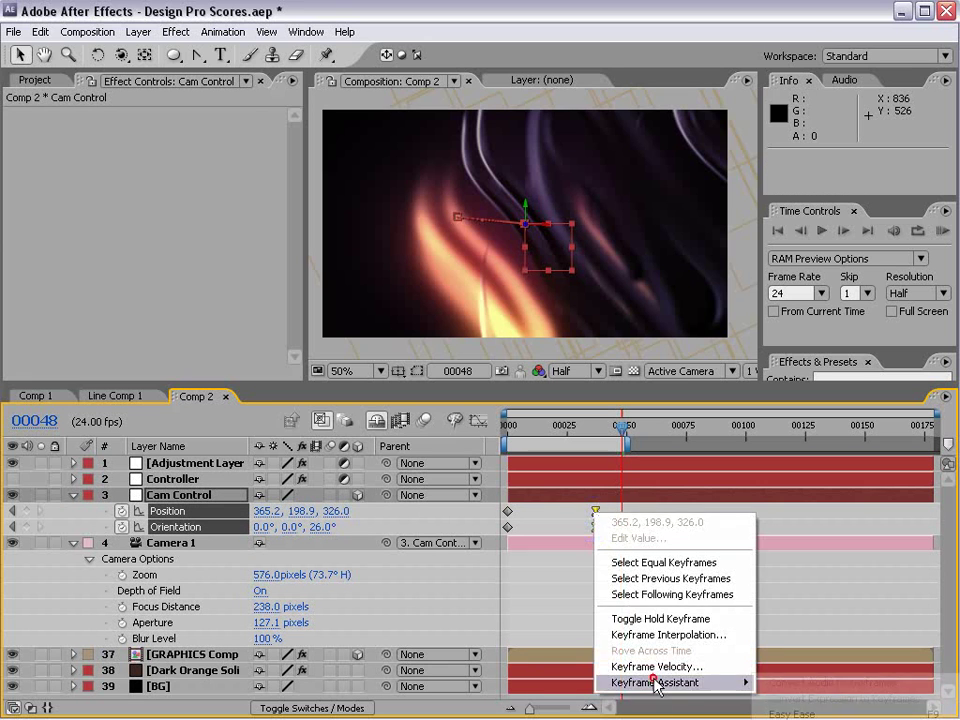
click(805, 714)
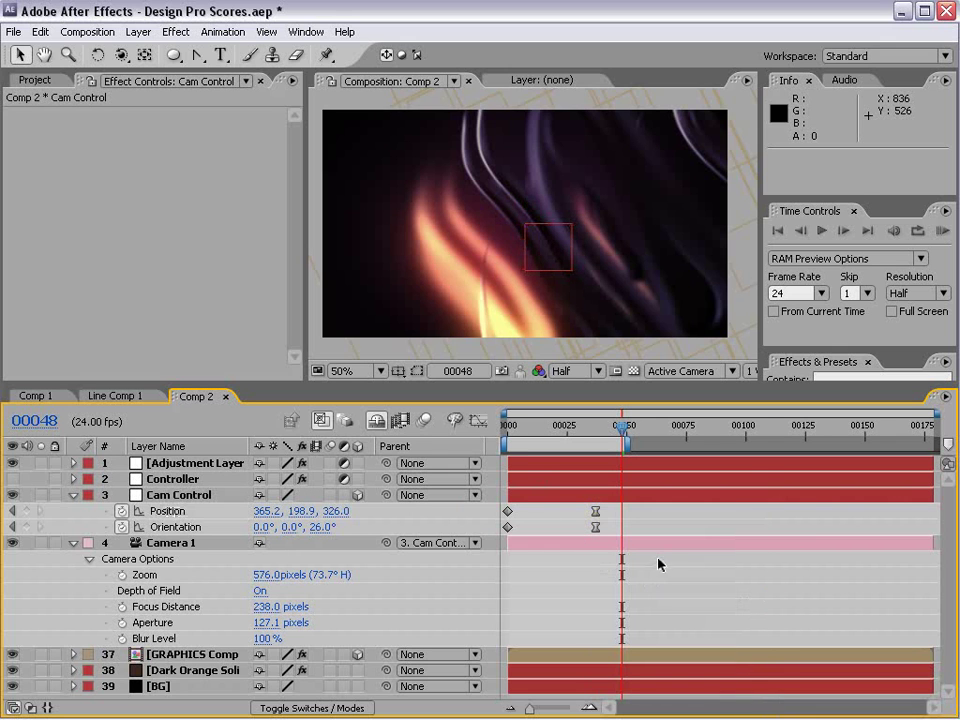
key(KP_0)
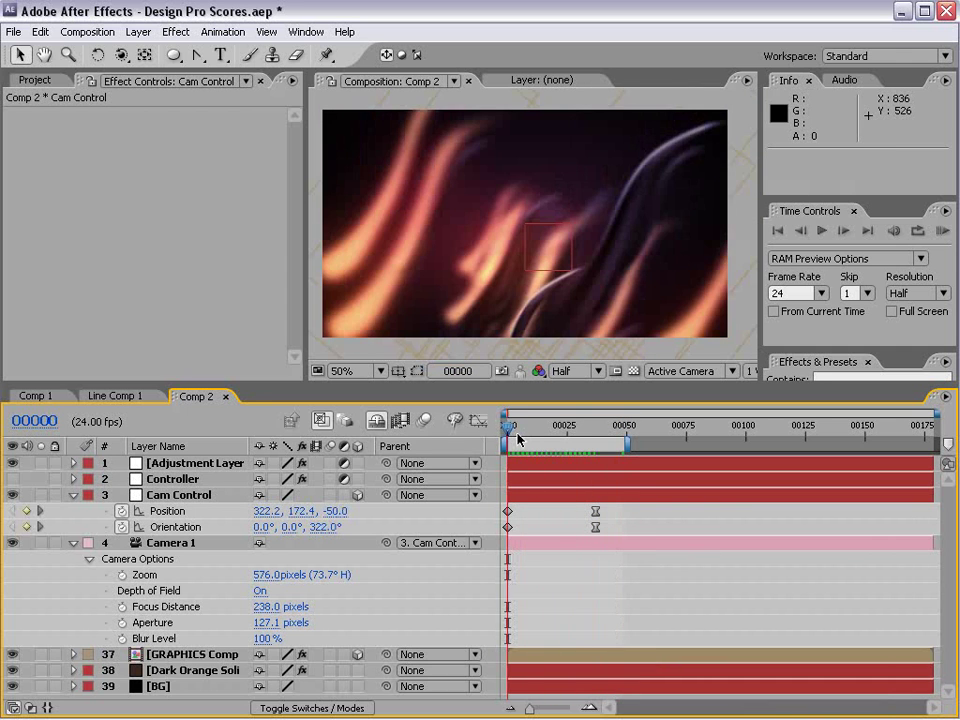
drag(518, 438, 576, 432)
- Set preview Skip to 0 and raise the Controller's RotationRandom slider to 23
click(847, 293)
key(Return)
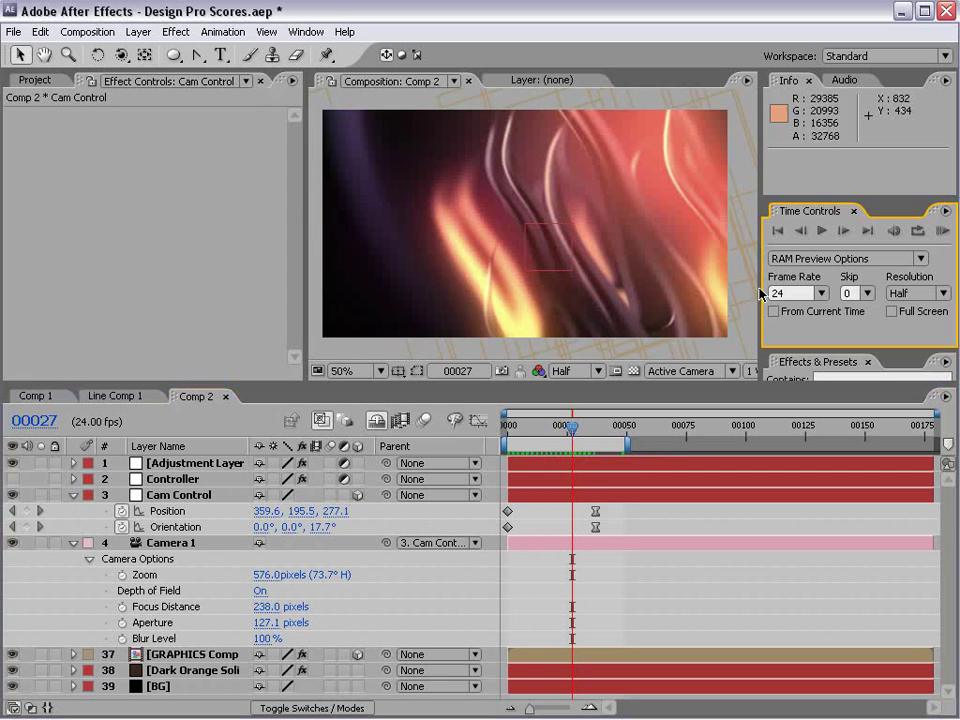
click(180, 480)
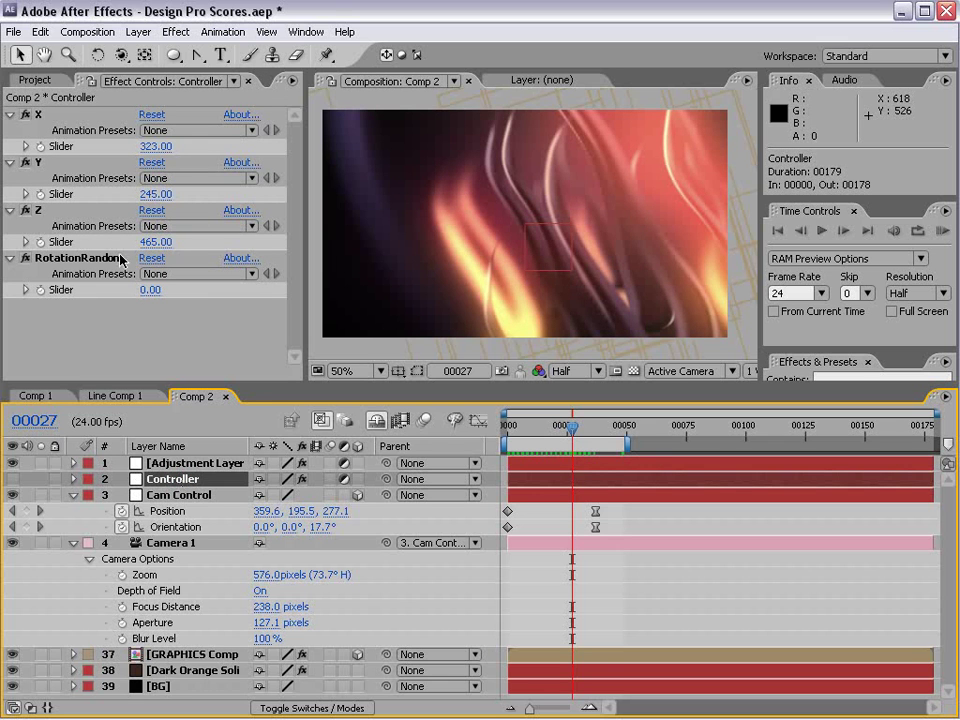
drag(149, 300, 158, 288)
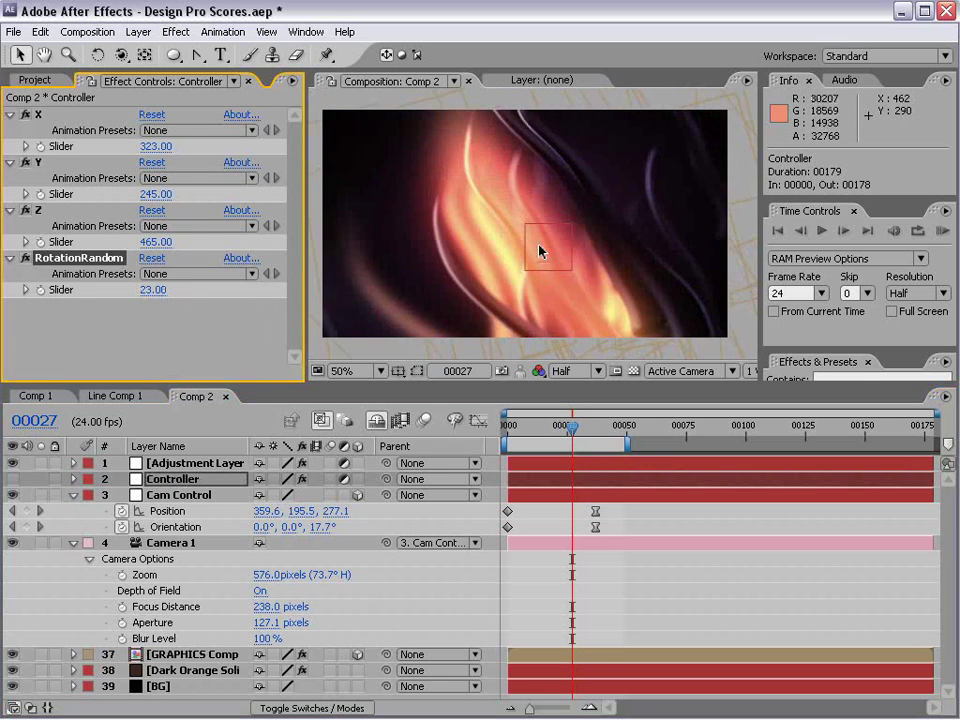
- RAM preview the animation, stop it, and return to the first frame
key(KP_0)
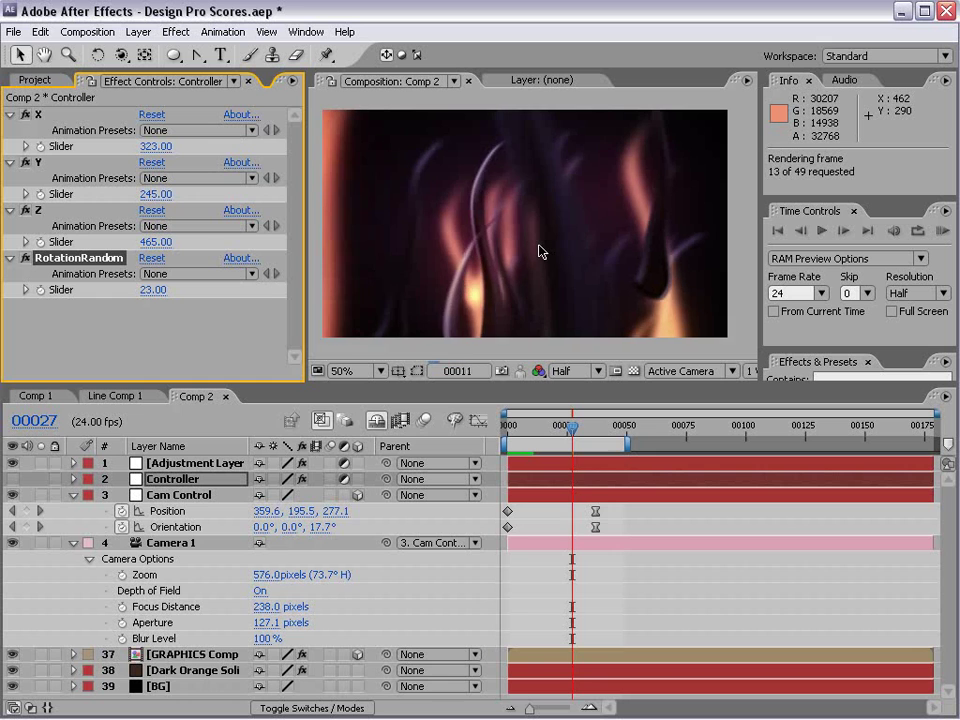
click(632, 540)
click(654, 568)
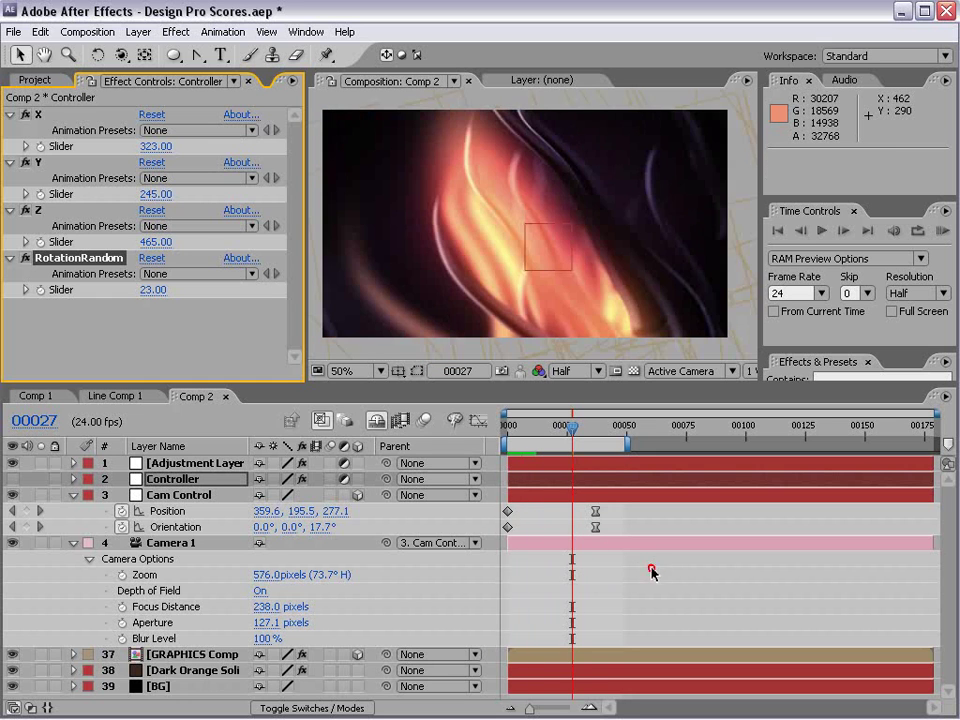
drag(568, 413, 481, 440)
- Collapse Cam Control's properties, duplicate the GRAPHICS Comp vine layer, and rotate the copy
click(68, 499)
click(649, 593)
key(u)
click(178, 527)
key(ctrl+d)
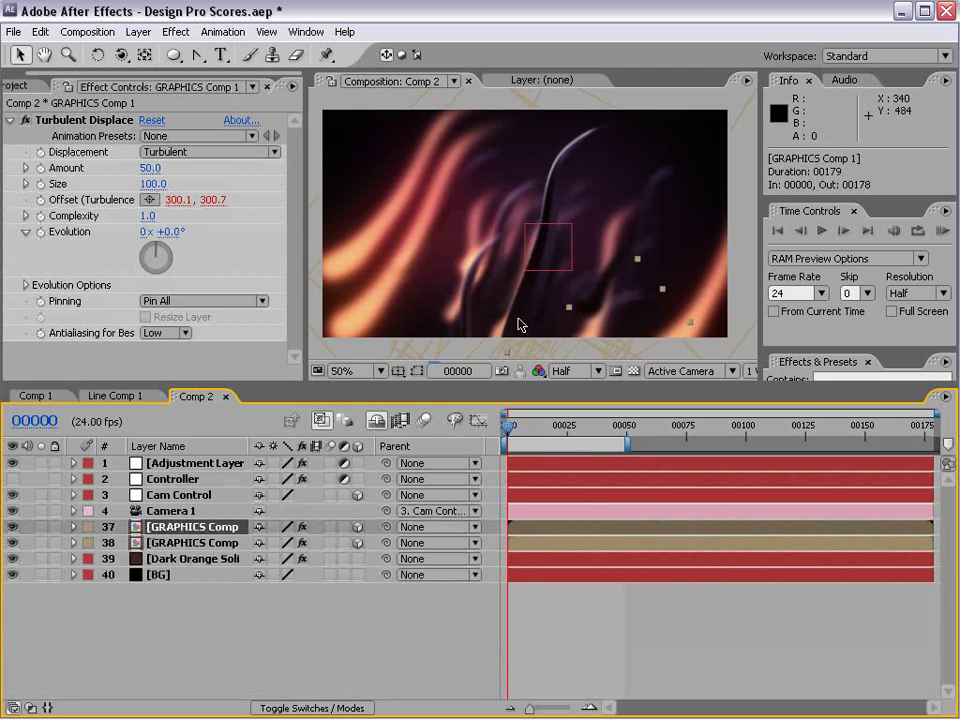
drag(595, 265, 403, 191)
key(w)
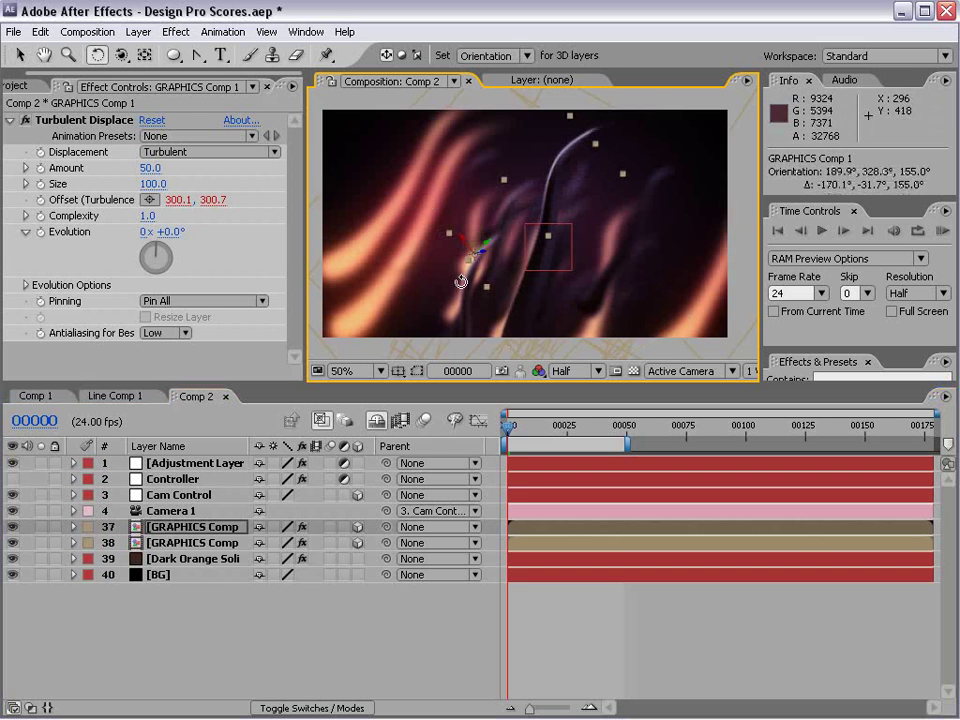
- Rename the copy to Alt, duplicate it up to Alt 10, rotate Alt 10, and preview
click(180, 531)
key(Return)
text(A)
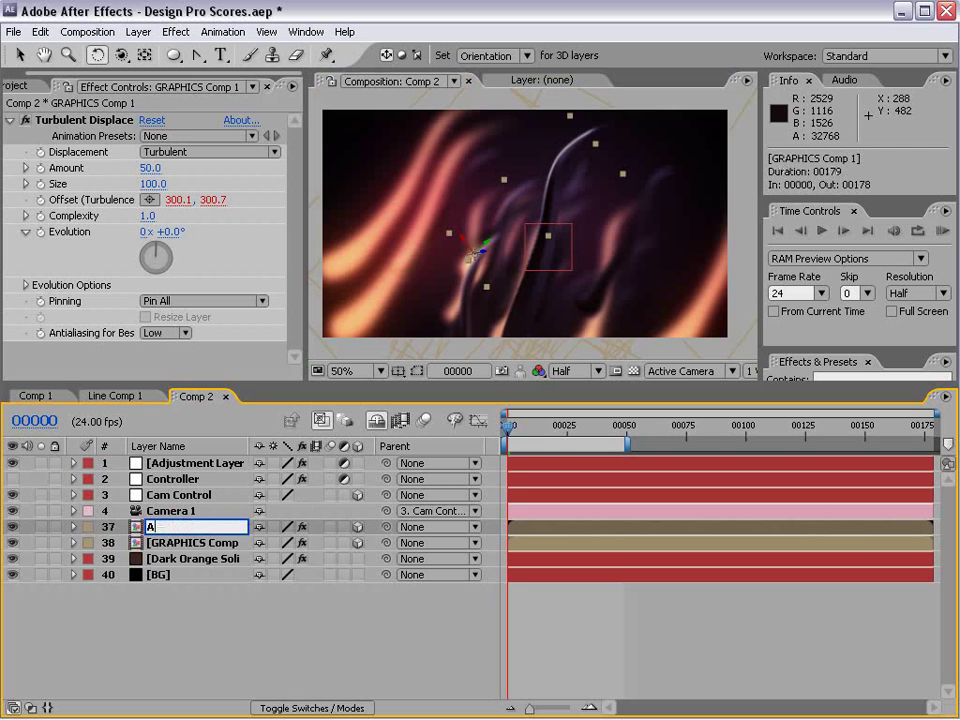
text(lt)
key(Return)
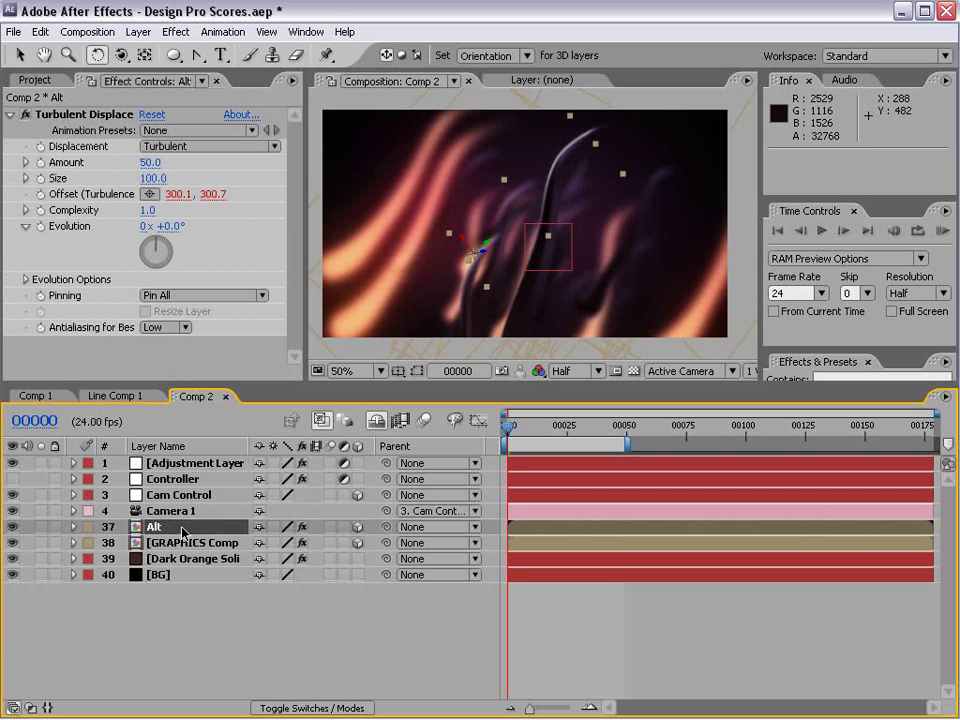
key(ctrl+d)
key(ctrl+d)
key(ctrl+d)
key(ctrl+d)
key(ctrl+d)
key(ctrl+d)
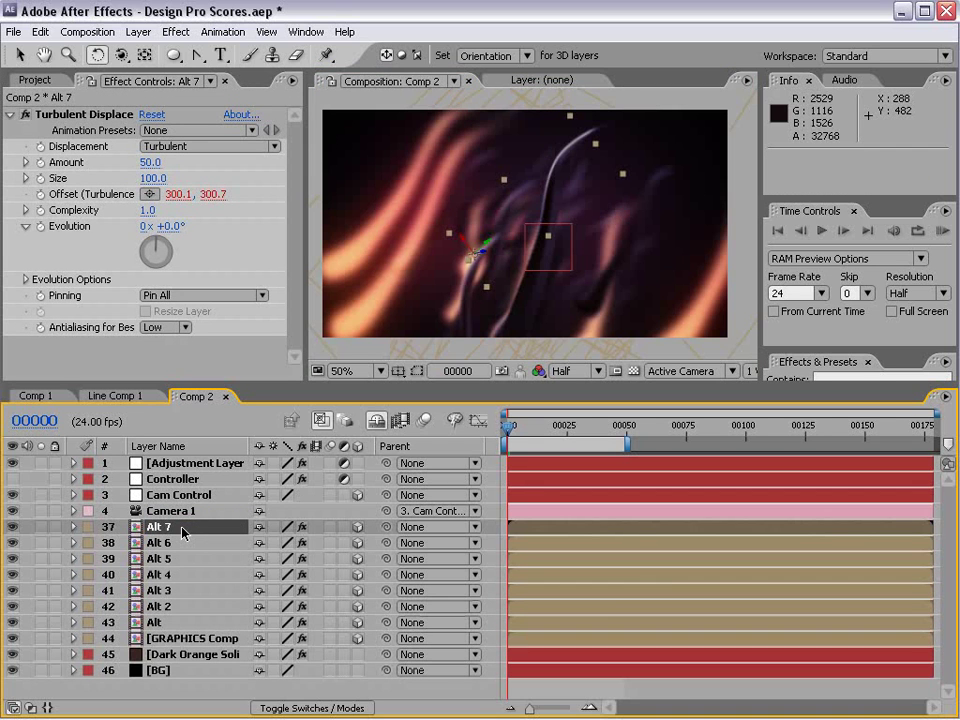
key(ctrl+d)
key(ctrl+d)
key(ctrl+d)
drag(565, 205, 606, 216)
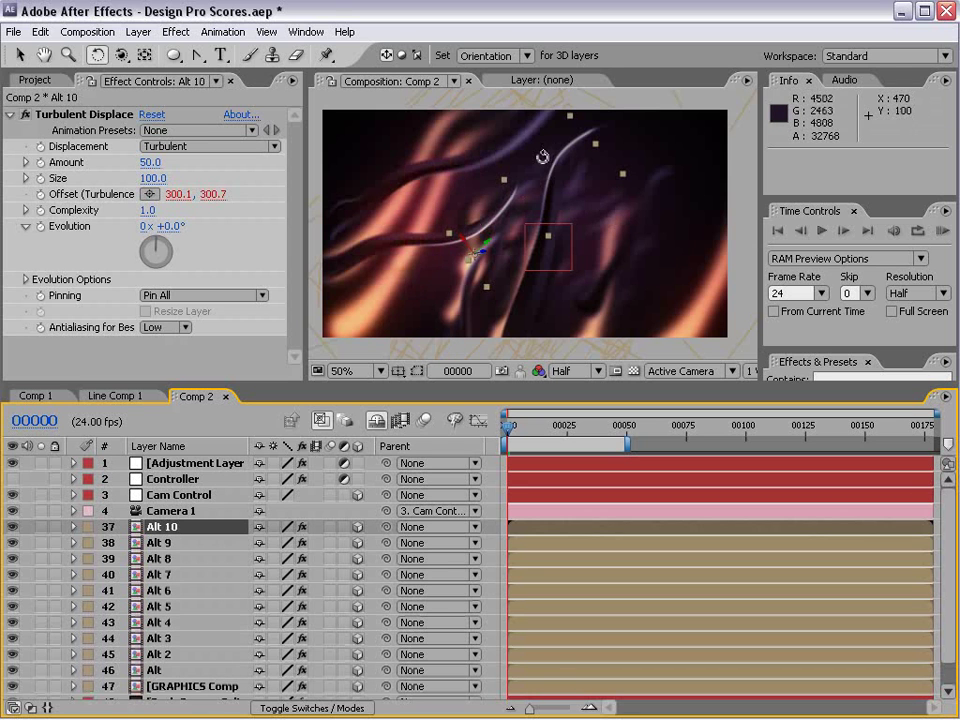
key(KP_0)
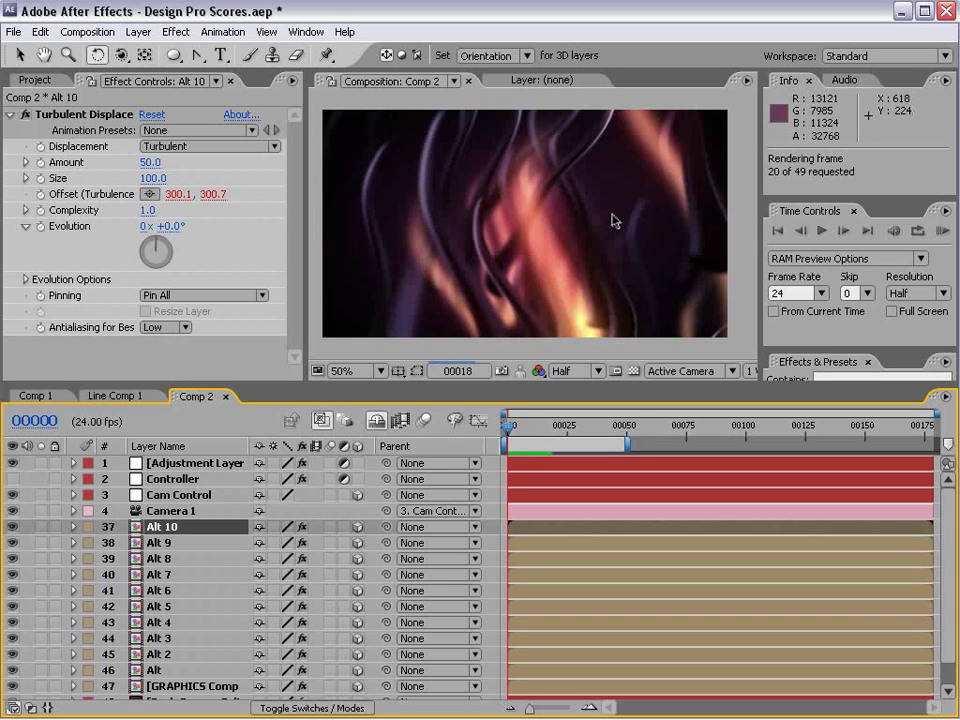
- Stop the preview, nudge Camera 1's two position keyframes, and lock the adjustment layer
click(564, 310)
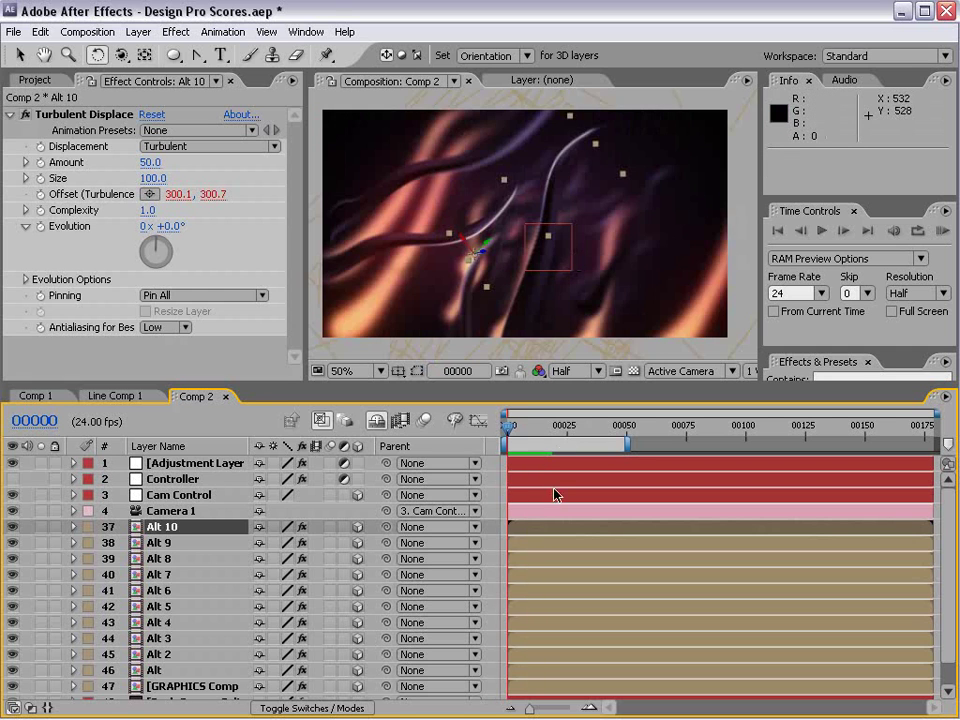
key(KP_0)
click(606, 311)
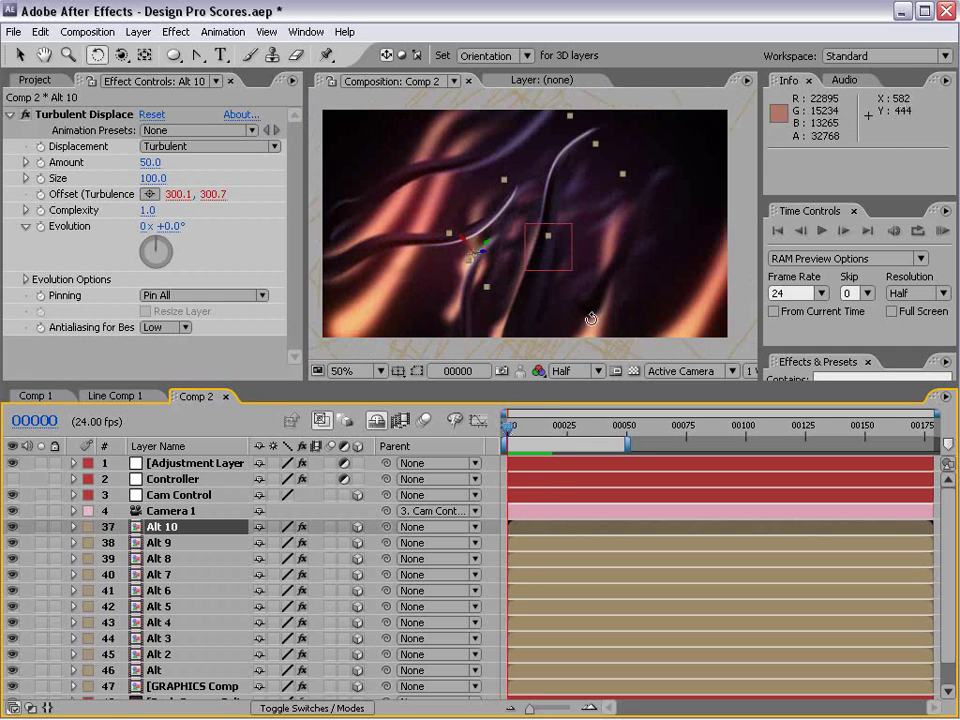
click(568, 510)
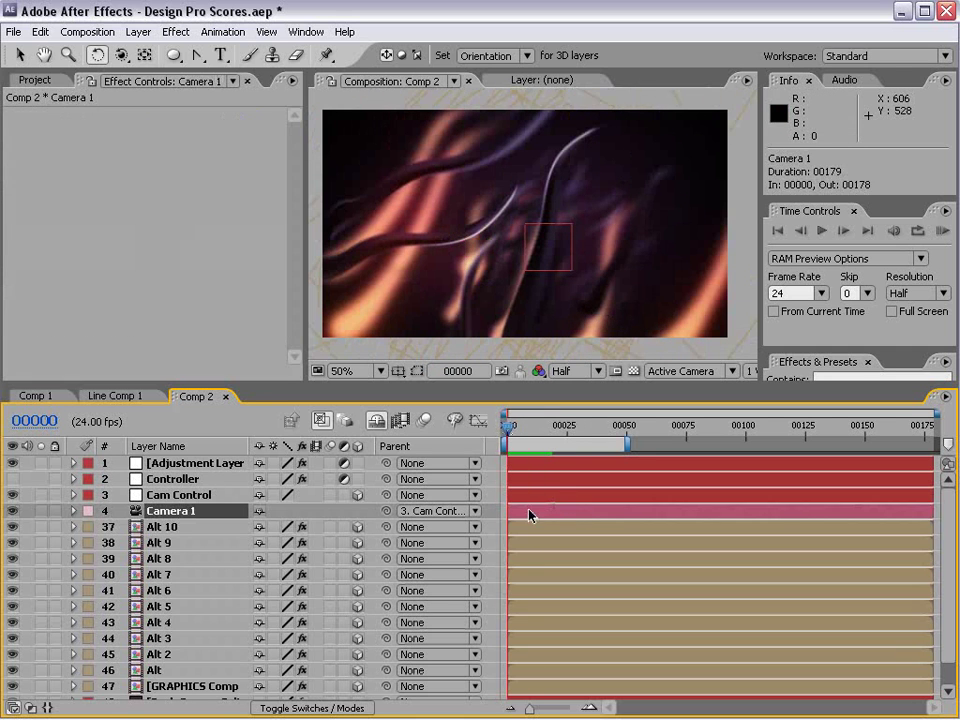
key(Down)
click(557, 271)
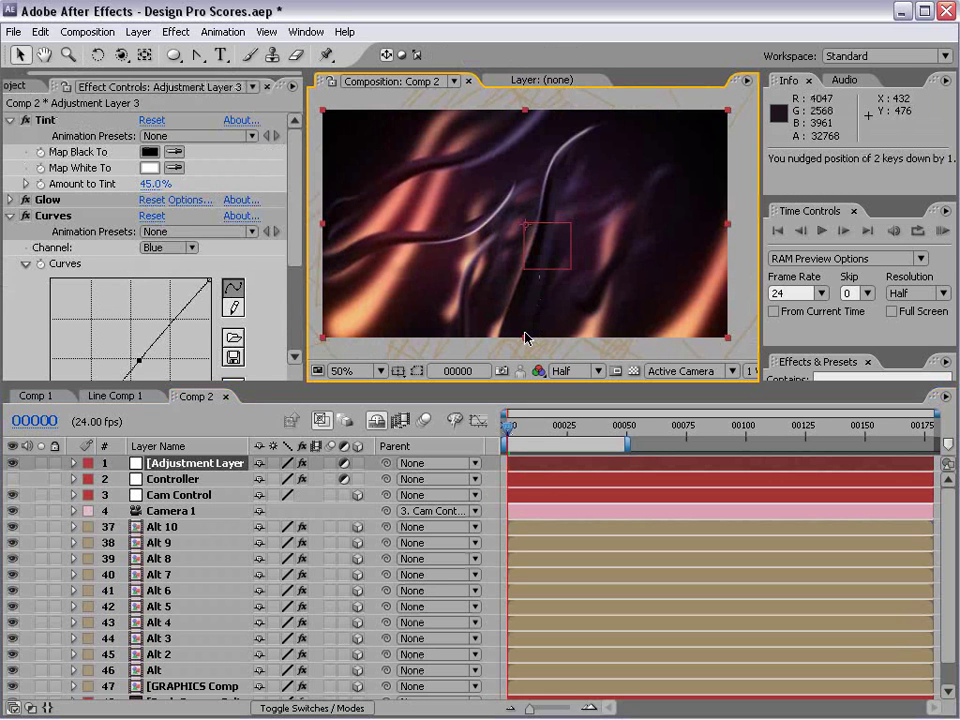
click(55, 463)
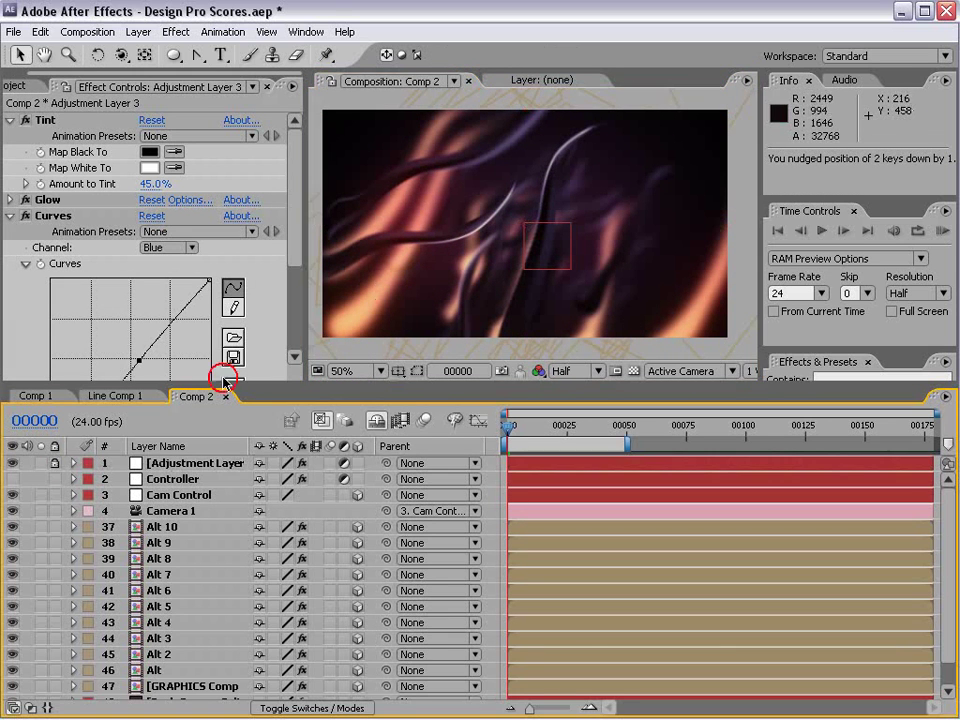
- Shift GRAPHICS Comp 1 slightly to 487.9, 388.8 and step through the early frames
click(522, 314)
drag(526, 316, 572, 328)
mouse_move(516, 425)
mouse_down()
mouse_move(539, 428)
mouse_move(519, 428)
mouse_up()
drag(600, 321, 589, 316)
drag(519, 428, 491, 463)
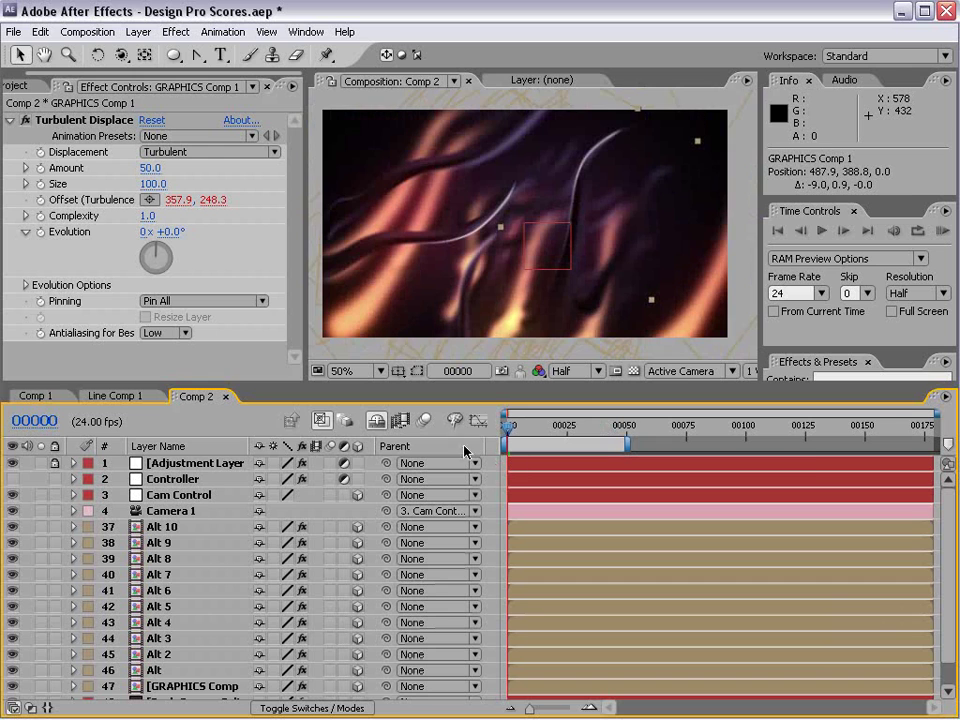
- Raise the adjustment layer's curve midtones, then shape the RGB channel curve into a brighter S-curve
click(177, 465)
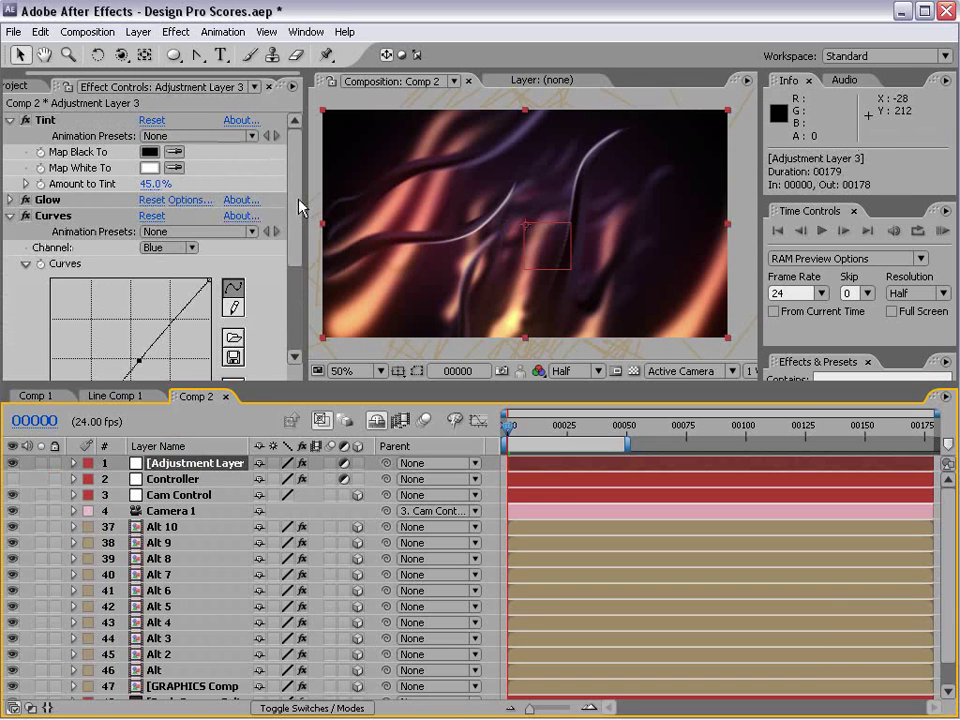
scroll(300, 207, down, 5)
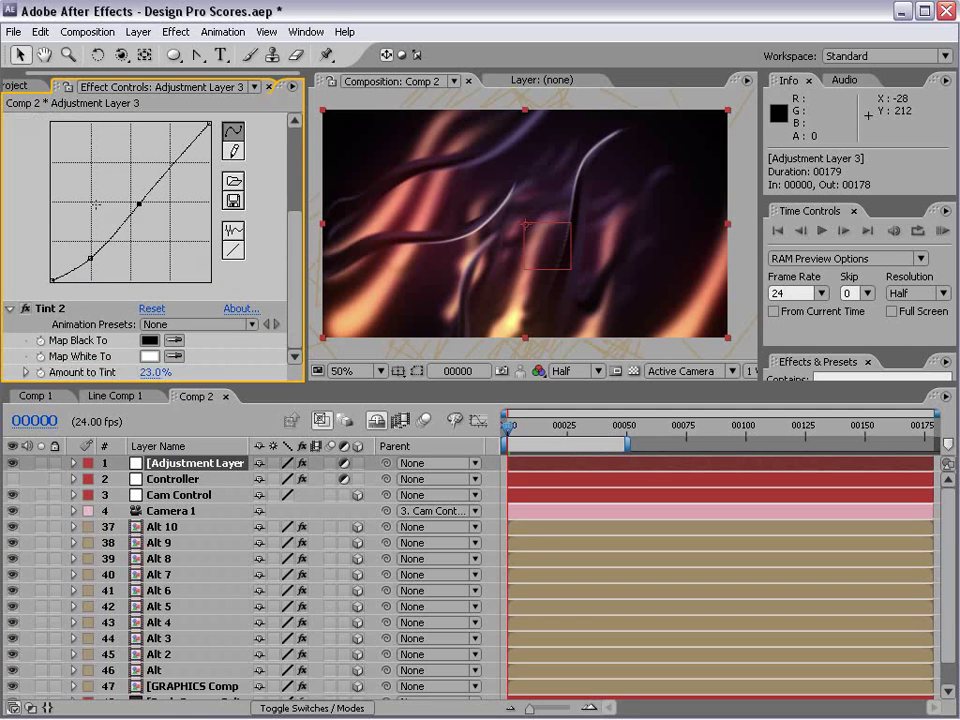
drag(139, 203, 143, 195)
scroll(296, 270, down, 8)
scroll(296, 270, up, 1)
click(172, 207)
click(173, 166)
scroll(296, 275, down, 4)
mouse_move(140, 200)
mouse_down()
mouse_move(133, 189)
mouse_move(146, 199)
mouse_up()
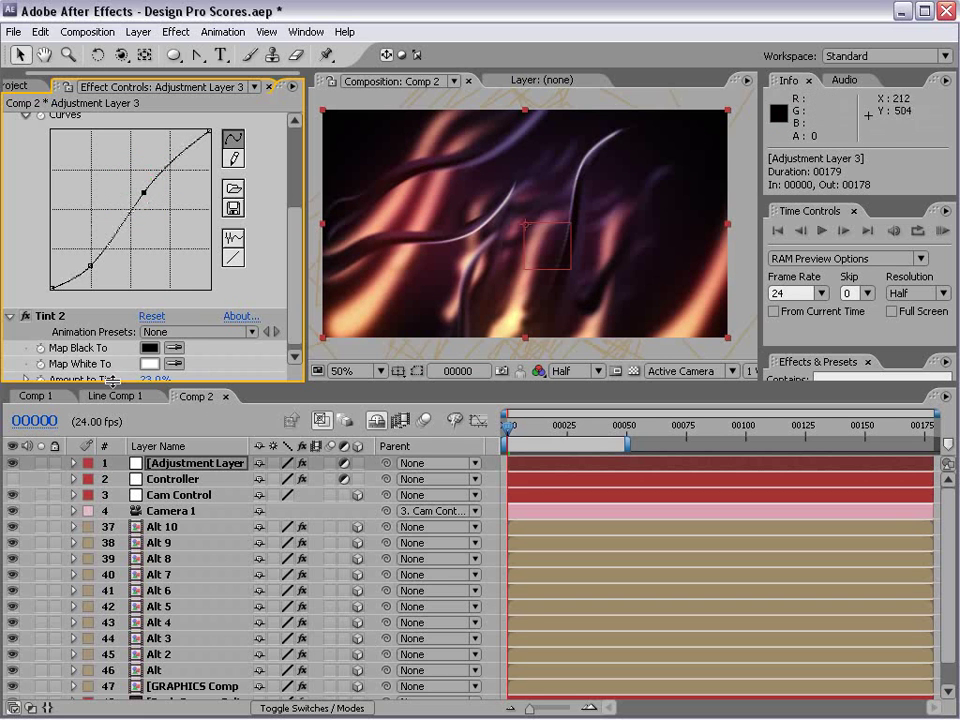
- Switch to Comp 1 and move to frame 00061 to view the title
click(40, 397)
click(620, 427)
drag(643, 432, 662, 434)
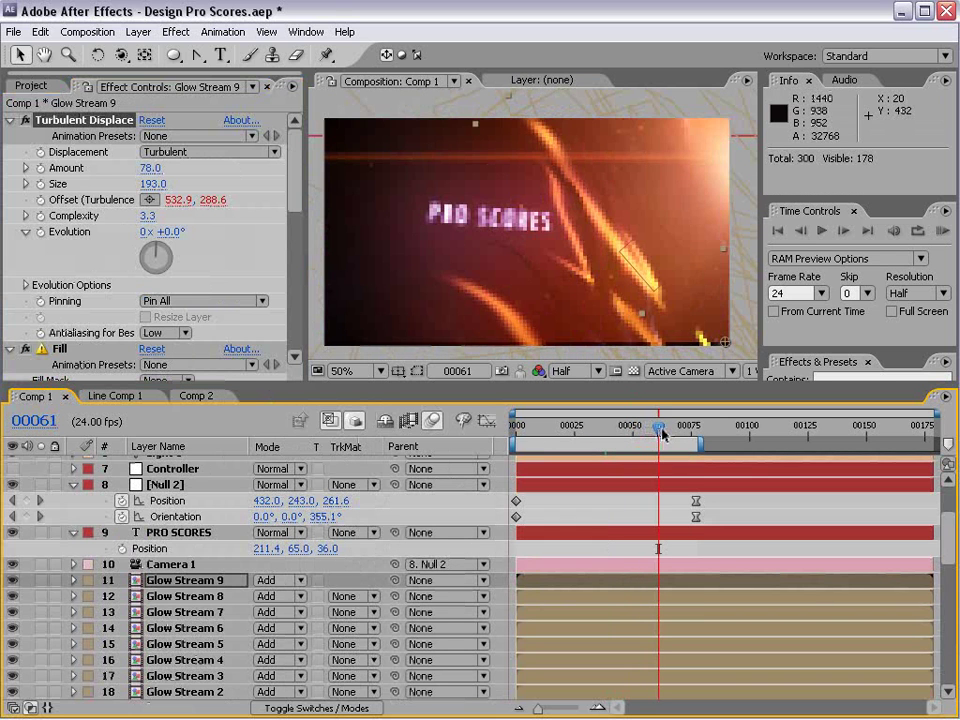
- Switch back to Comp 2, scrub through its opening frames, and make the timeline panel taller
click(197, 398)
drag(510, 430, 618, 438)
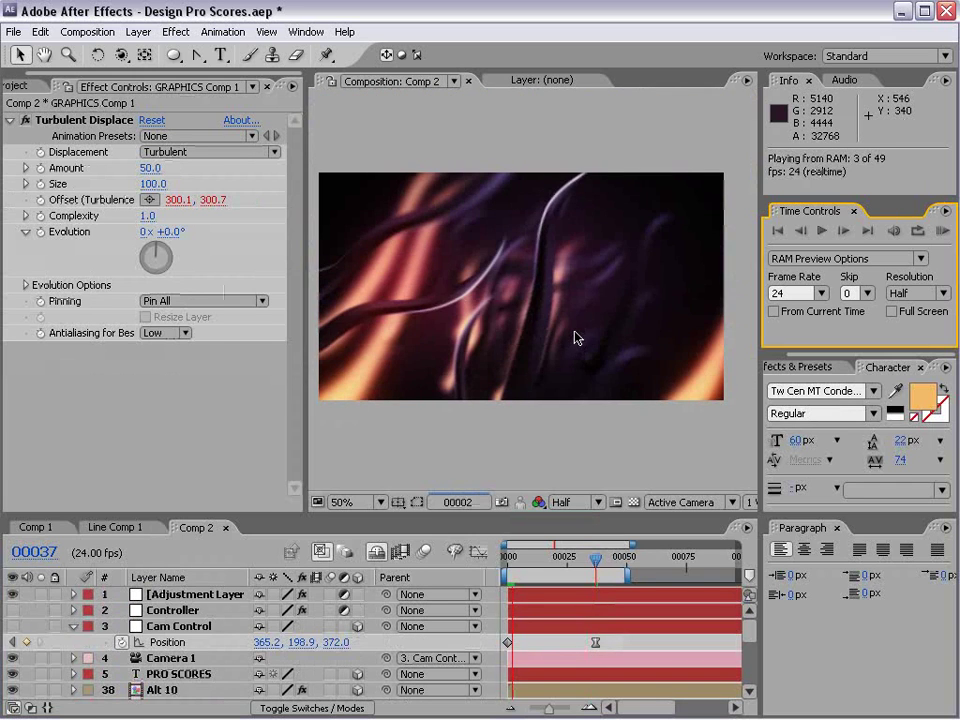
drag(405, 515, 405, 440)
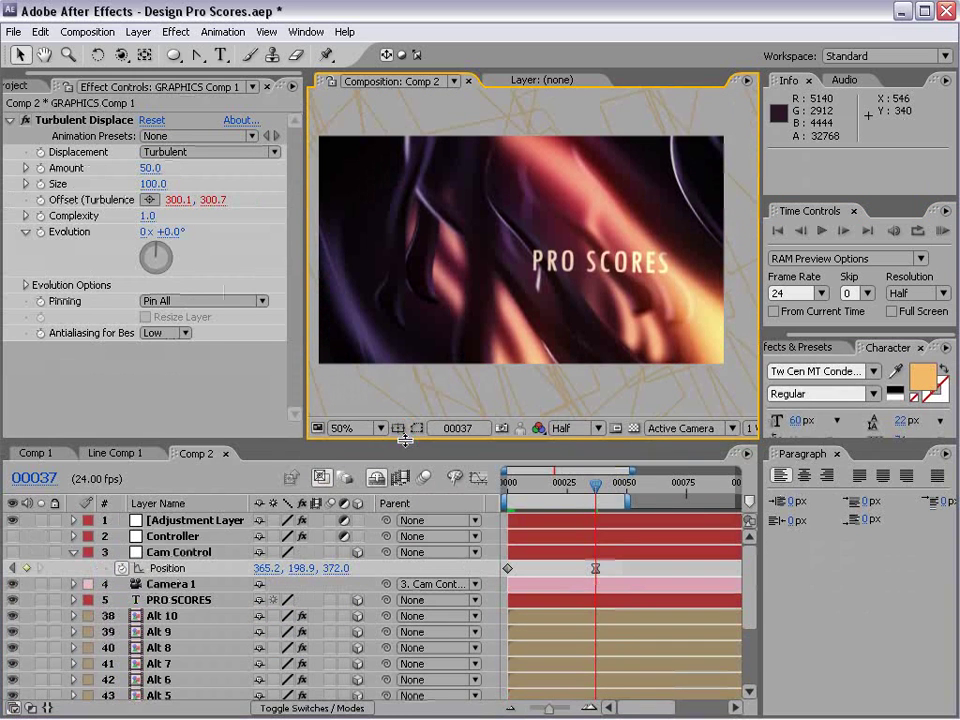
- Turn off Shy to reveal hidden layers, then enable motion blur on all layers and the composition
click(372, 480)
drag(270, 442, 195, 250)
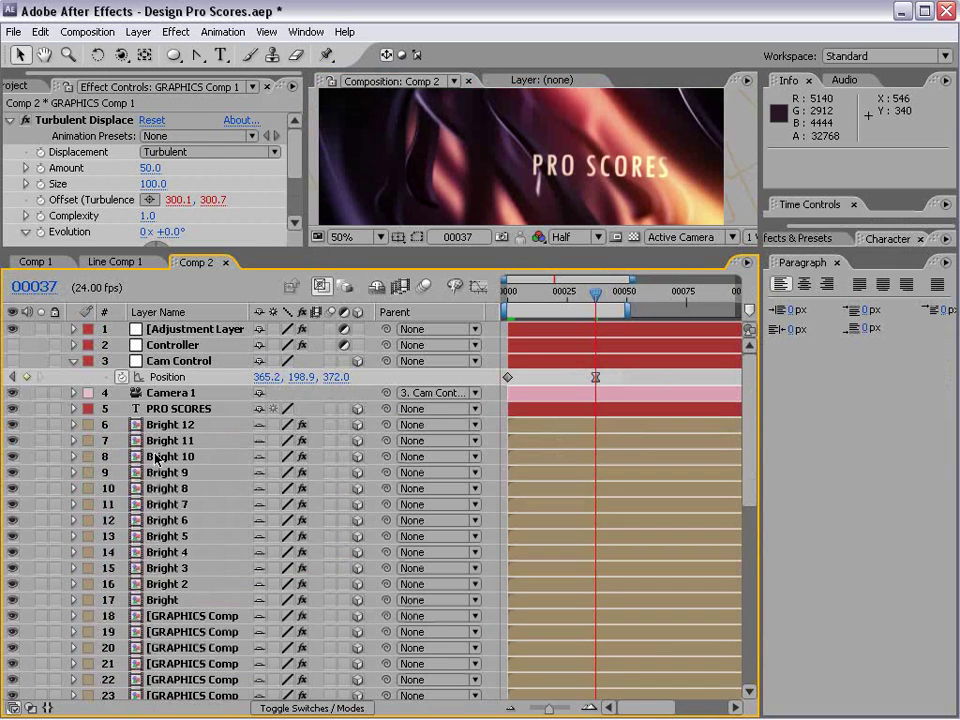
click(201, 393)
key(ctrl+a)
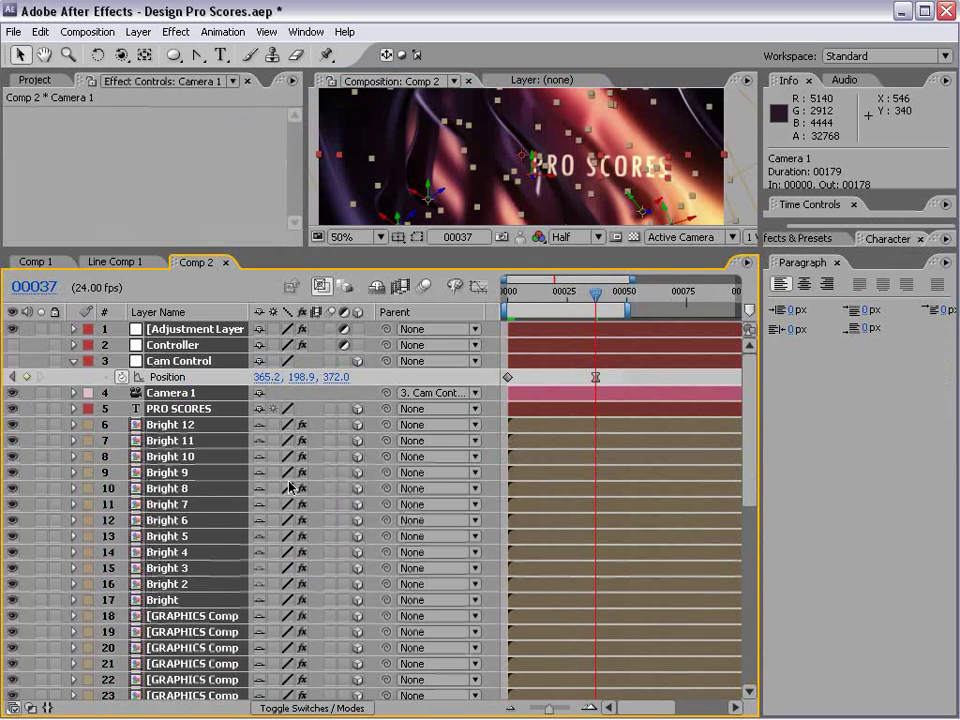
click(343, 361)
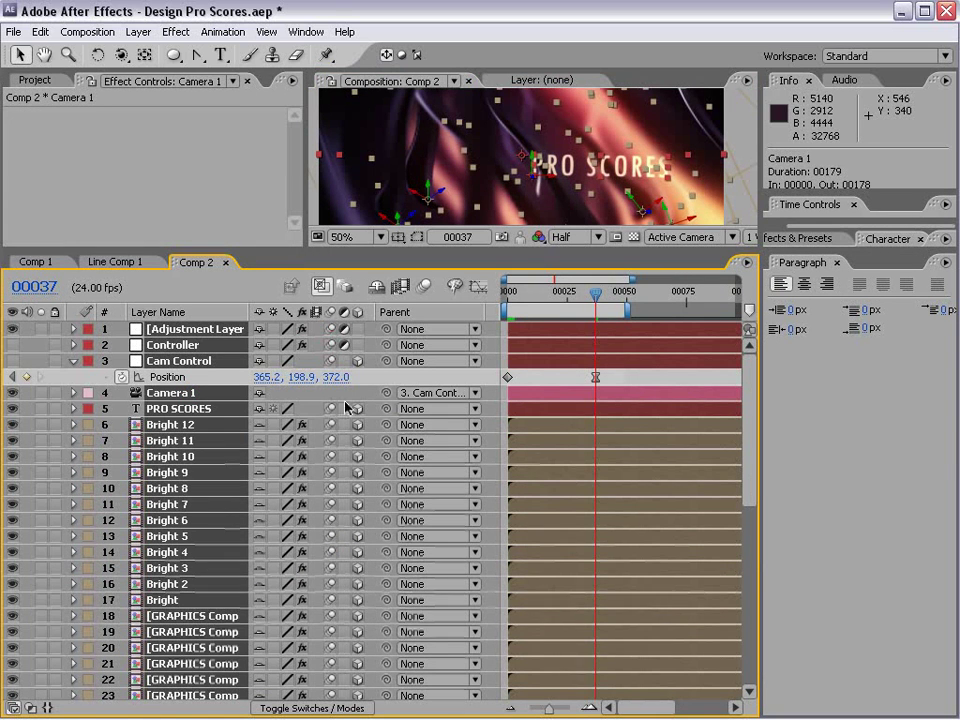
click(425, 288)
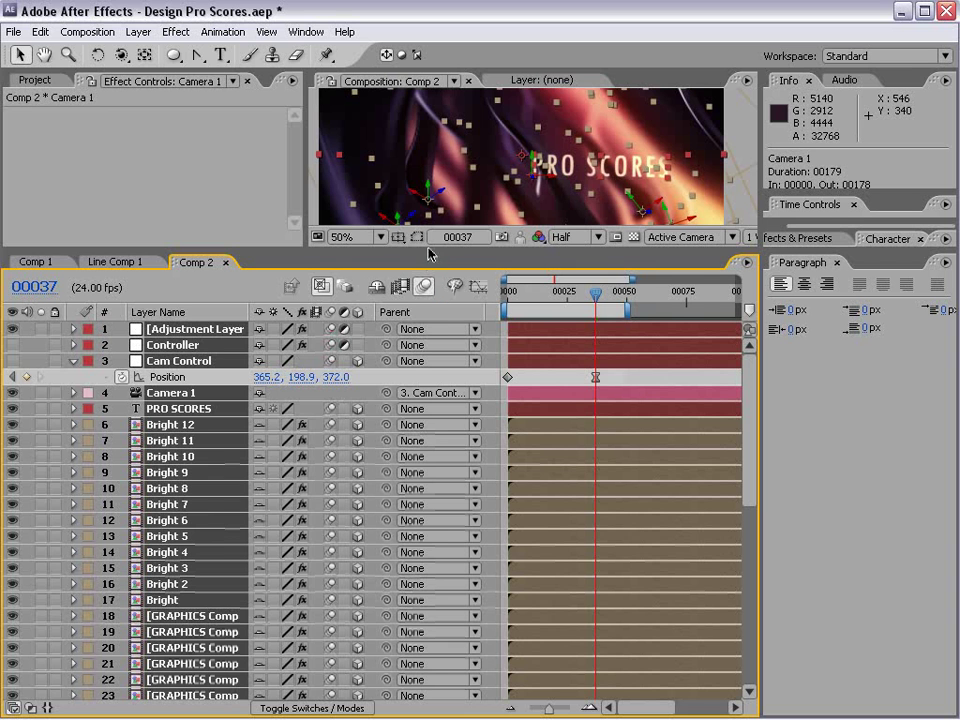
- Enlarge the composition preview, deselect layers, and undo an accidental adjustment layer move
drag(428, 249, 428, 358)
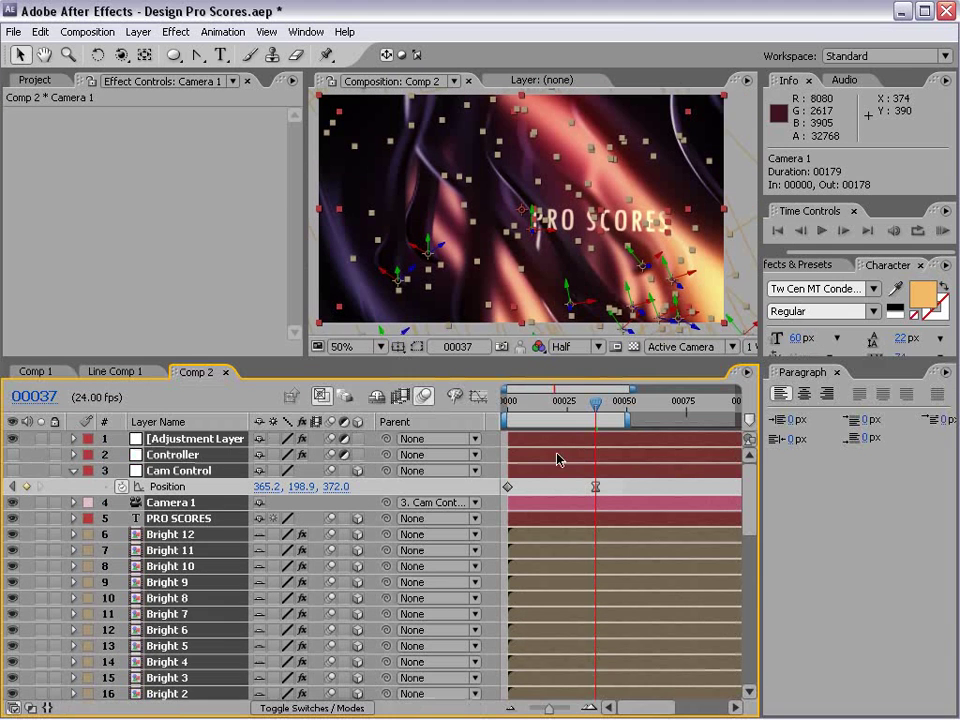
click(625, 490)
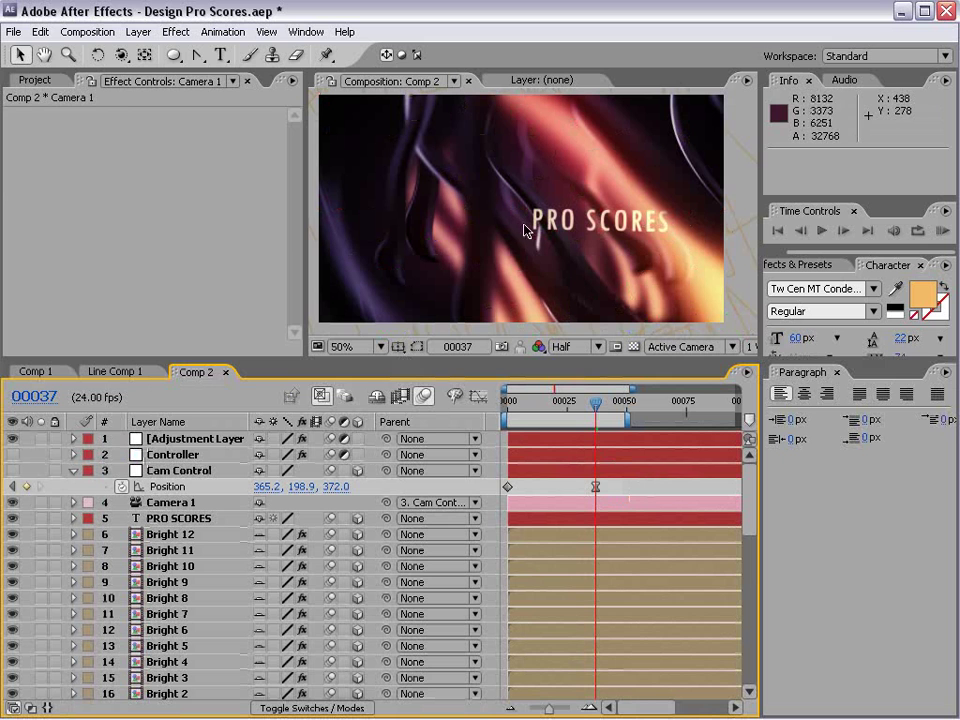
drag(548, 203, 536, 211)
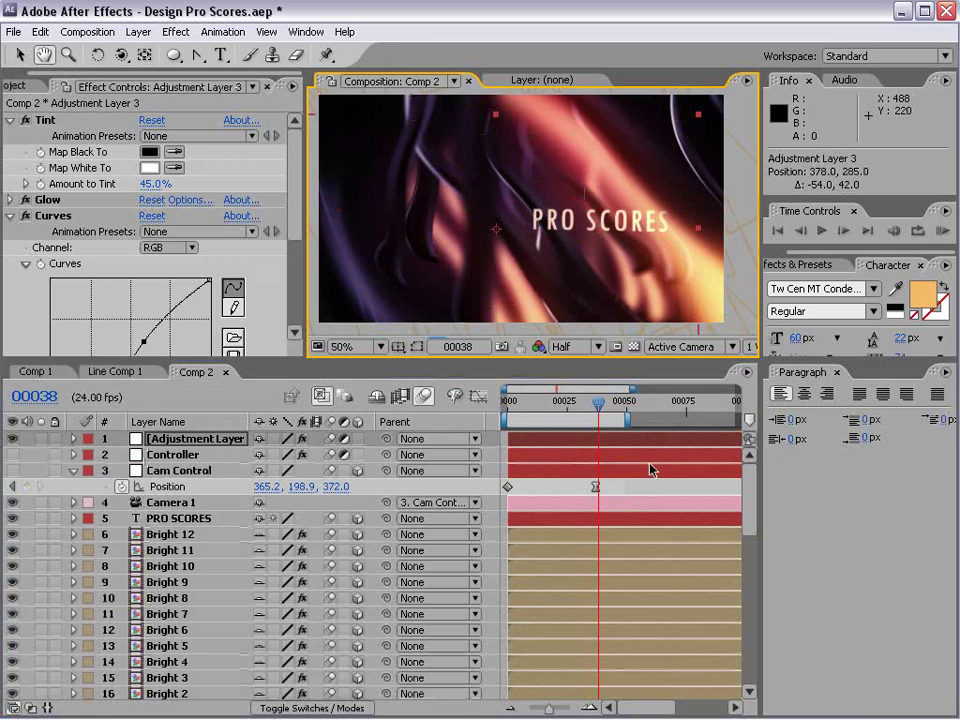
key(ctrl+z)
click(637, 489)
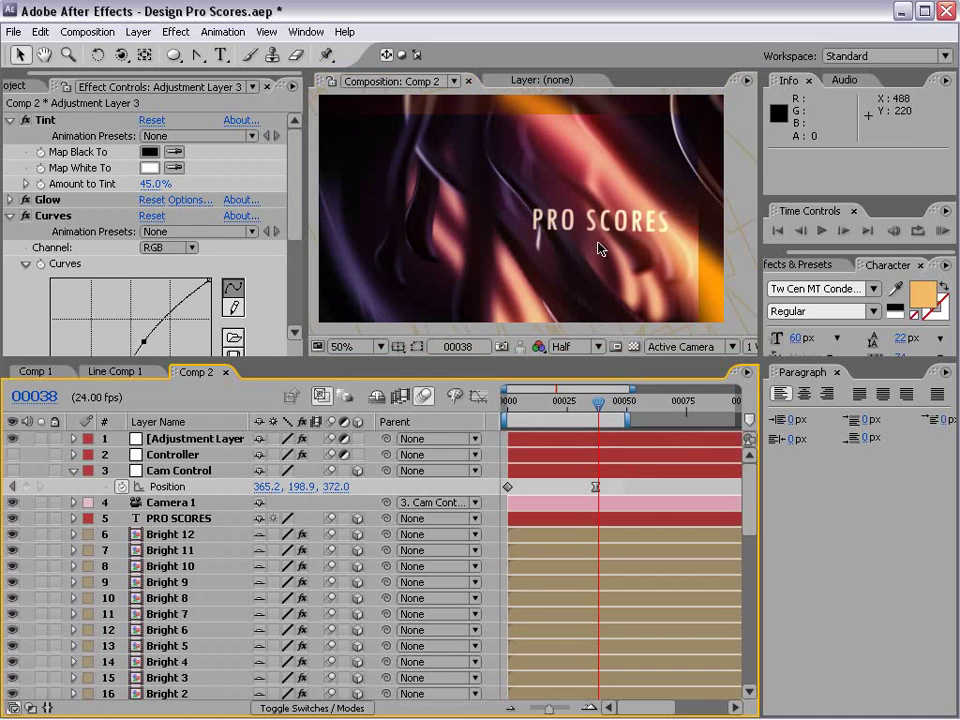
- RAM-preview Comp 2's 49-frame camera fly-through to check the PRO SCORES title's motion blur
click(592, 171)
key(KP_0)
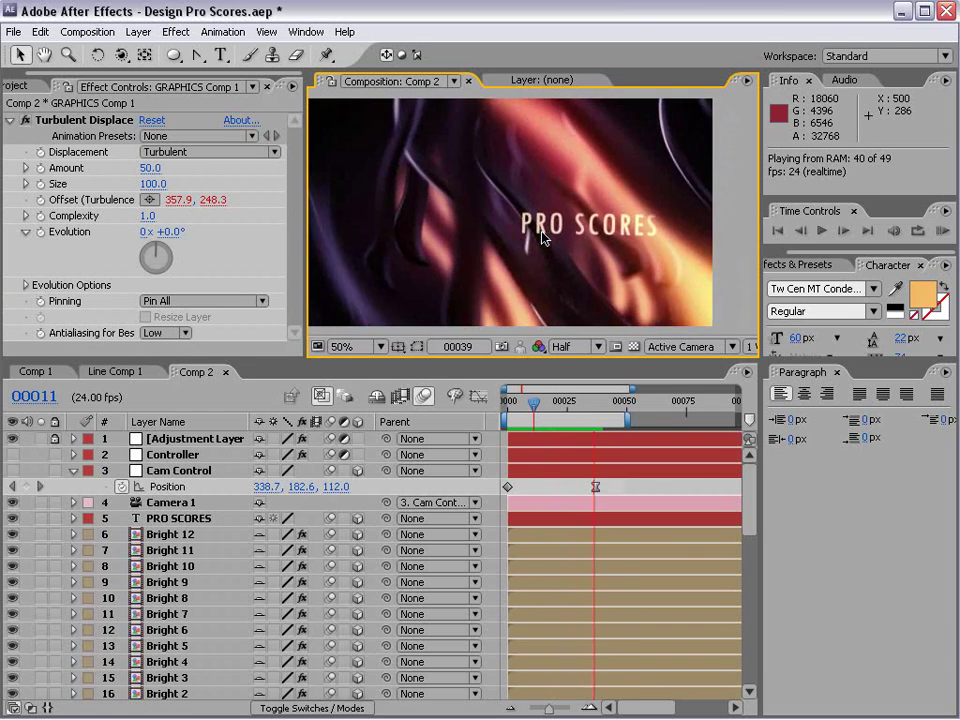
key(space)
key(space)
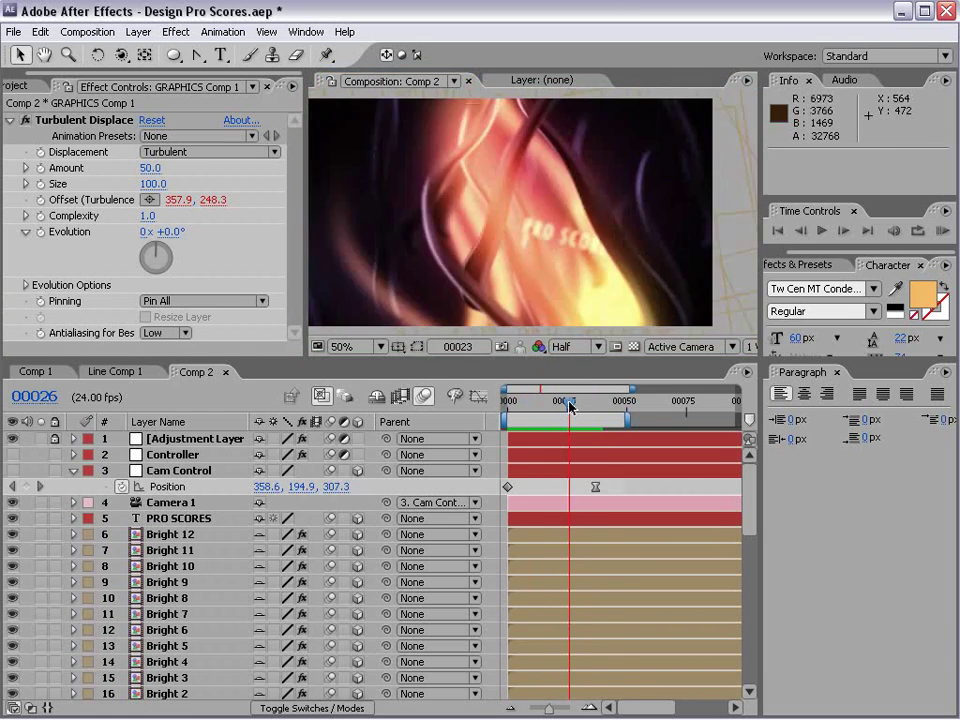